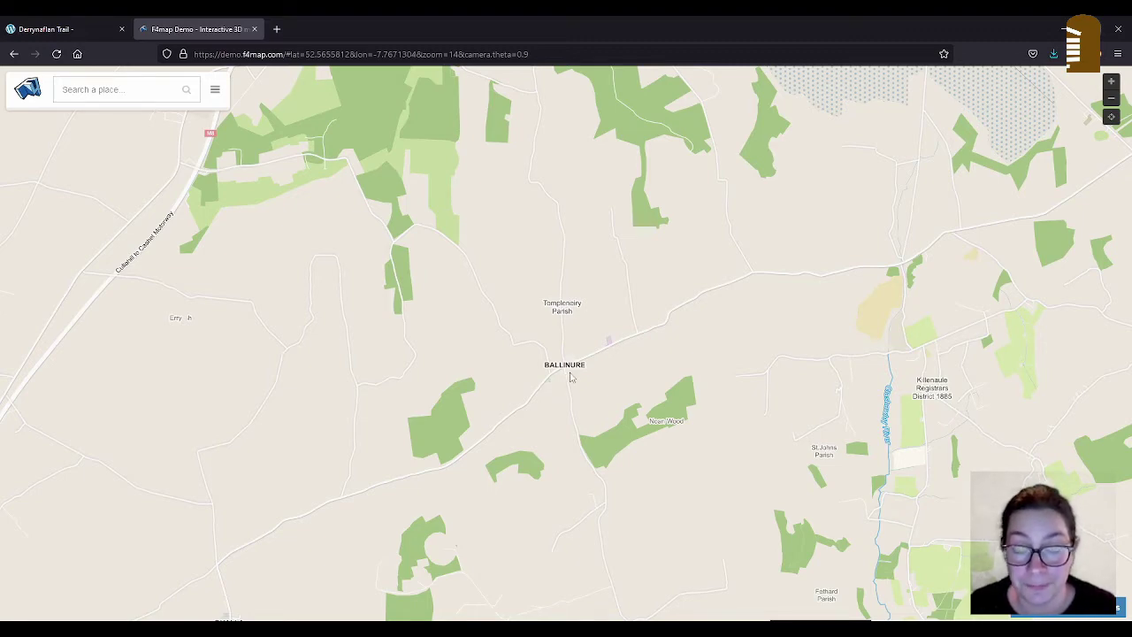
Zoom in on Ballinure to display its 3D buildings and tilt the view over the village
scroll(570, 378, up, 4)
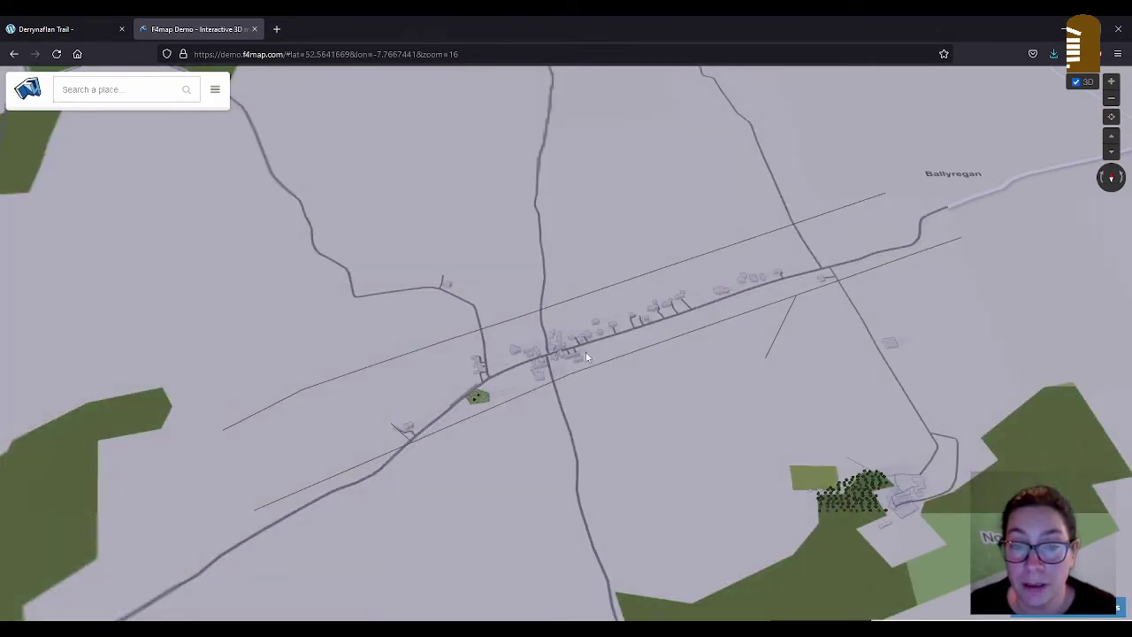
scroll(574, 355, up, 1)
scroll(574, 357, up, 2)
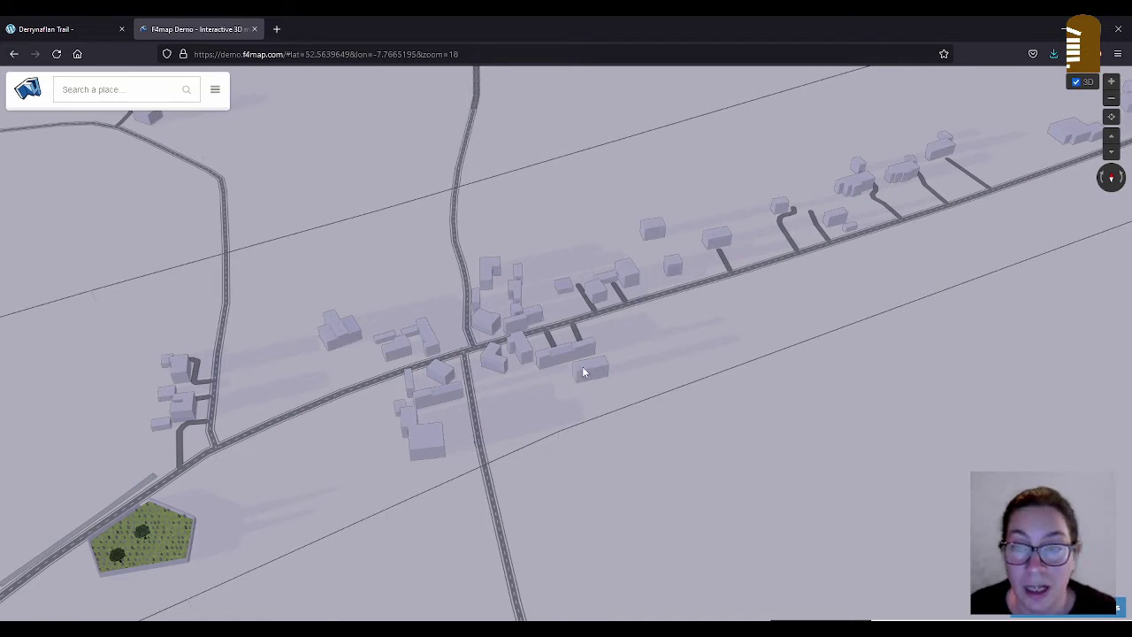
drag(581, 371, 598, 434)
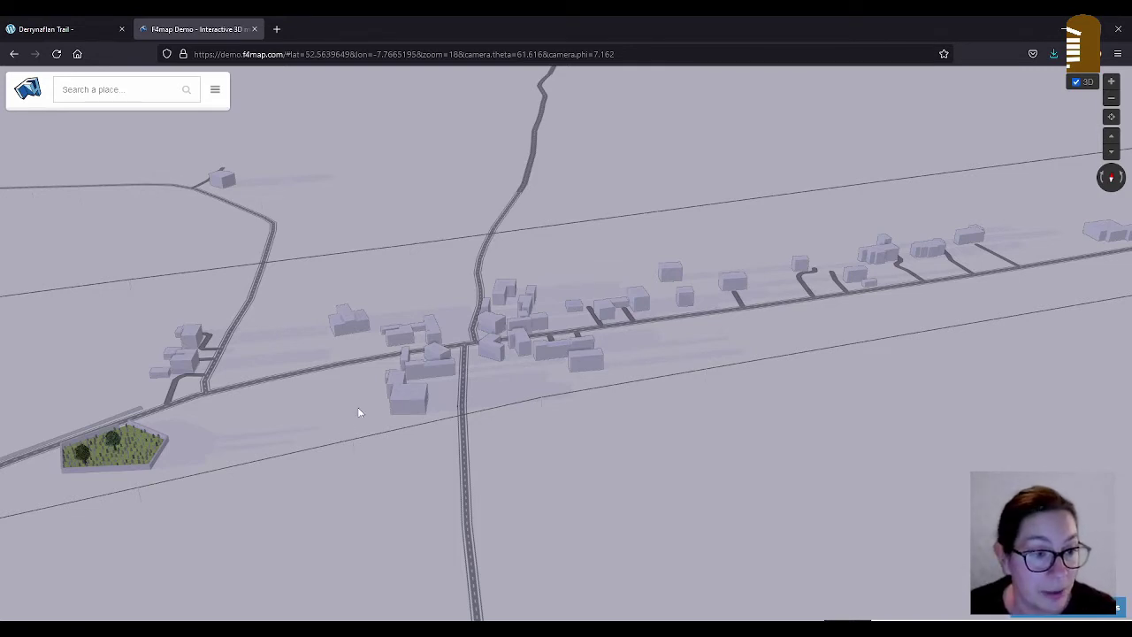
Open the graphic options, preview the Sun, Rain and Snows weather effects, and return the weather to Live
click(215, 91)
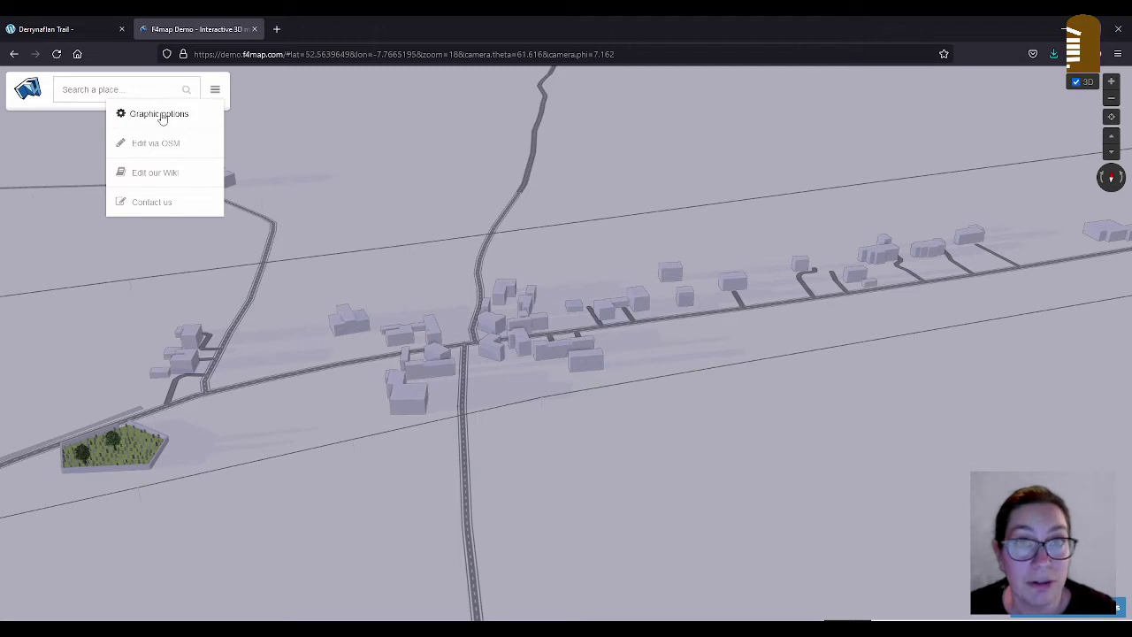
click(161, 115)
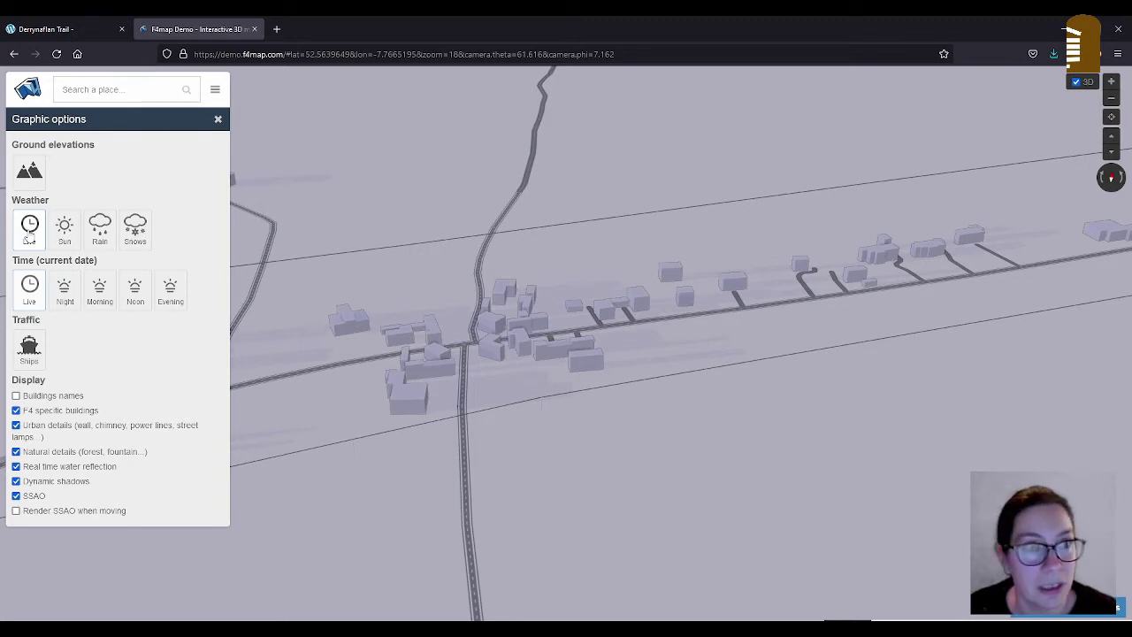
click(64, 230)
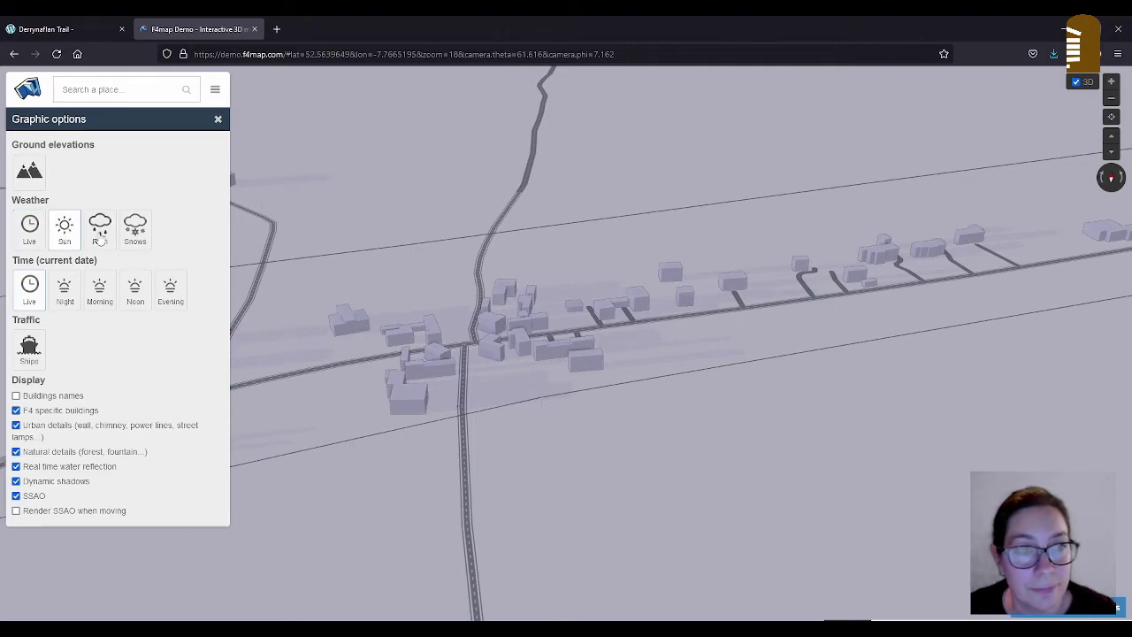
click(100, 230)
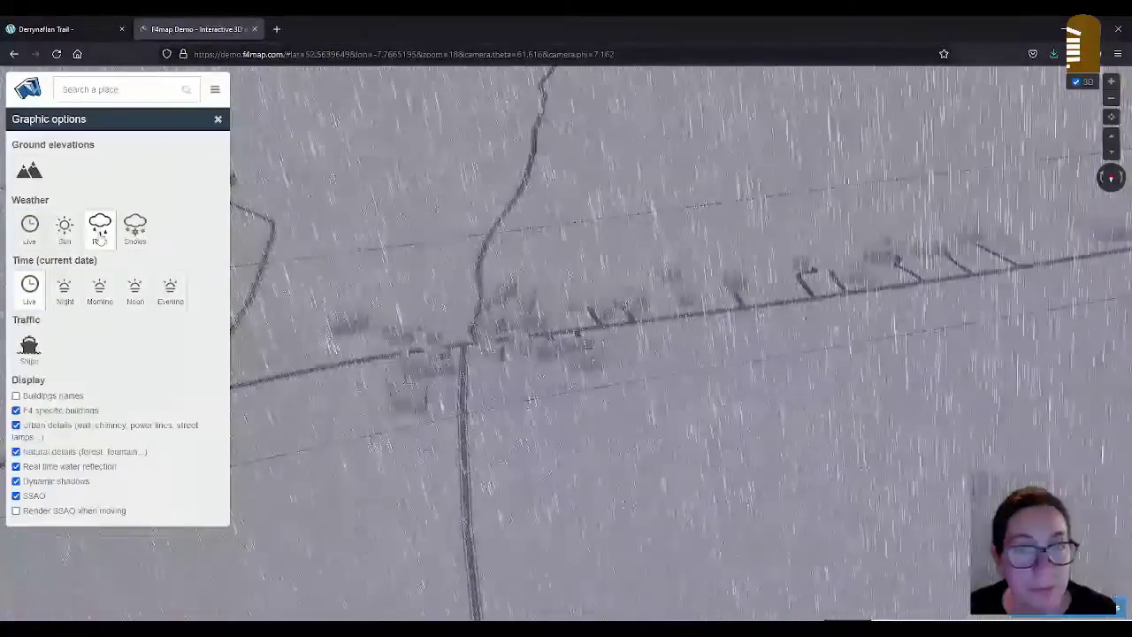
click(134, 230)
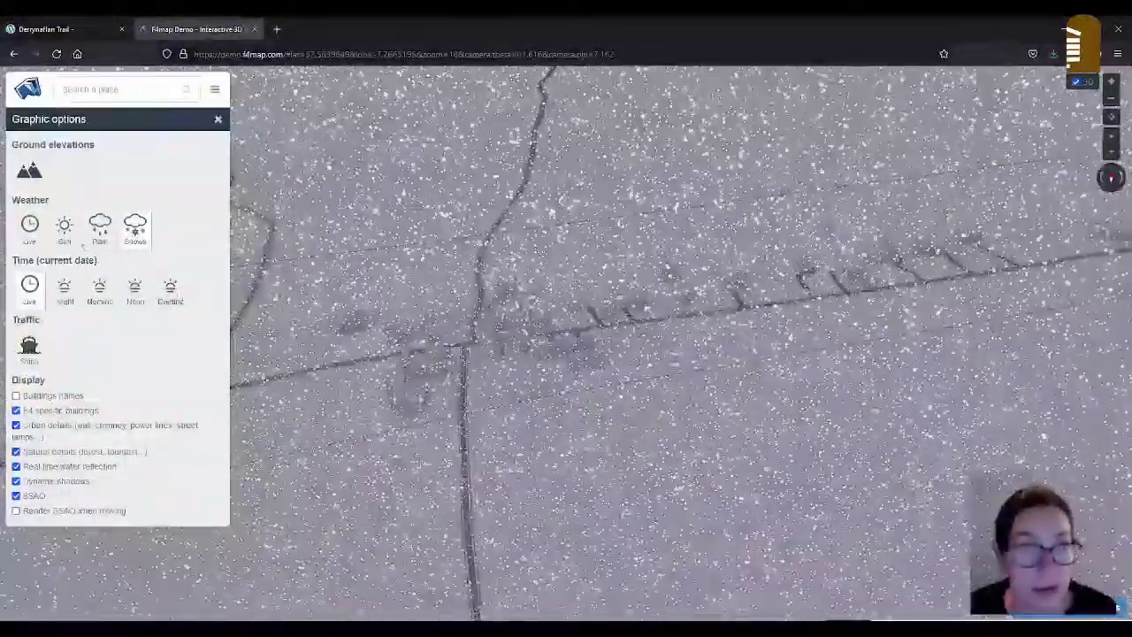
click(29, 228)
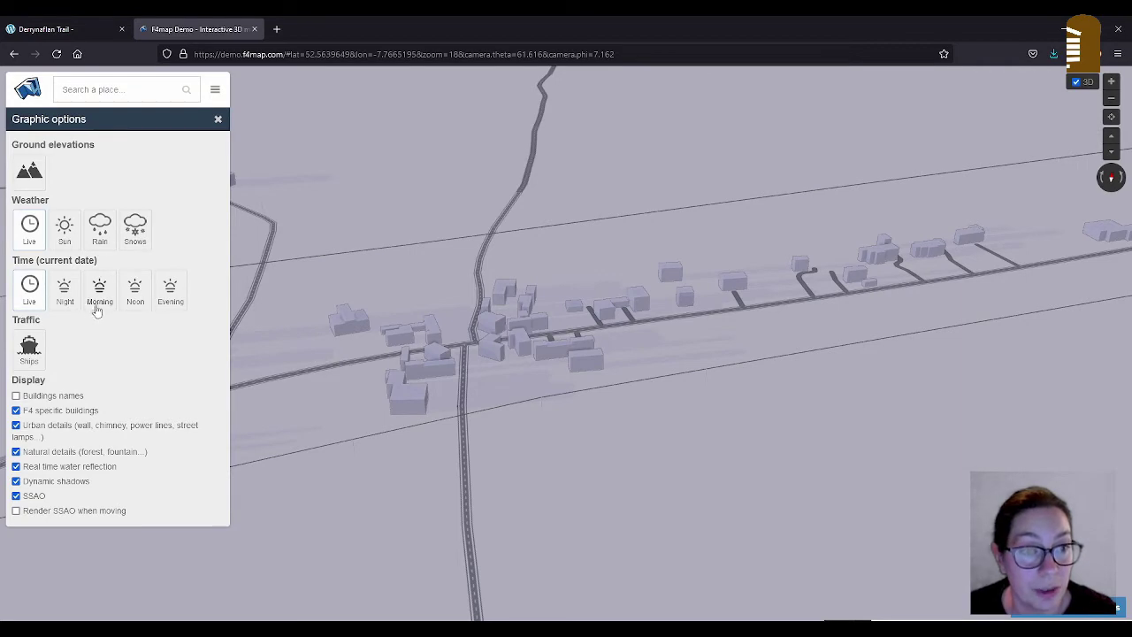
Preview the Morning, Night and Noon lighting and set the time of day to Evening
click(103, 300)
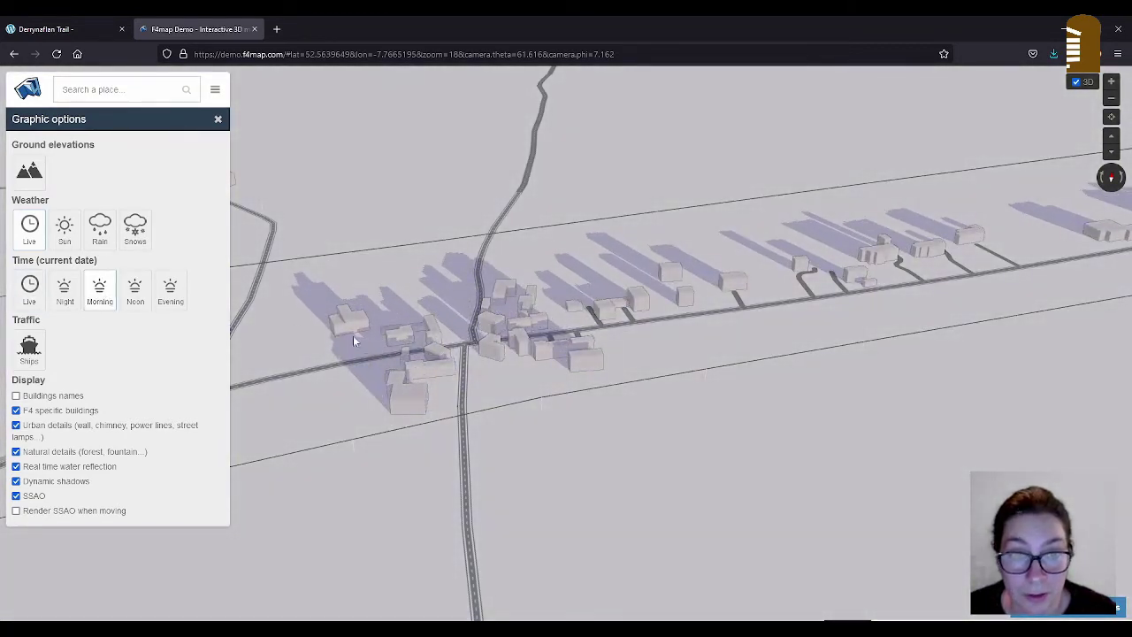
click(66, 299)
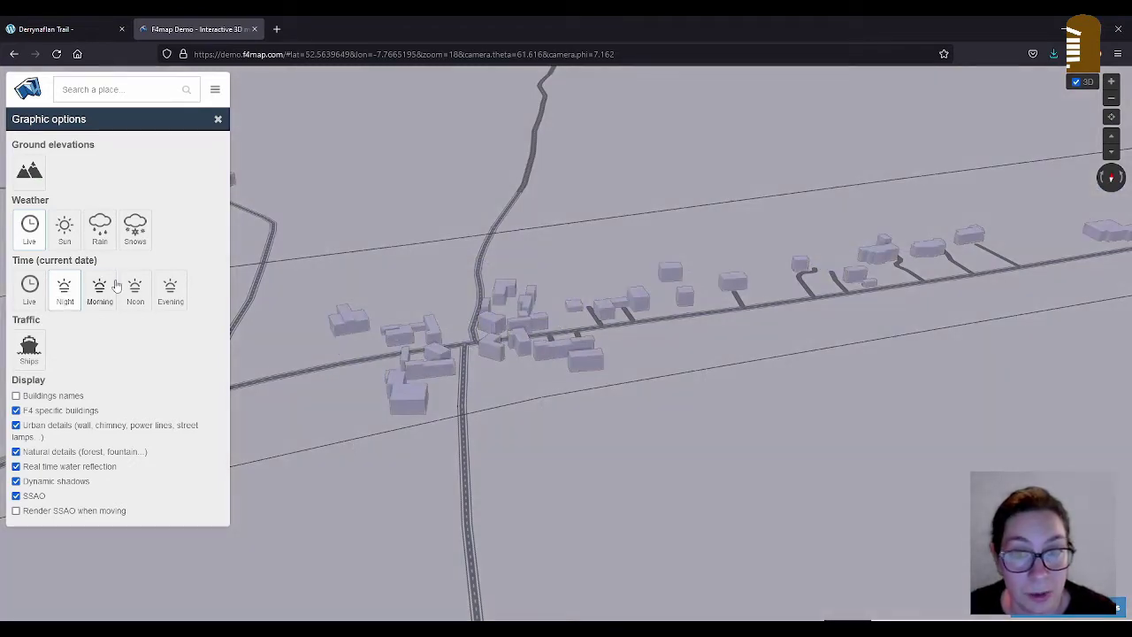
click(134, 292)
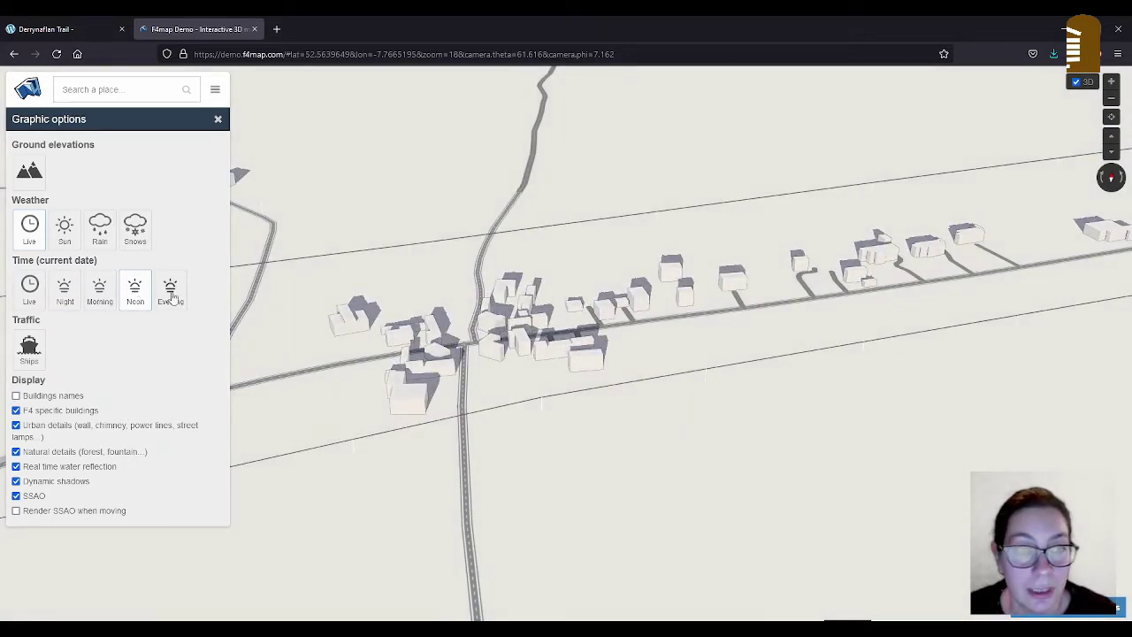
click(172, 299)
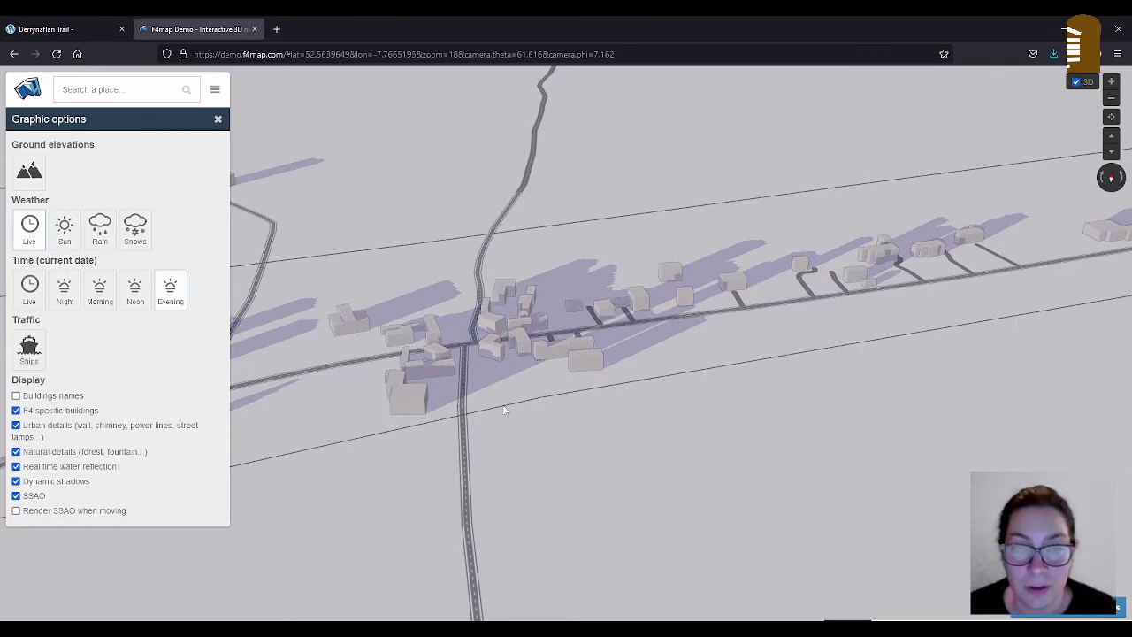
Examine the walled graveyard with its headstones and trees beside the road southwest of Ballinure in 3D
drag(511, 404, 701, 376)
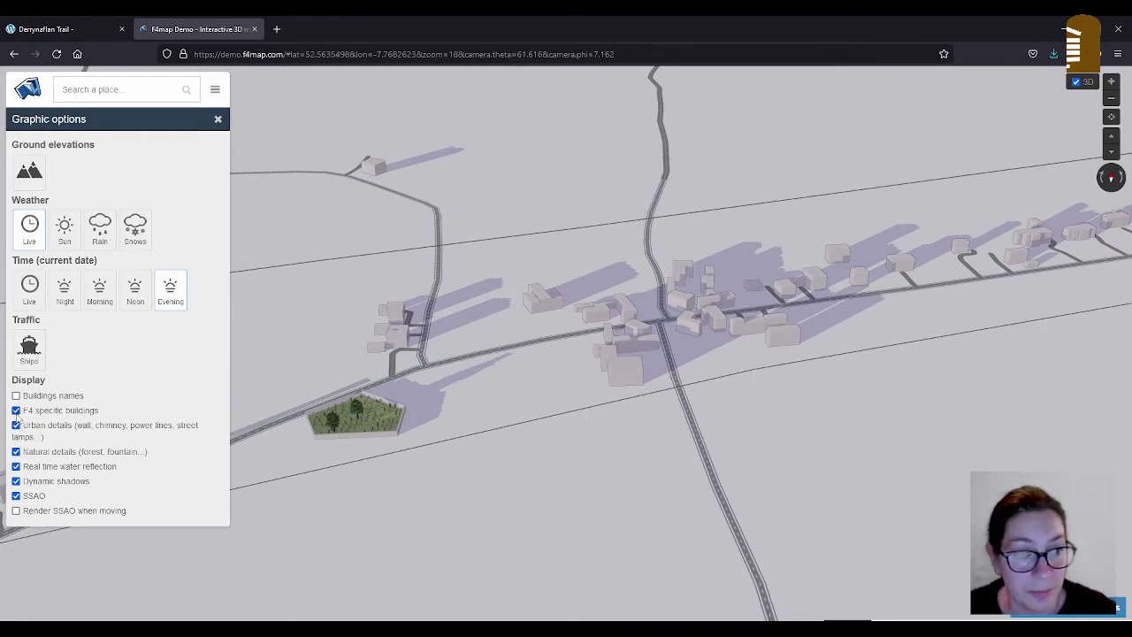
click(16, 411)
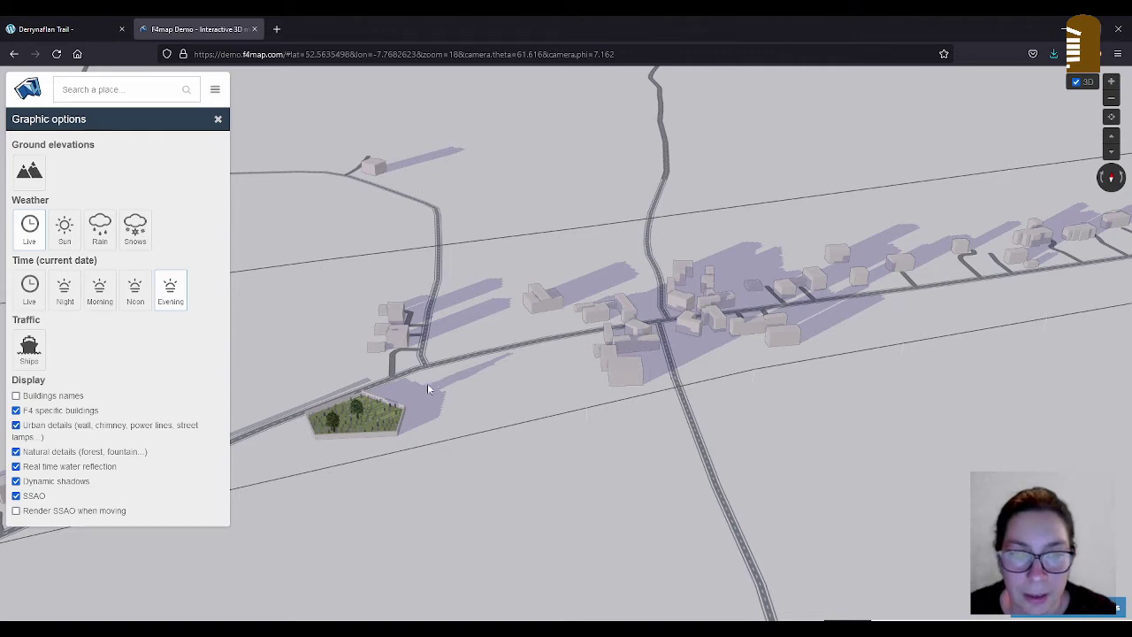
drag(427, 388, 551, 371)
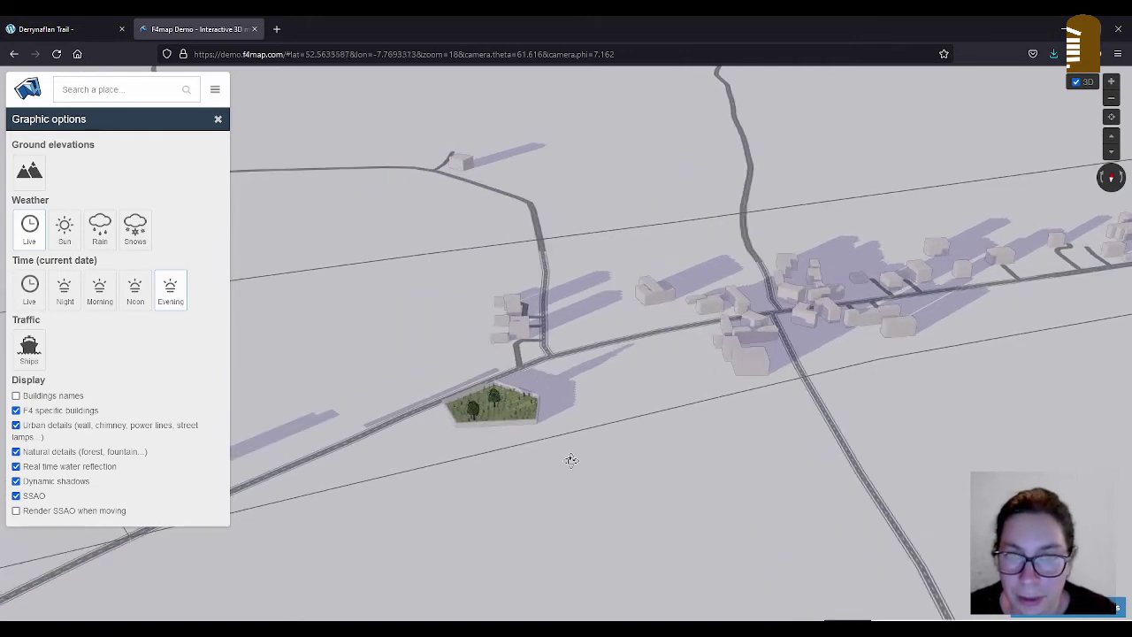
drag(571, 460, 579, 430)
scroll(571, 401, up, 2)
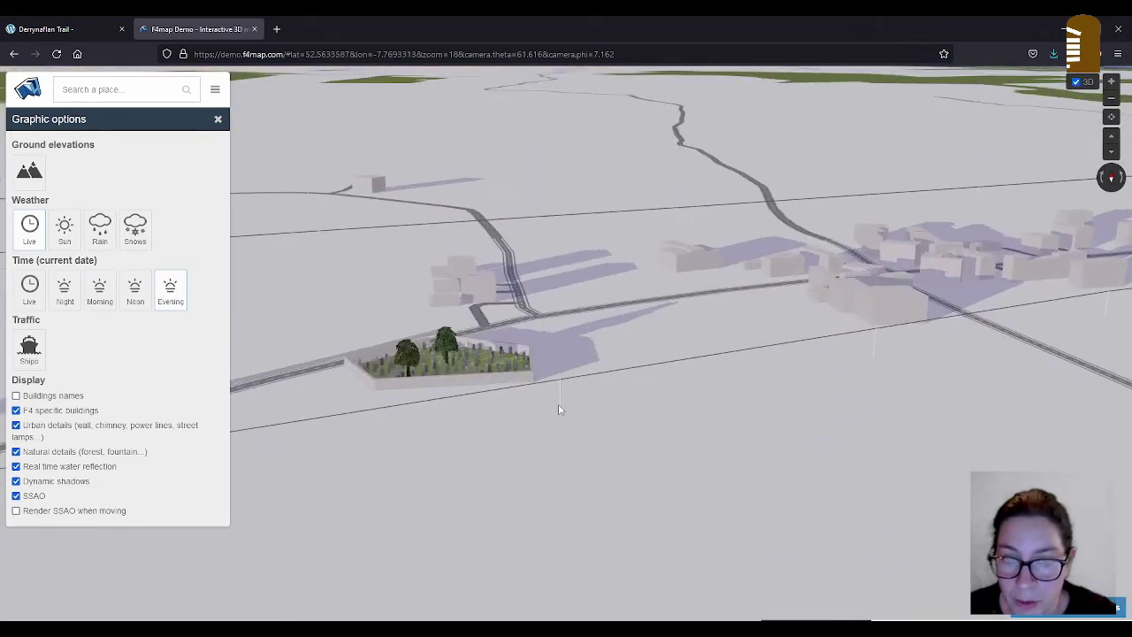
scroll(559, 409, up, 2)
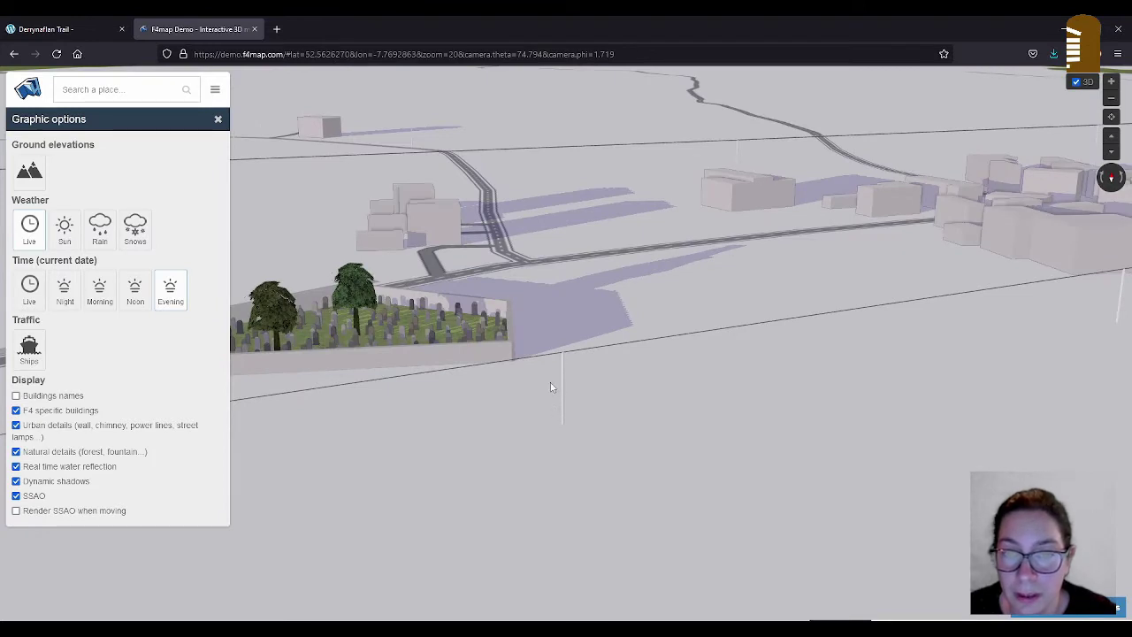
scroll(550, 387, down, 2)
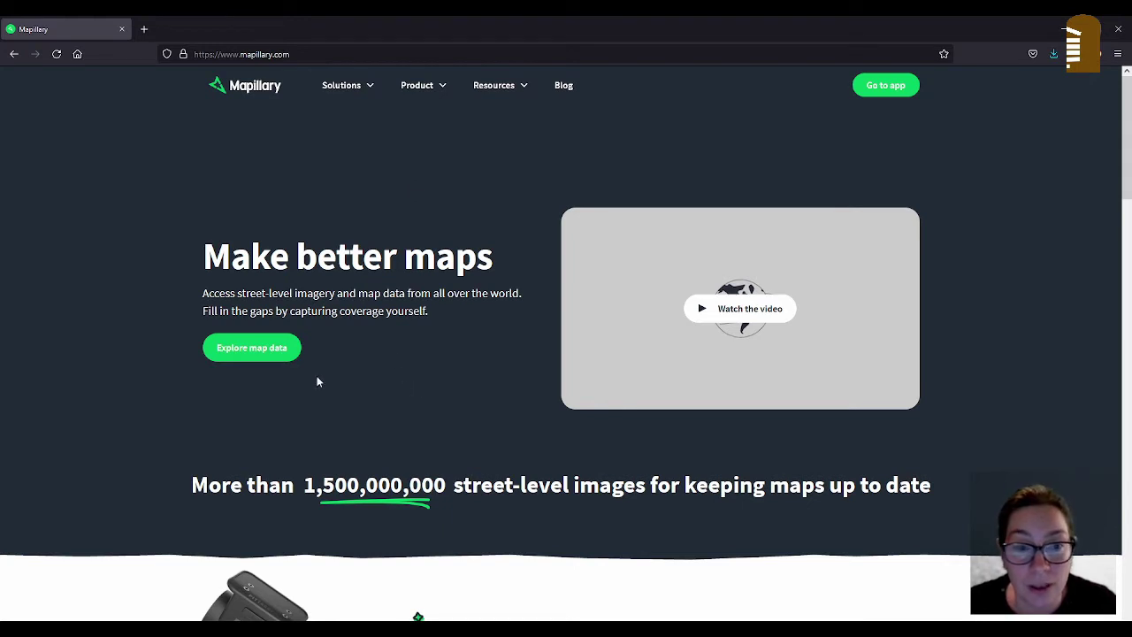
Open Mapillary's map data explorer, locate Ireland and set the basemap to OpenStreetMap
click(262, 352)
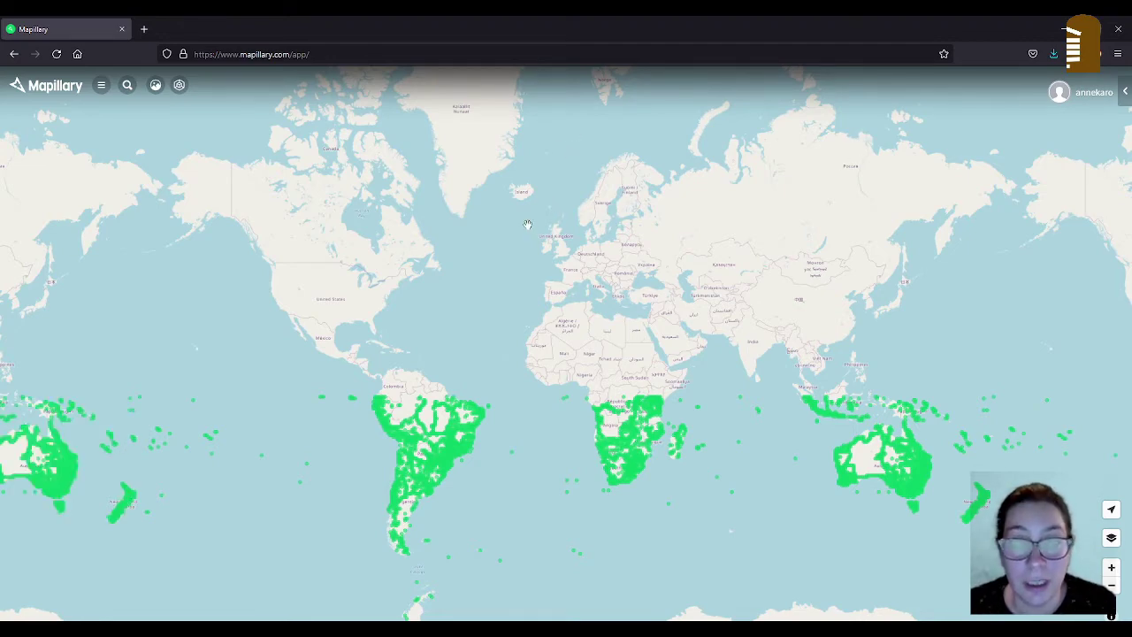
scroll(542, 237, up, 3)
scroll(543, 237, up, 5)
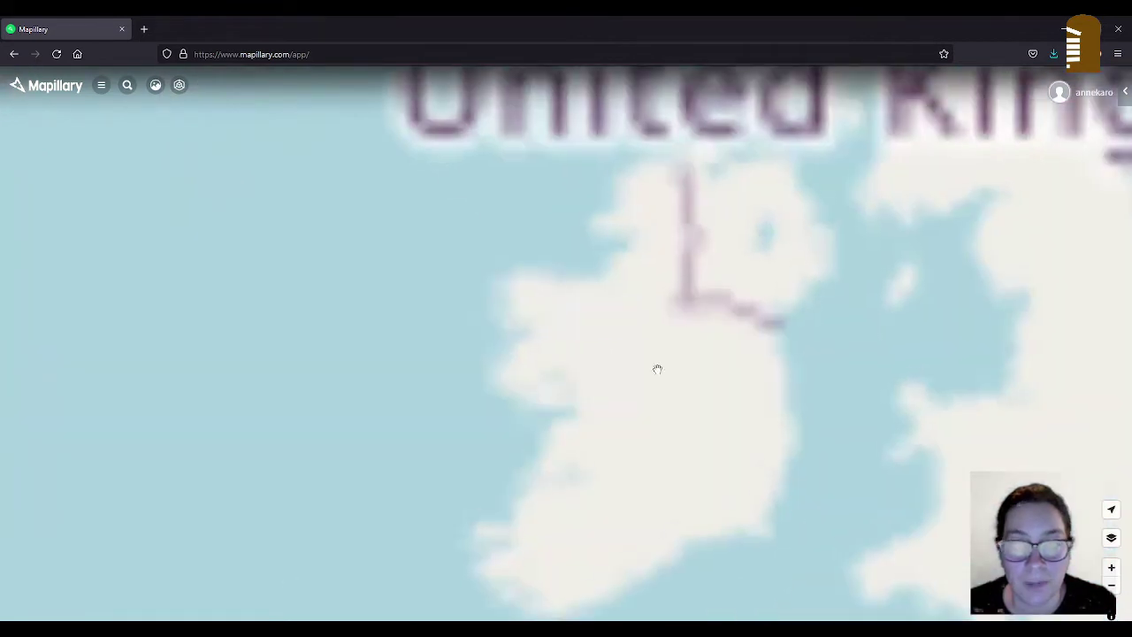
scroll(584, 361, up, 2)
scroll(551, 360, up, 2)
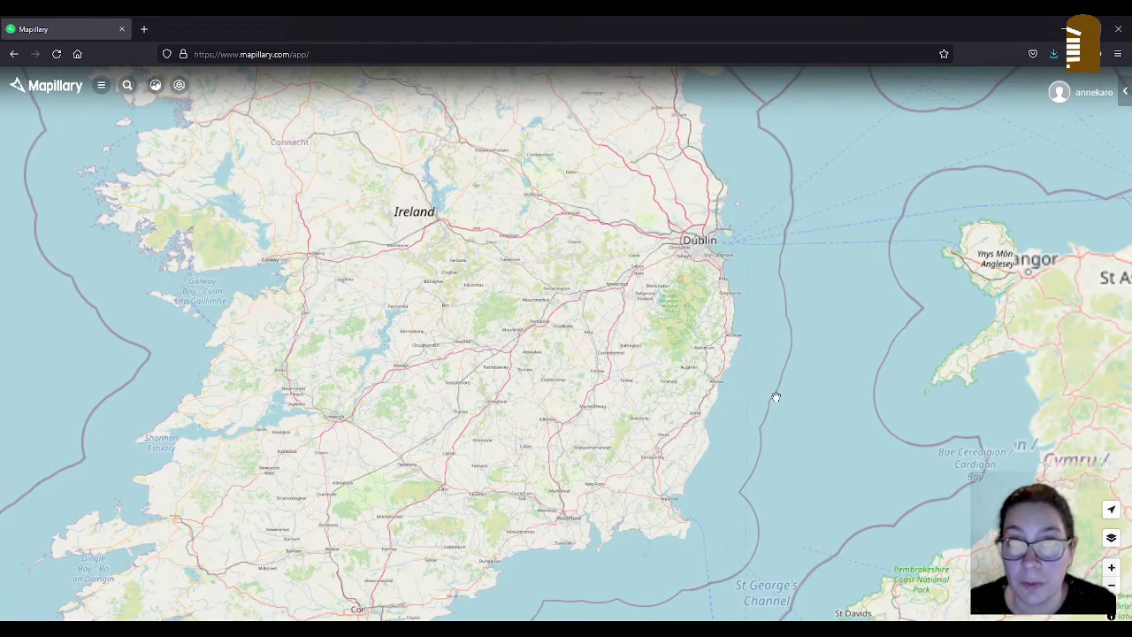
click(1112, 539)
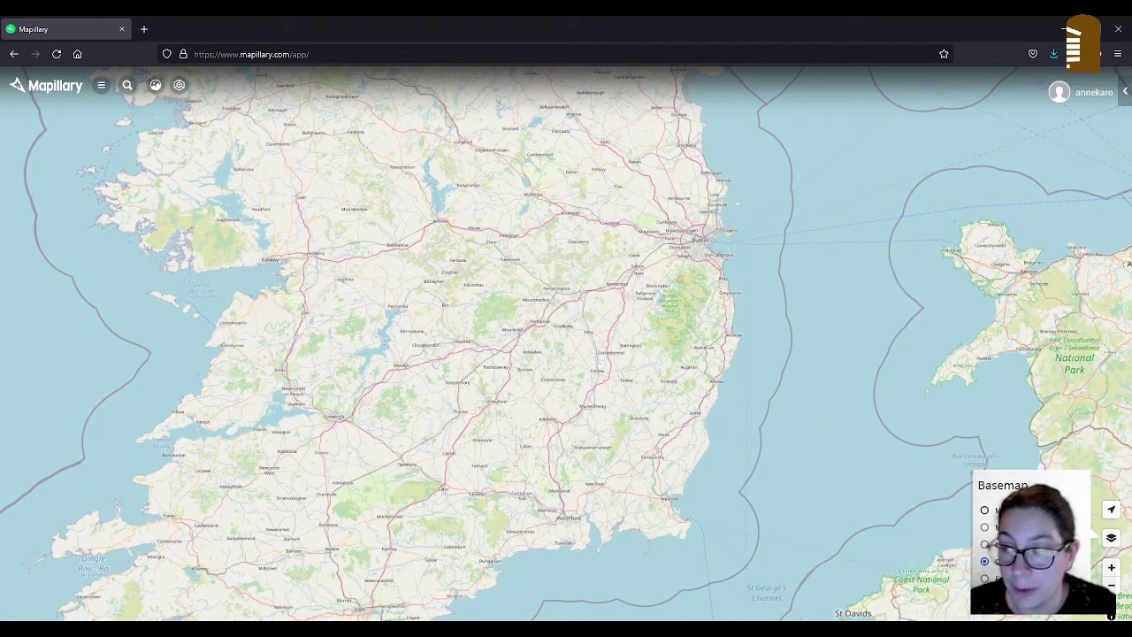
click(985, 510)
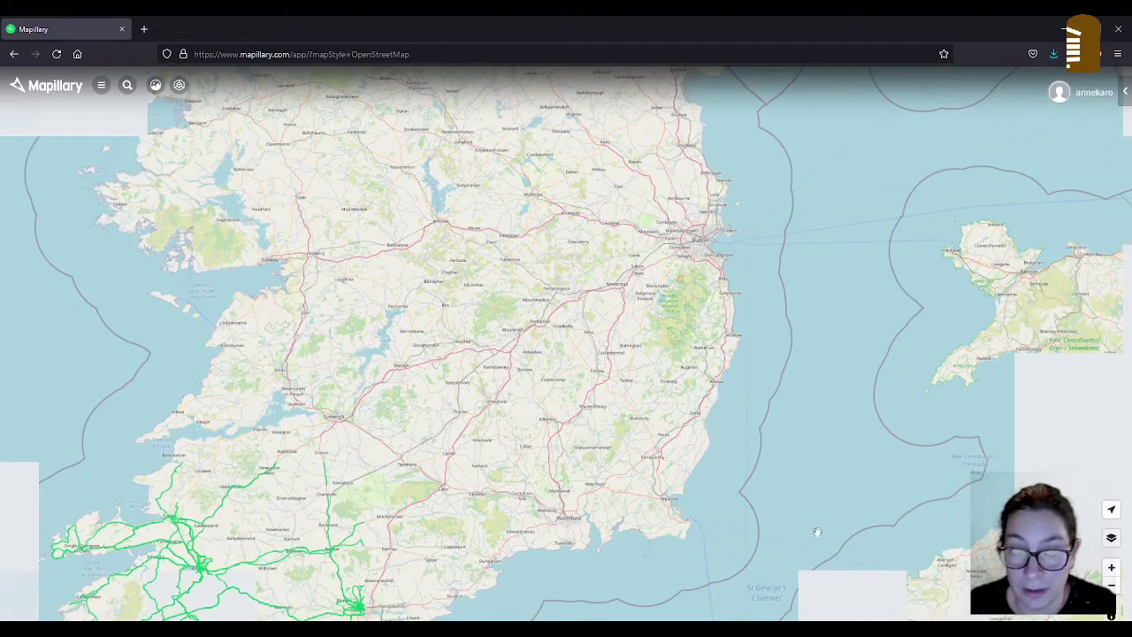
Find Ballinure Graveyard on the map and open a street-level image from the R691 beside it
scroll(464, 442, up, 1)
scroll(465, 441, up, 5)
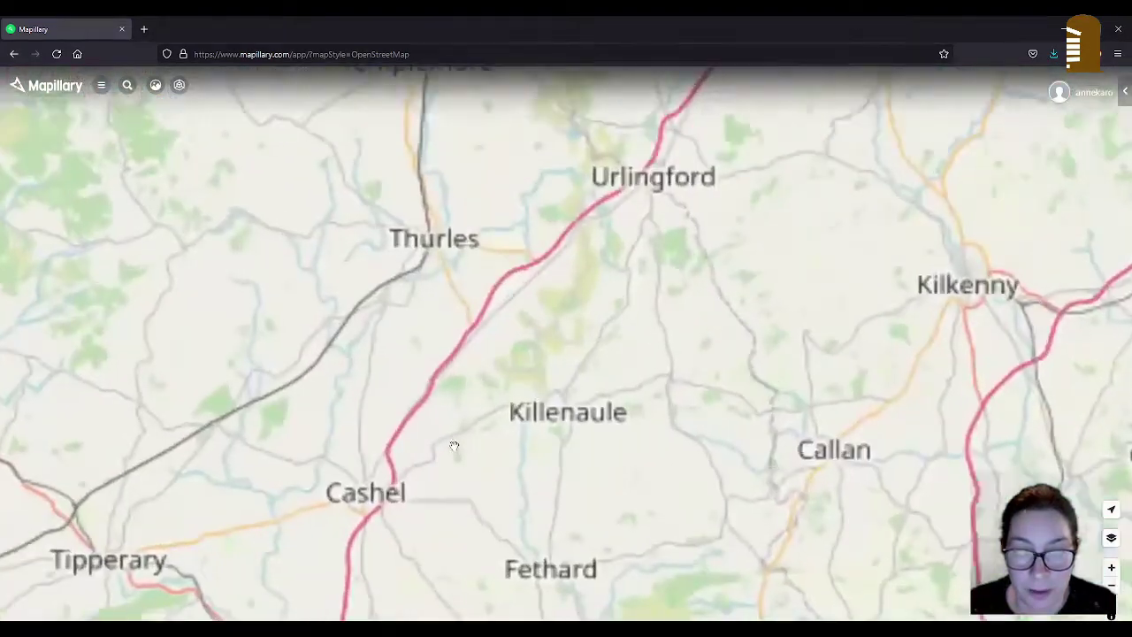
scroll(435, 414, up, 1)
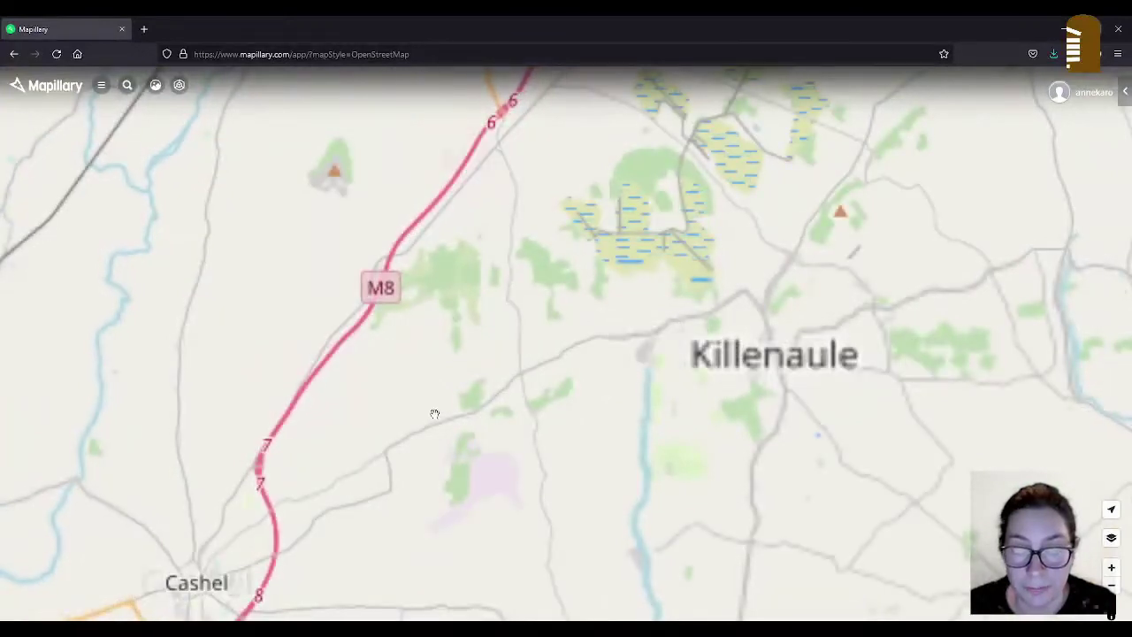
scroll(511, 376, up, 3)
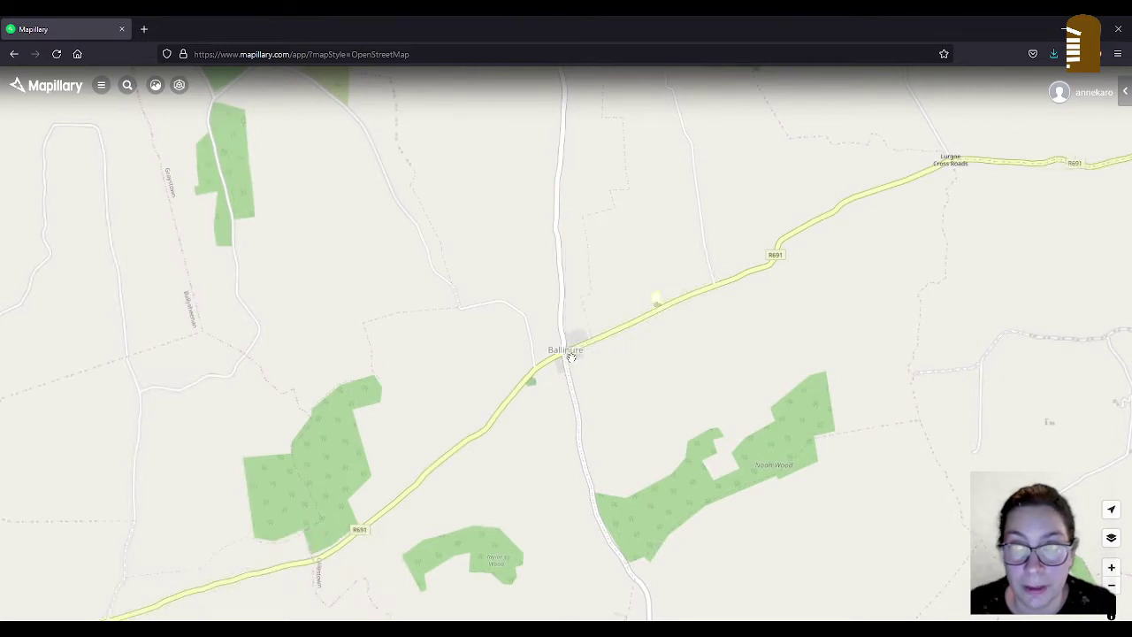
scroll(570, 356, up, 3)
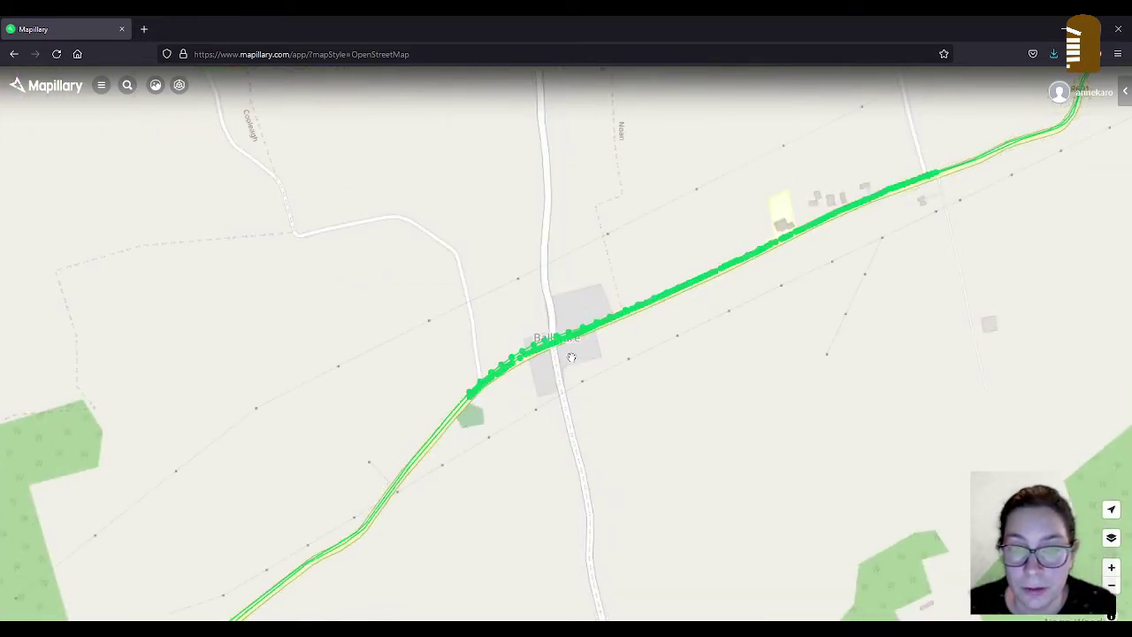
scroll(573, 351, up, 3)
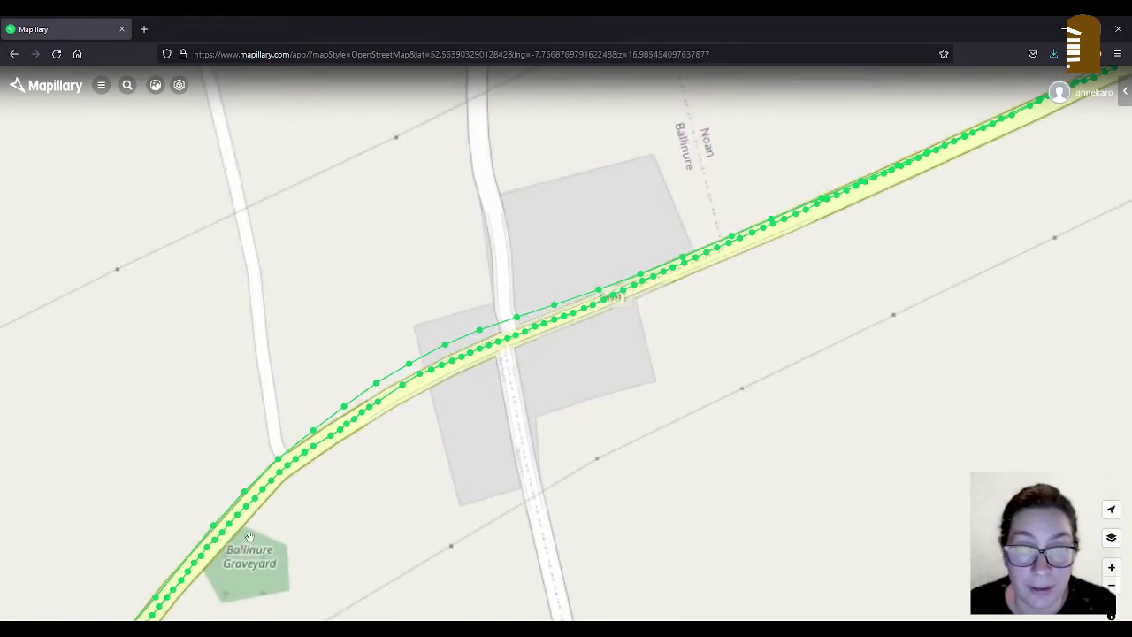
drag(336, 530, 472, 426)
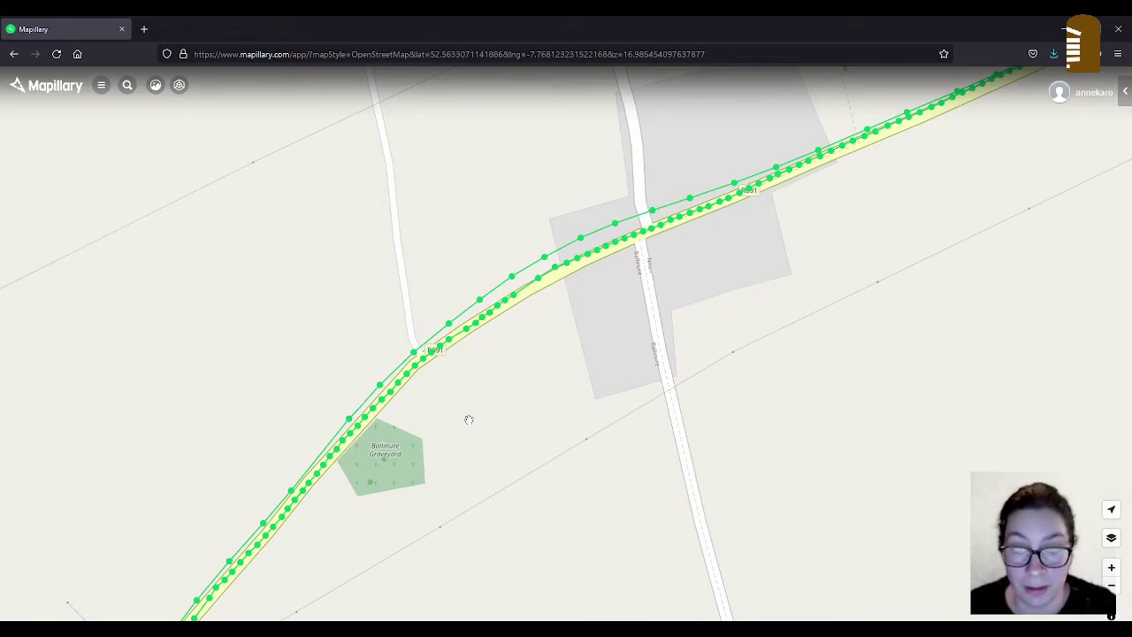
mouse_move(373, 413)
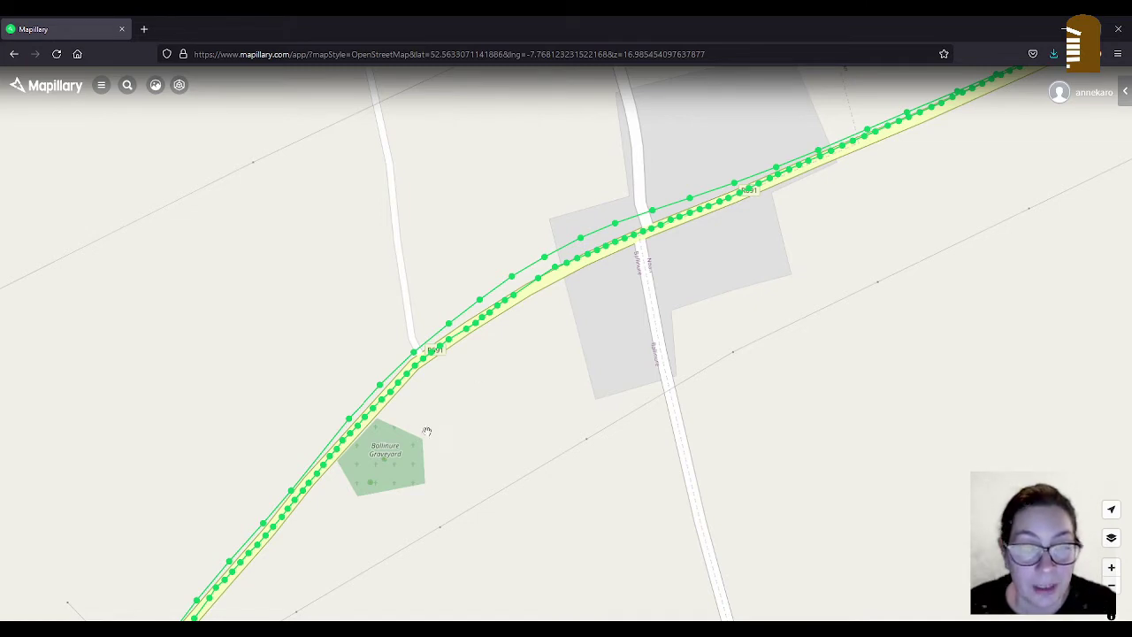
click(350, 424)
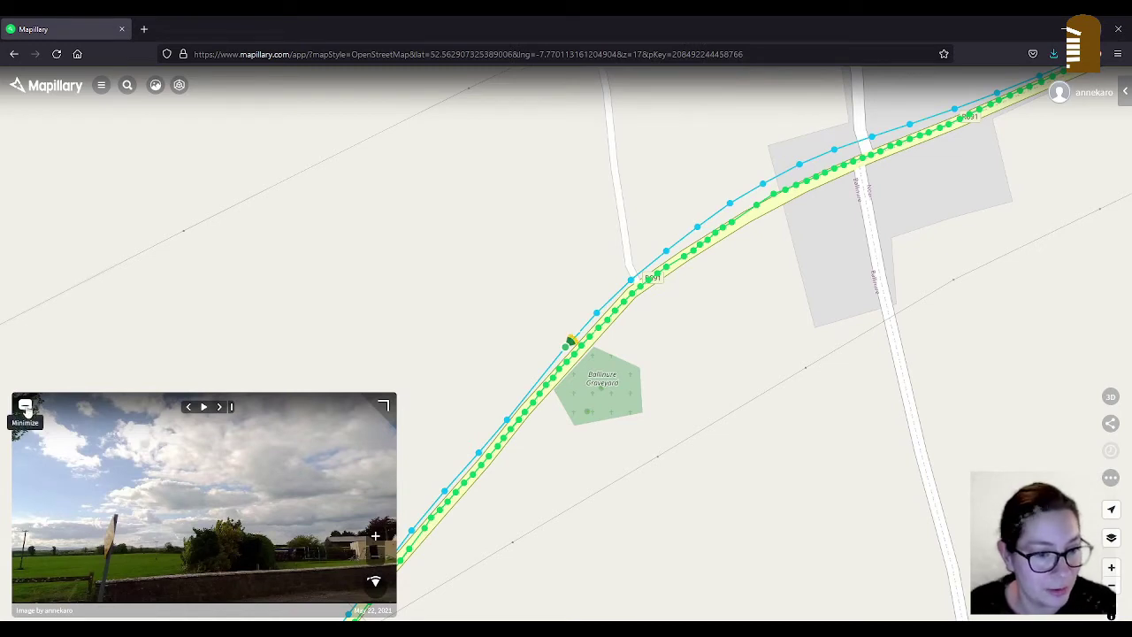
Minimize the street-level image and inspect the image coverage along the R691 through Ballinure
click(26, 405)
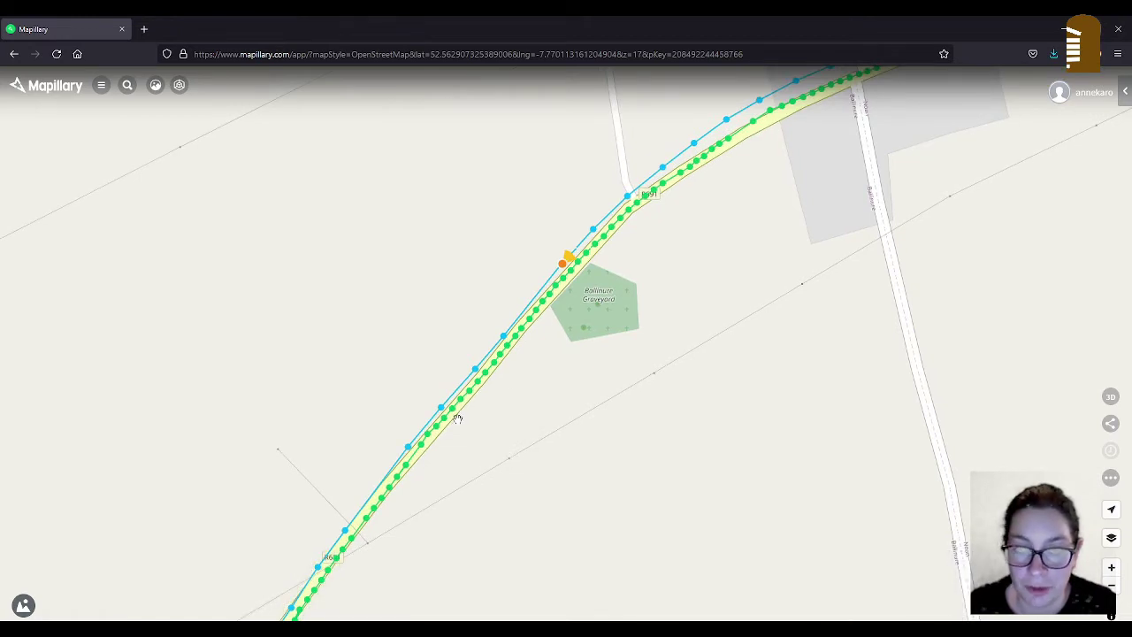
mouse_move(501, 356)
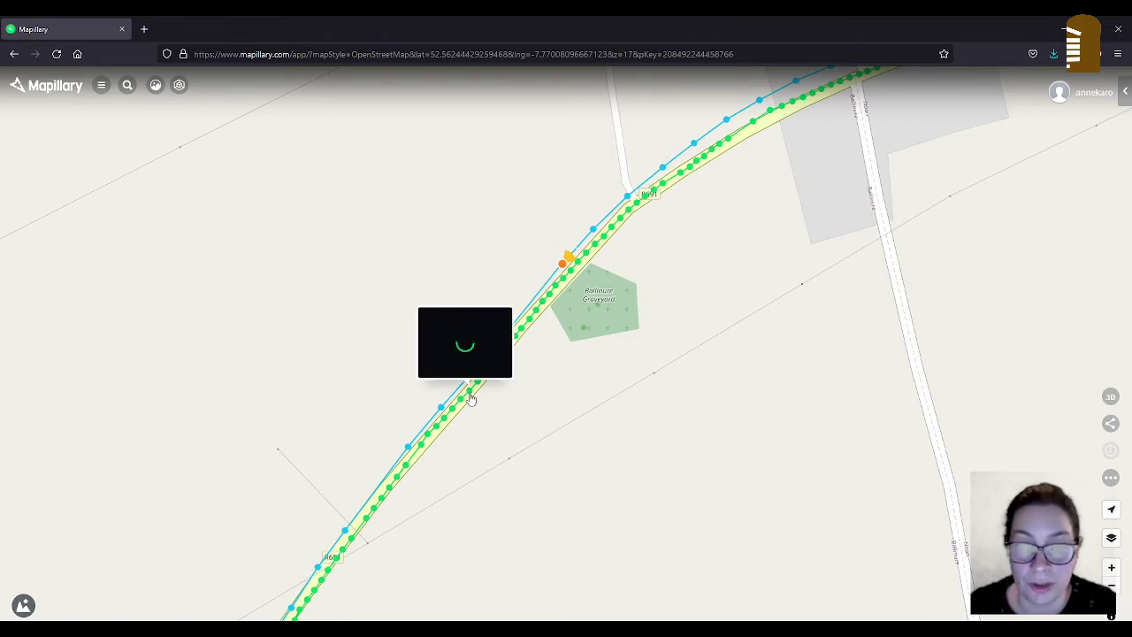
drag(548, 353, 186, 619)
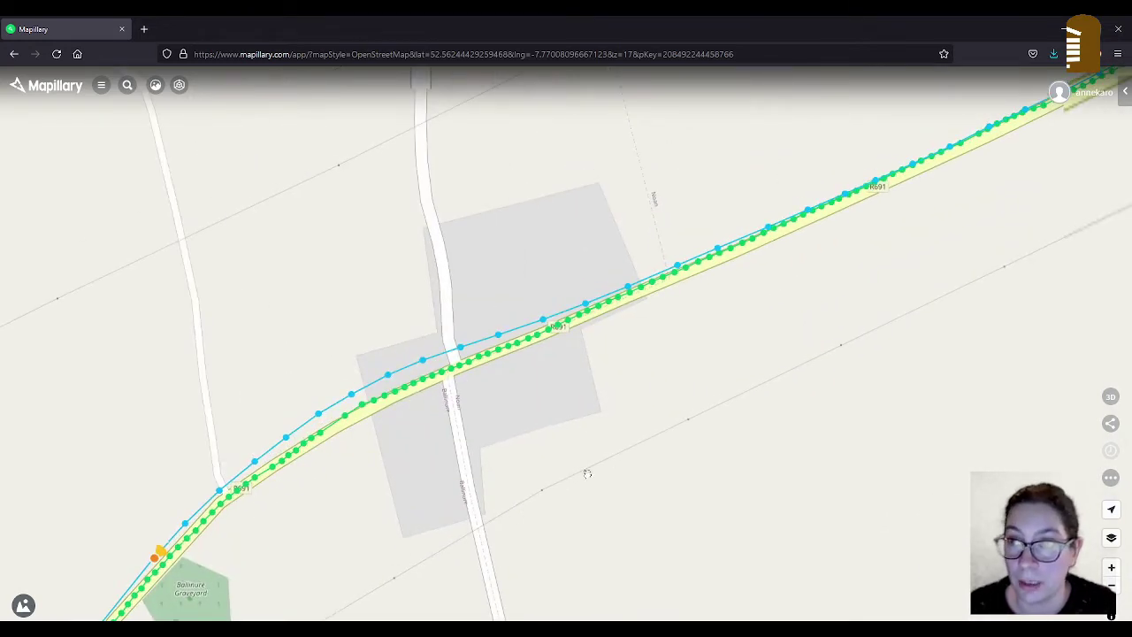
Check the image coverage along the R691 and open the street-level image on the road just southwest of Ballinure Graveyard
drag(1017, 216, 527, 426)
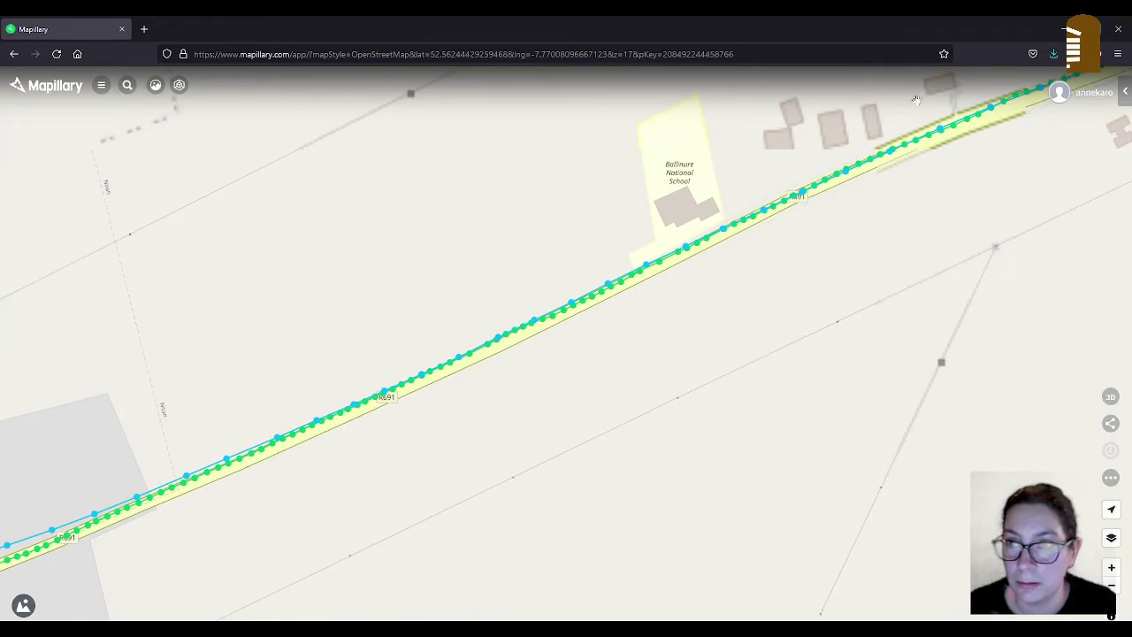
drag(407, 455, 927, 168)
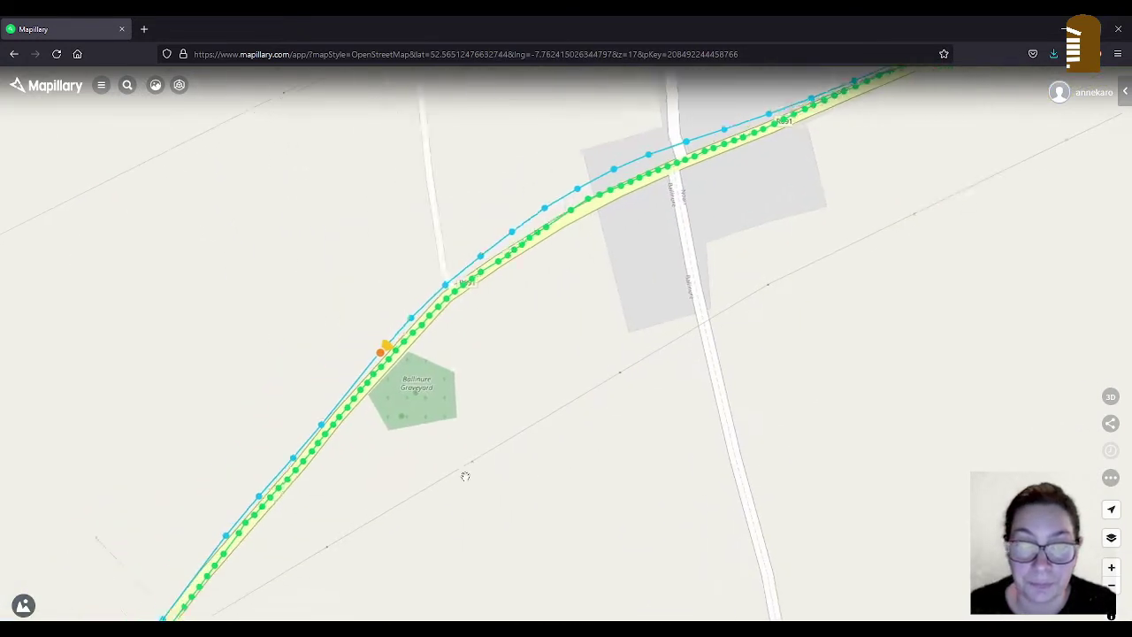
drag(444, 469, 463, 412)
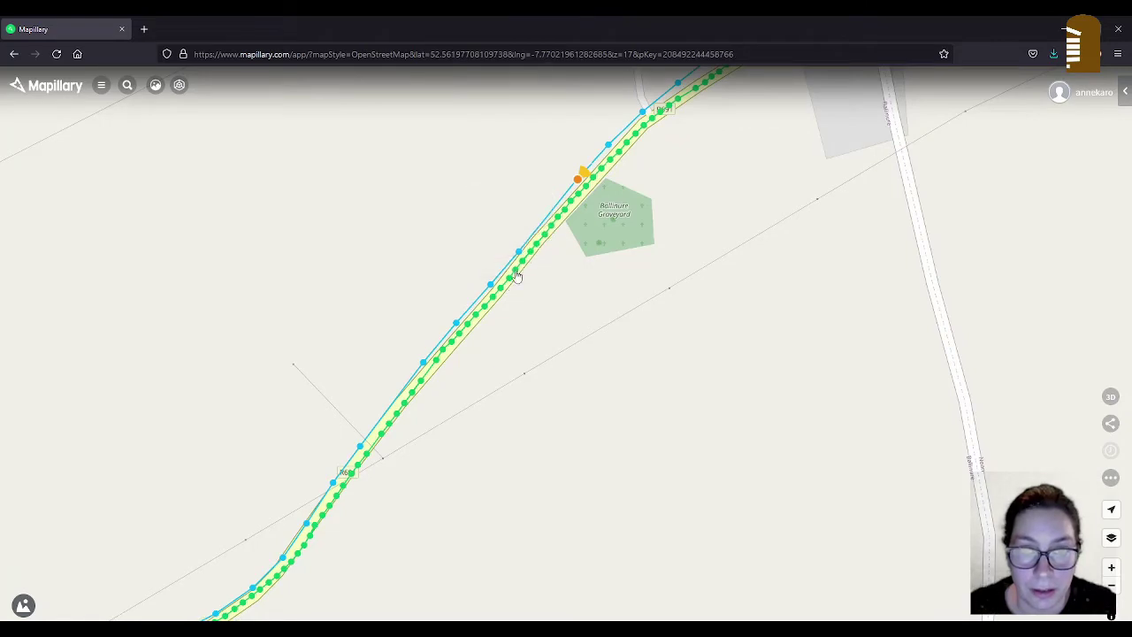
mouse_move(518, 276)
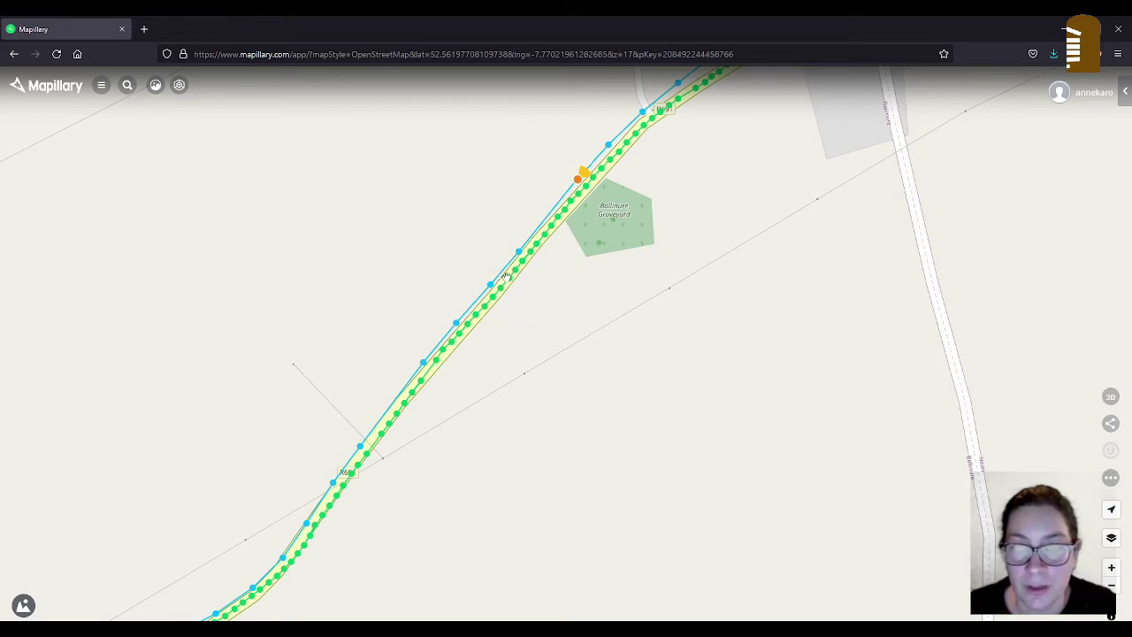
click(510, 281)
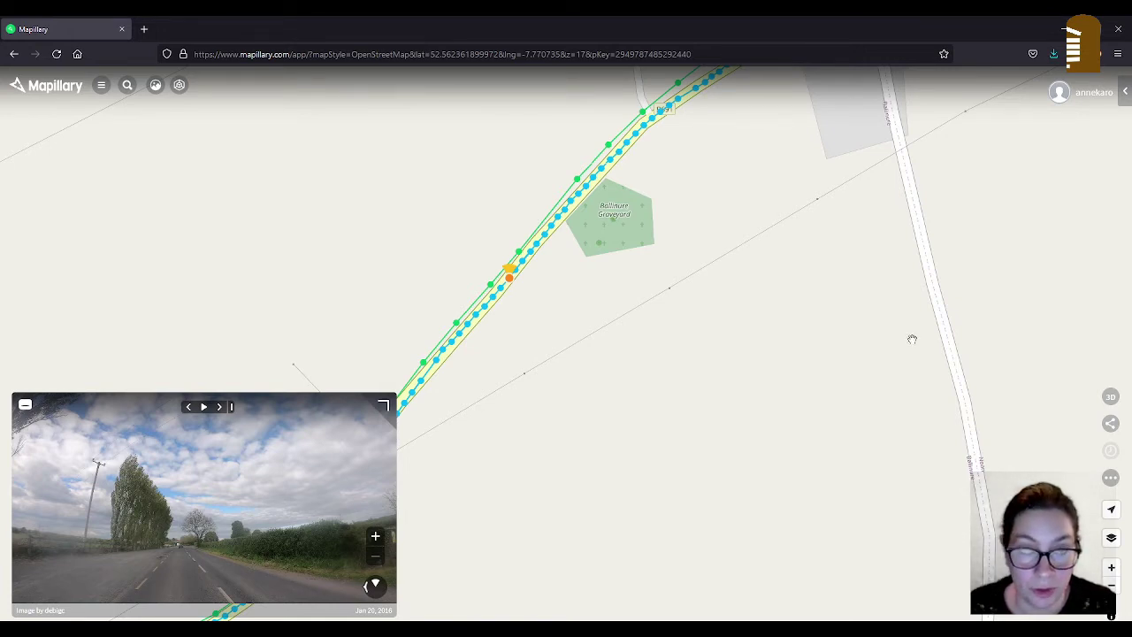
Review the details and licence of the open street-level image, then close them
click(1111, 477)
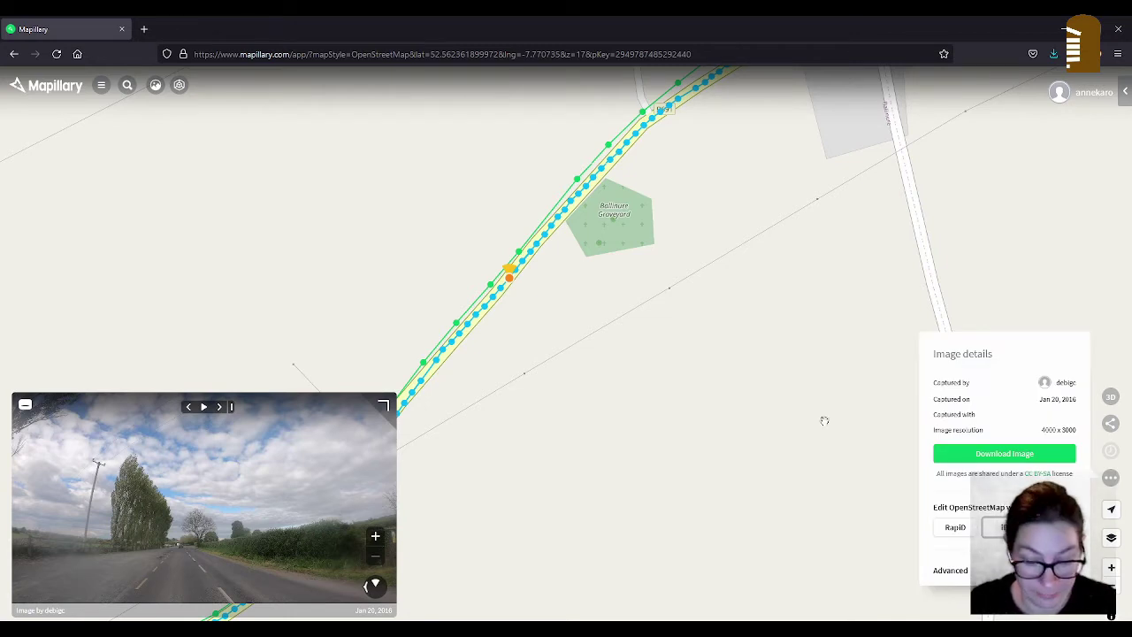
key(alt+Tab)
key(alt+Tab)
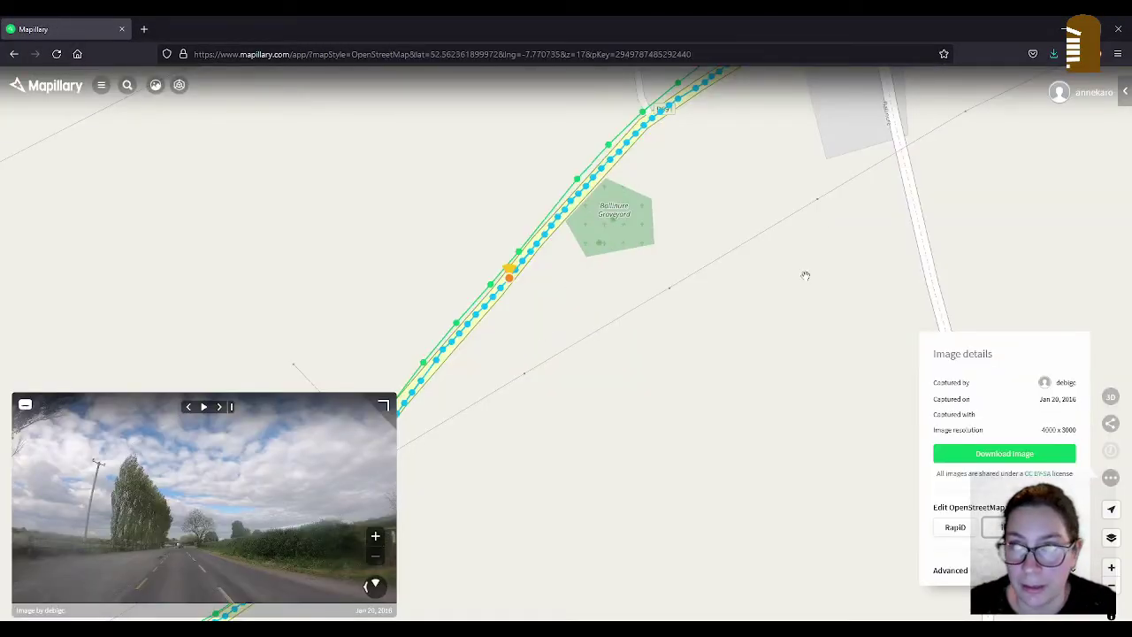
drag(839, 228, 789, 309)
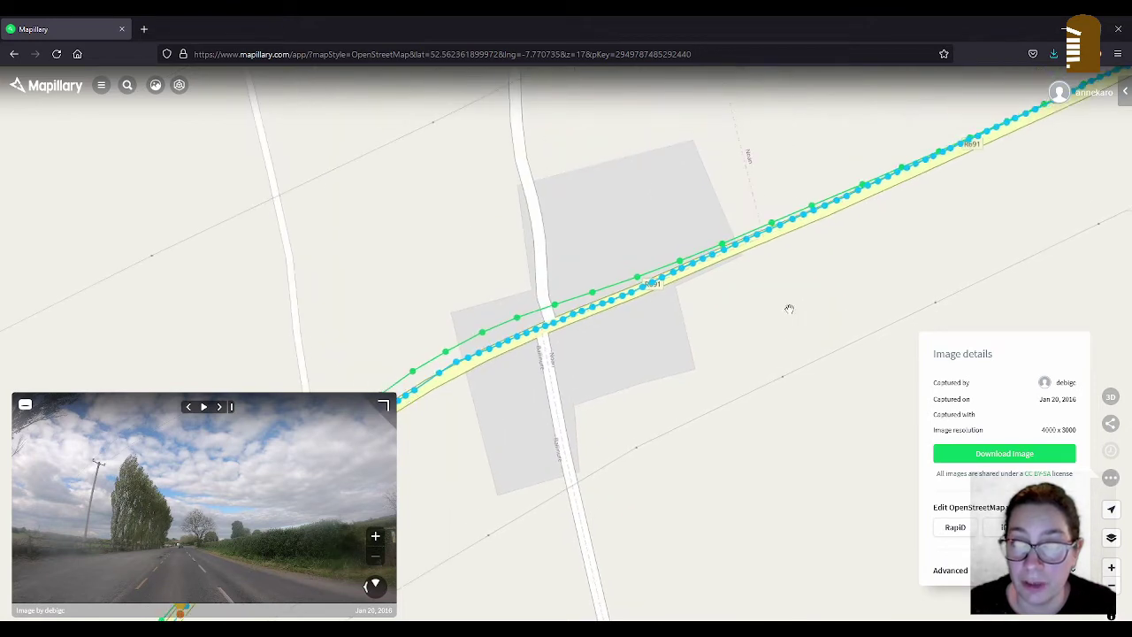
click(1113, 480)
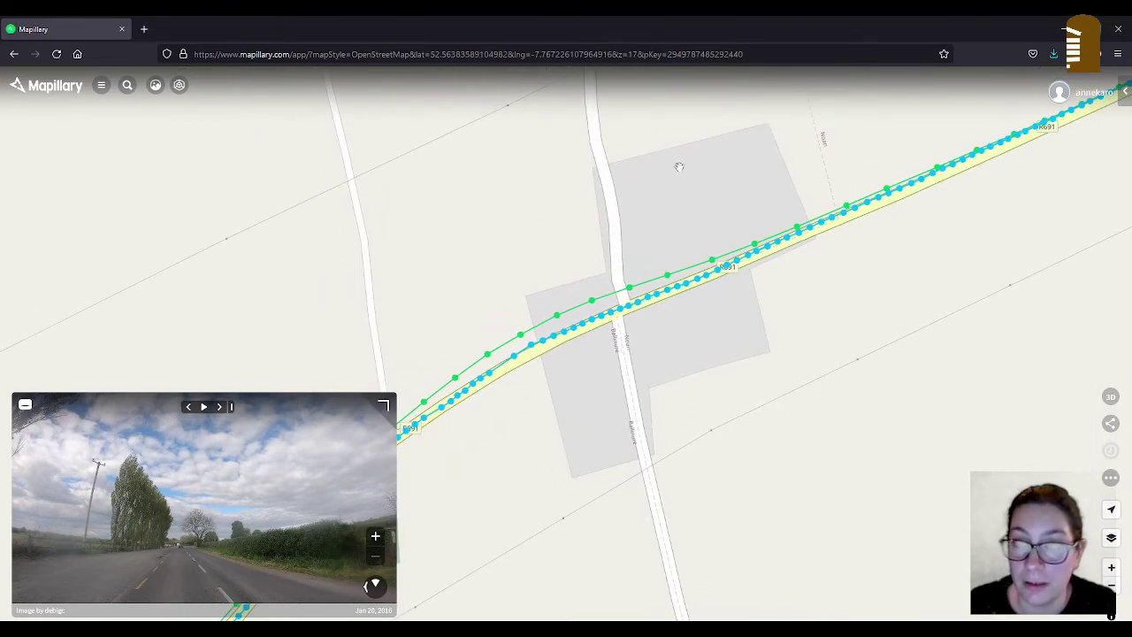
Enlarge the street-level image to the main view and minimize the inset map
mouse_move(699, 285)
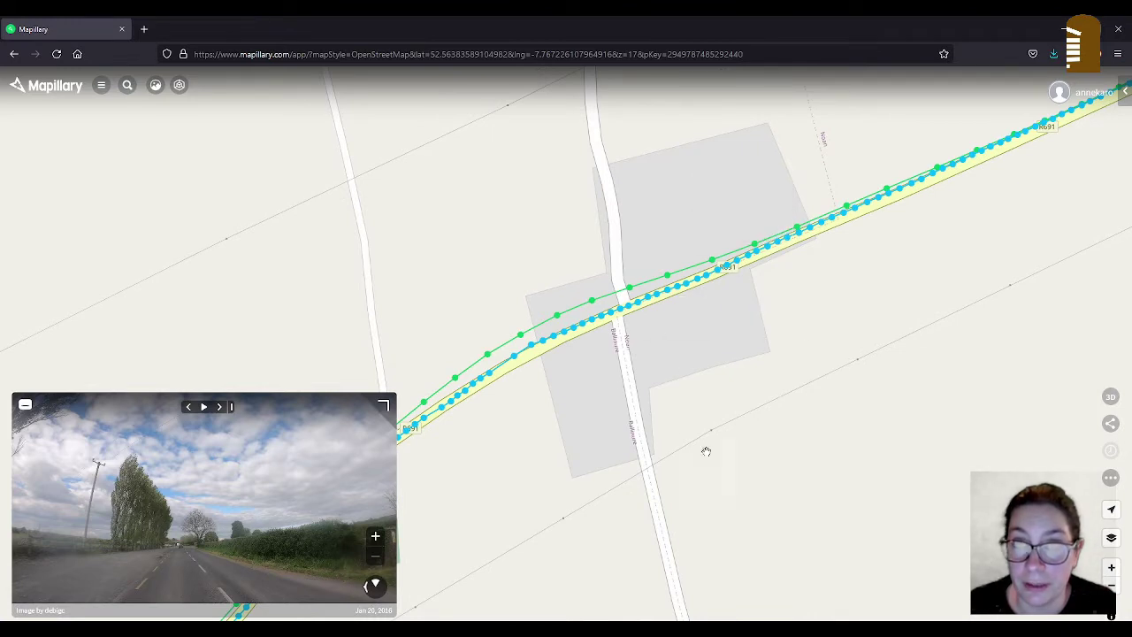
click(574, 430)
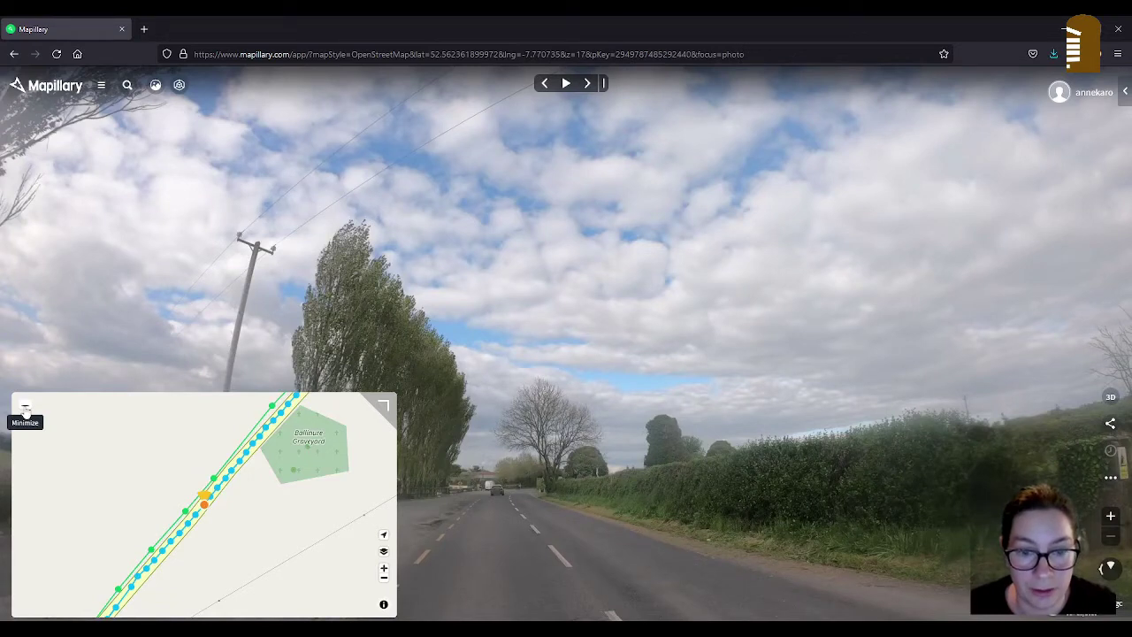
click(26, 408)
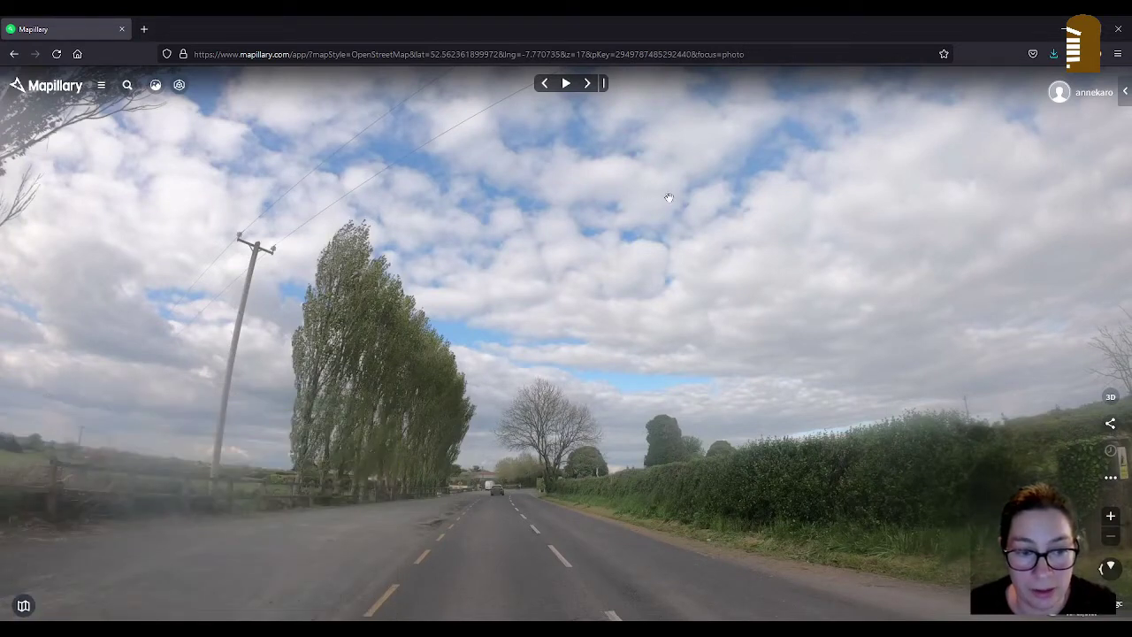
click(23, 608)
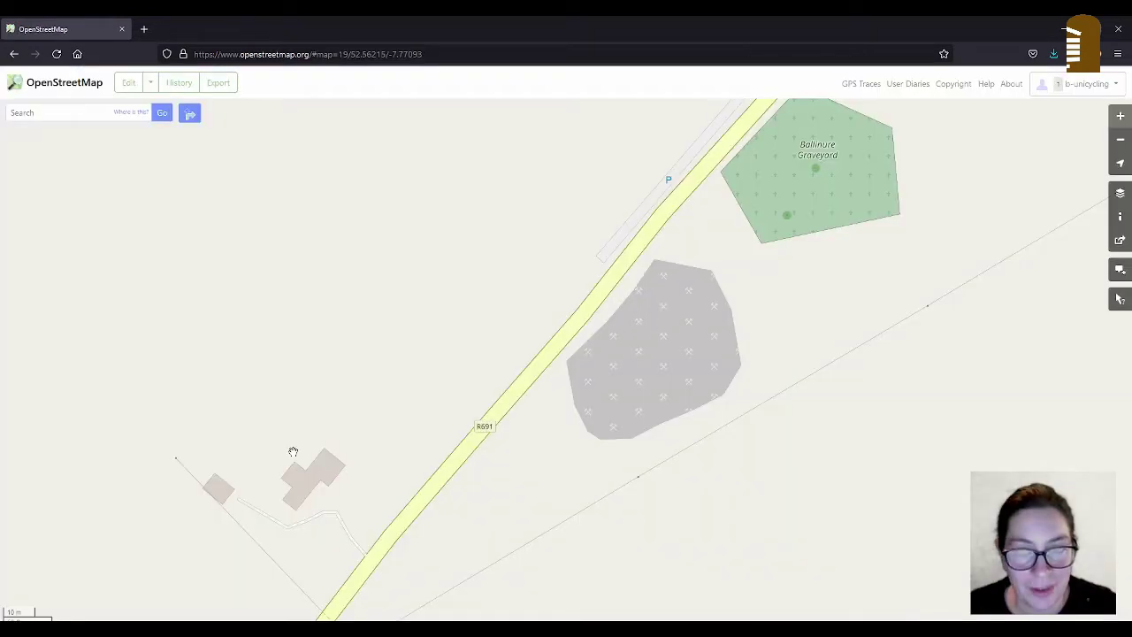
Switch to OpenStreetMap, open the area southwest of Ballinure Graveyard for editing and inspect the disused quarry beside the R691
drag(653, 263, 584, 334)
click(129, 84)
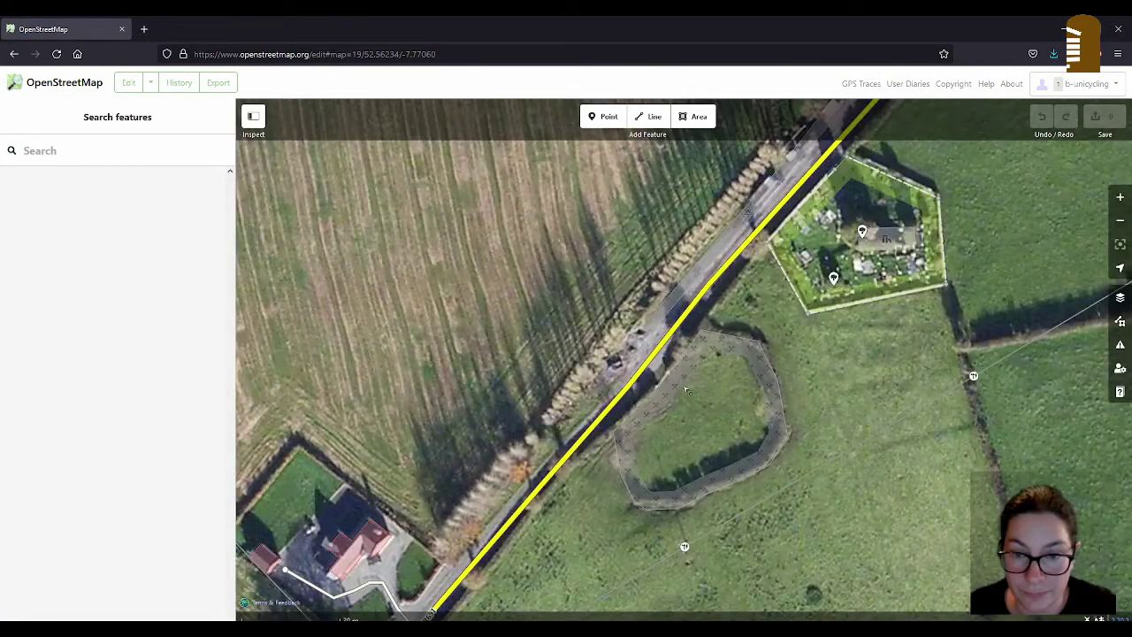
click(642, 358)
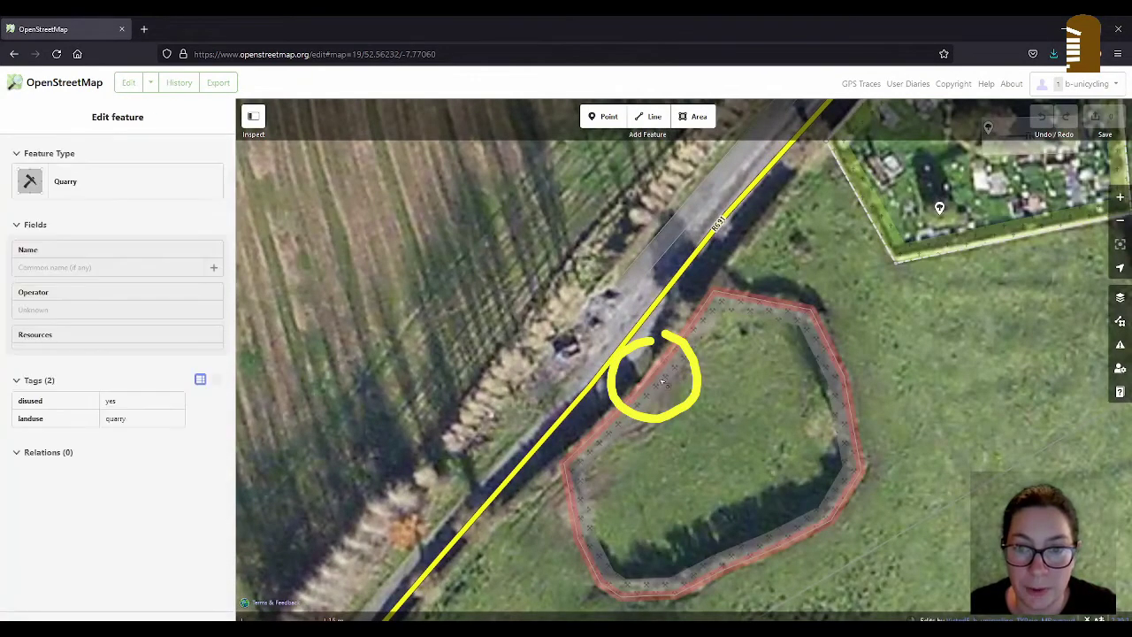
key(Escape)
Draw a line along the R691's southeastern roadside from the disused quarry's road-side edge to the graveyard's western corner
click(651, 116)
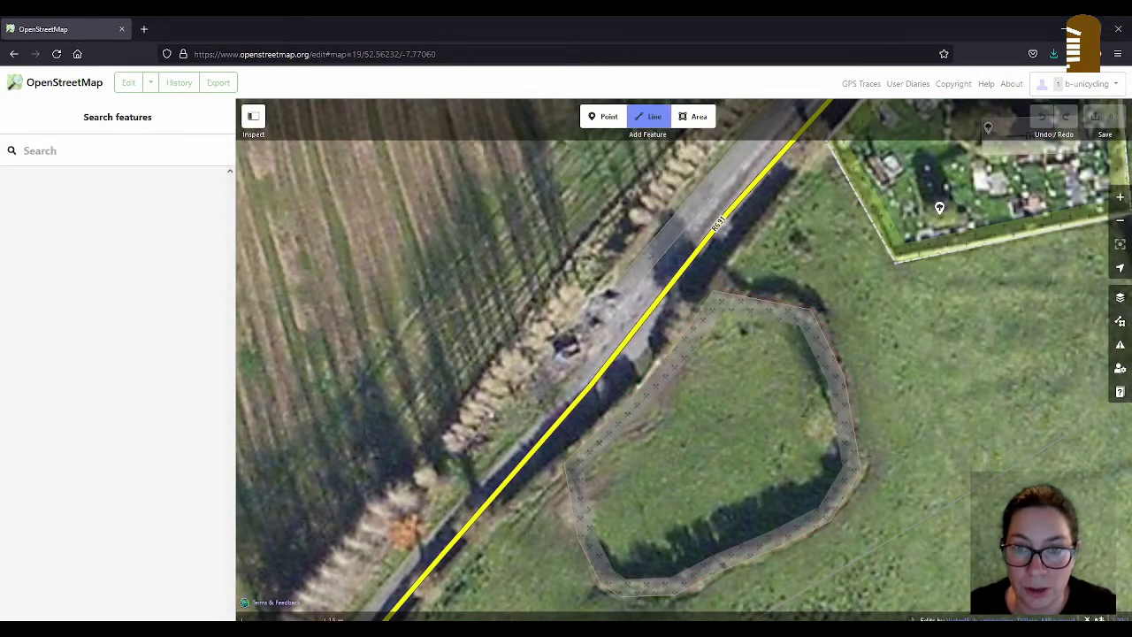
click(669, 363)
click(675, 350)
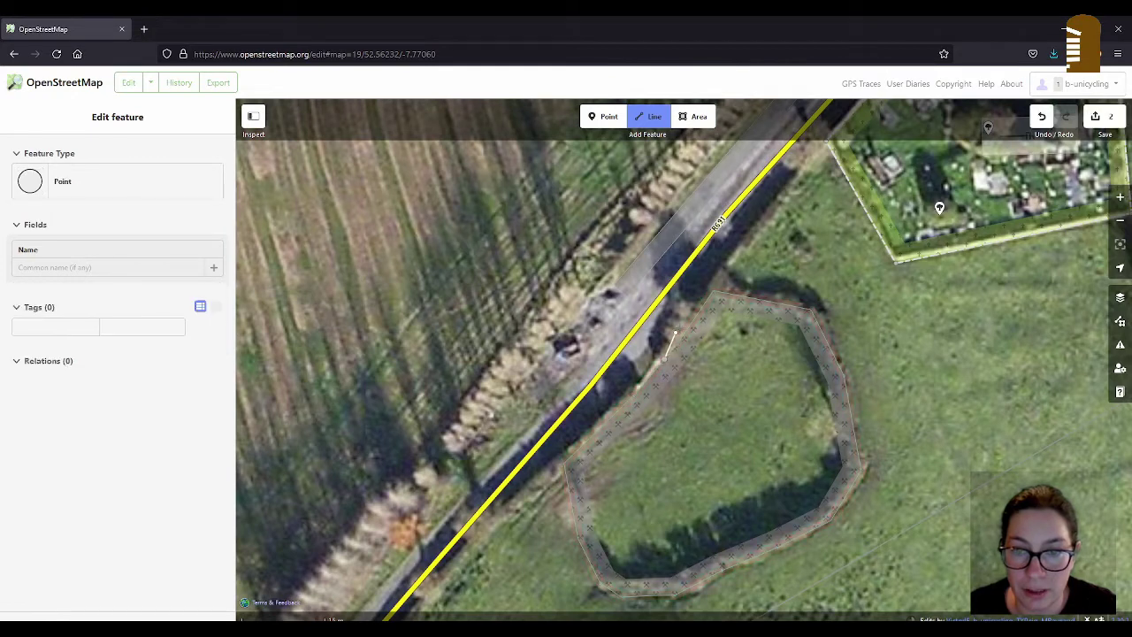
click(680, 326)
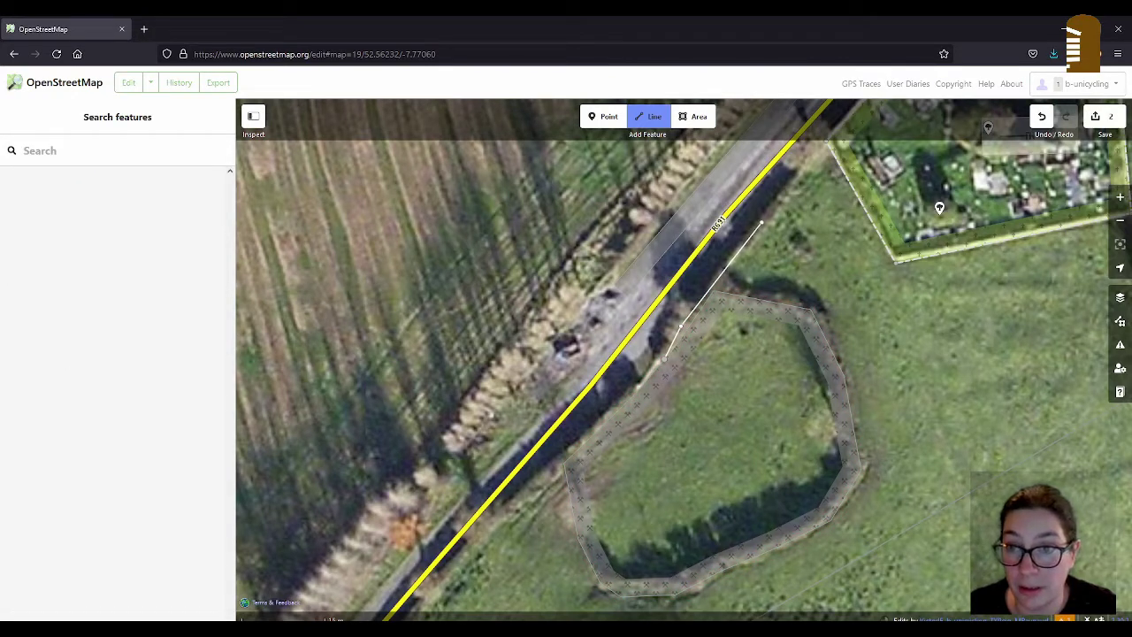
drag(760, 223, 663, 379)
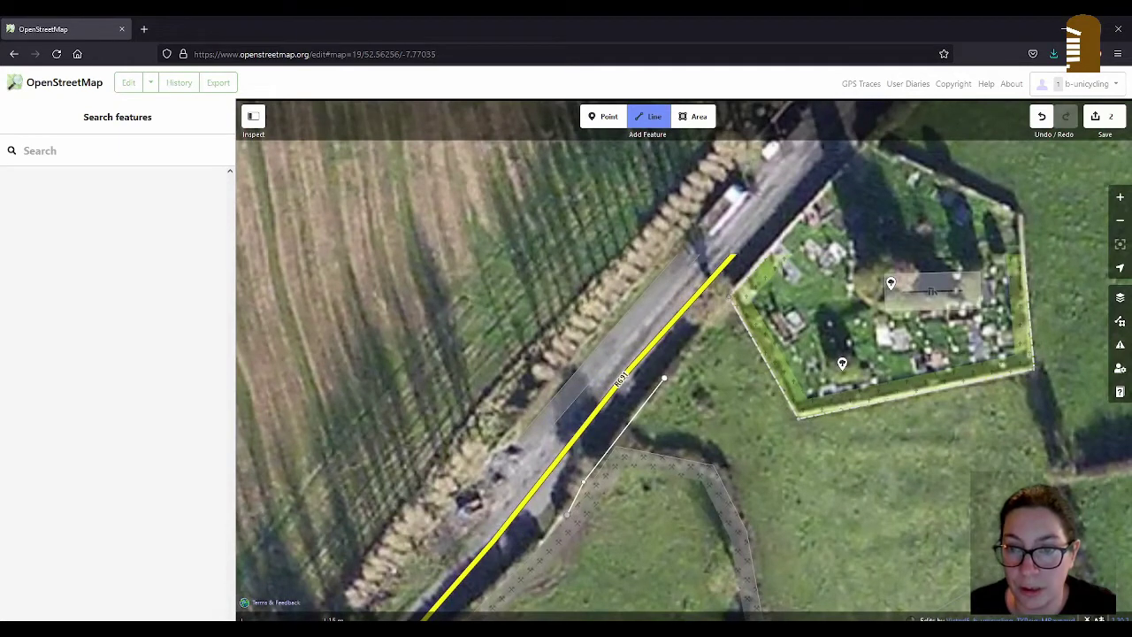
click(663, 379)
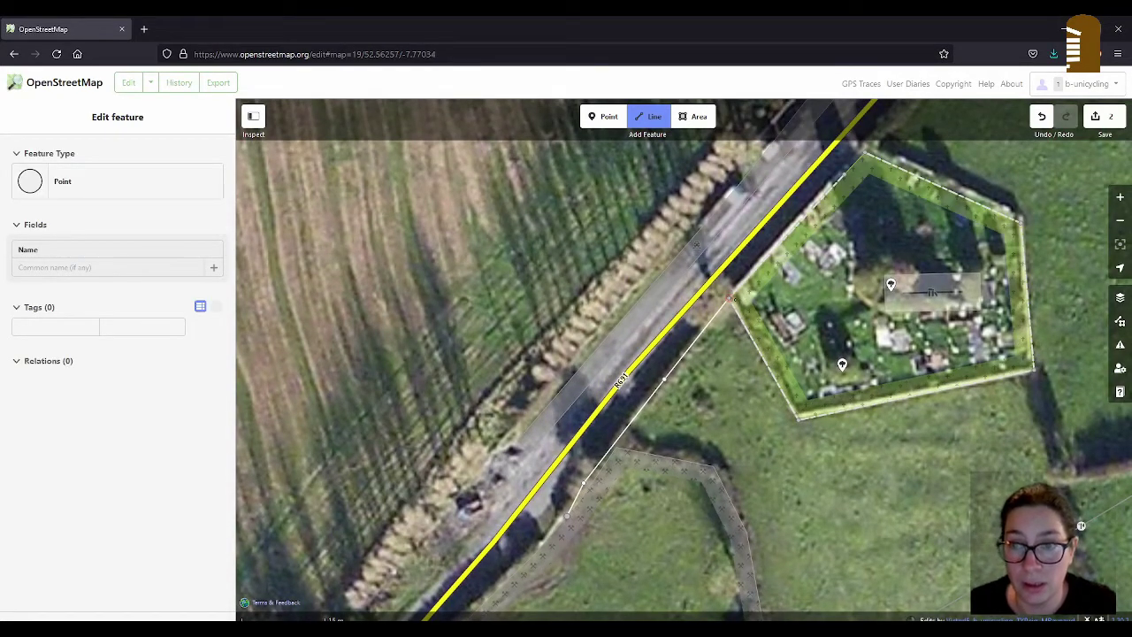
double_click(567, 516)
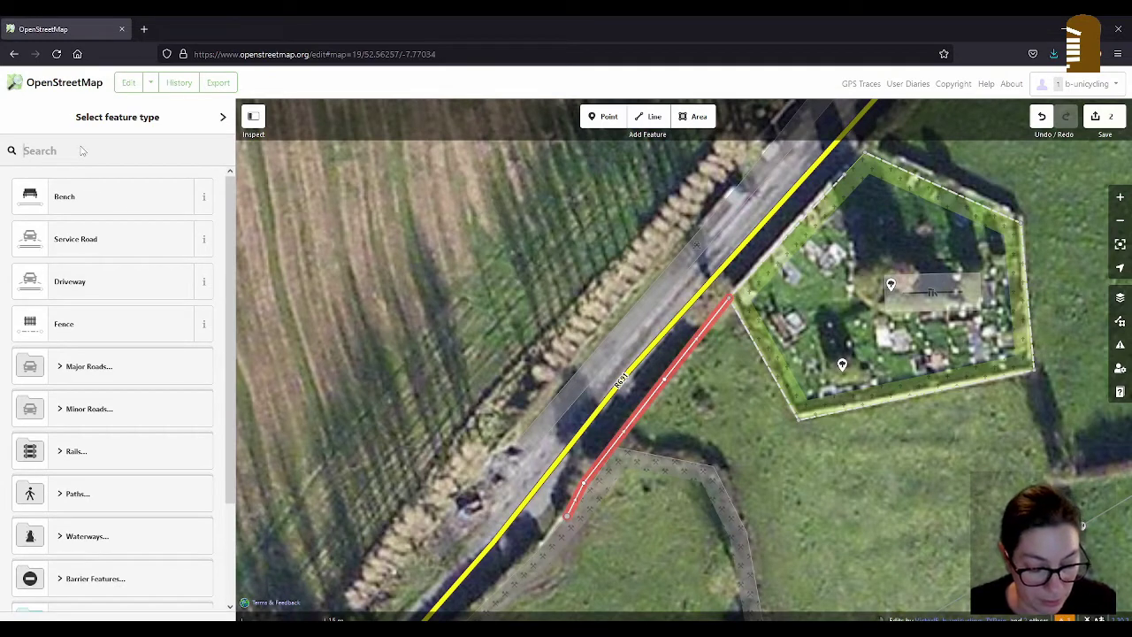
Set the feature type of the new roadside line to Hedge and deselect it
text(hedge)
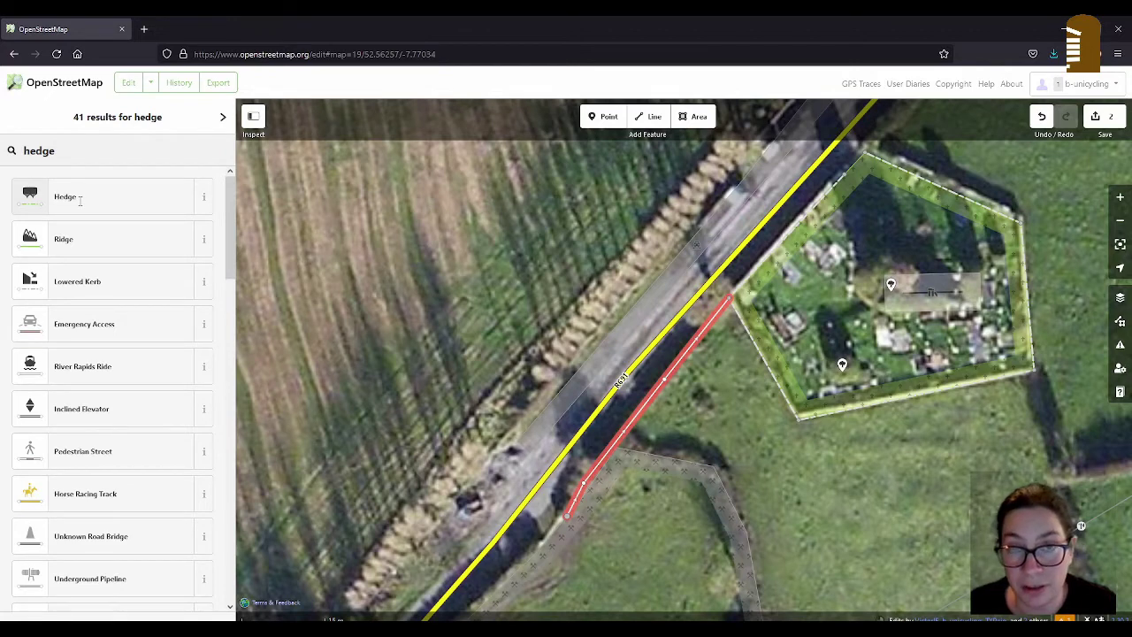
click(80, 205)
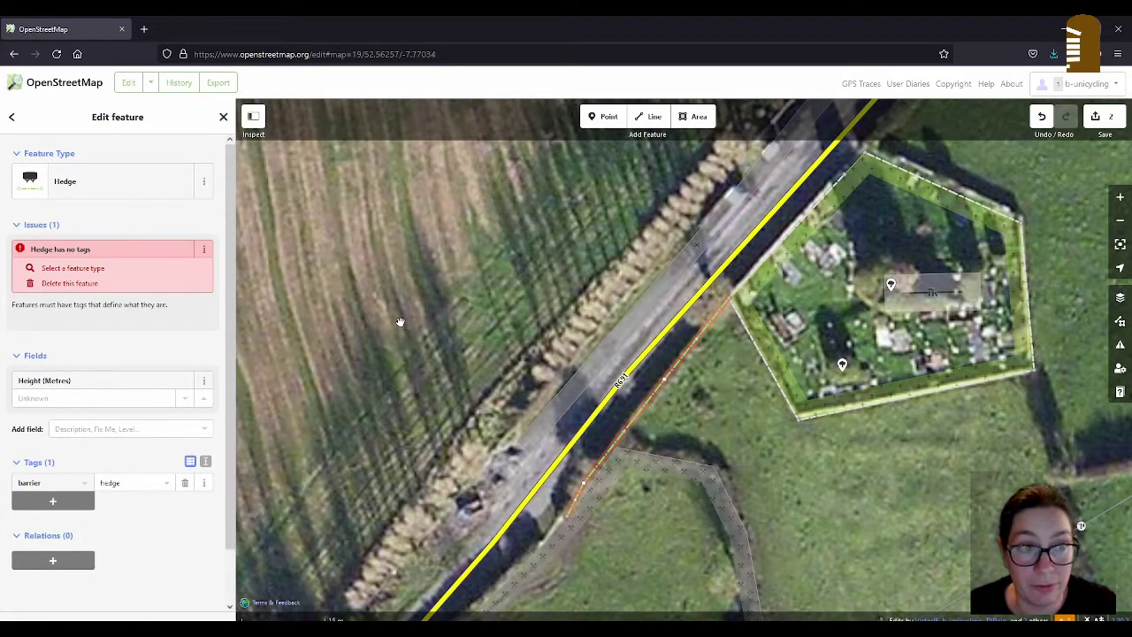
click(726, 387)
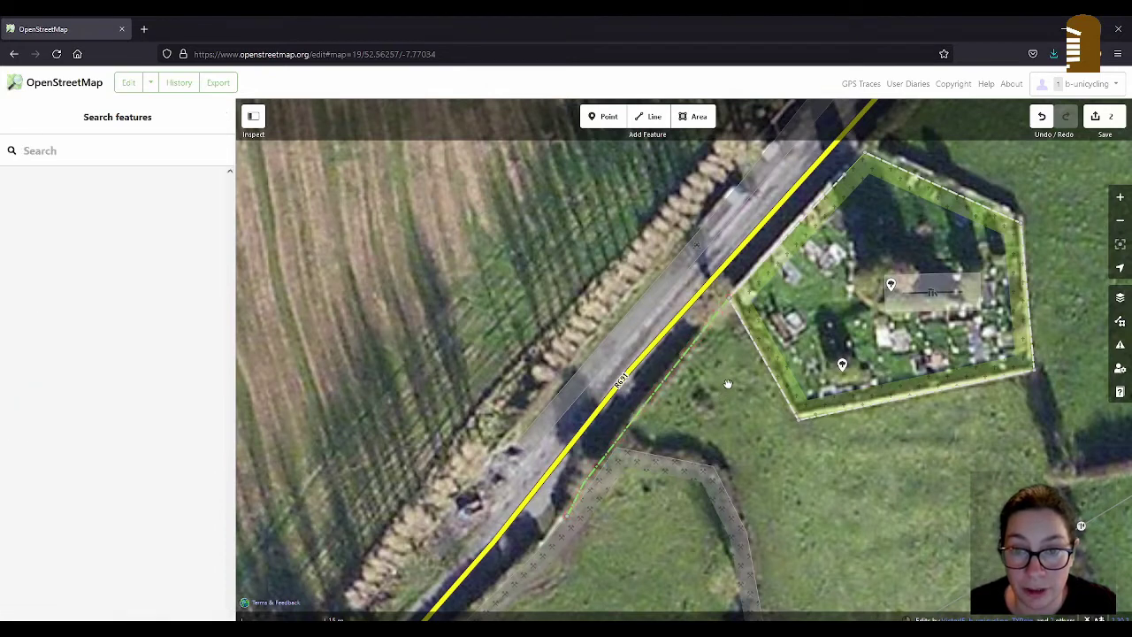
Check the roadside car park area and add a Power Pole point in the tree line near its southwestern end
scroll(730, 391, down, 2)
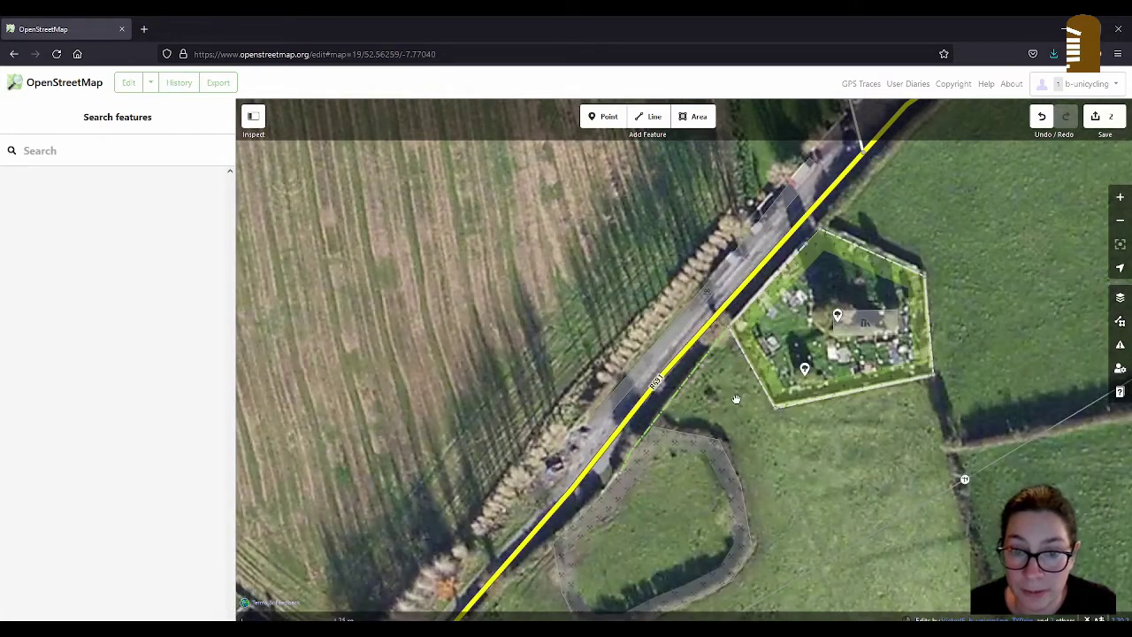
click(675, 342)
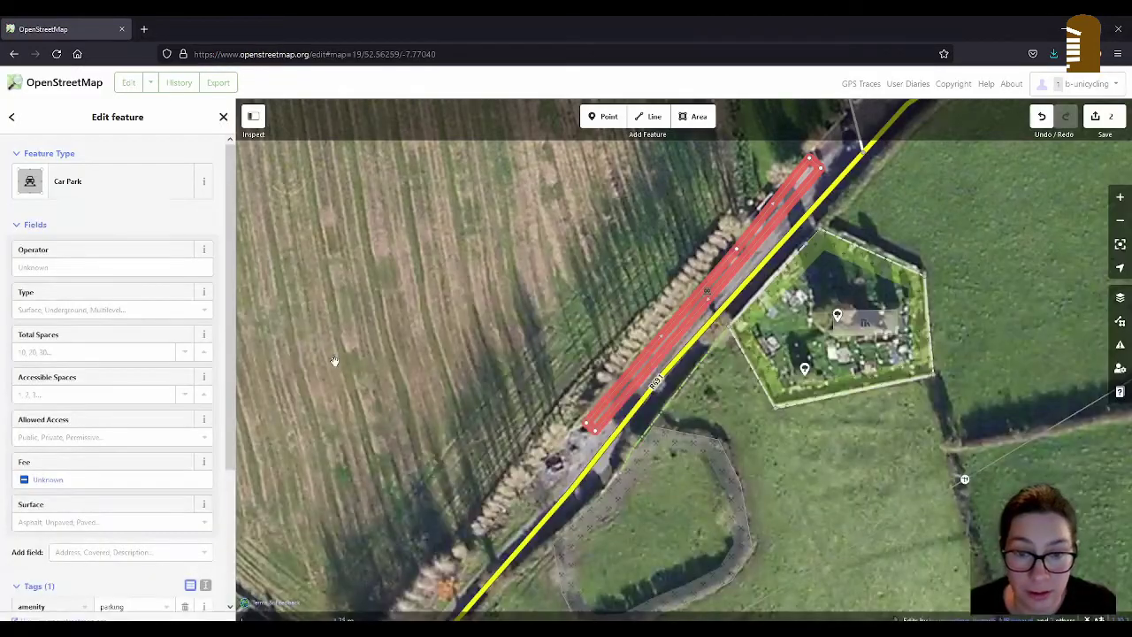
drag(401, 391, 403, 348)
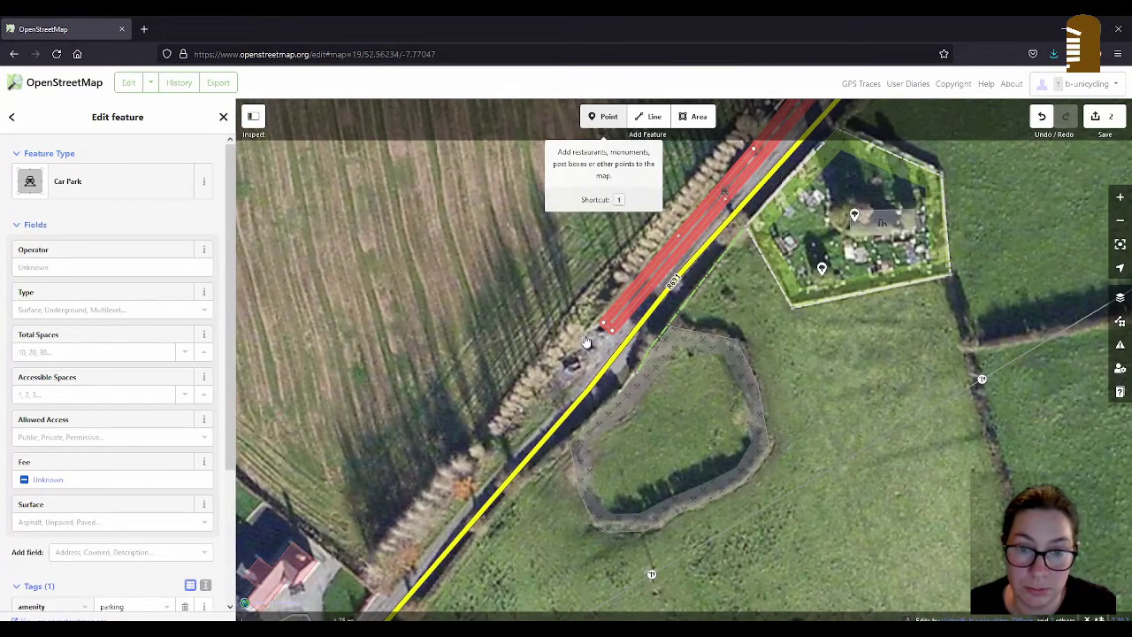
key(1)
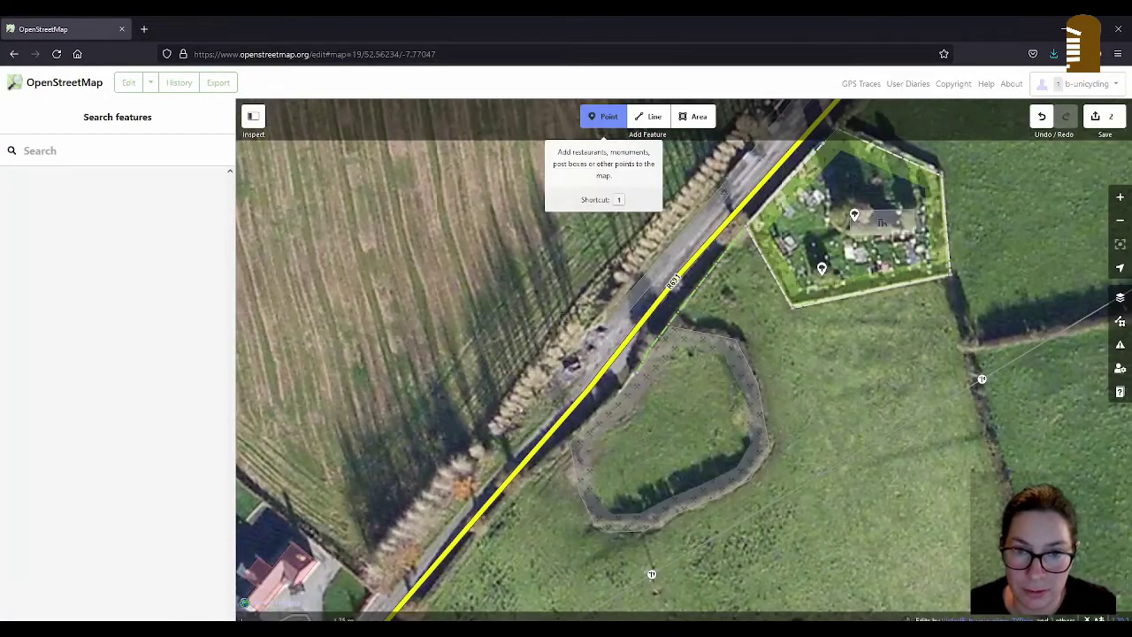
drag(619, 353, 608, 417)
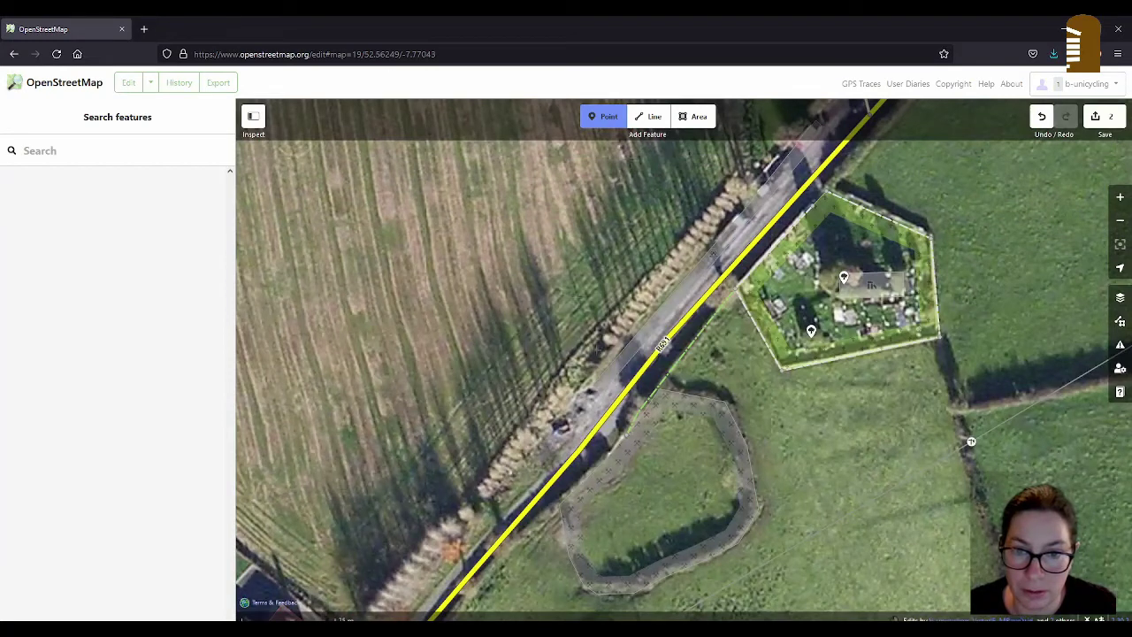
click(596, 358)
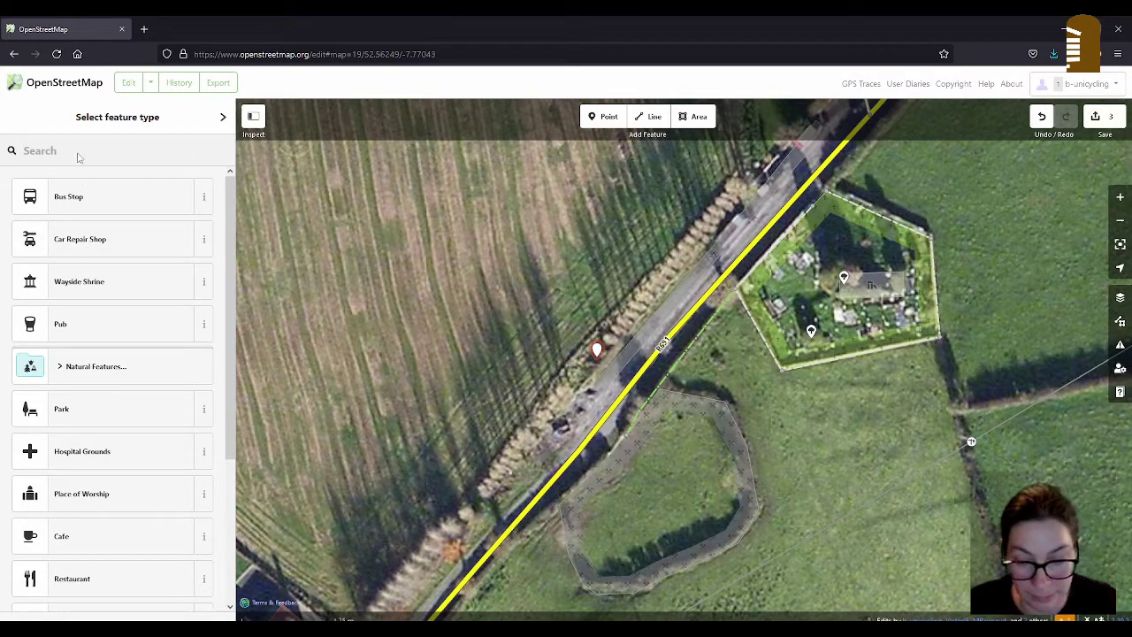
text(power p)
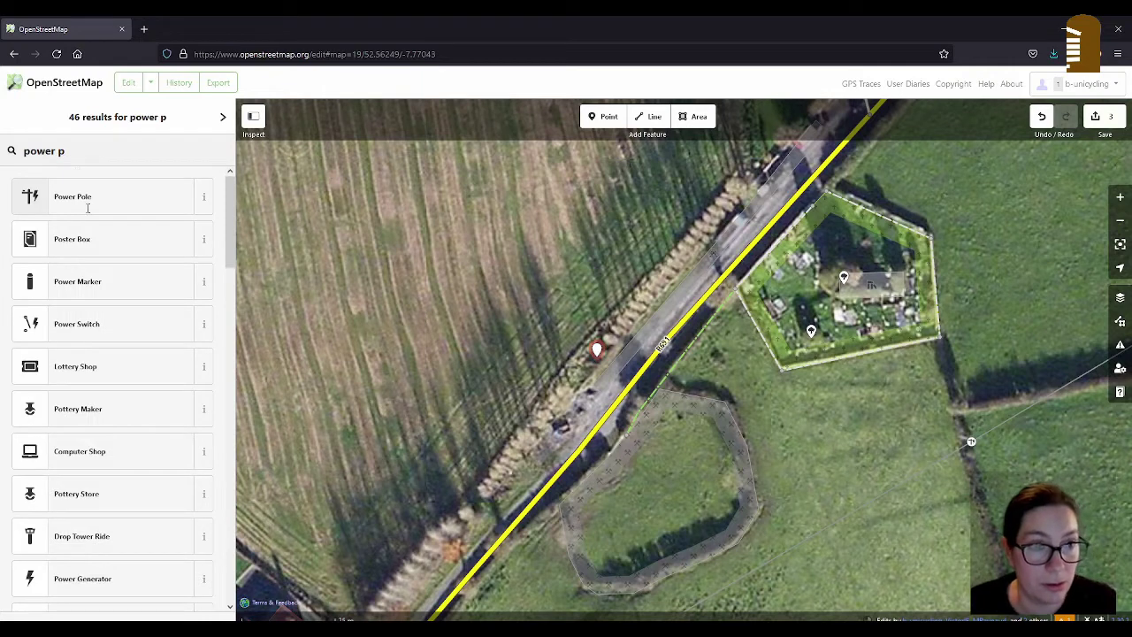
click(87, 198)
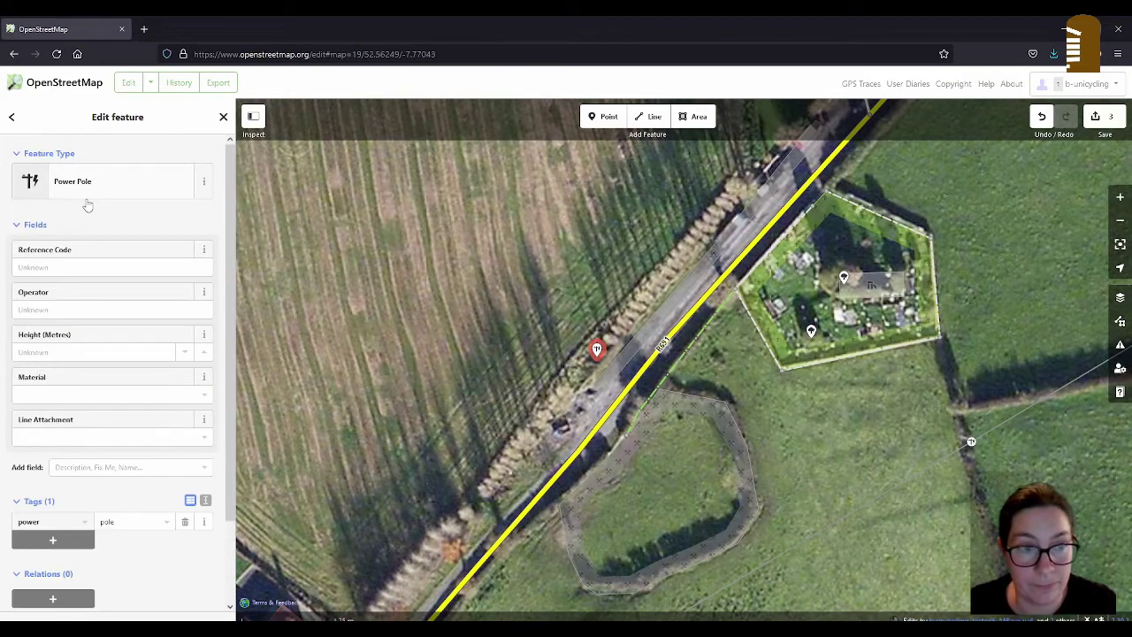
click(449, 276)
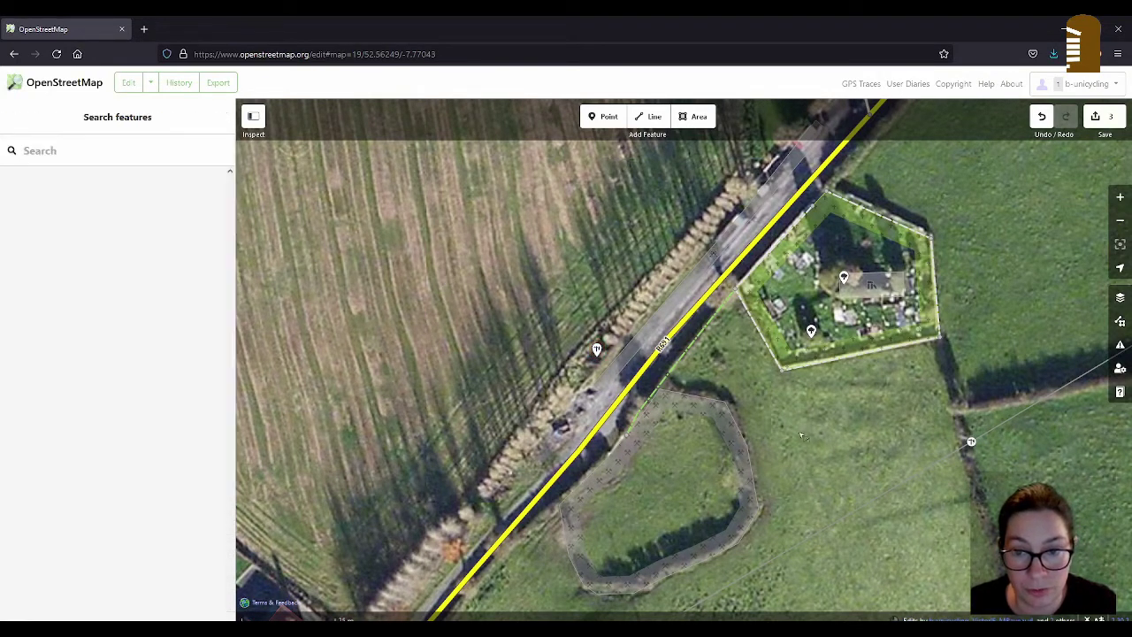
Check the overhead wires in Mapillary and draw a line in OpenStreetMap from the roadside power pole to the pole south of the disused quarry
drag(831, 461, 771, 272)
scroll(686, 462, down, 2)
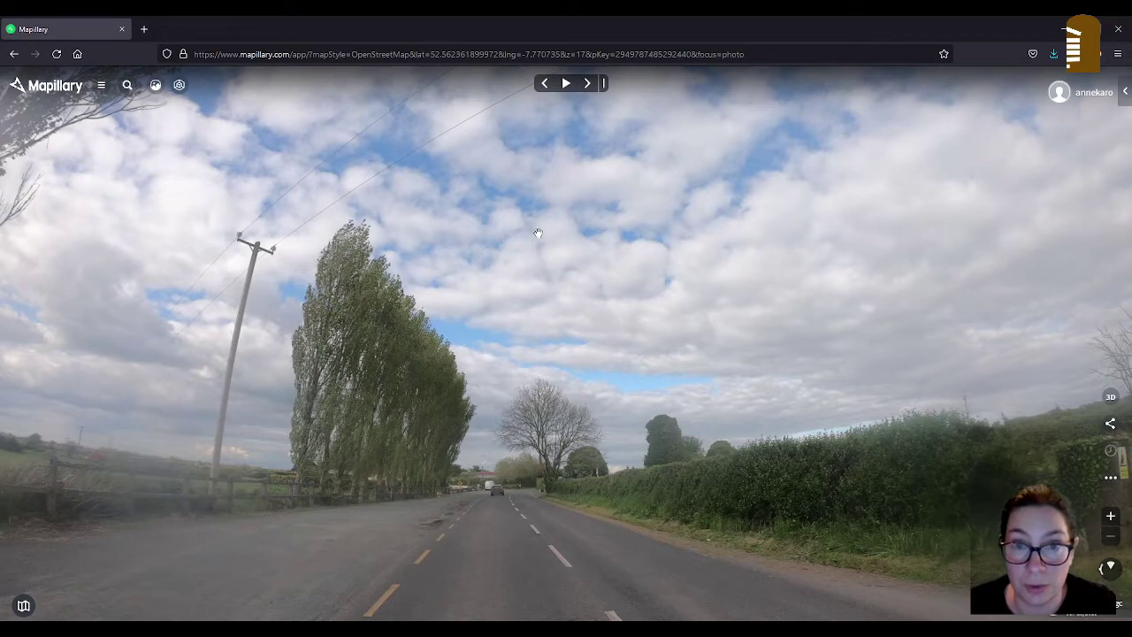
key(alt+Tab)
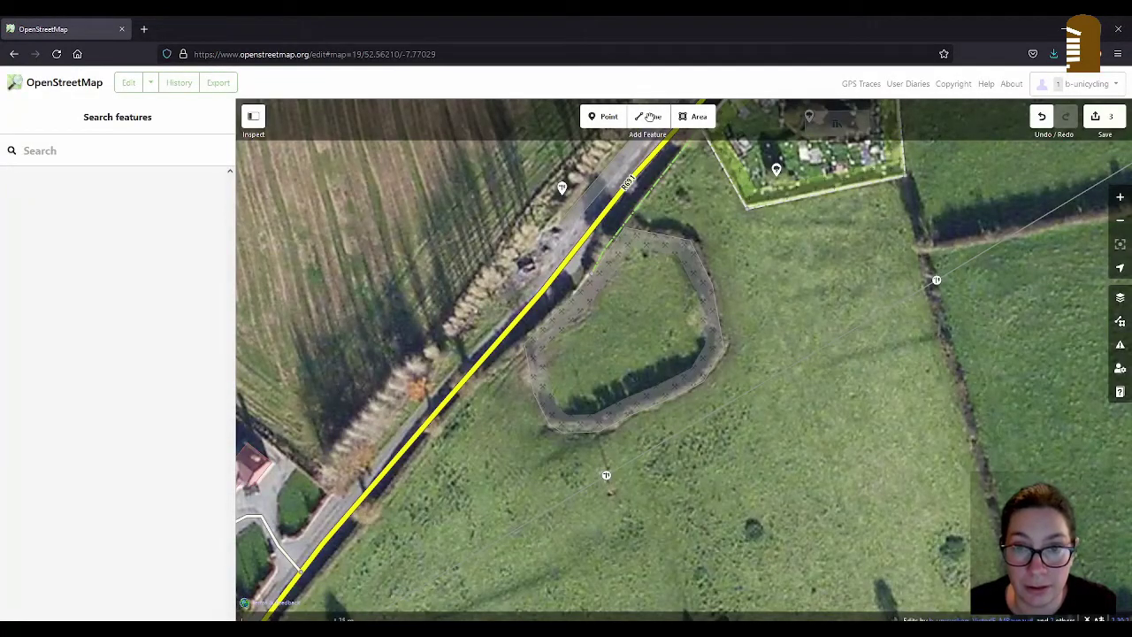
click(650, 117)
click(561, 193)
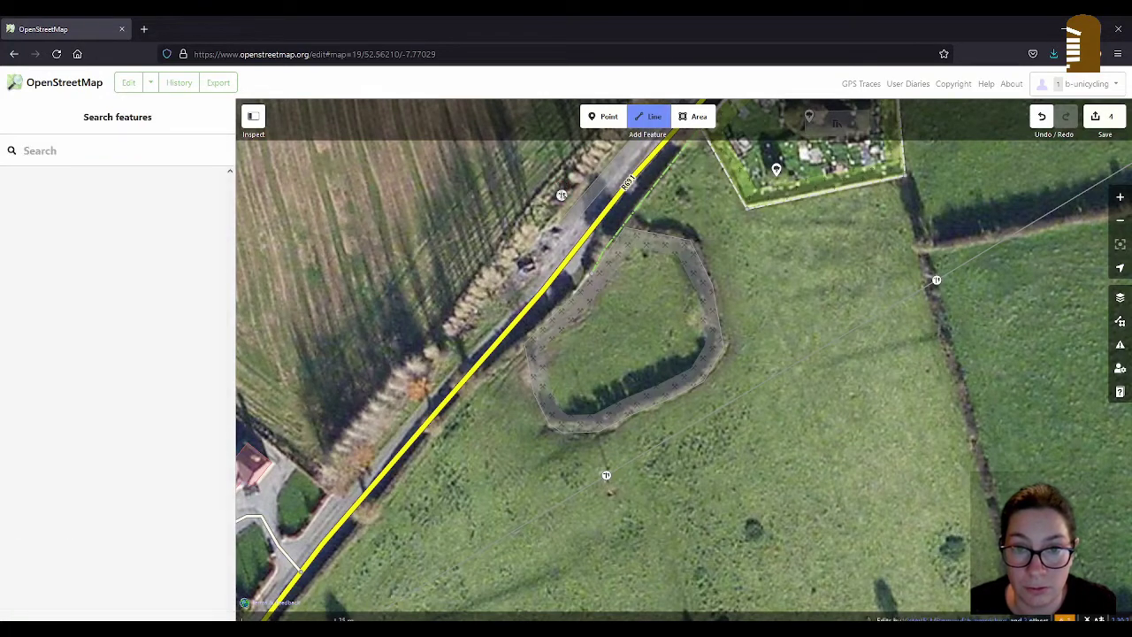
click(605, 474)
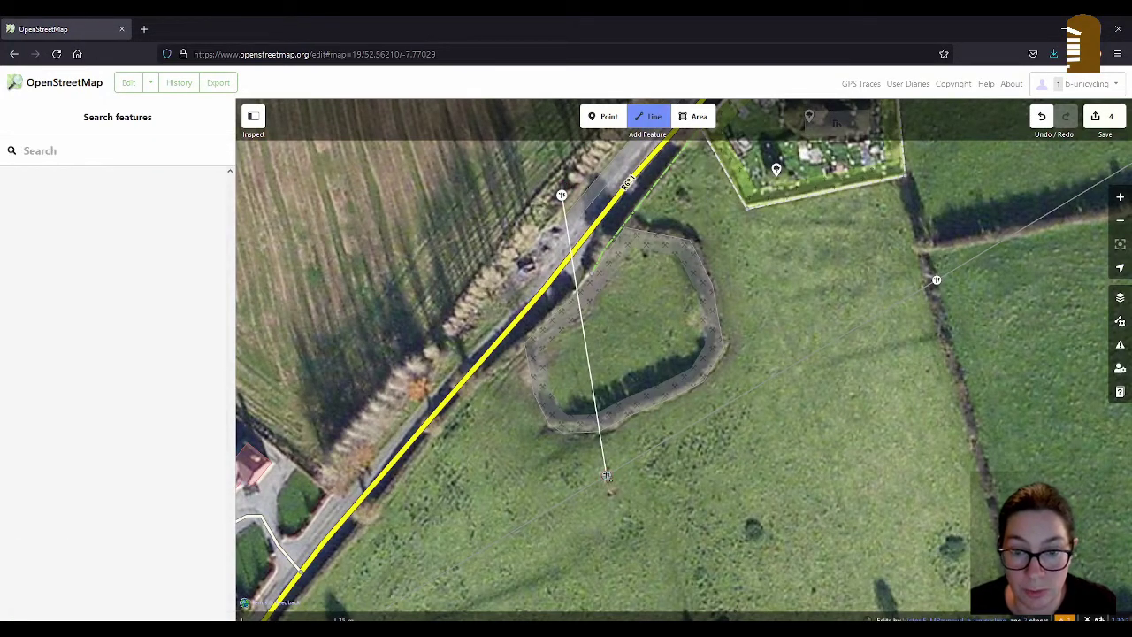
click(606, 475)
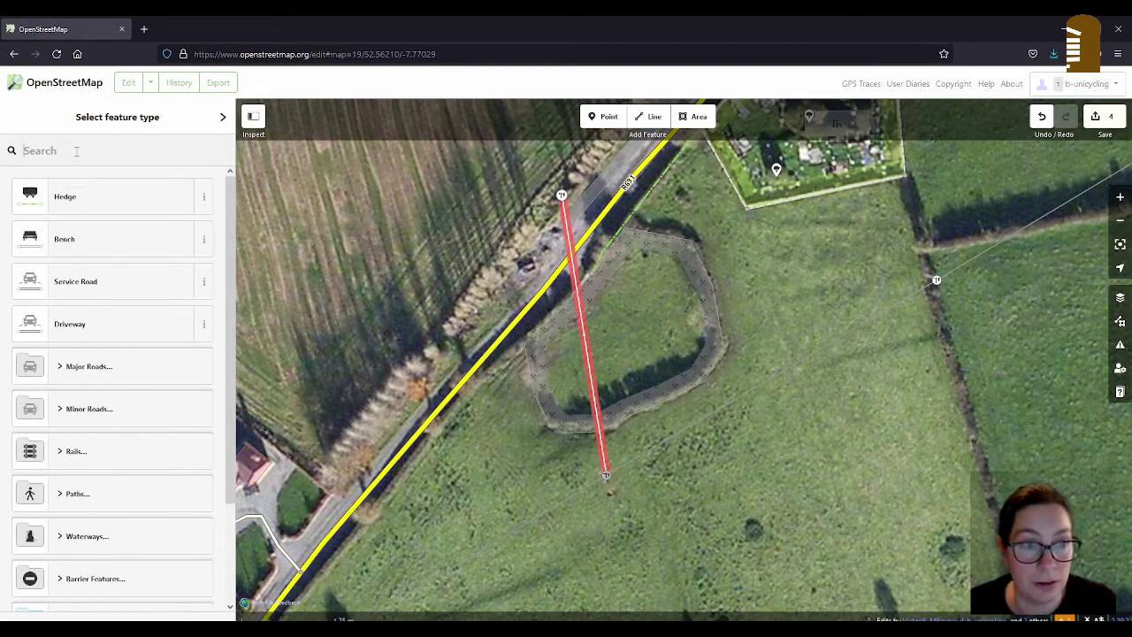
Set the feature type of the new line between the two poles to Power Line and deselect it
text(p)
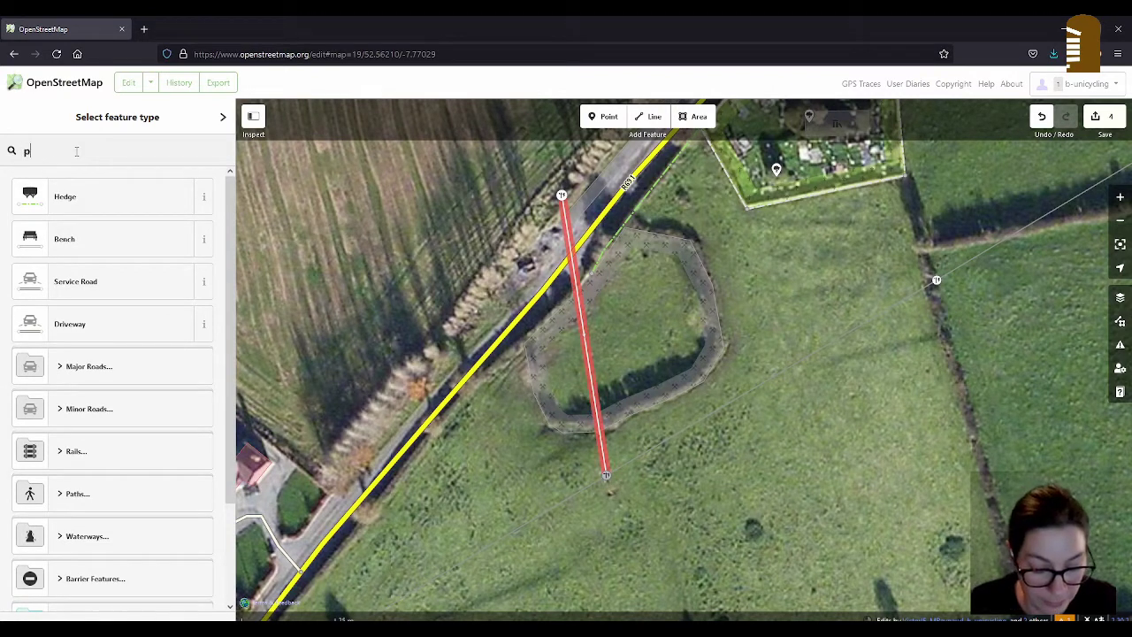
text(ower li)
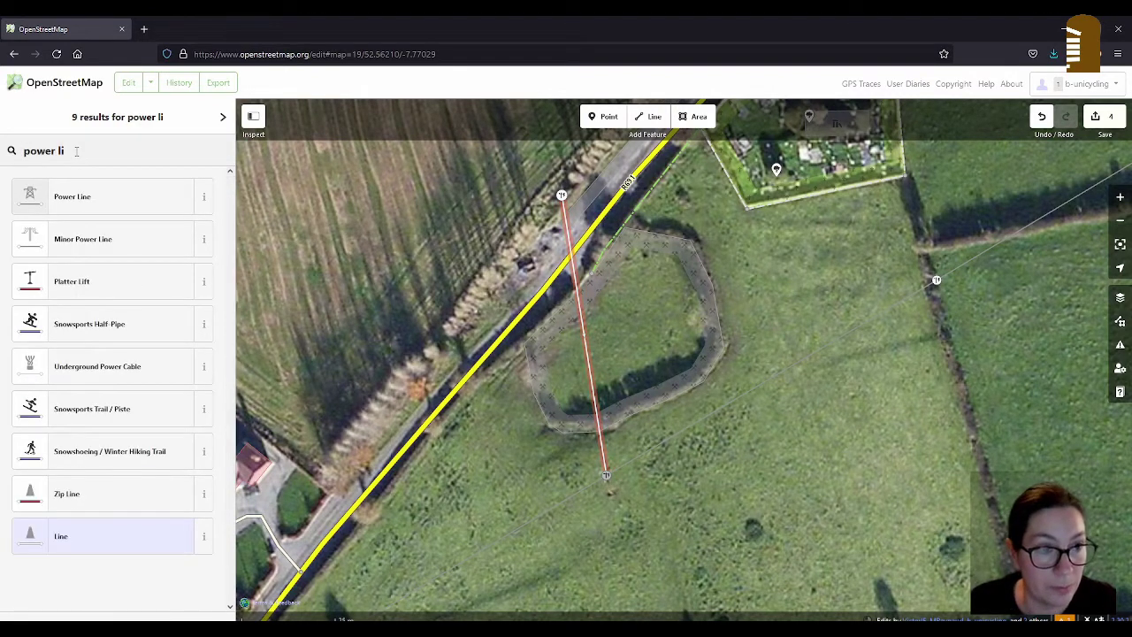
click(80, 197)
click(386, 180)
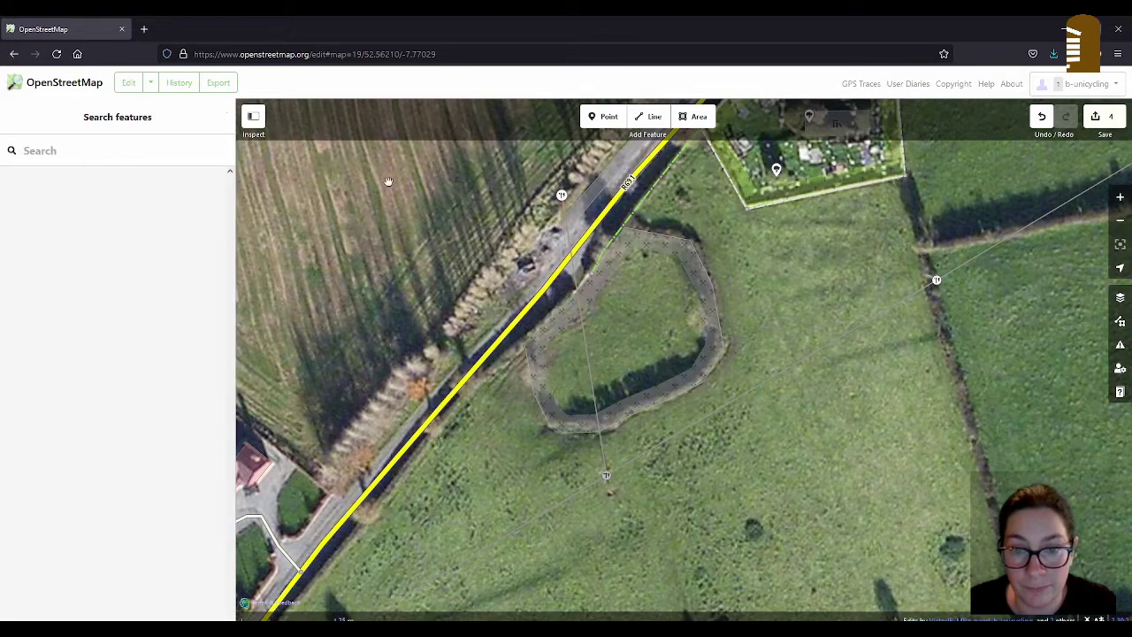
Copy the roadside power pole and paste the duplicate into the field northwest of Ballinure Graveyard
drag(403, 268, 407, 371)
scroll(408, 376, down, 2)
scroll(486, 456, down, 2)
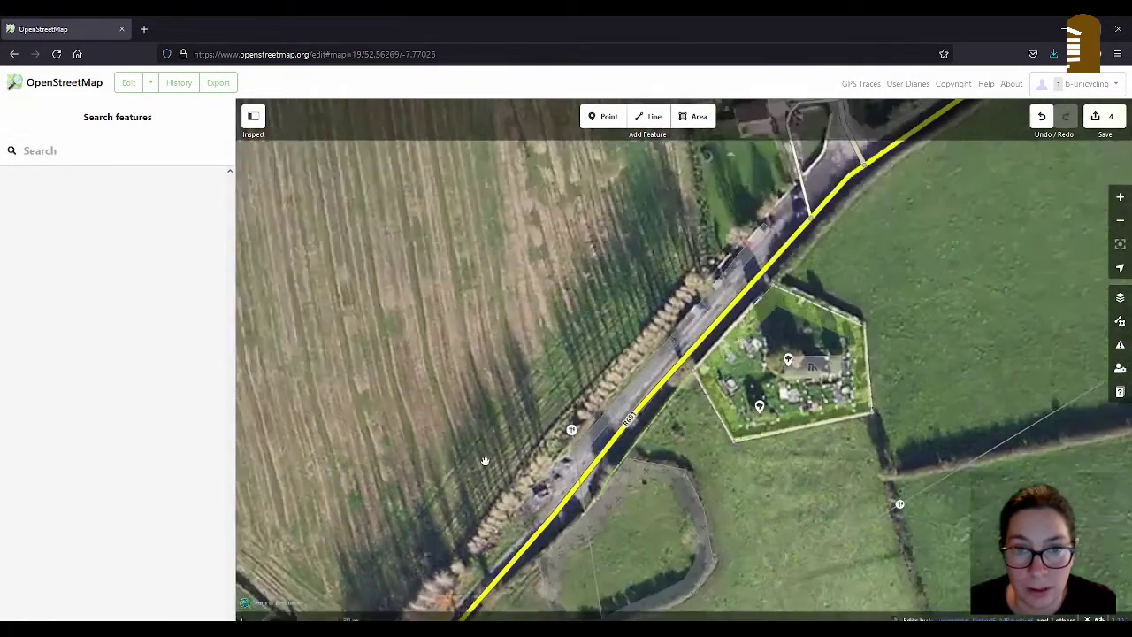
click(550, 437)
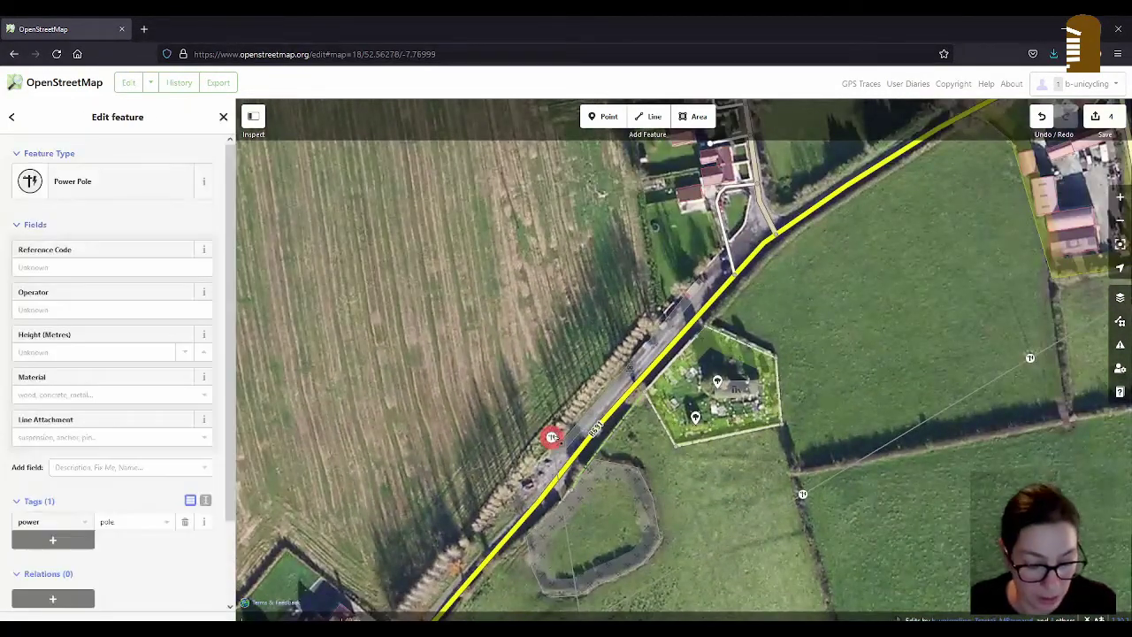
key(ctrl+v)
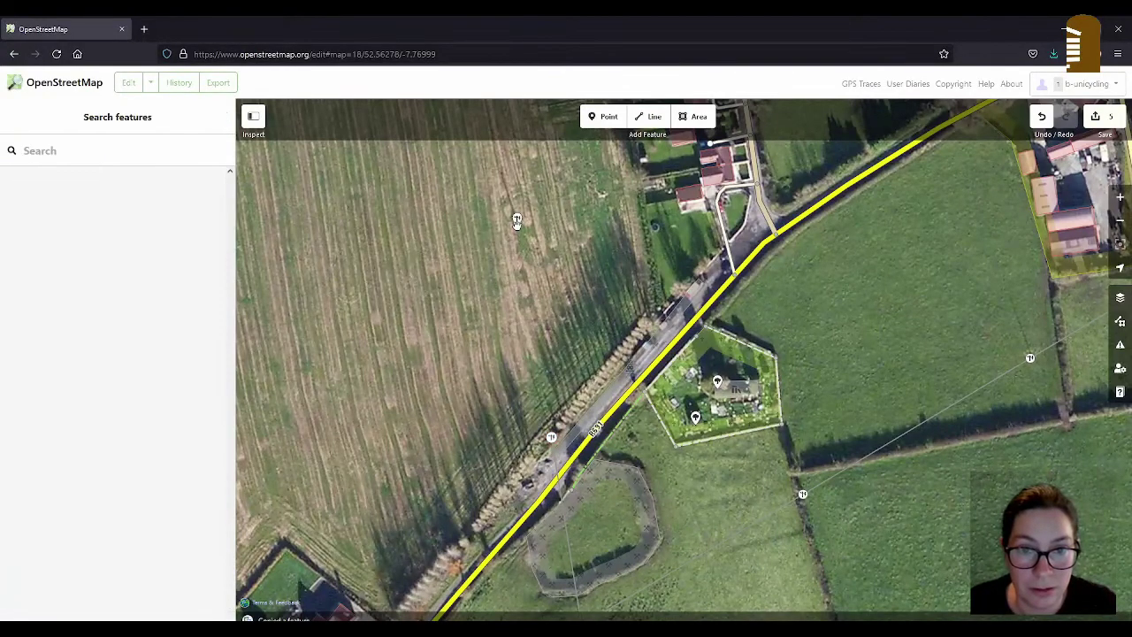
click(516, 221)
Compare the distant poles in the Mapillary street view with the poles mapped along the field's northern hedge in OpenStreetMap
key(alt+Tab)
click(100, 425)
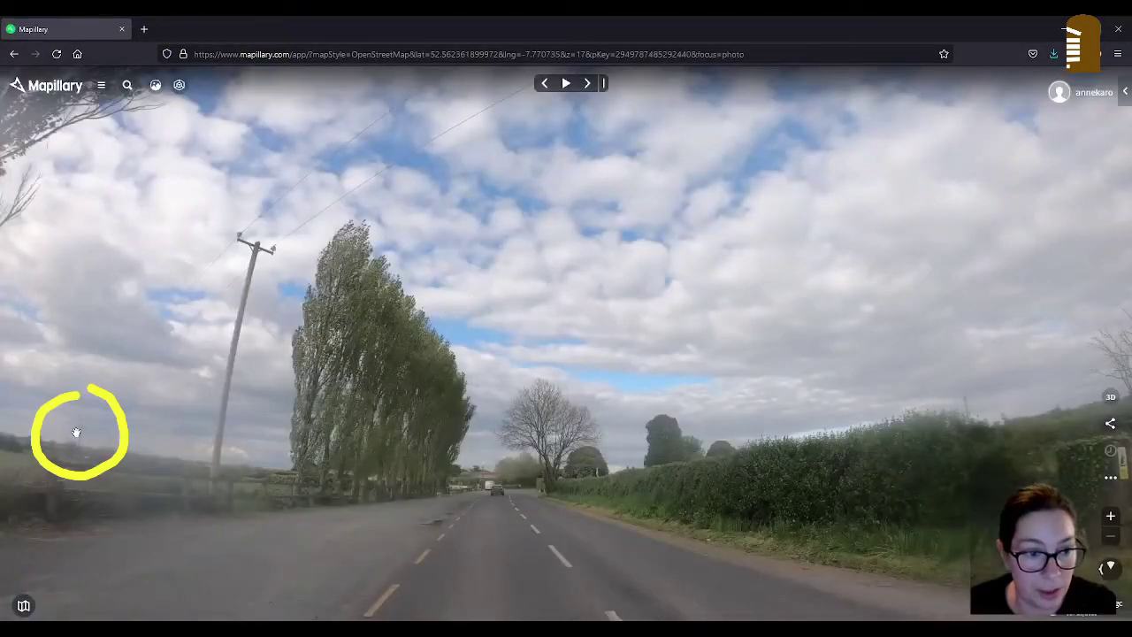
key(alt+Tab)
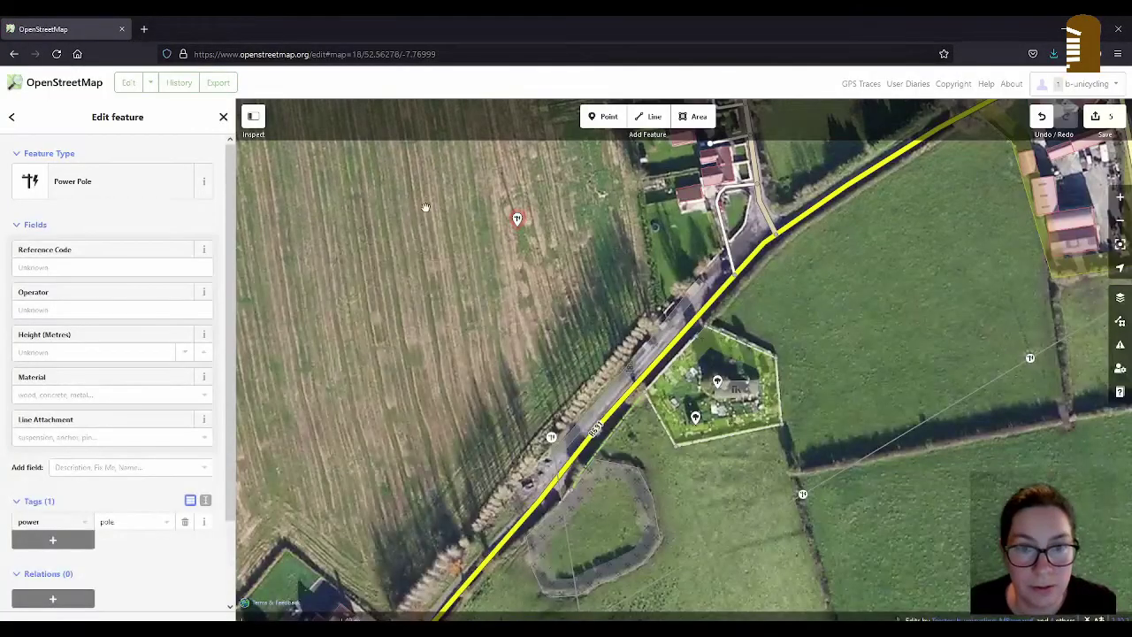
drag(426, 207, 512, 511)
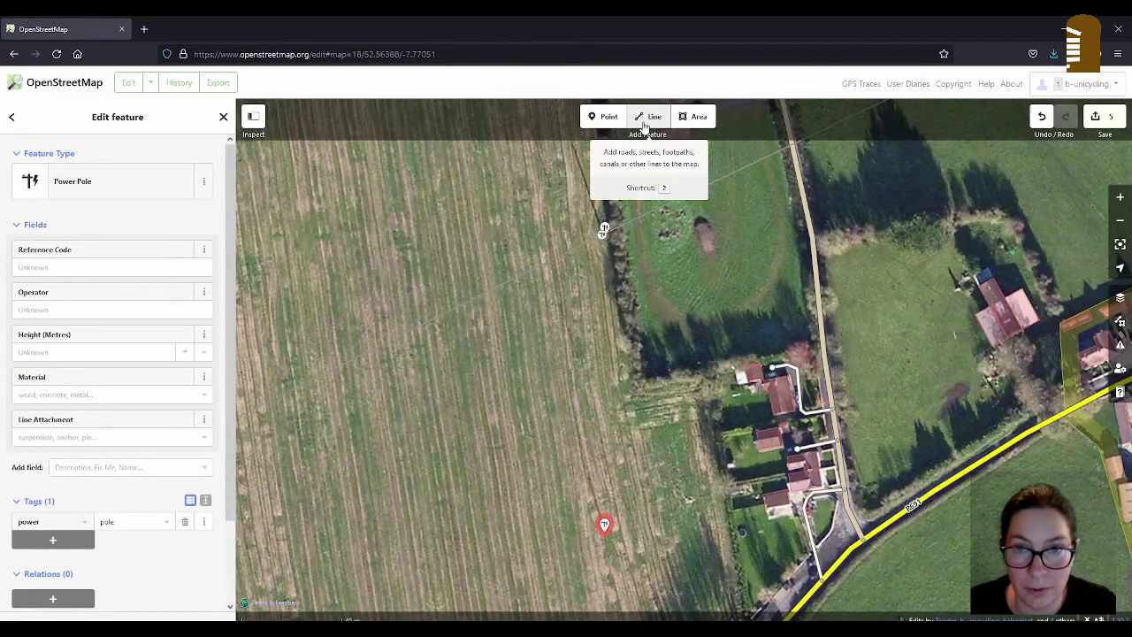
key(alt+Tab)
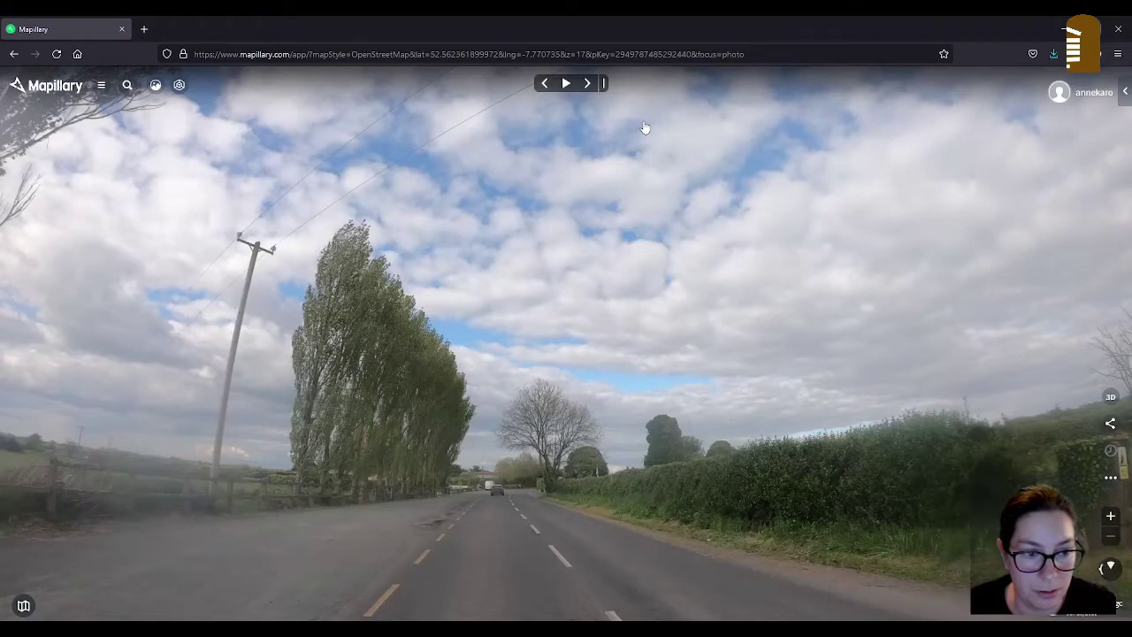
key(alt+Tab)
click(657, 128)
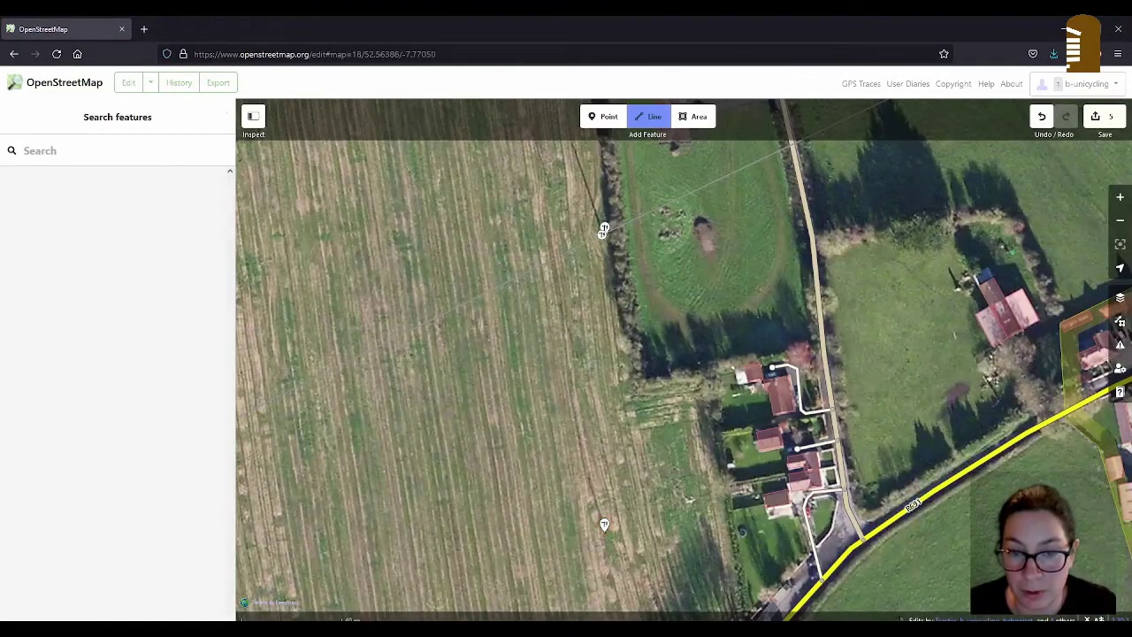
drag(579, 355, 525, 230)
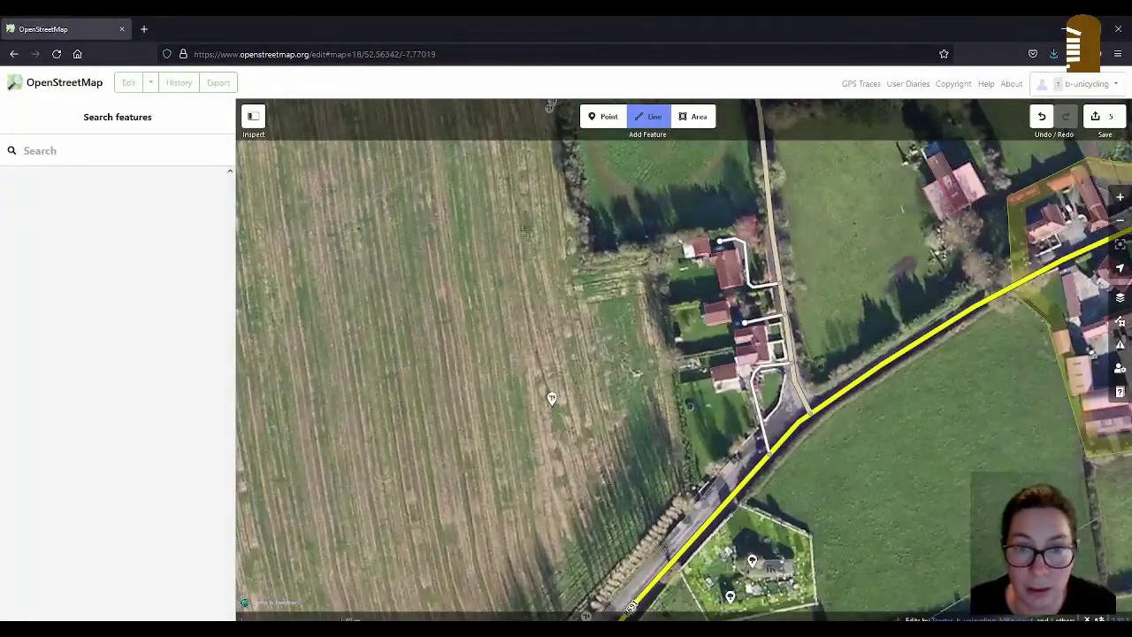
key(Escape)
Copy the new power pole and paste a duplicate farther north in the same field
click(551, 398)
key(ctrl+c)
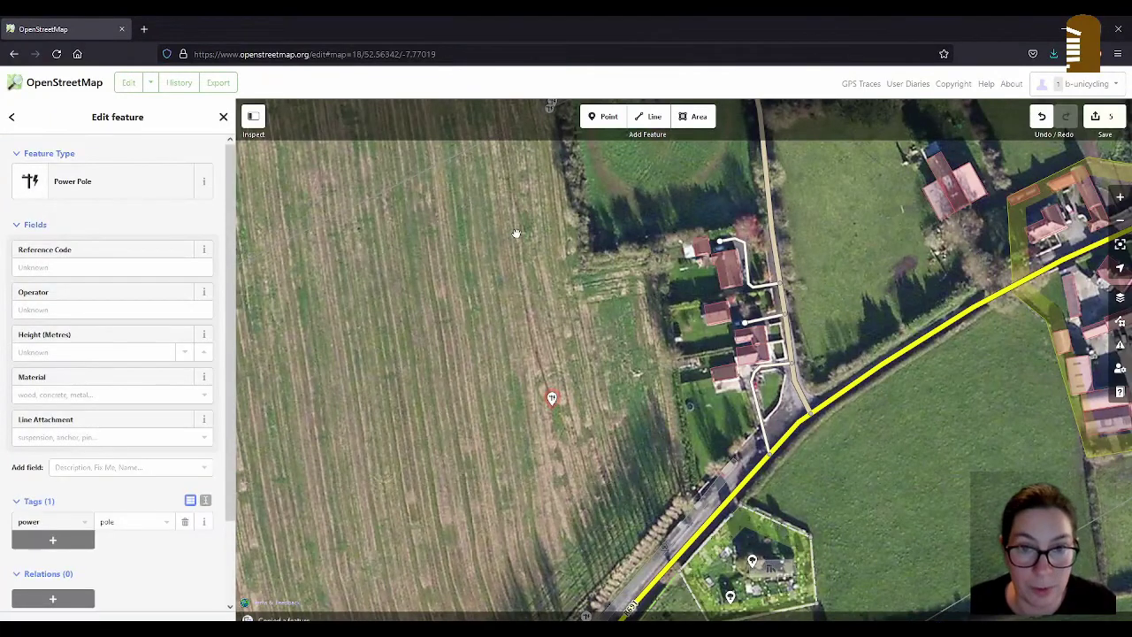
key(ctrl+v)
Draw a line through the two field poles to the roadside pole, set its feature type to Power Line and deselect it
click(648, 117)
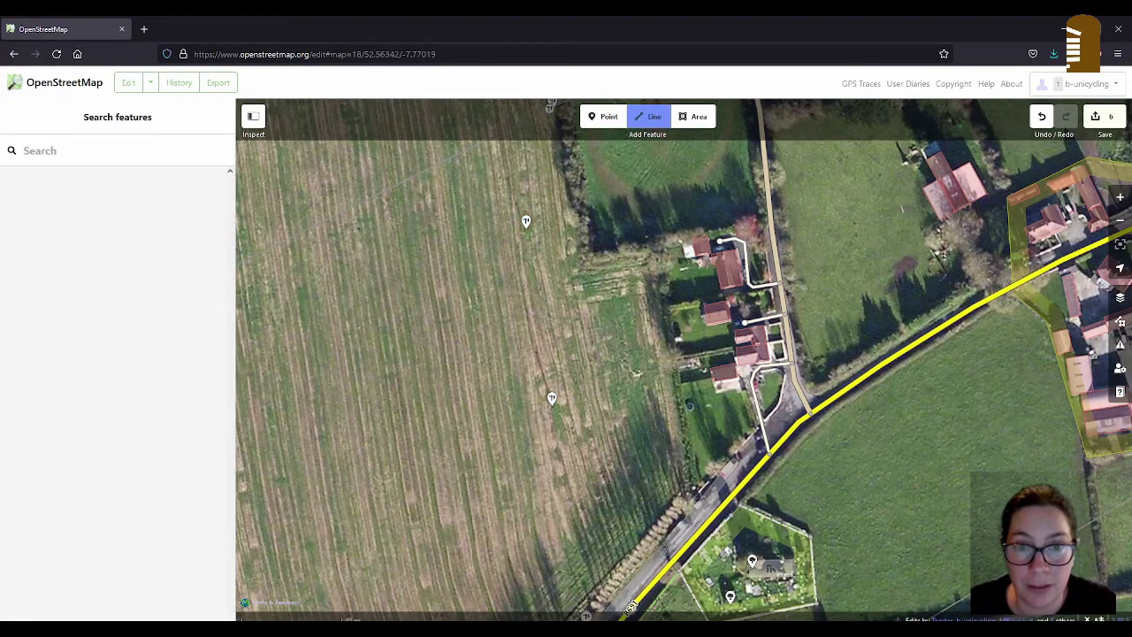
click(525, 223)
click(552, 398)
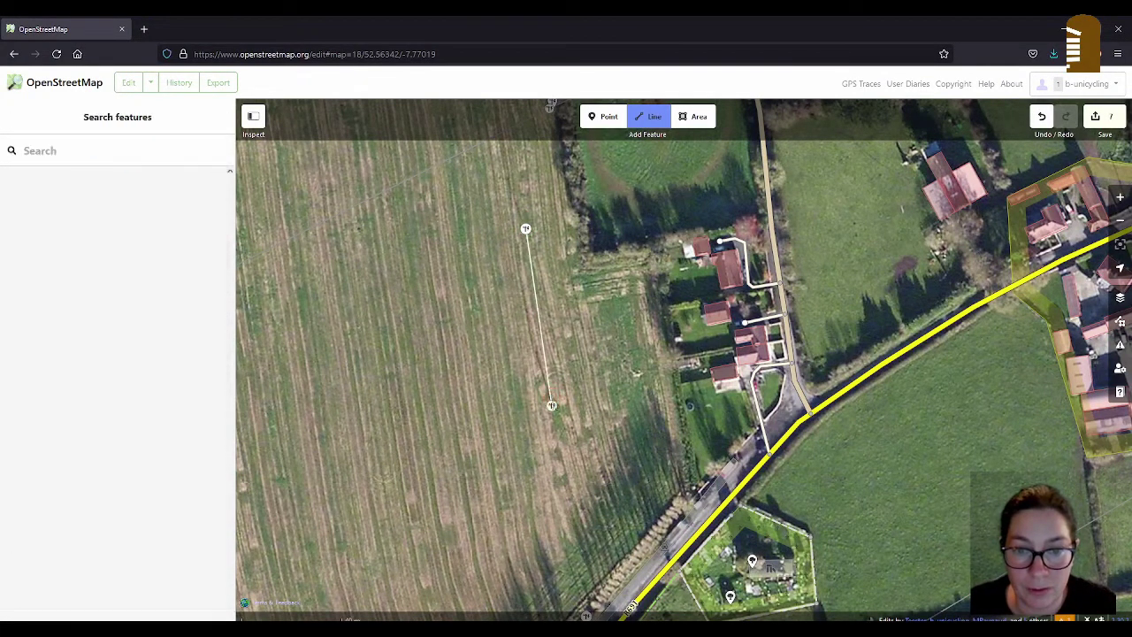
drag(587, 617, 544, 359)
double_click(545, 358)
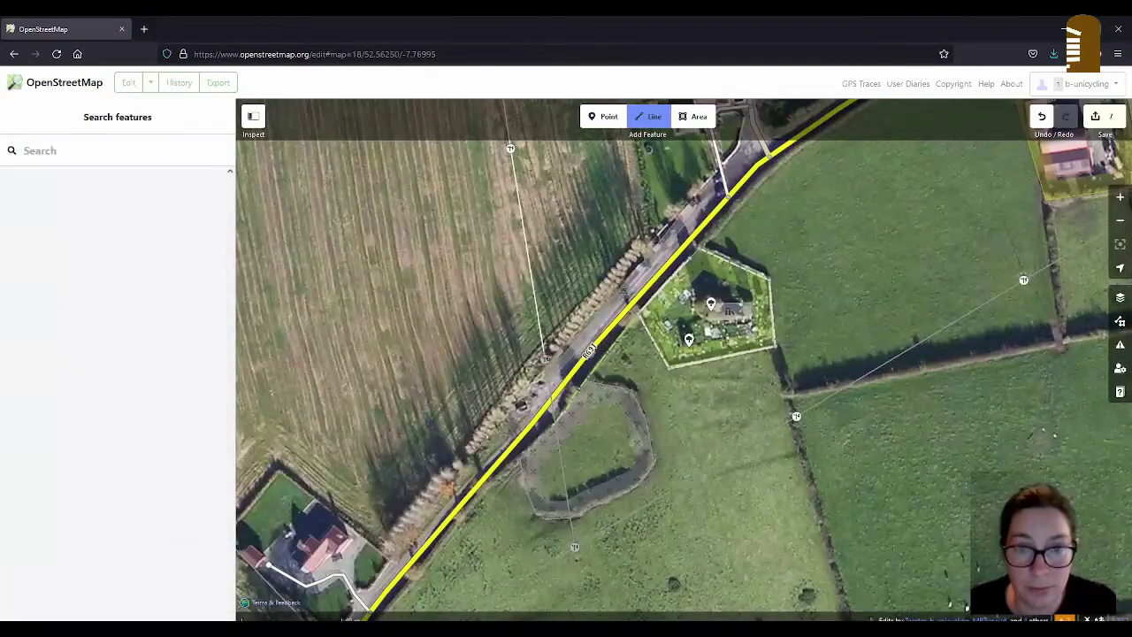
click(95, 200)
click(562, 216)
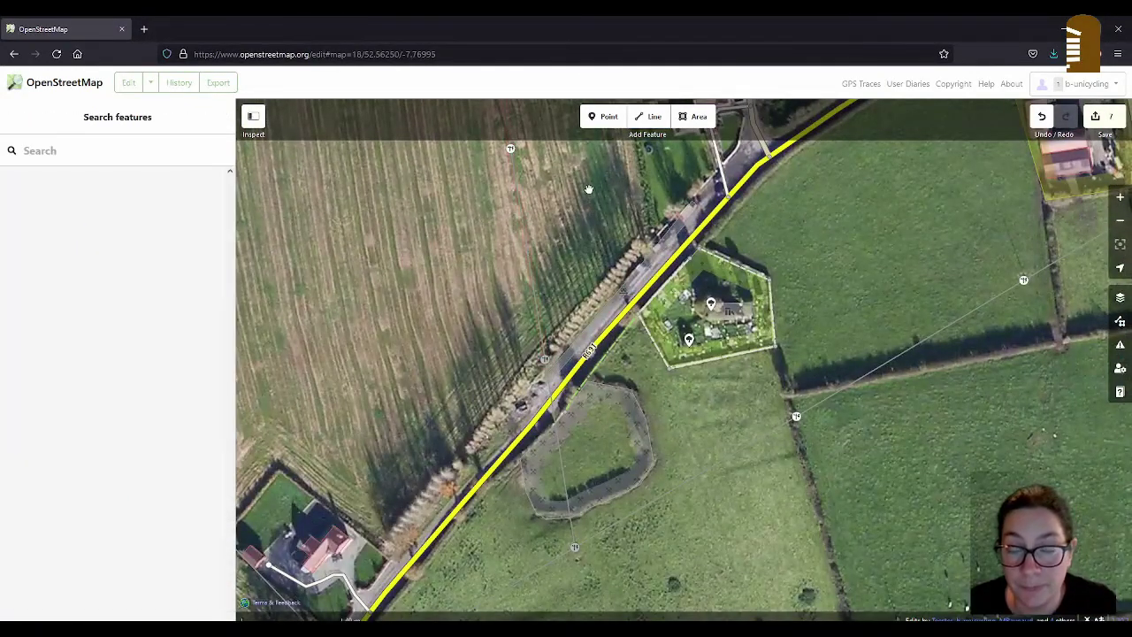
Check the roadside trees in Mapillary and try to draw a line along them opposite the graveyard in OpenStreetMap
key(alt+Tab)
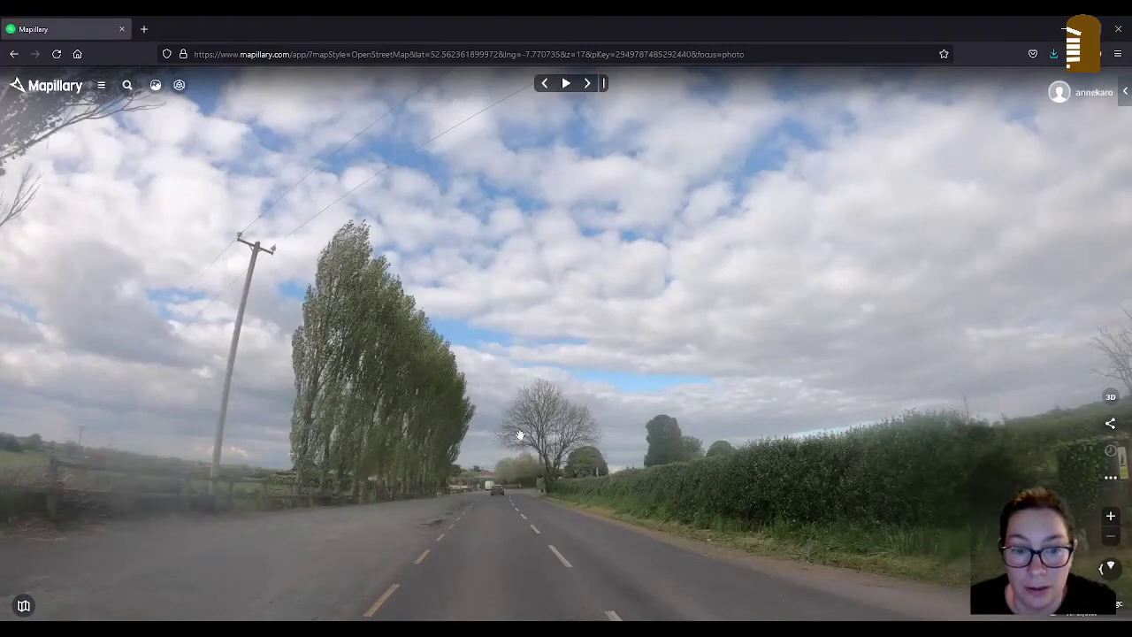
key(alt+Tab)
click(646, 119)
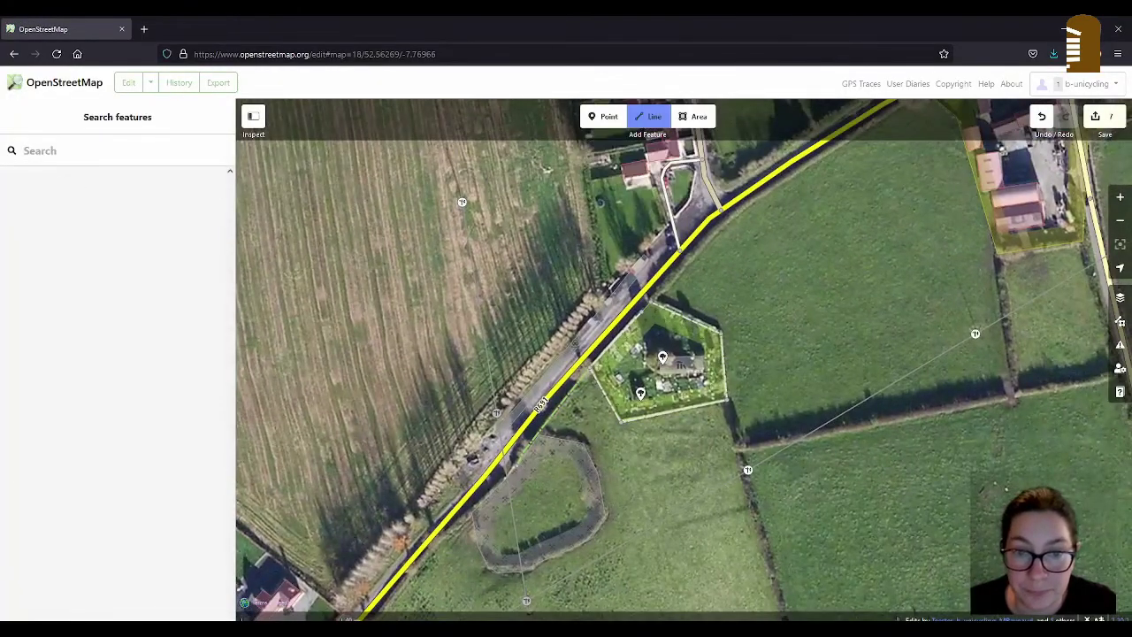
click(502, 403)
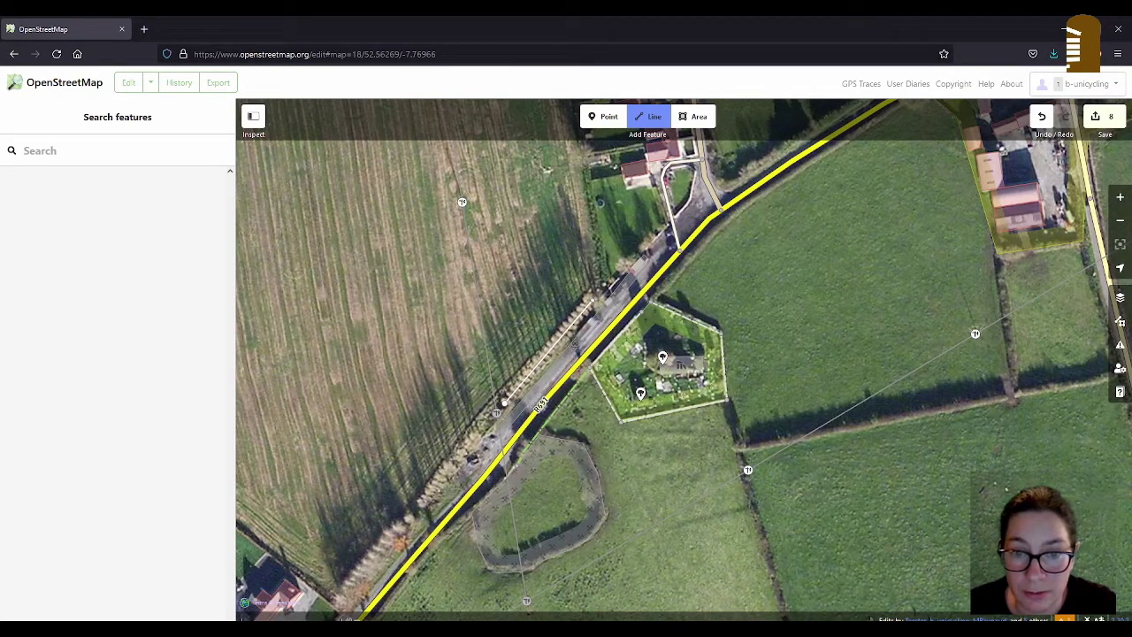
double_click(593, 300)
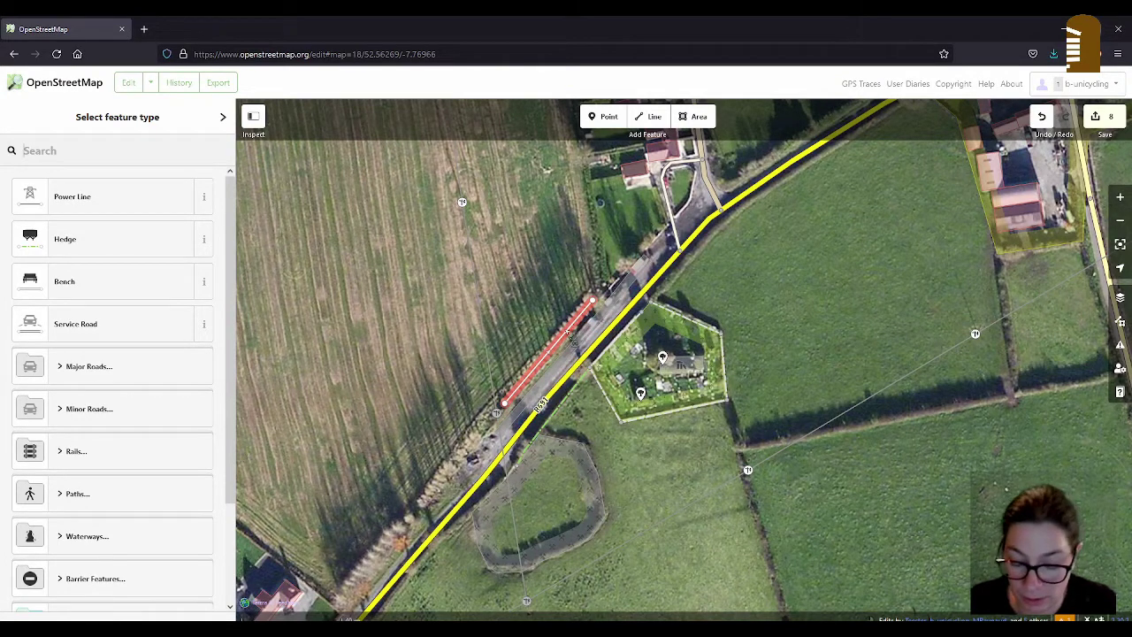
key(ctrl+z)
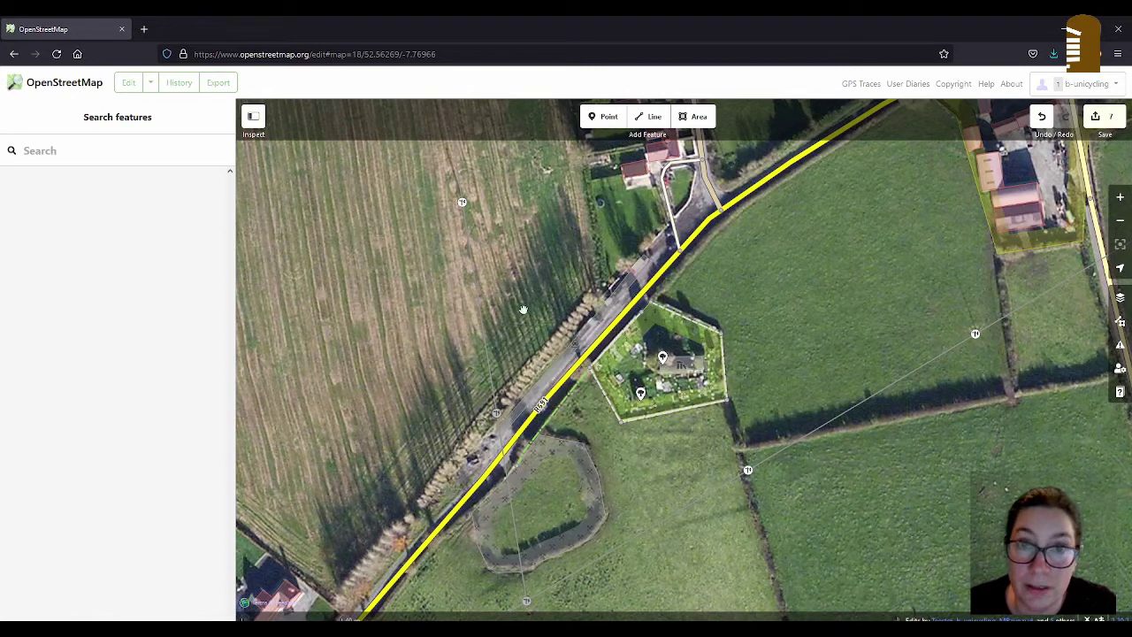
Draw a line along the trees on the R691's northwestern side opposite the graveyard and set its feature type to Tree Row
click(643, 118)
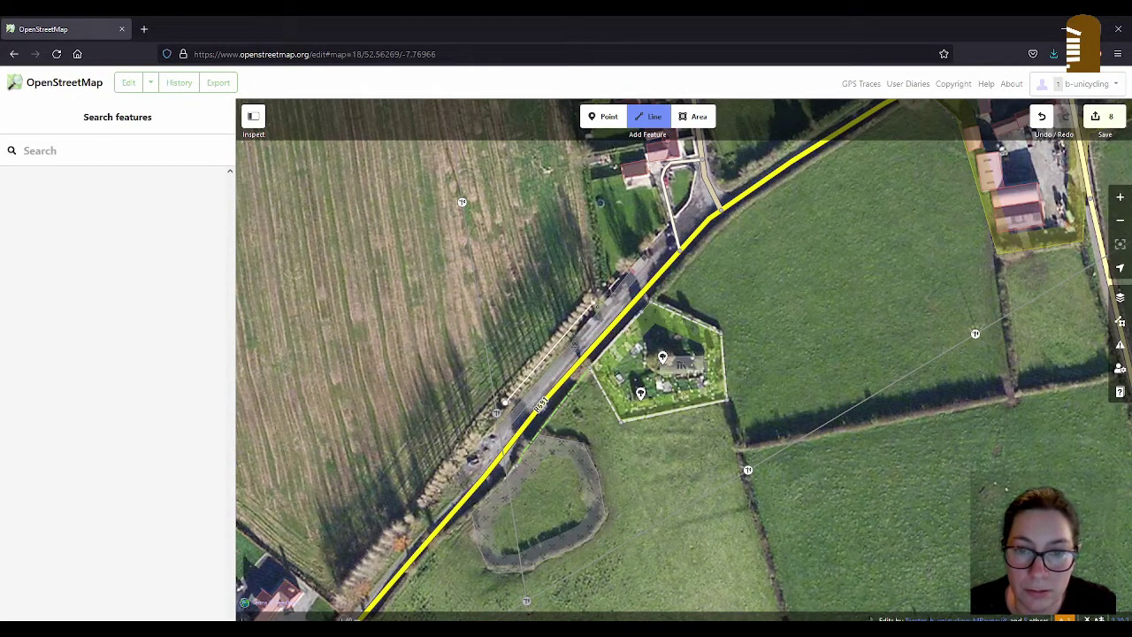
double_click(592, 303)
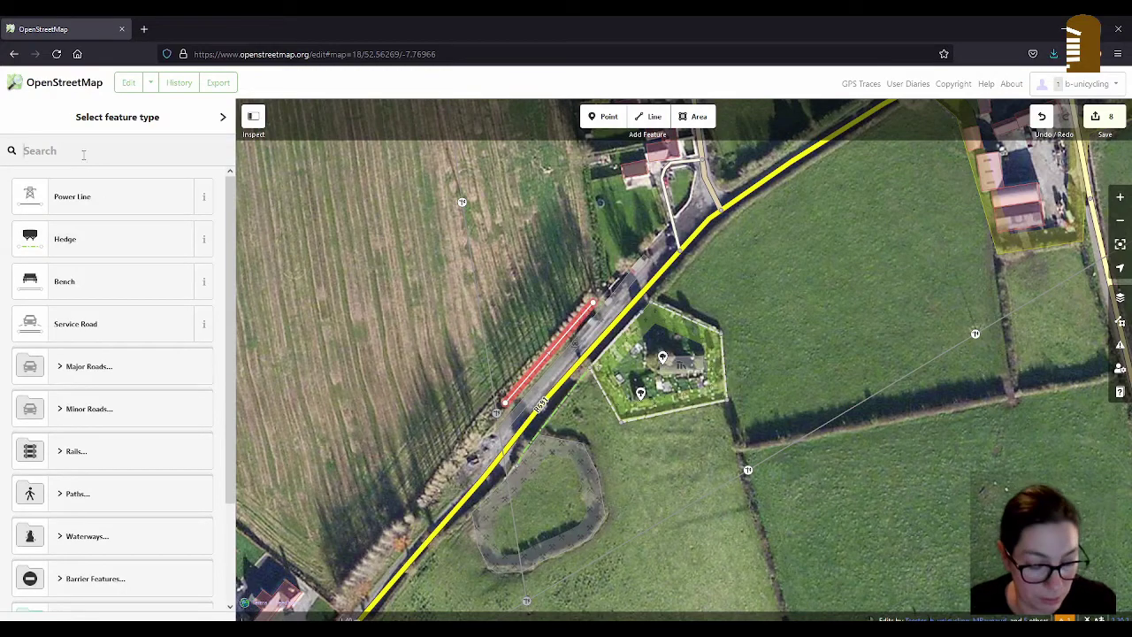
text(tree r)
click(94, 198)
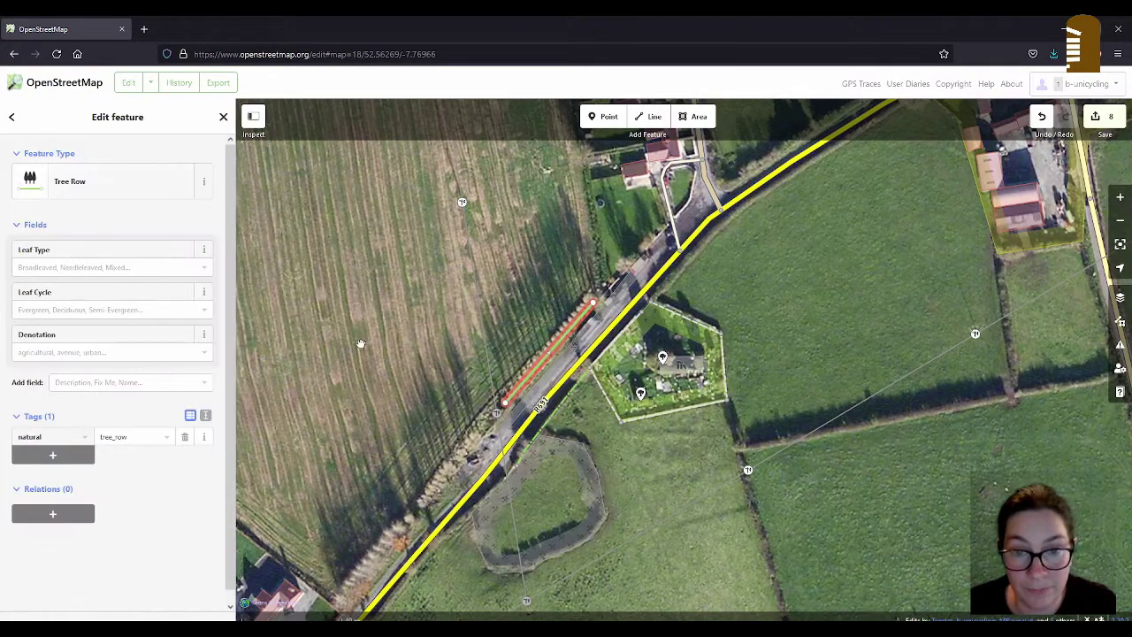
click(360, 344)
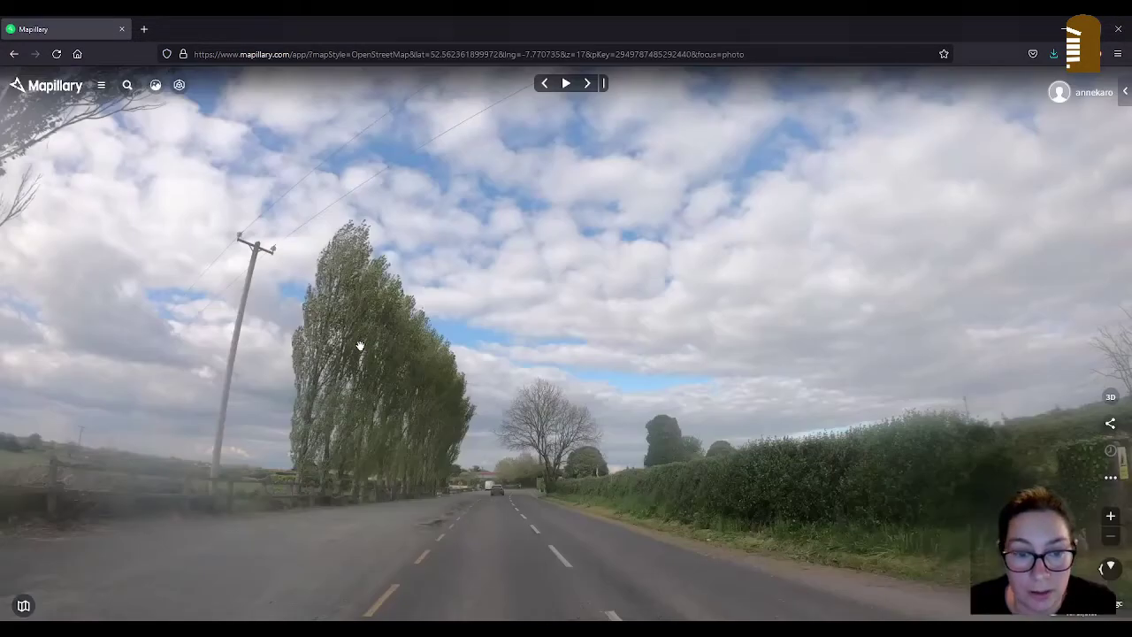
Advance through the Mapillary photos along the graveyard's roadside and examine the same stretch of the R691 up close in OpenStreetMap
click(586, 83)
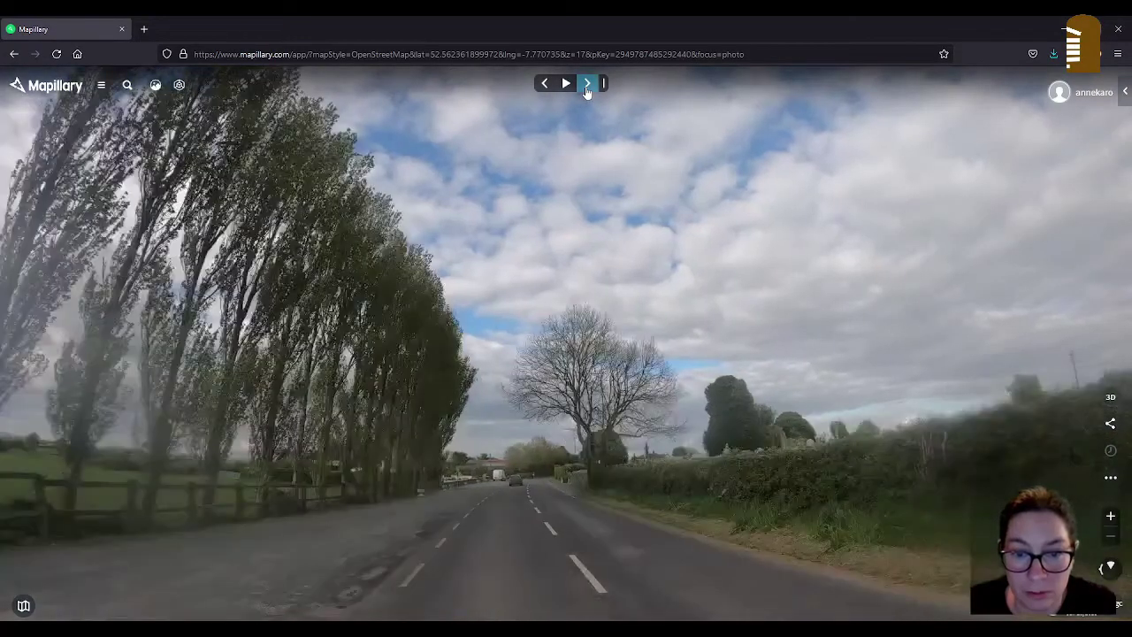
click(586, 83)
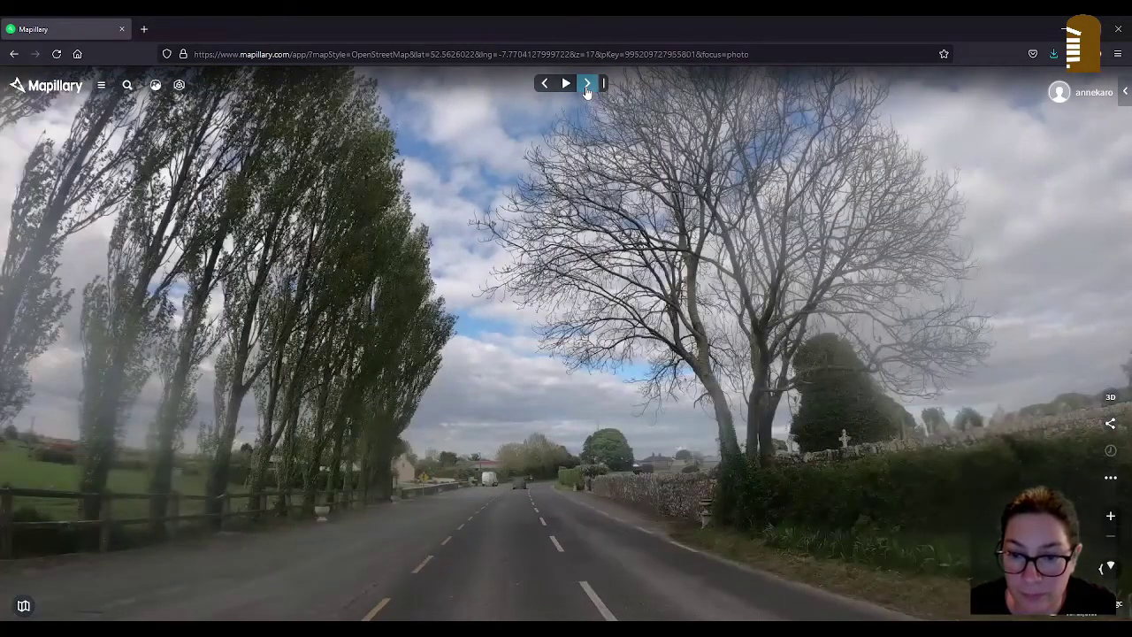
click(586, 83)
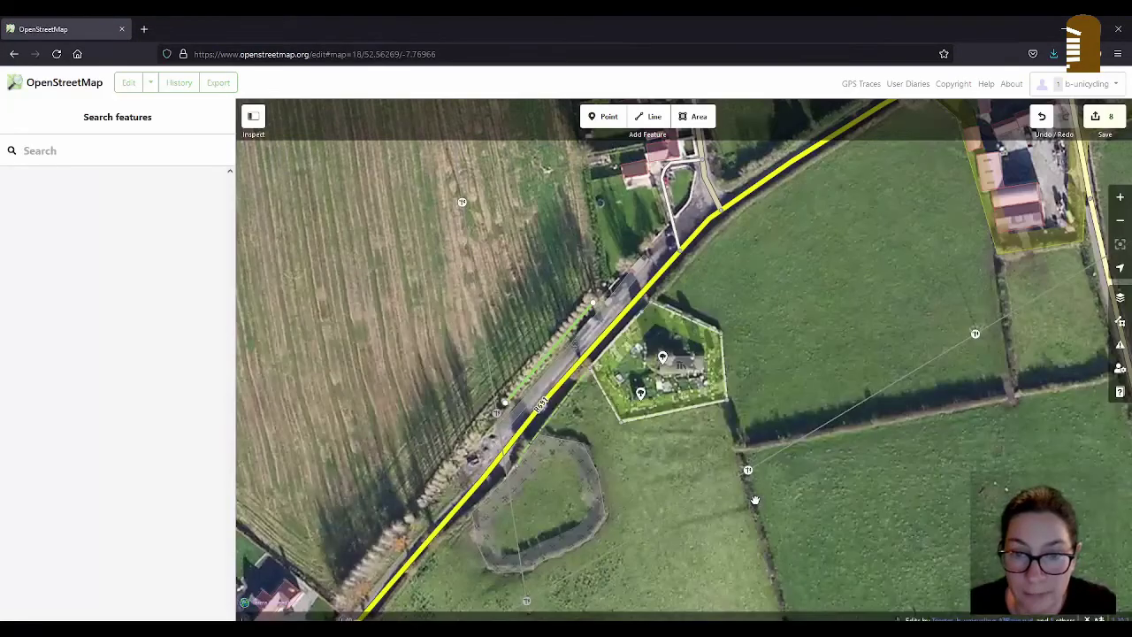
click(579, 371)
scroll(591, 369, up, 5)
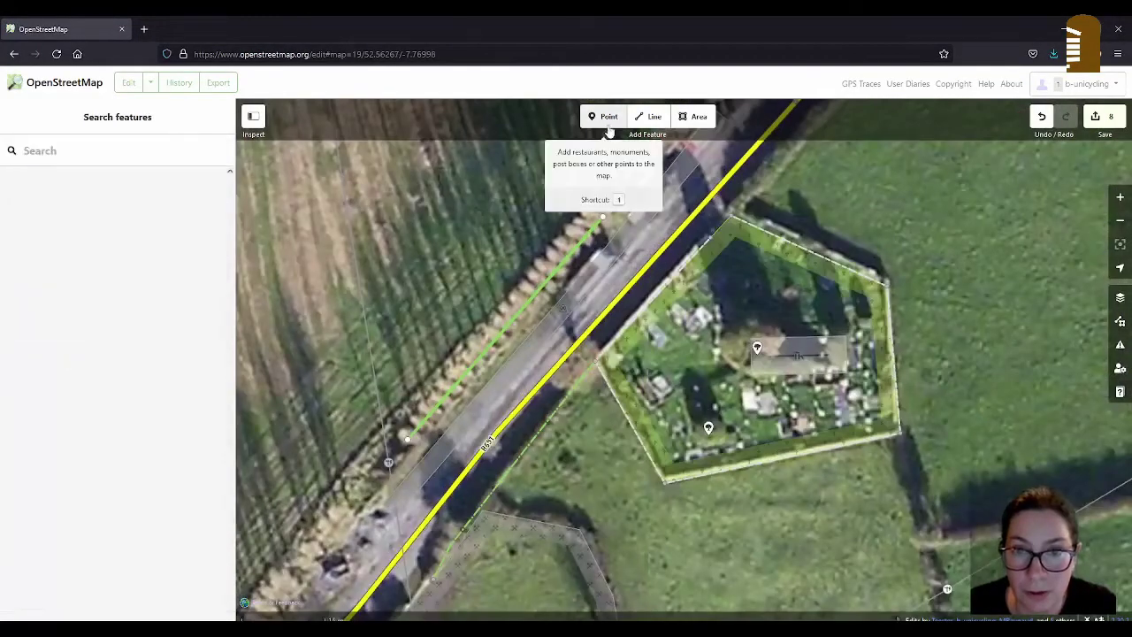
Add a point beside the R691 at the graveyard's western corner in OpenStreetMap and set its feature type to Tree
click(504, 327)
key(Escape)
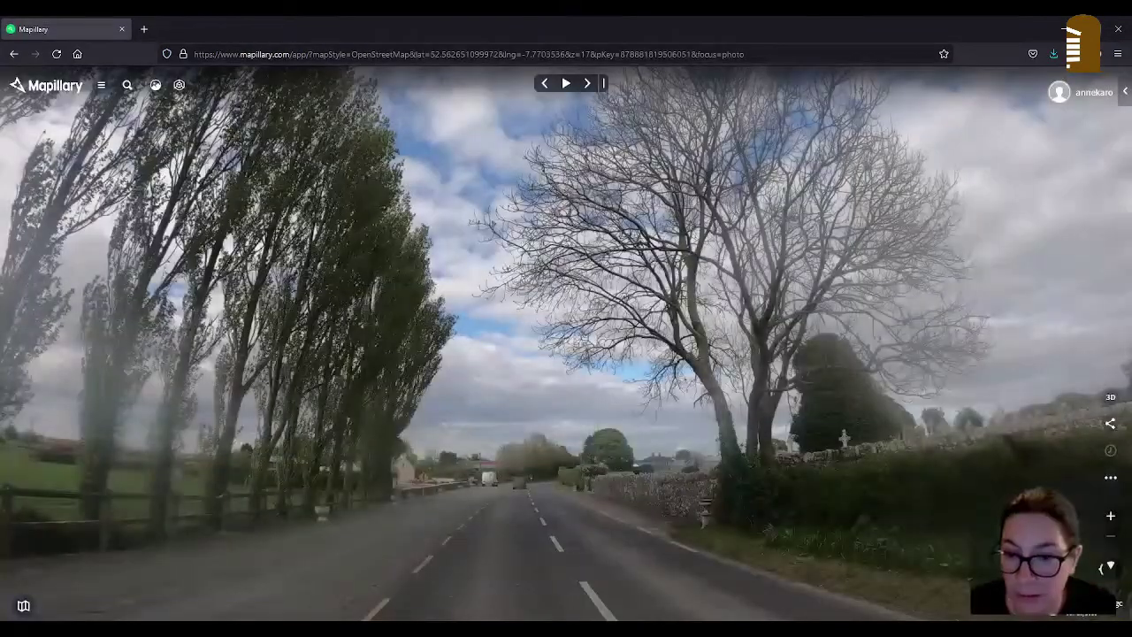
click(604, 116)
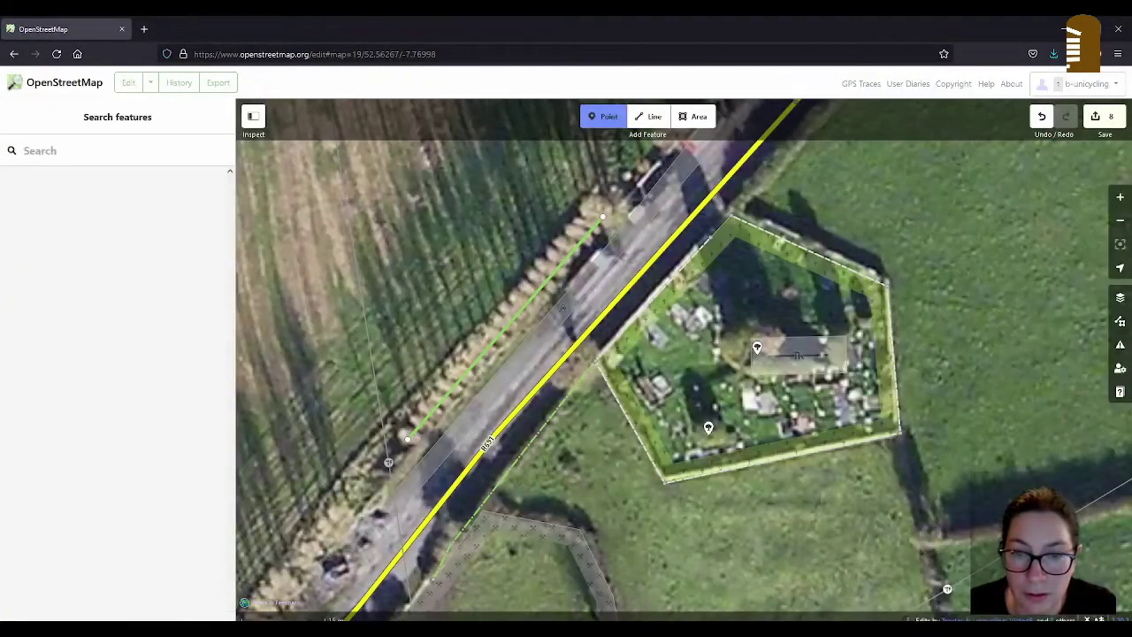
click(590, 362)
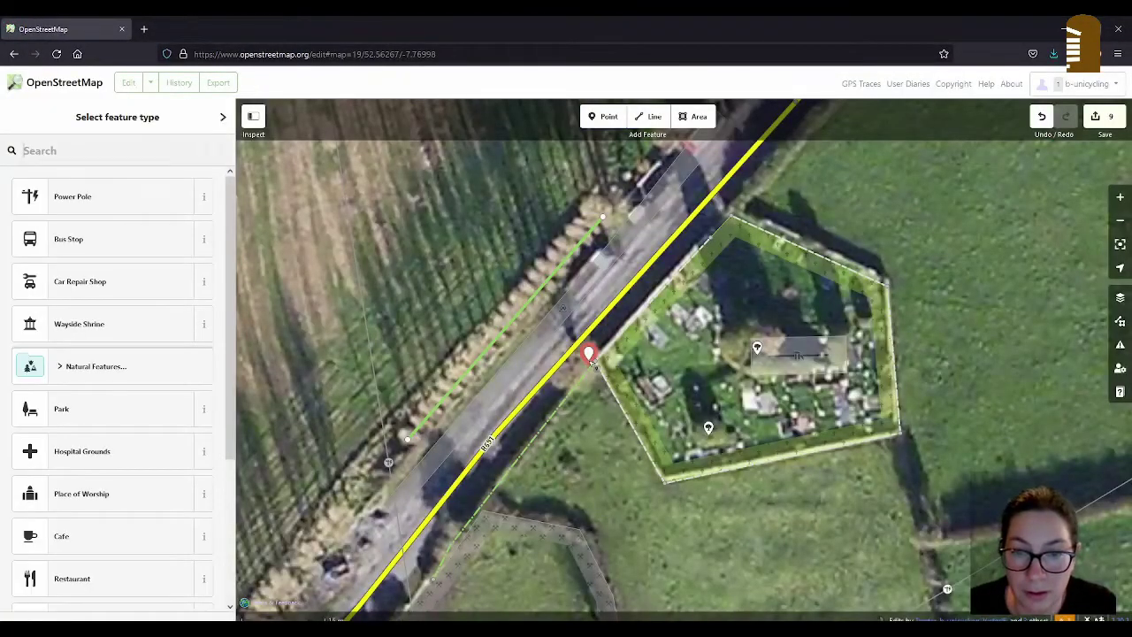
text(tree)
click(78, 196)
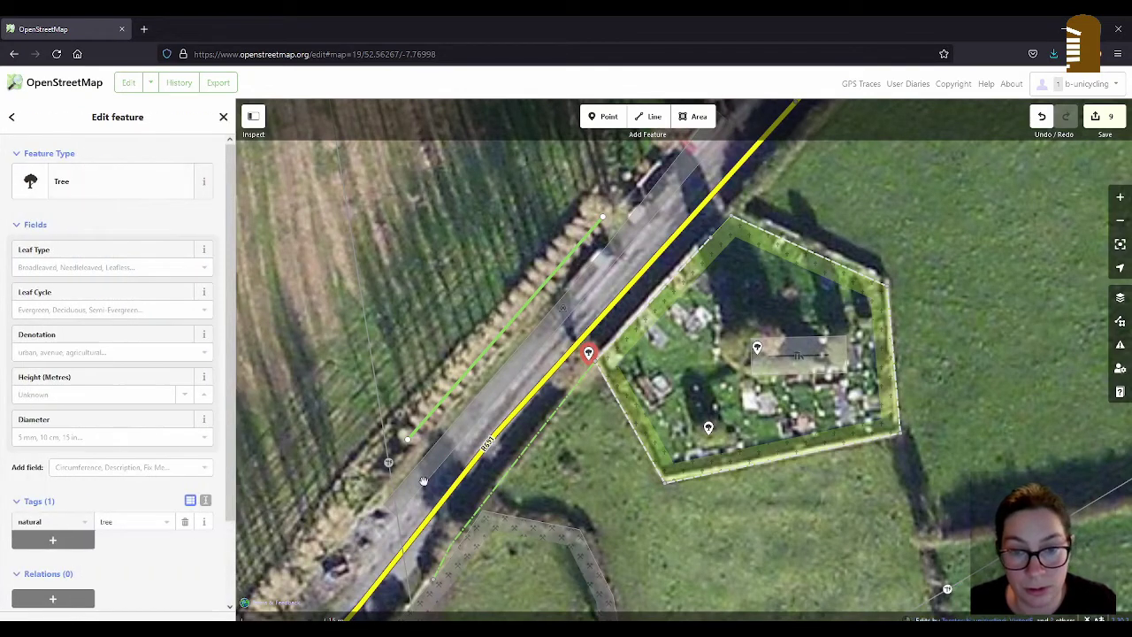
click(582, 458)
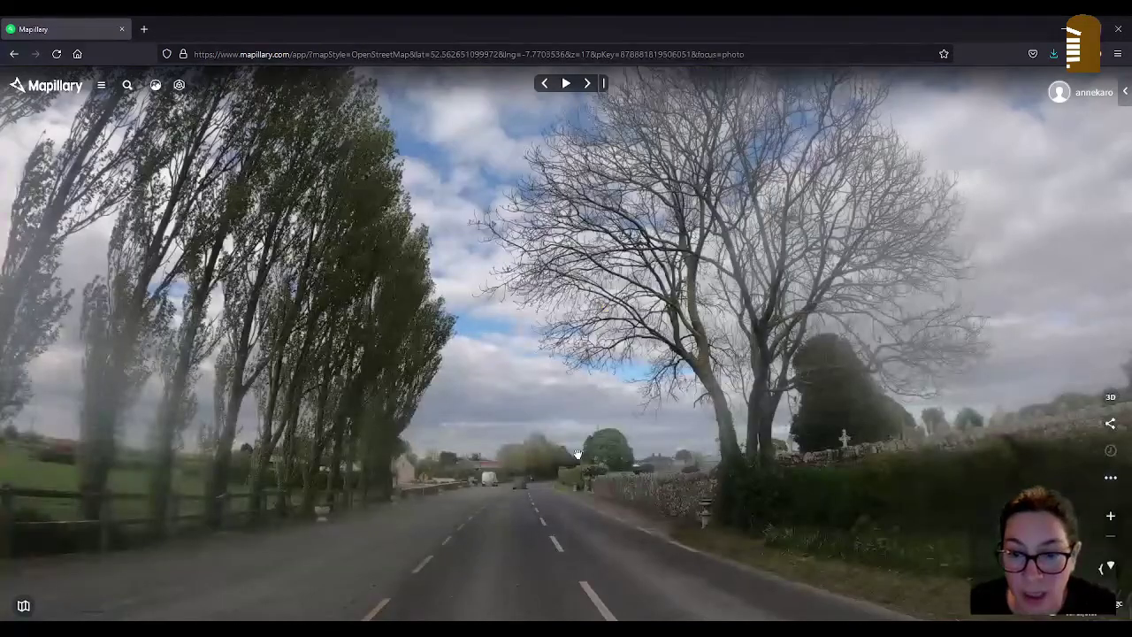
Advance through the Mapillary photos along the graveyard wall and examine the roadside sign by the opposite tree row up close
click(588, 87)
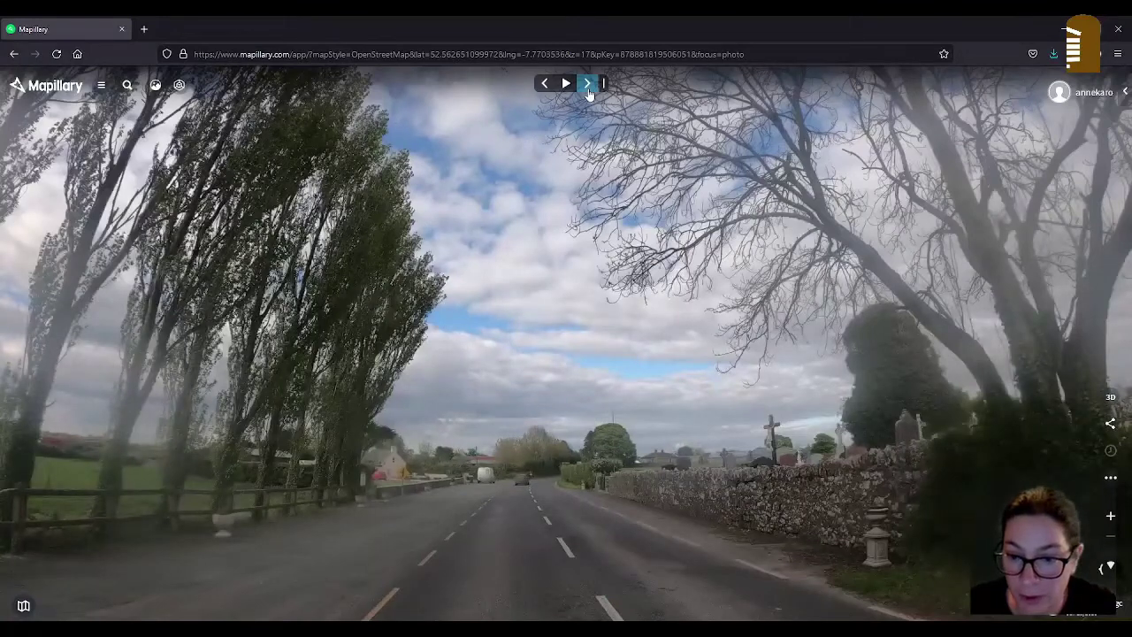
click(588, 87)
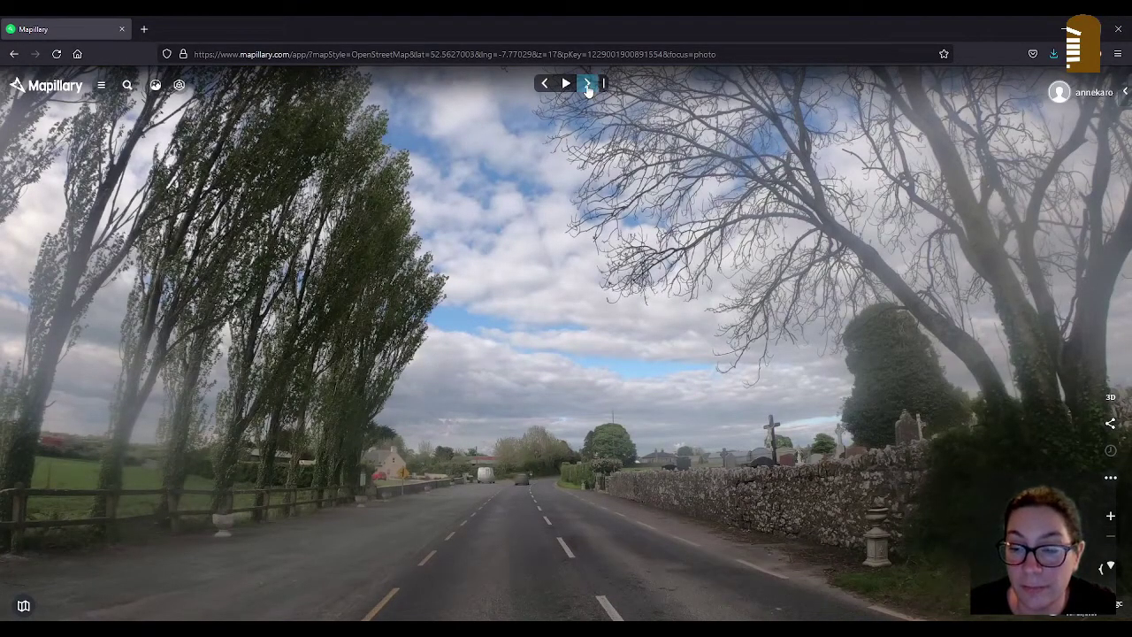
click(588, 87)
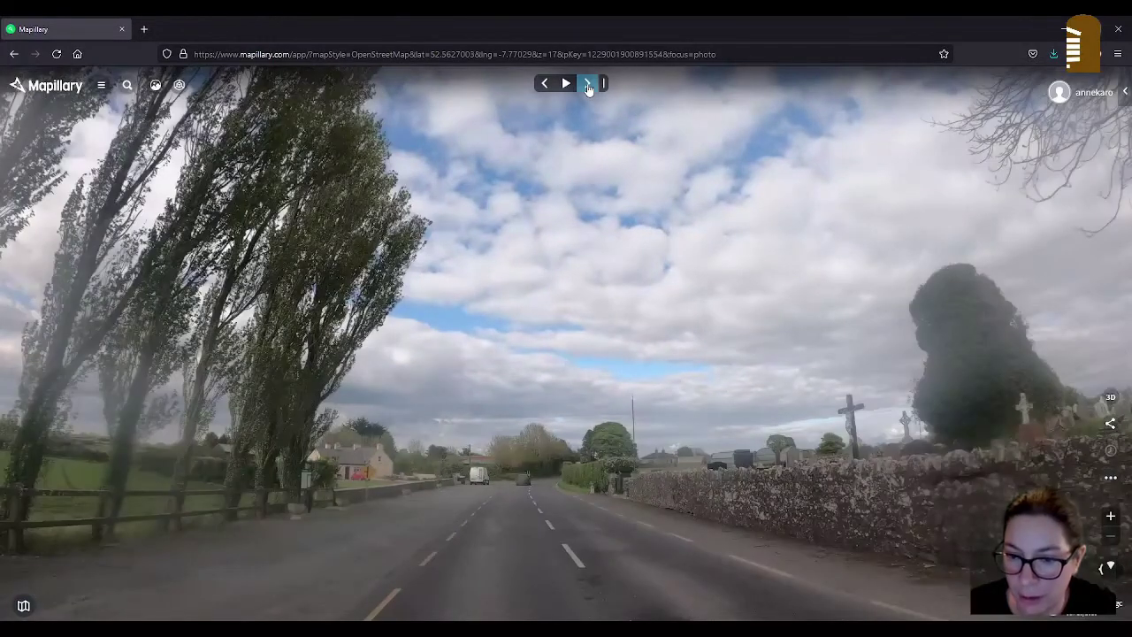
click(588, 87)
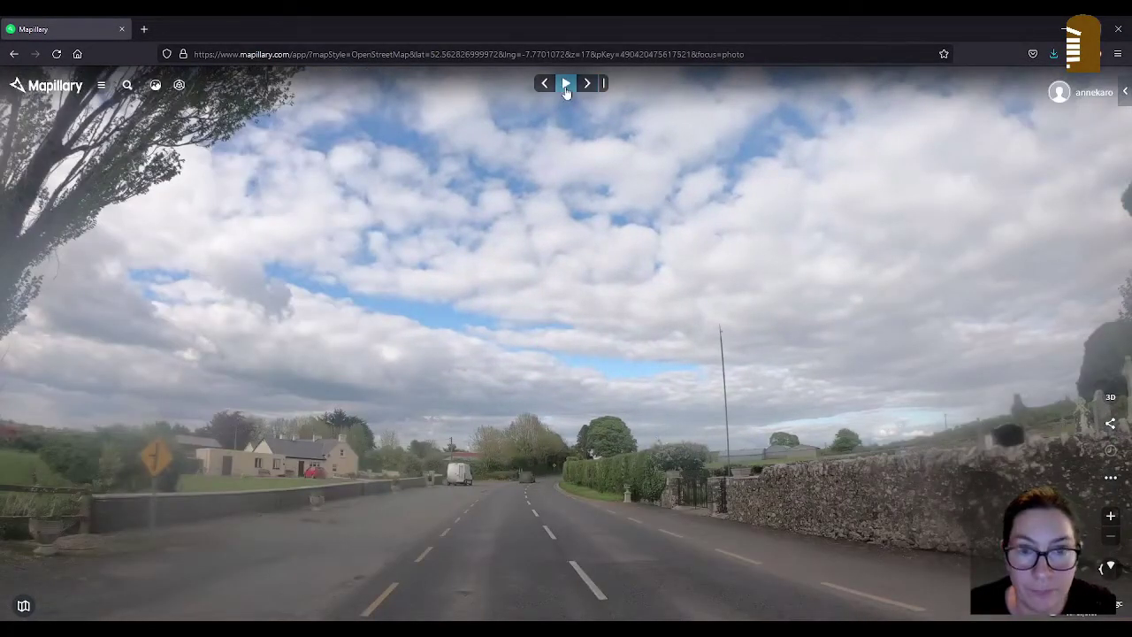
click(546, 85)
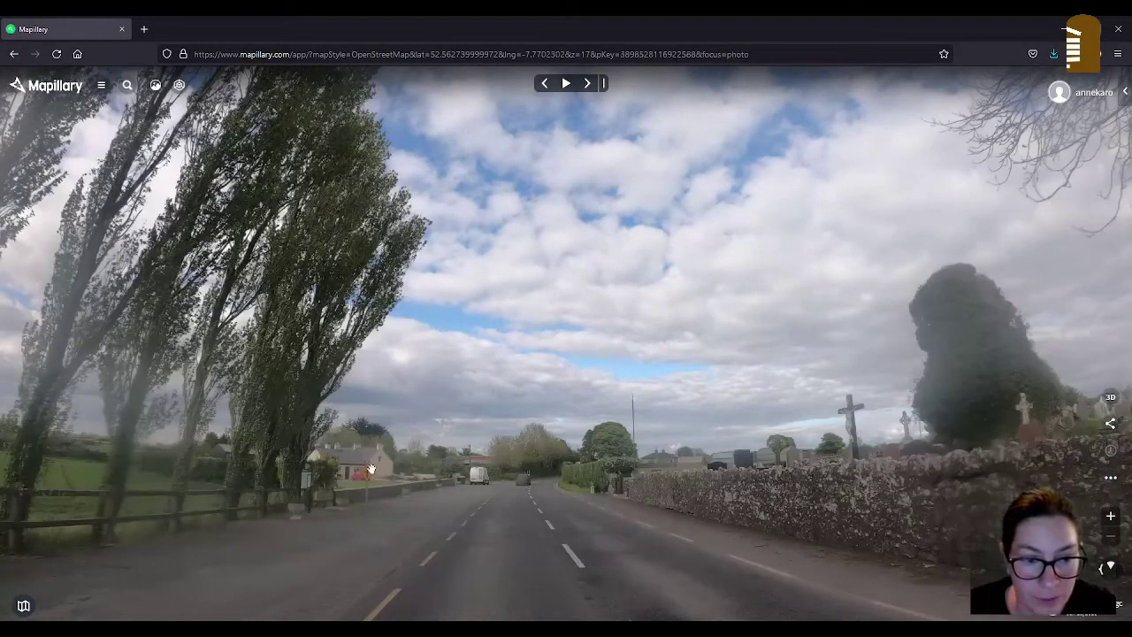
scroll(299, 492, up, 5)
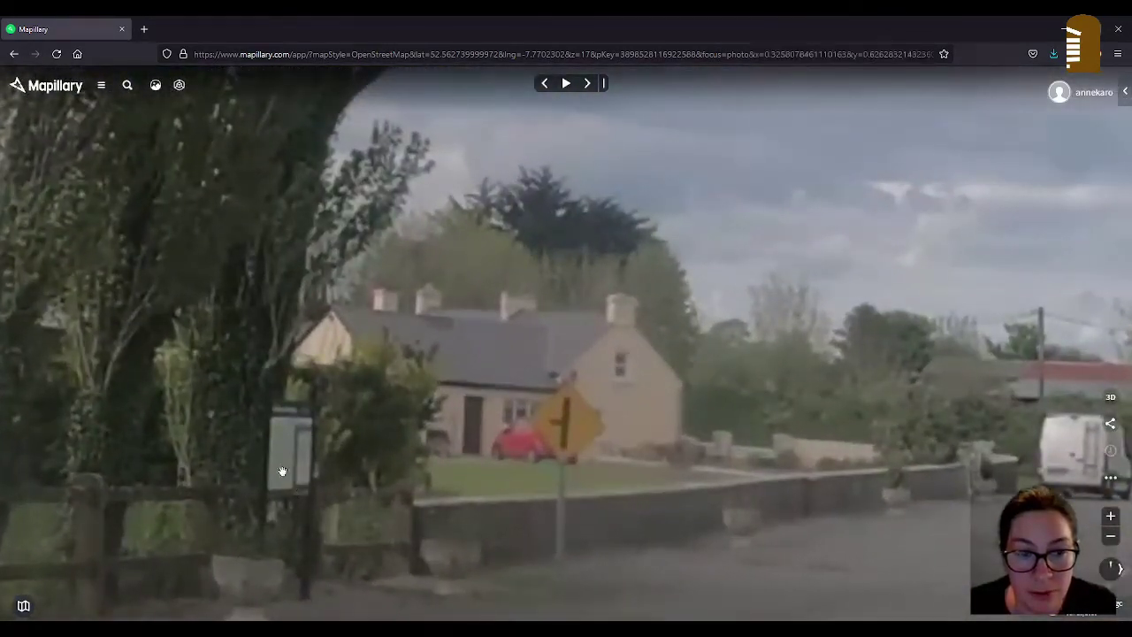
scroll(309, 440, down, 5)
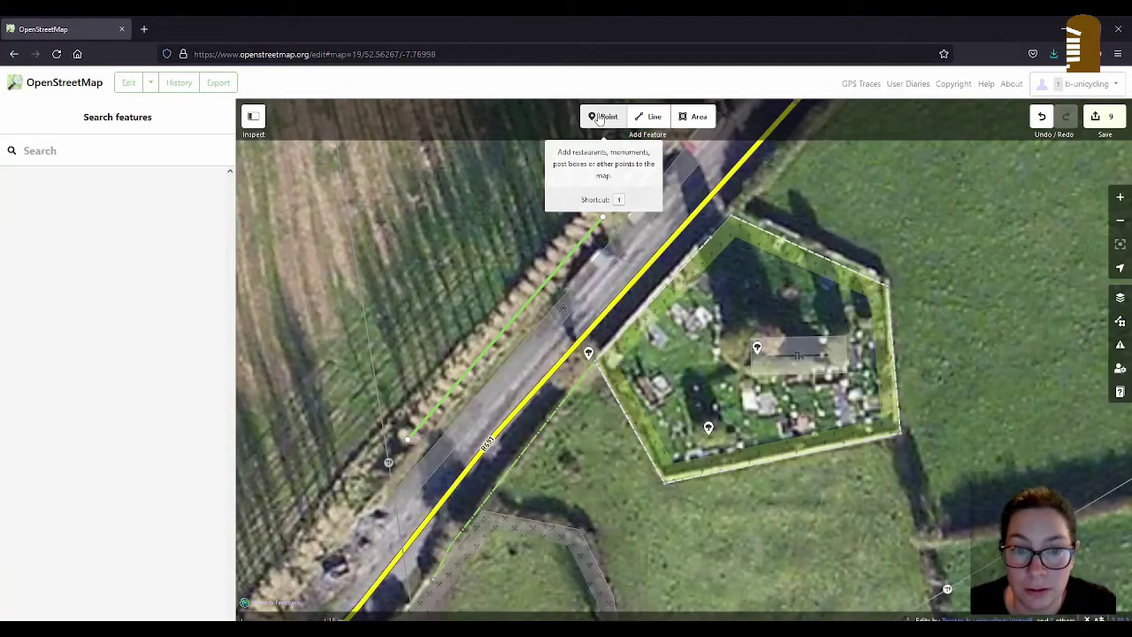
Add a point at the northeastern end of the tree row in OpenStreetMap and set its feature type to Information Board
click(602, 119)
drag(962, 187, 781, 443)
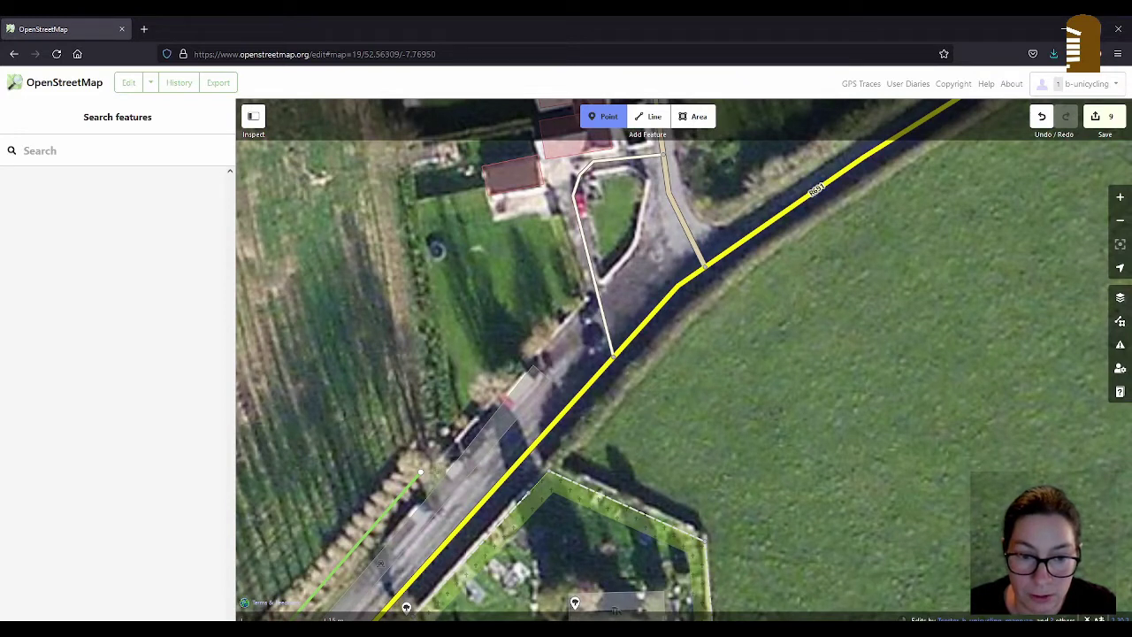
click(434, 474)
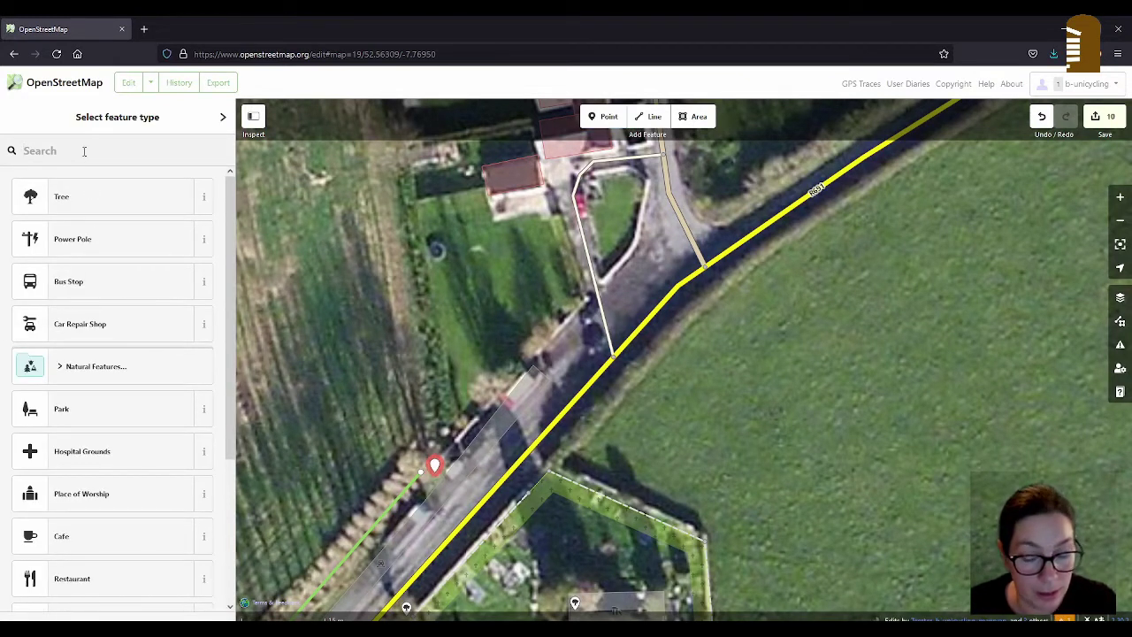
text(inf)
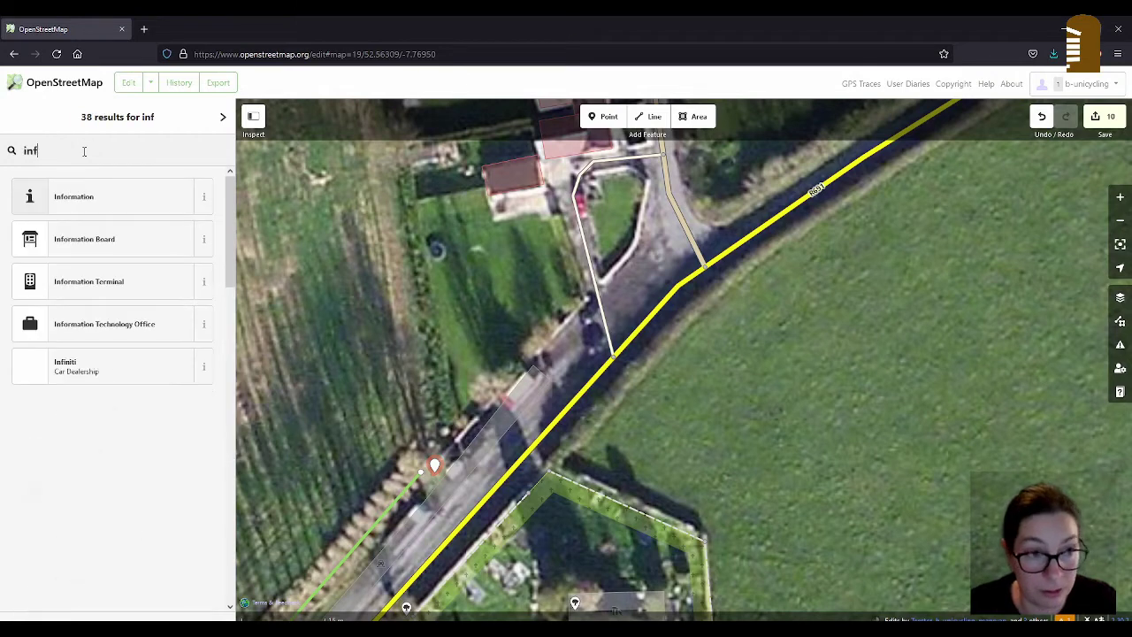
click(104, 244)
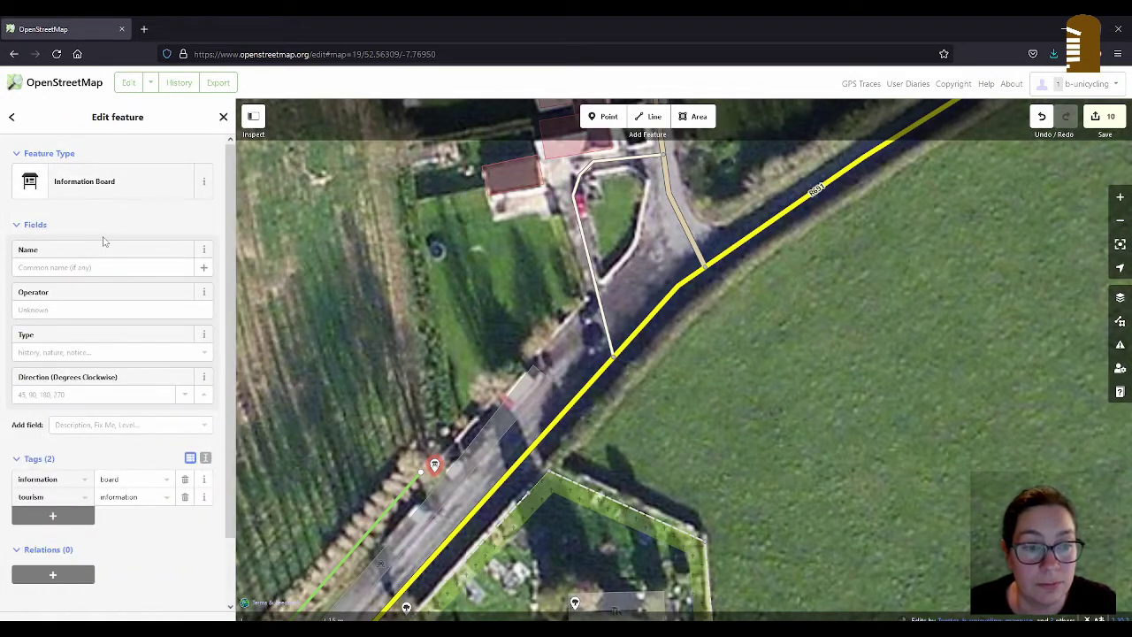
click(357, 295)
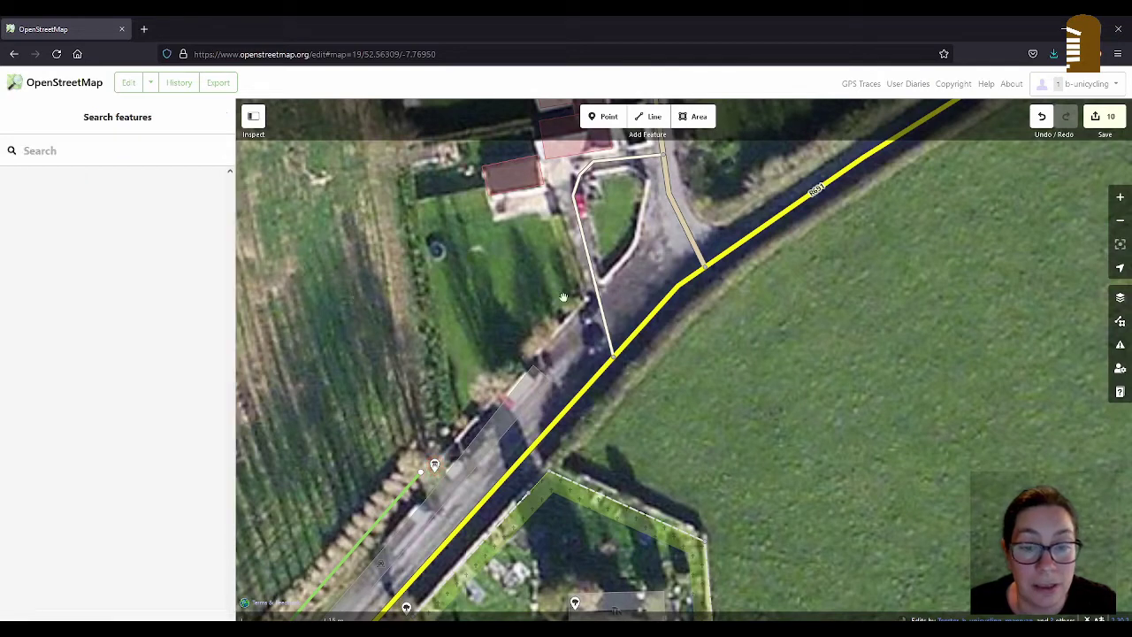
Advance through the Mapillary photos past the graveyard wall to examine the houses near the junction
drag(660, 433, 715, 397)
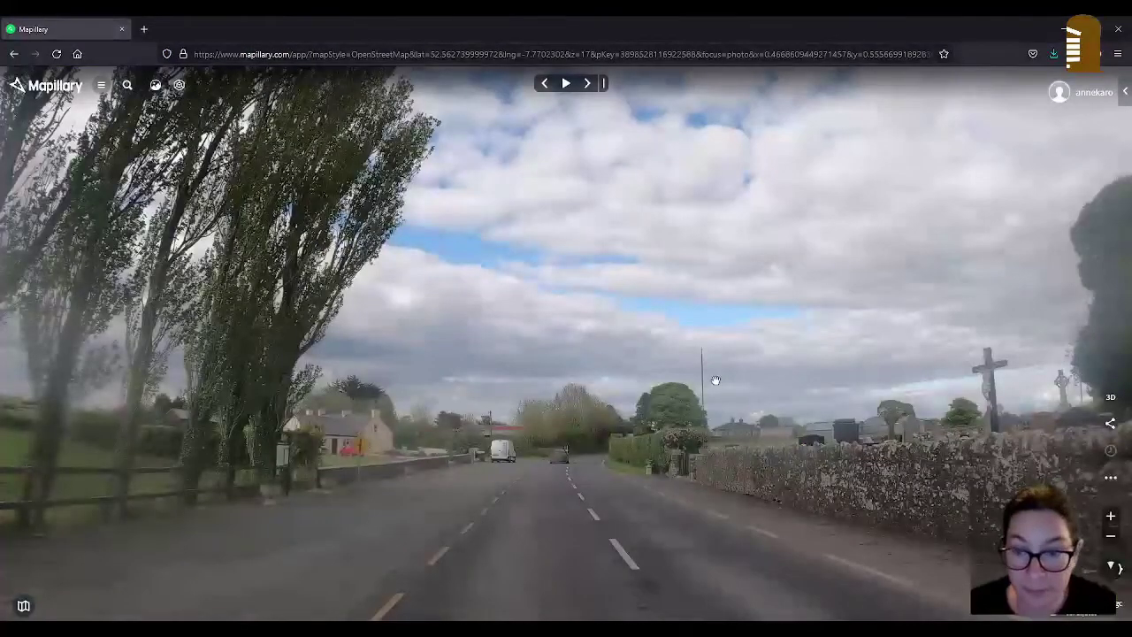
click(589, 83)
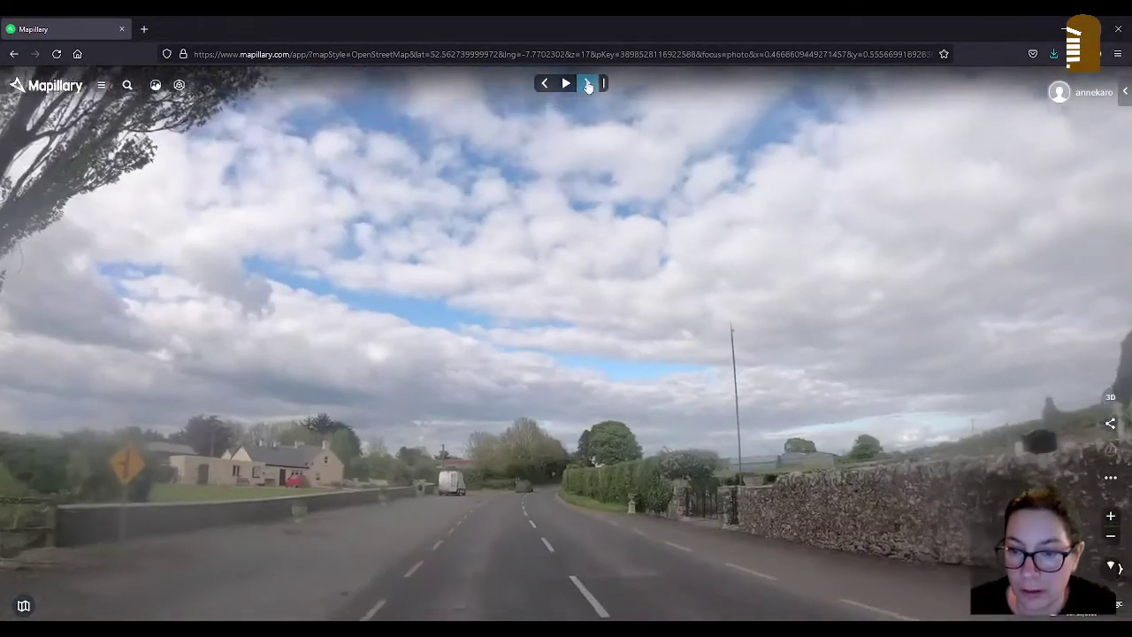
click(588, 83)
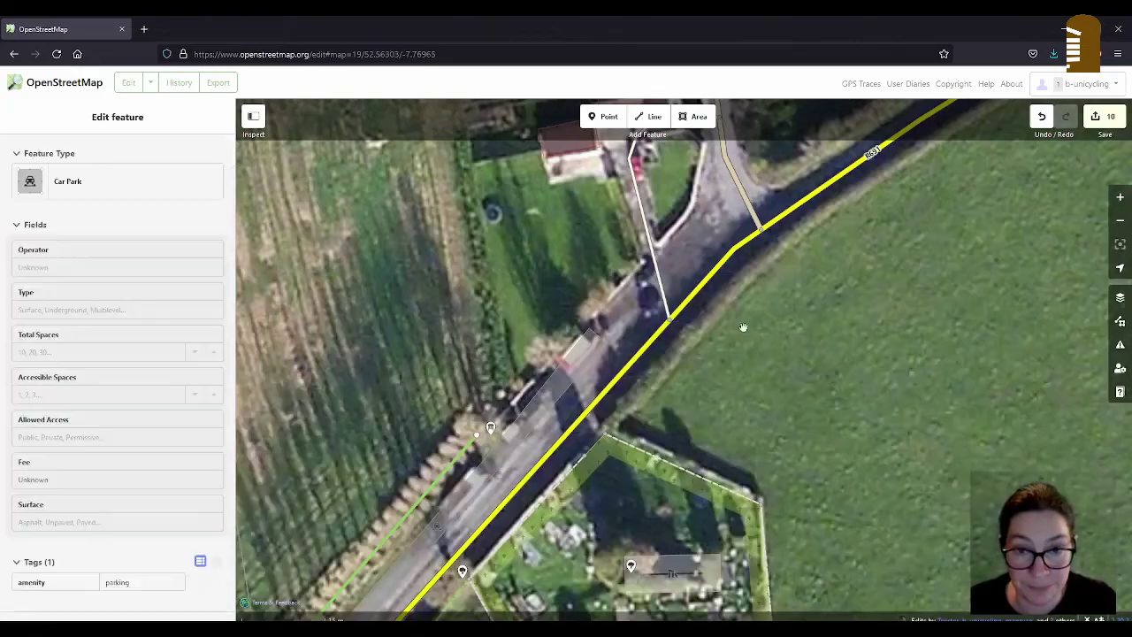
Select the three houses along the side road north of the R691 in OpenStreetMap and add the tag roof:shape=gabled to them
click(743, 327)
drag(742, 327, 702, 633)
click(619, 374)
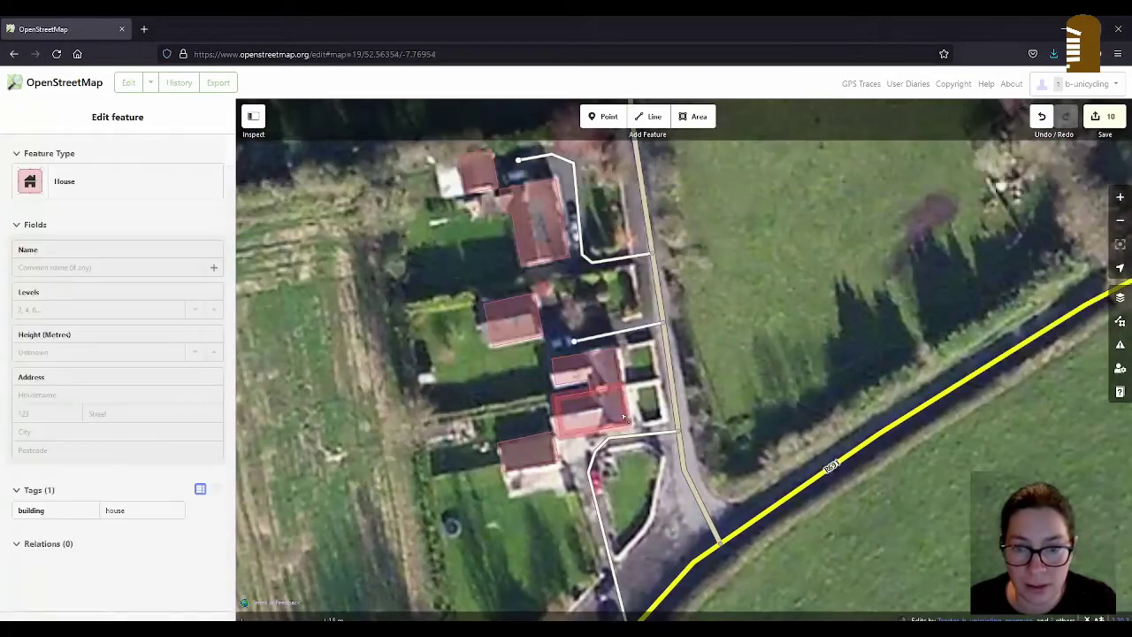
shift+click(619, 372)
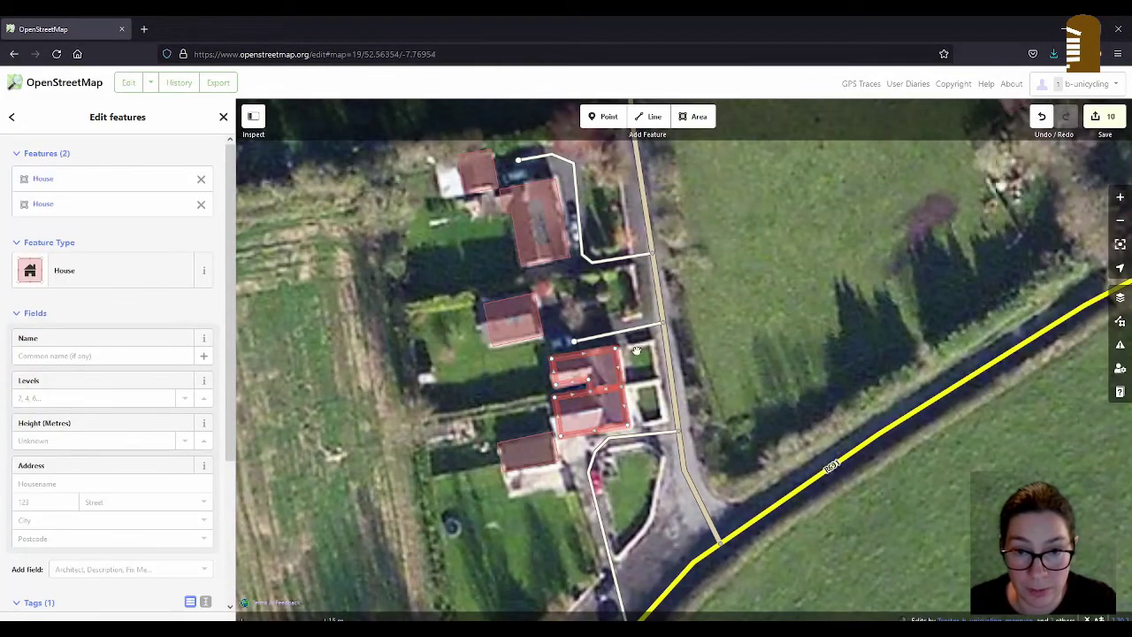
shift+click(566, 258)
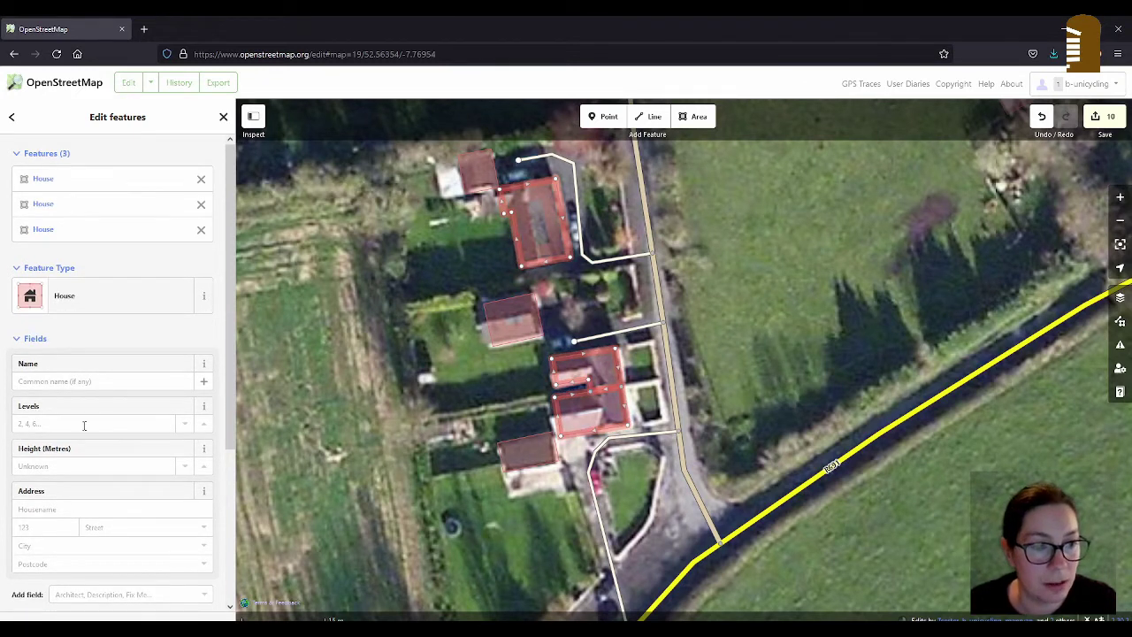
scroll(96, 411, down, 5)
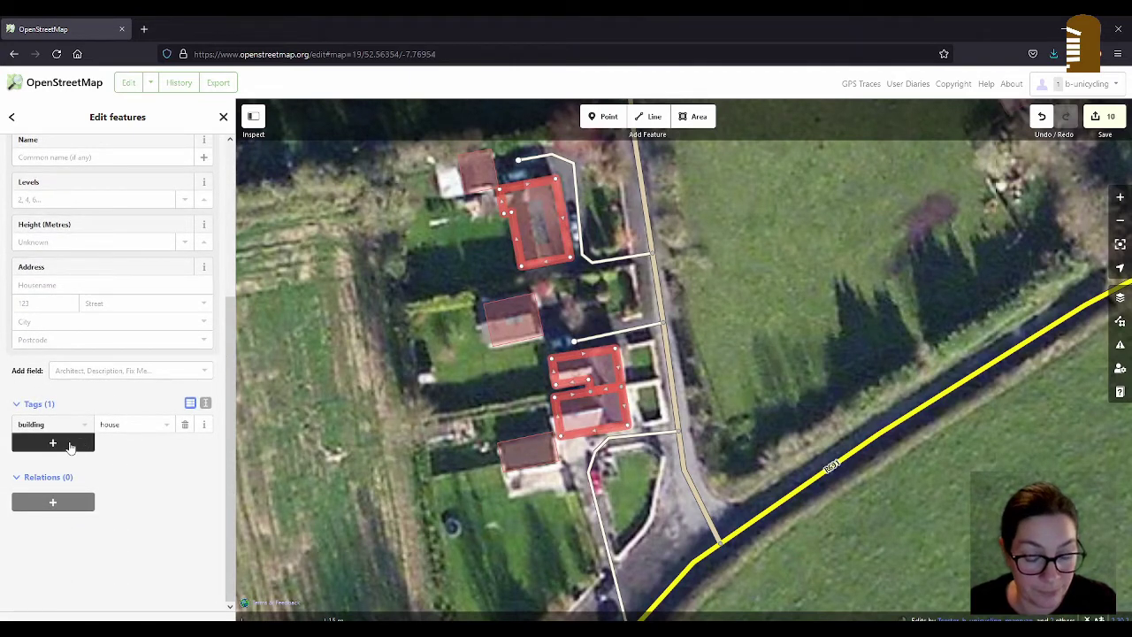
click(71, 444)
text(roof:shape)
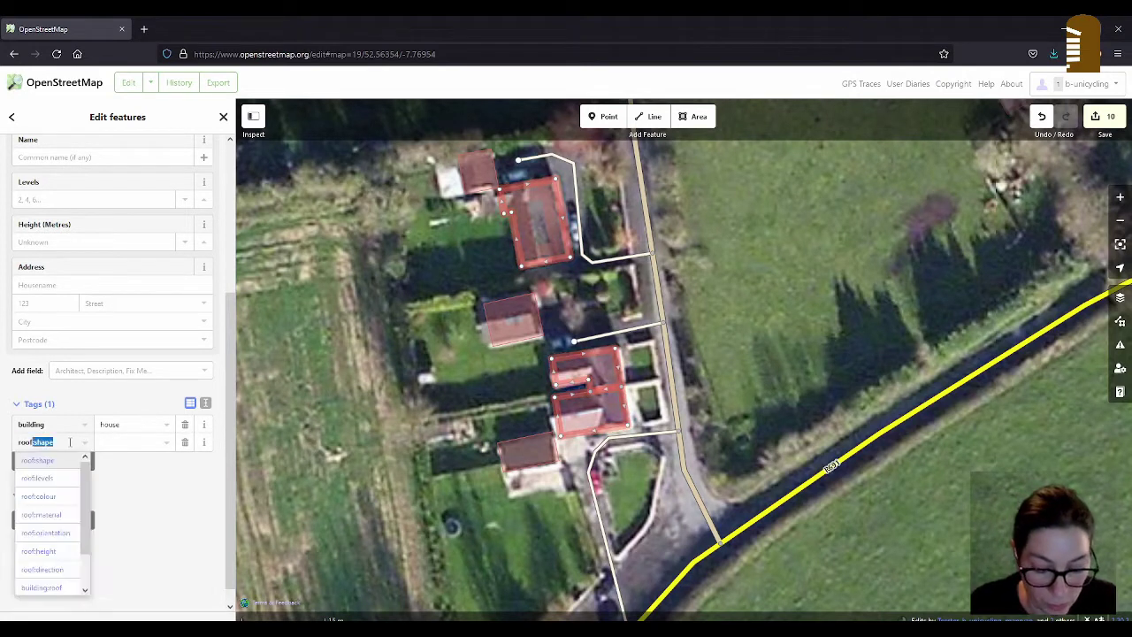
key(Tab)
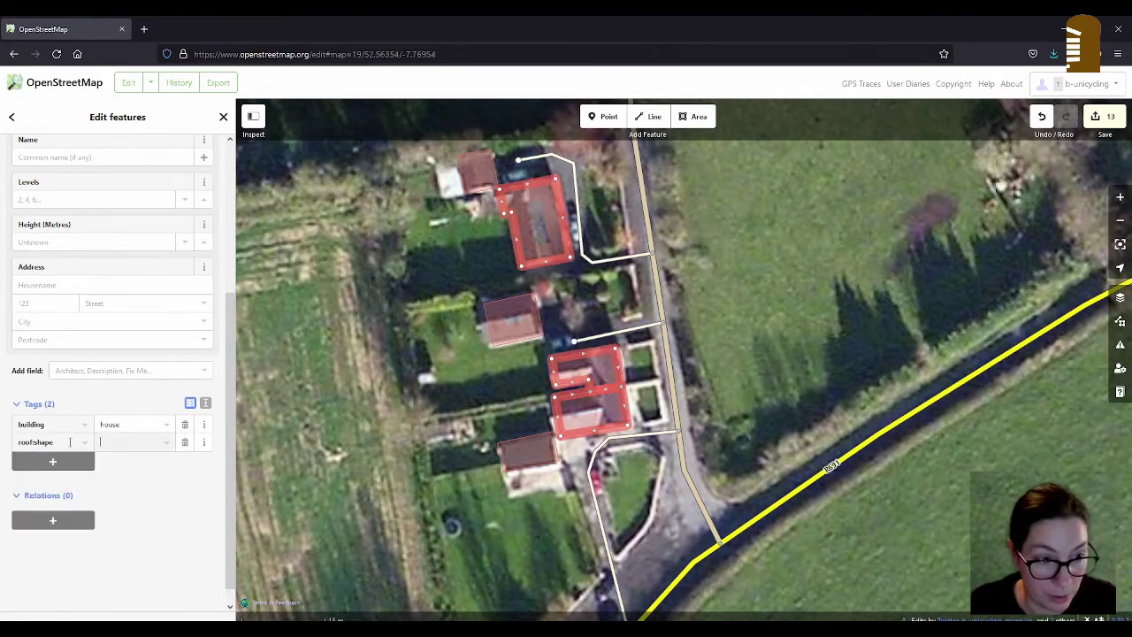
text(gabled)
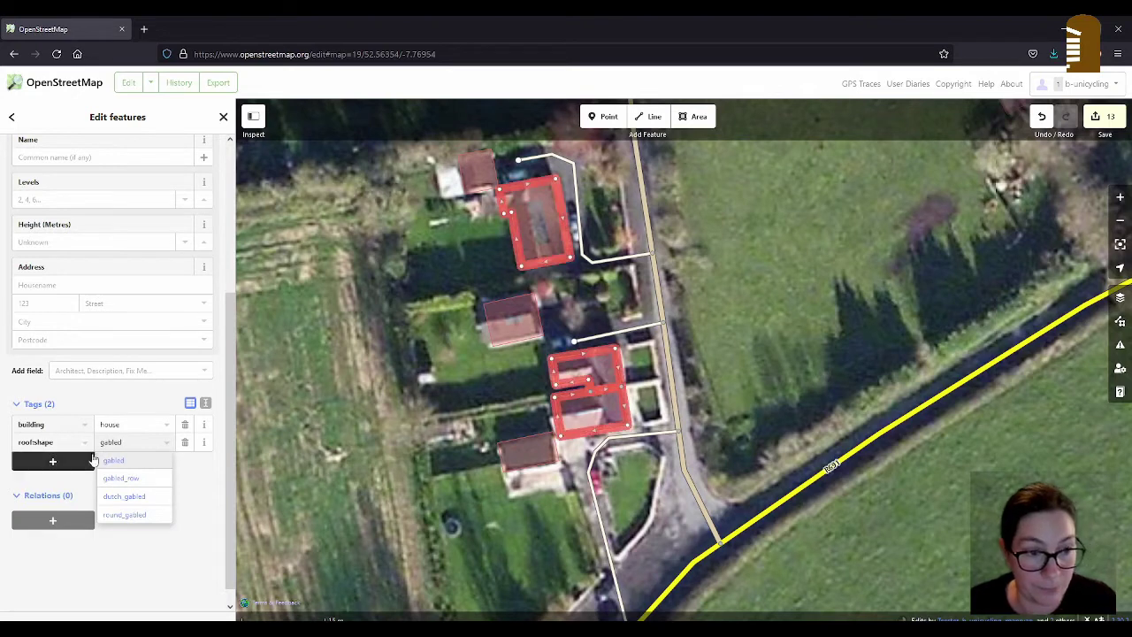
key(Return)
click(320, 406)
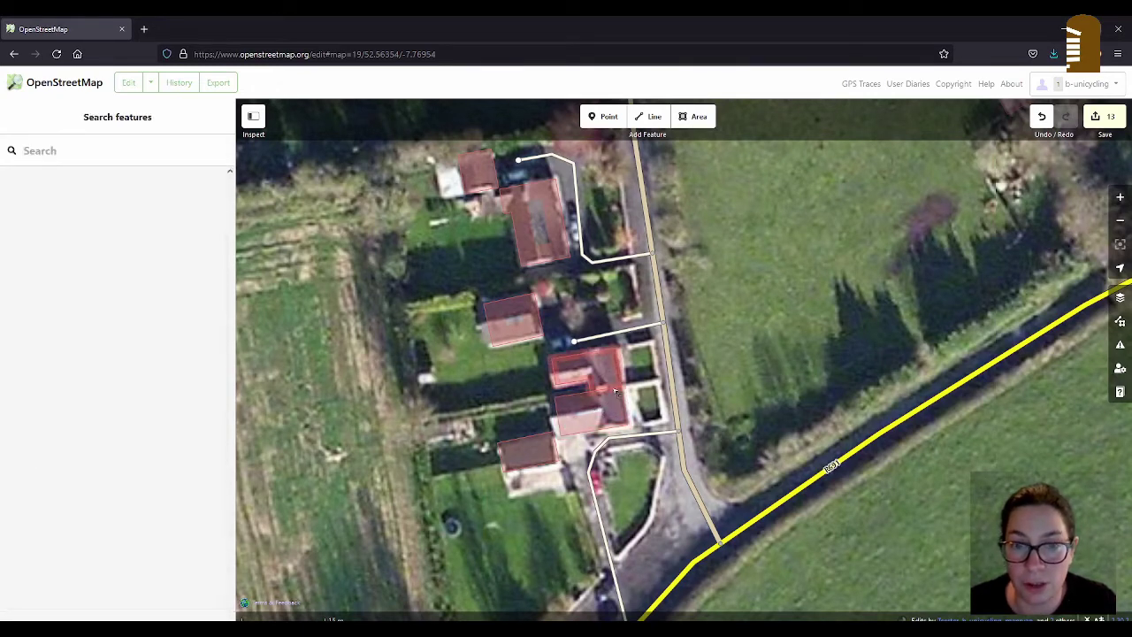
Check the tagged houses, select the two northern garages beside them and add the tag roof:shape=gabled to both garages
click(561, 370)
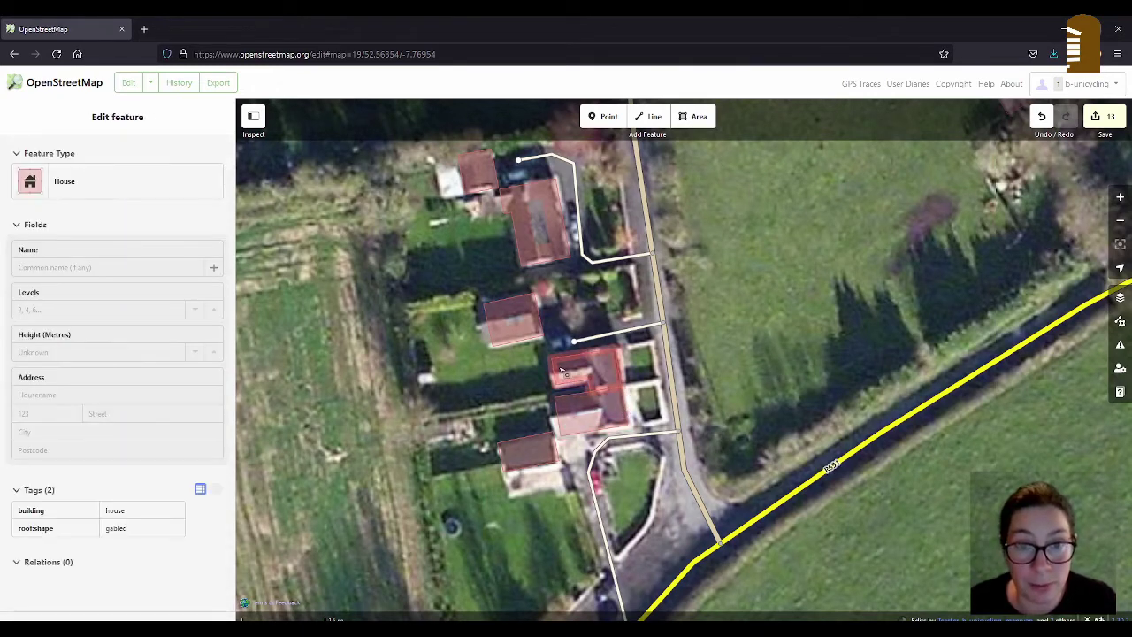
click(558, 246)
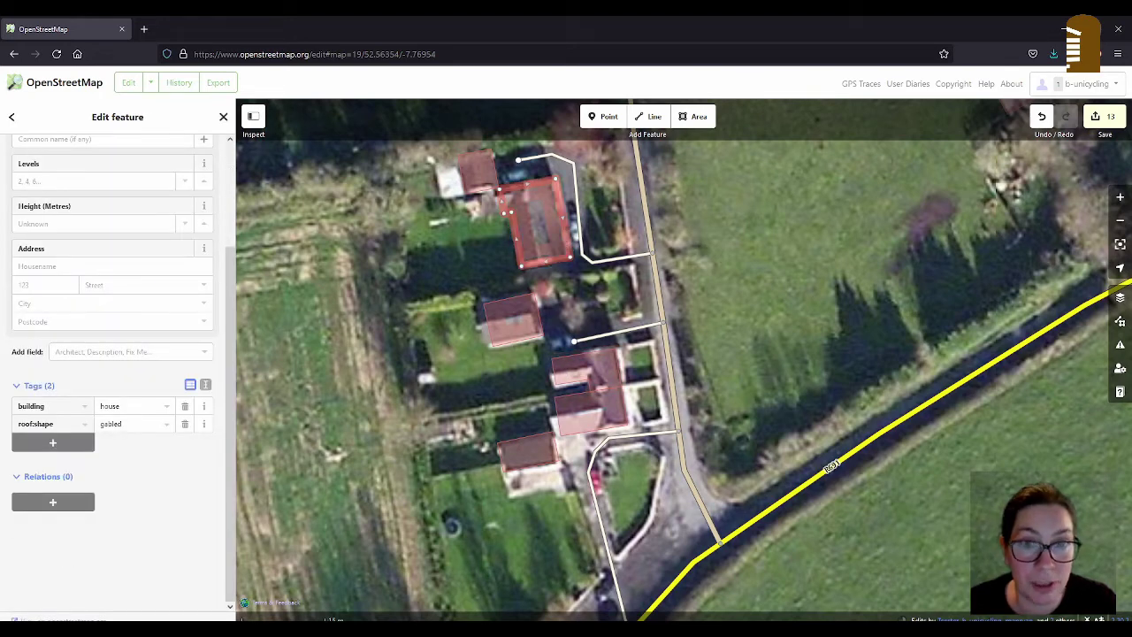
click(498, 198)
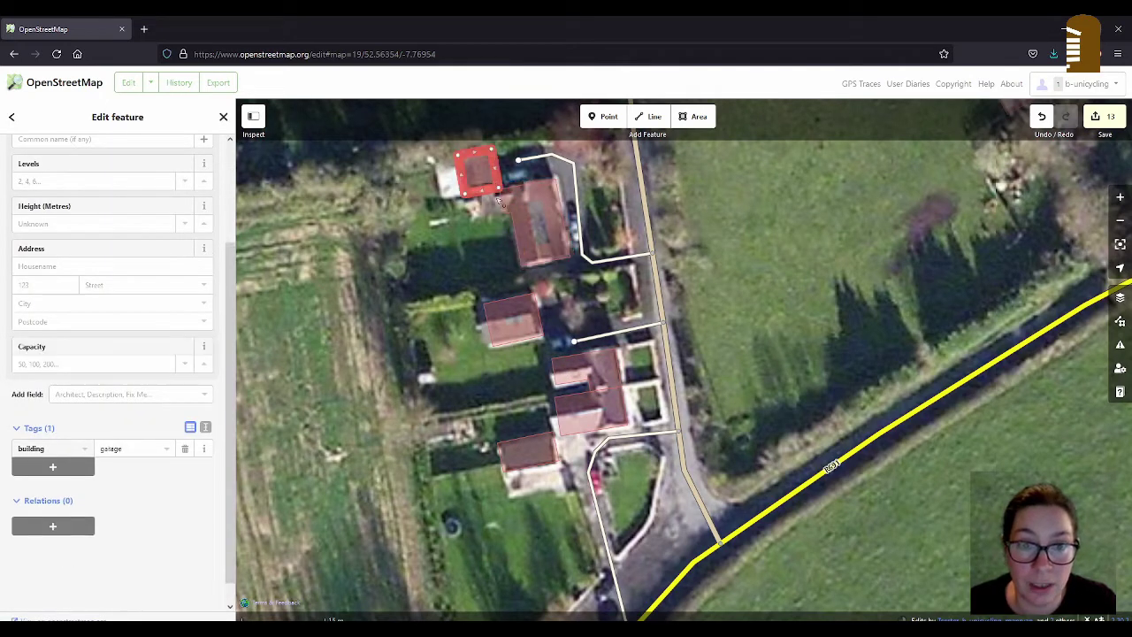
shift+click(513, 314)
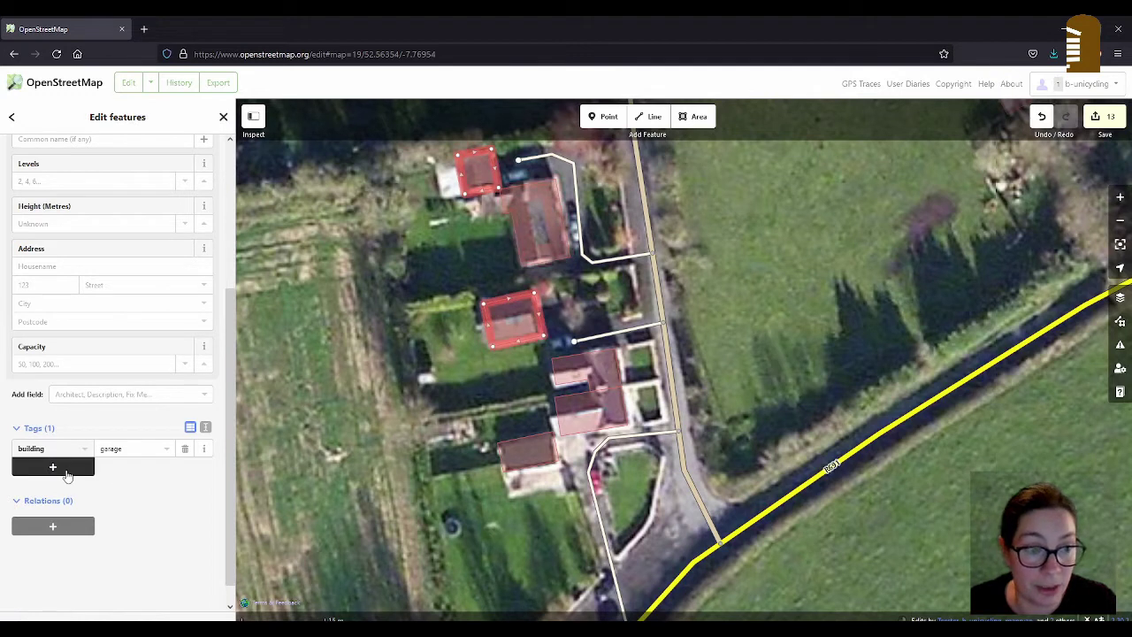
click(66, 474)
text(roof:shape)
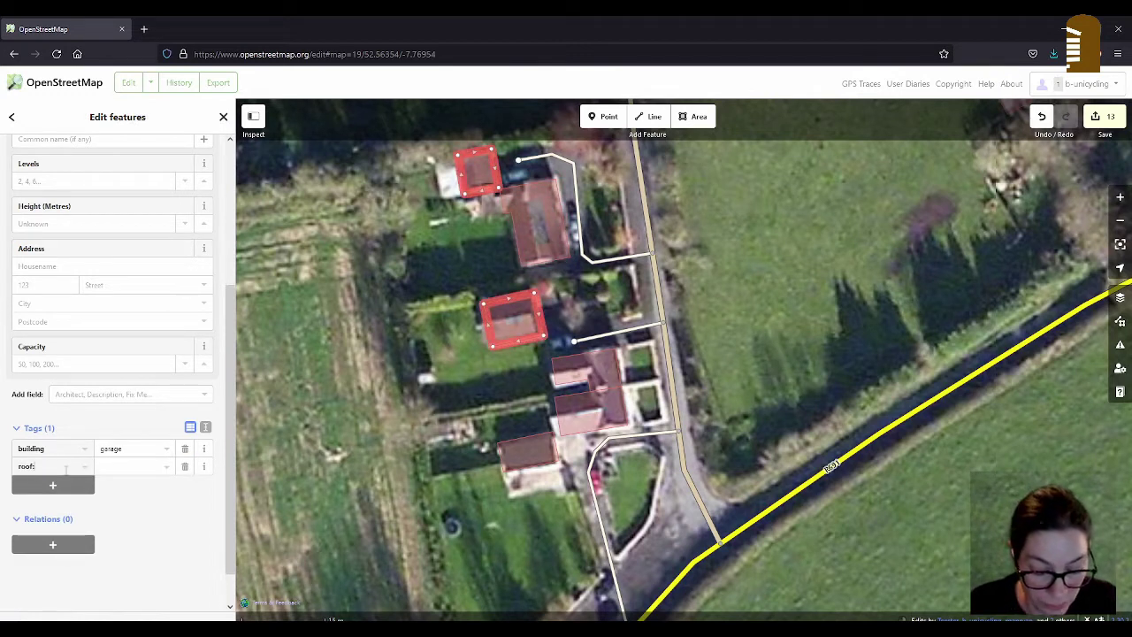
key(Tab)
text(gabled)
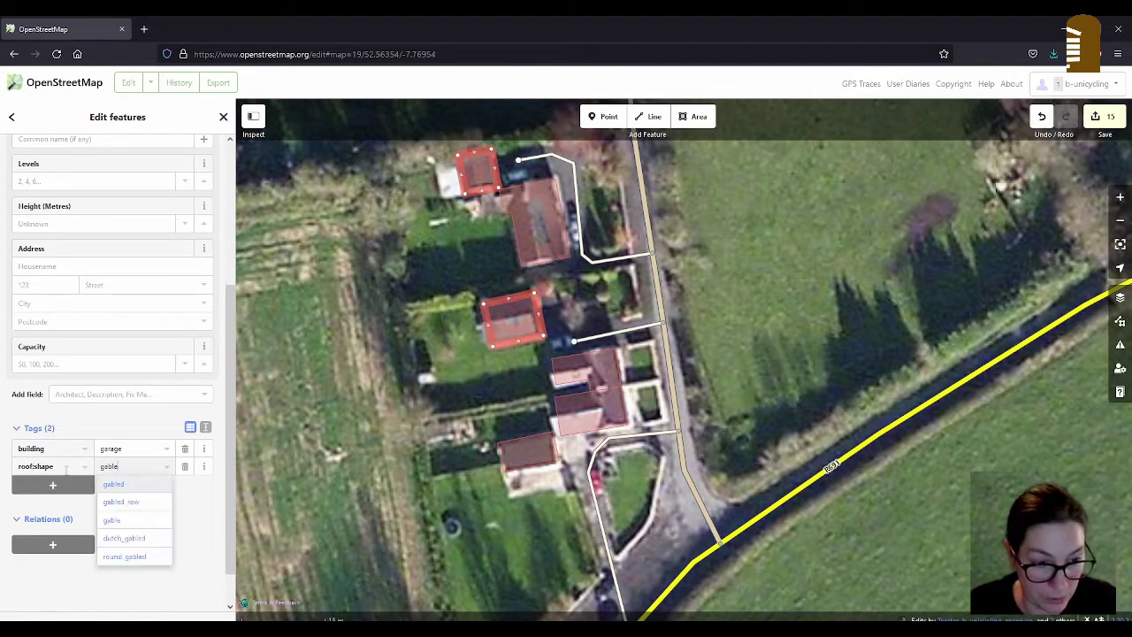
click(353, 413)
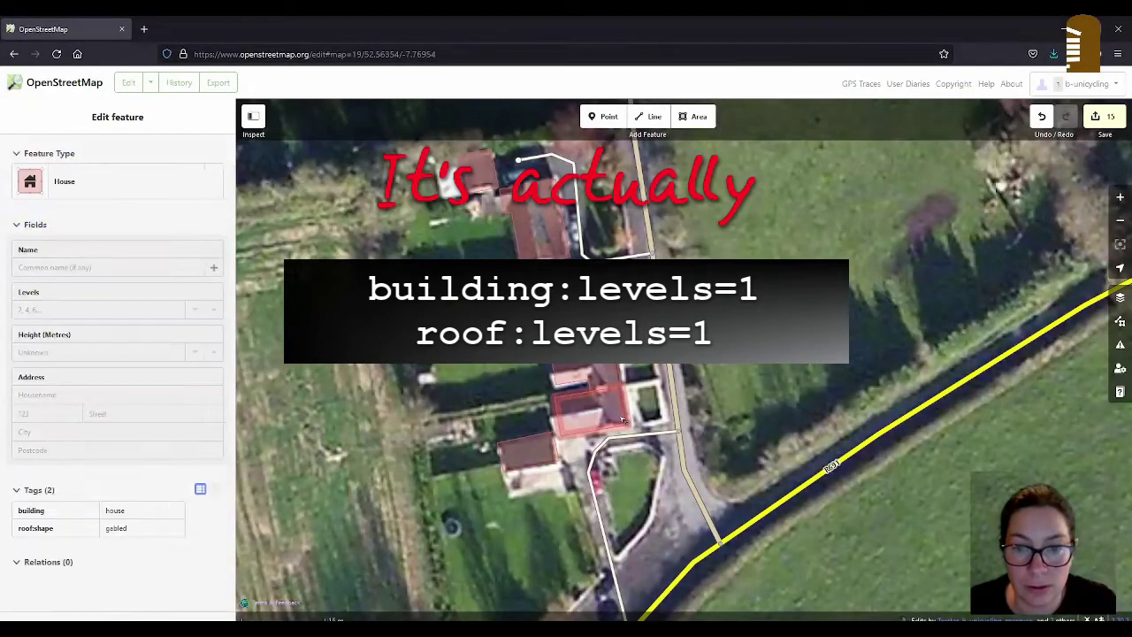
Add the adjoining northern house to the selection and set the levels of both houses to 2
shift+click(615, 379)
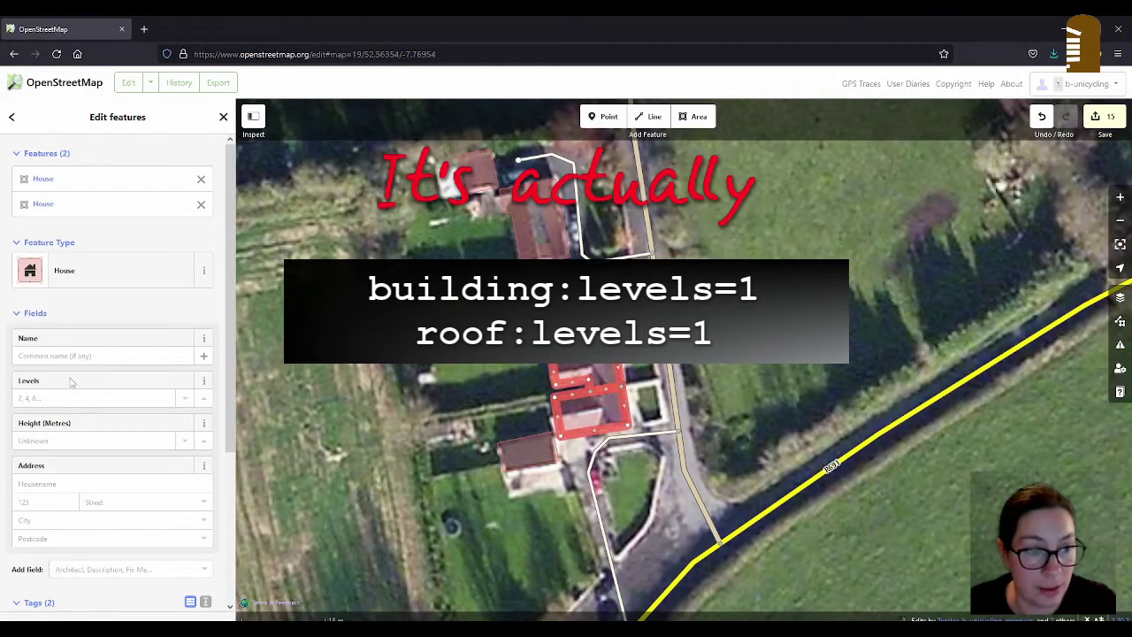
scroll(44, 382, down, 1)
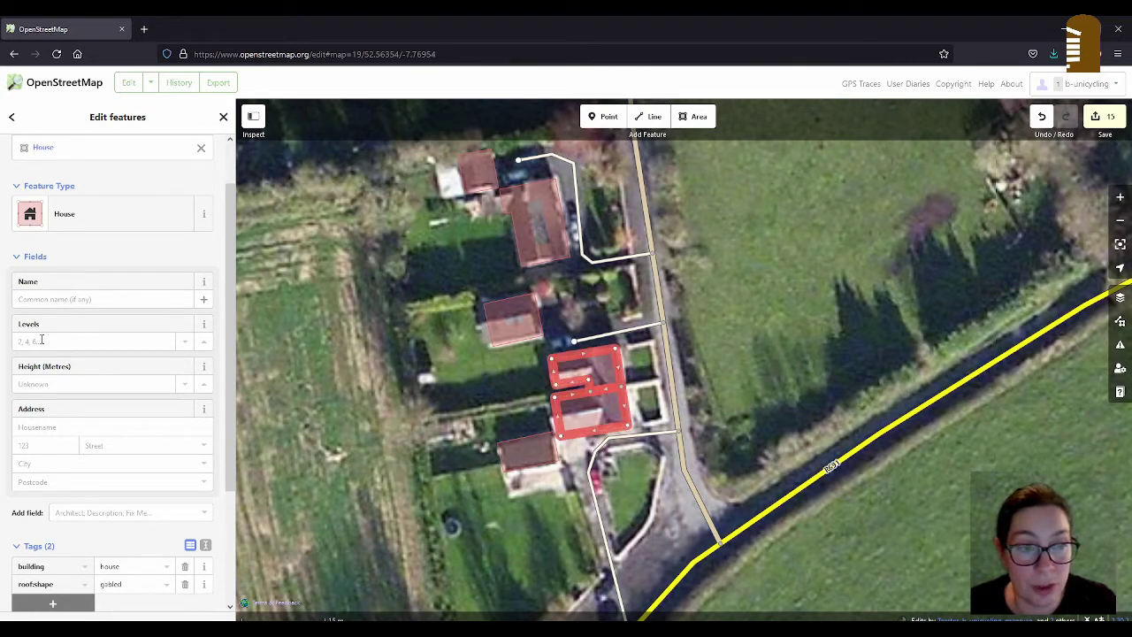
click(40, 339)
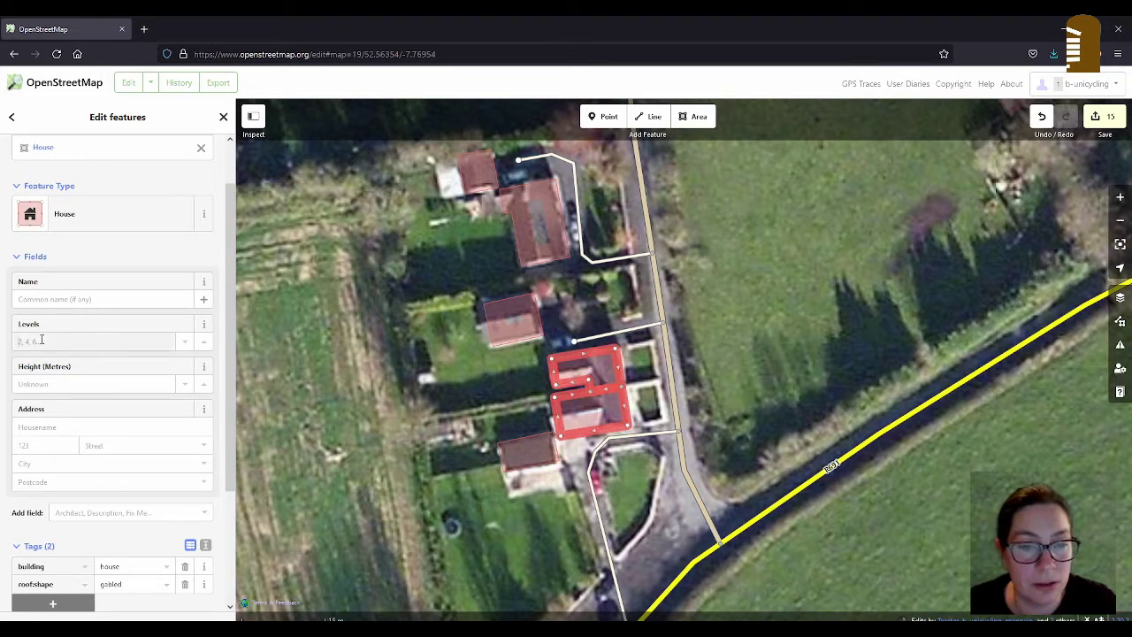
text(2)
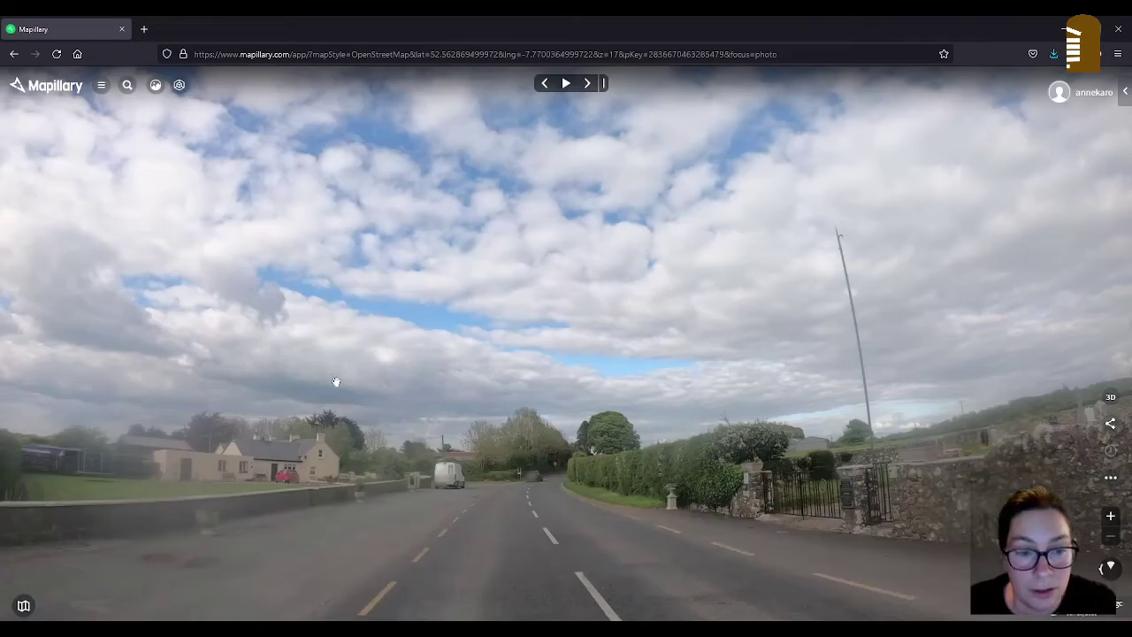
Examine the roadside house in Mapillary and, in OpenStreetMap, change the building value of the garage southwest of the two adjoining houses to house
scroll(241, 465, up, 3)
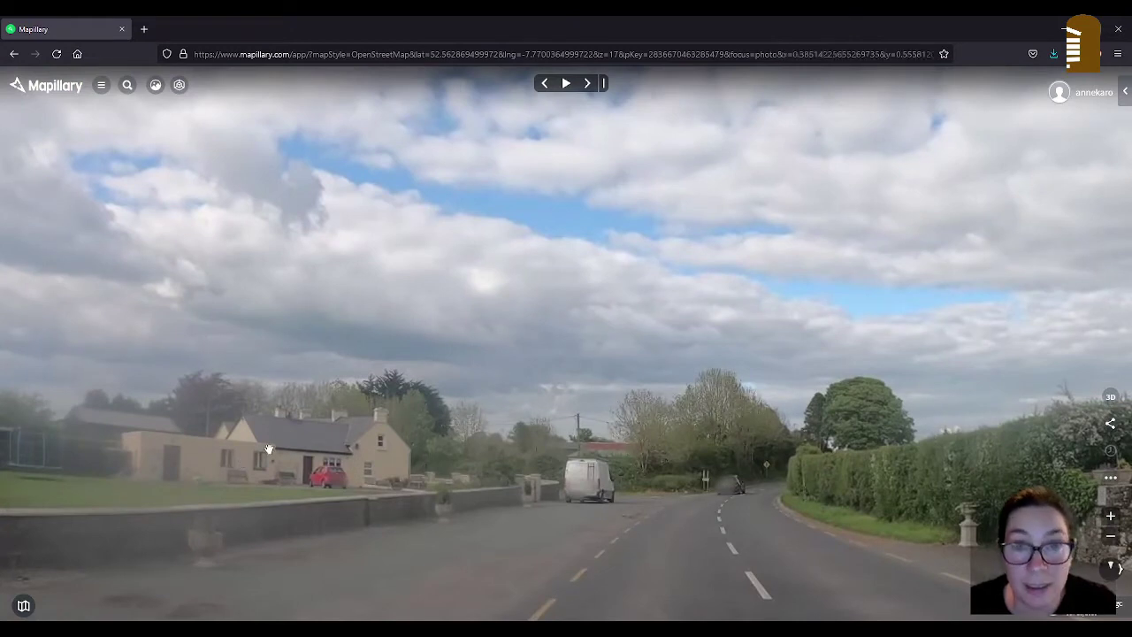
scroll(308, 440, down, 3)
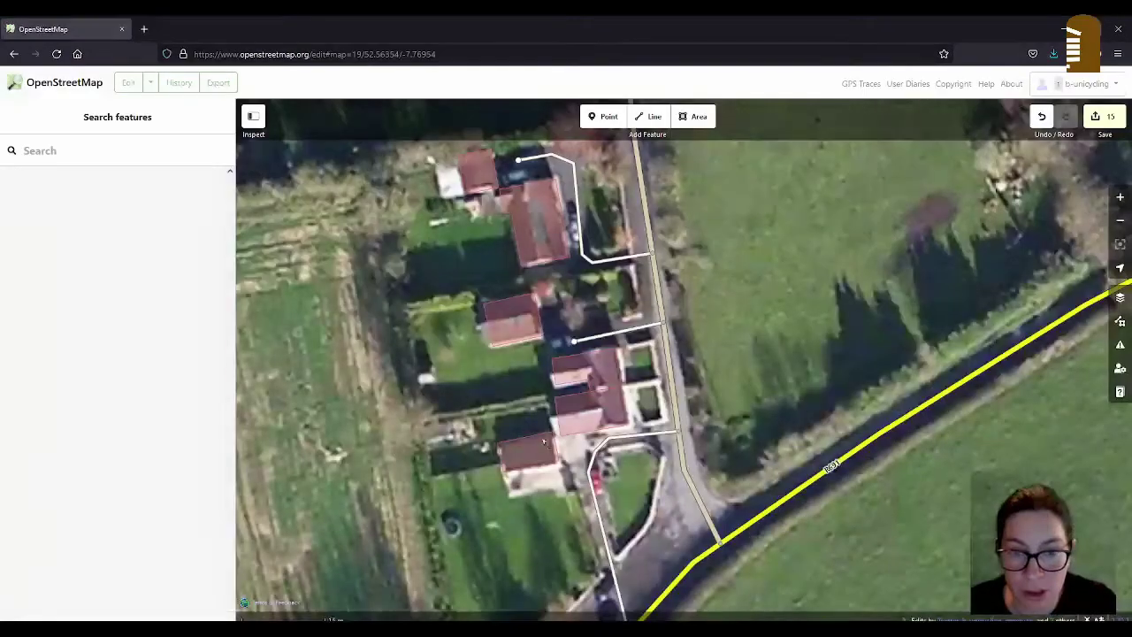
click(504, 466)
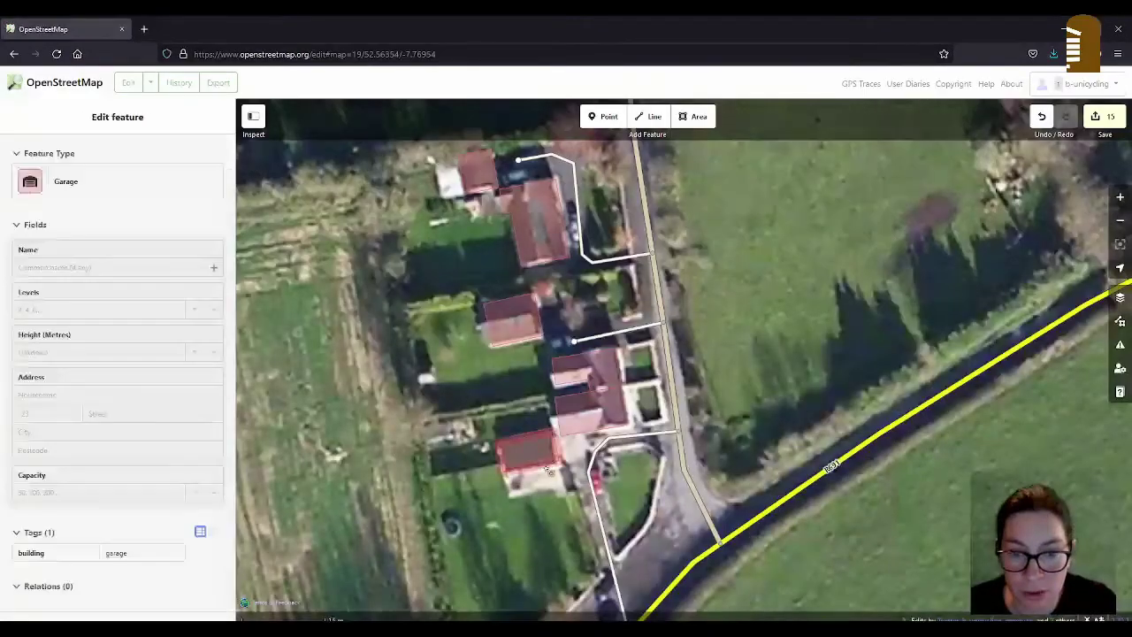
drag(146, 522, 64, 526)
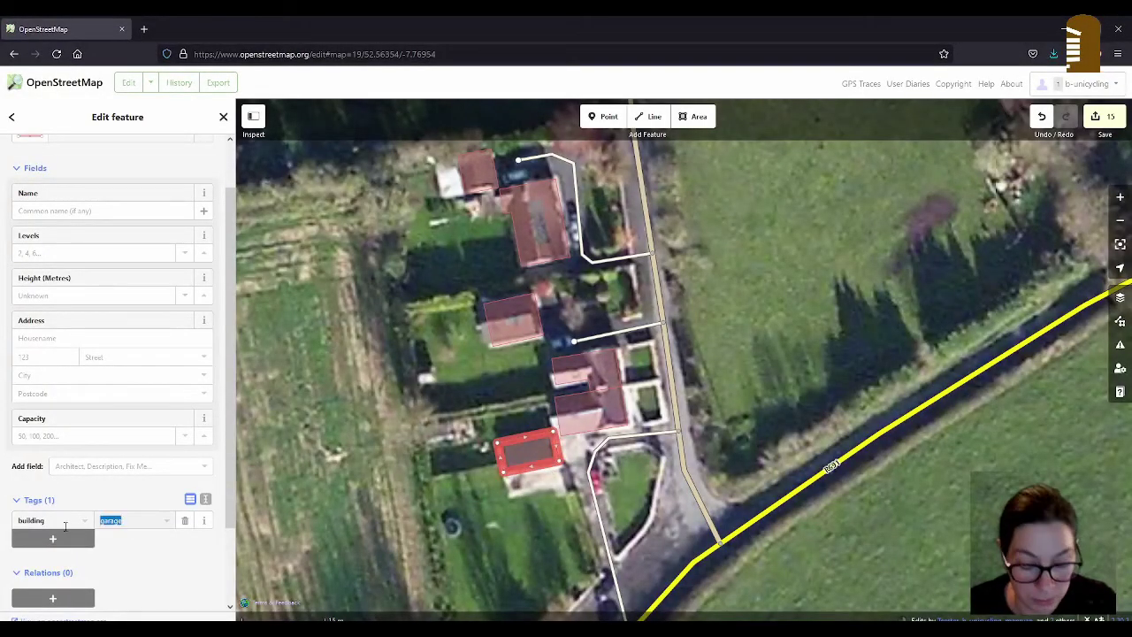
text(house)
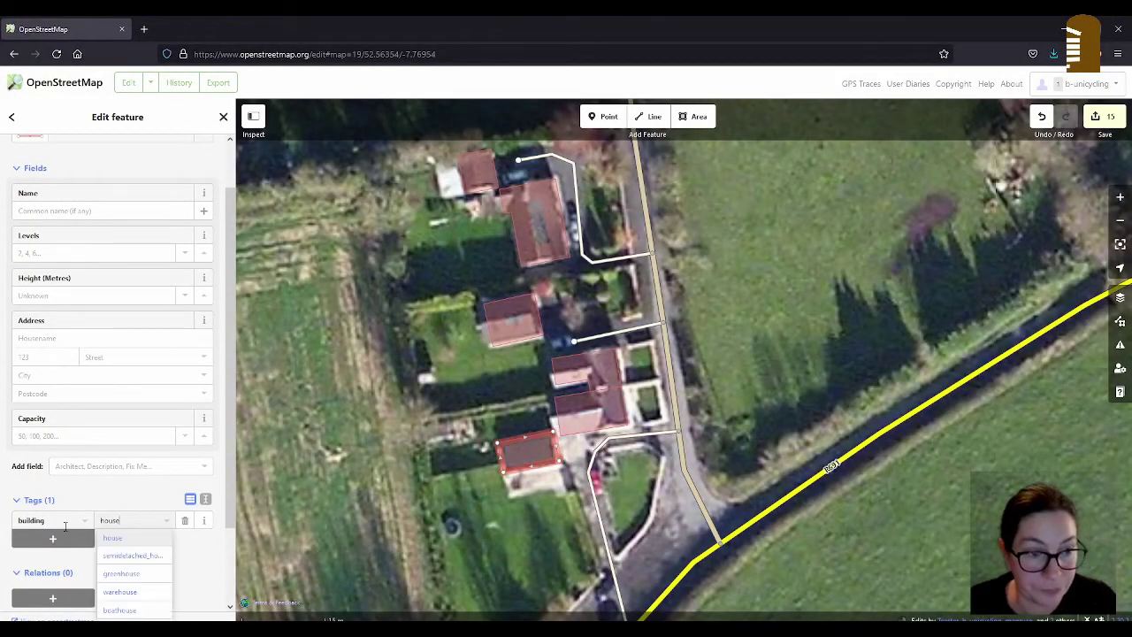
key(Escape)
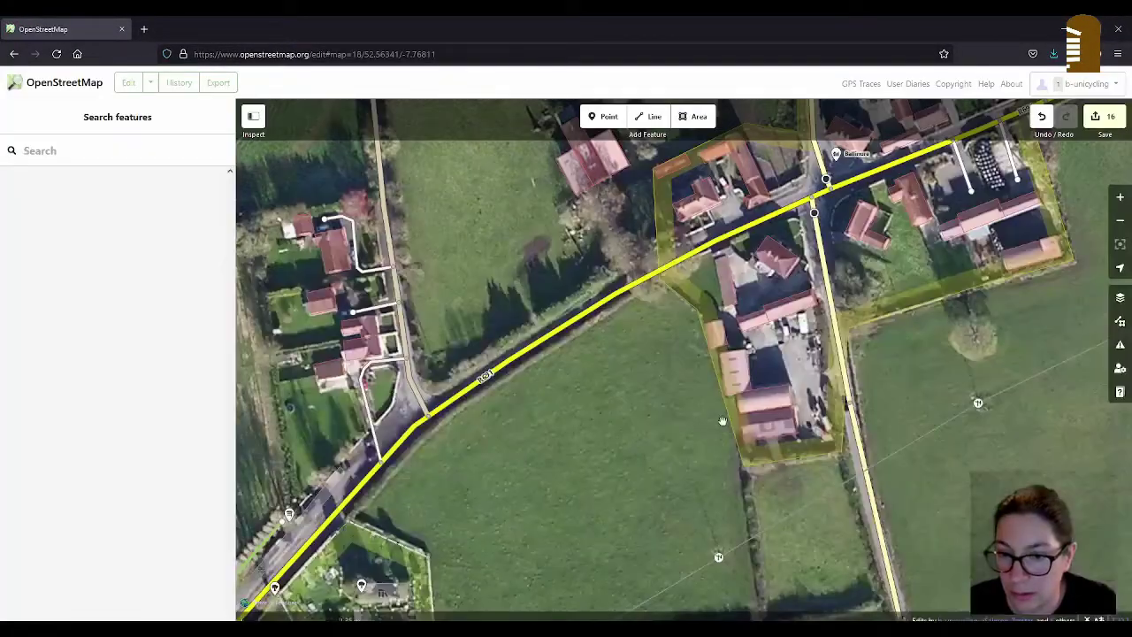
Select the southernmost building of the yard south of the R691 and set its building value to farm_auxiliary
click(767, 416)
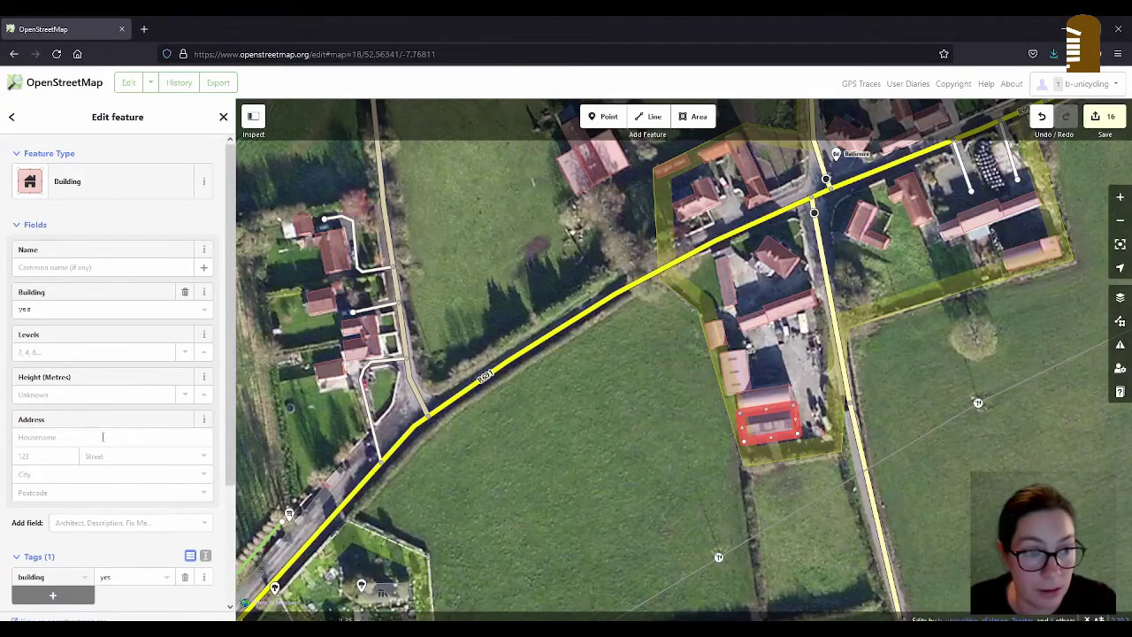
drag(35, 308, 3, 308)
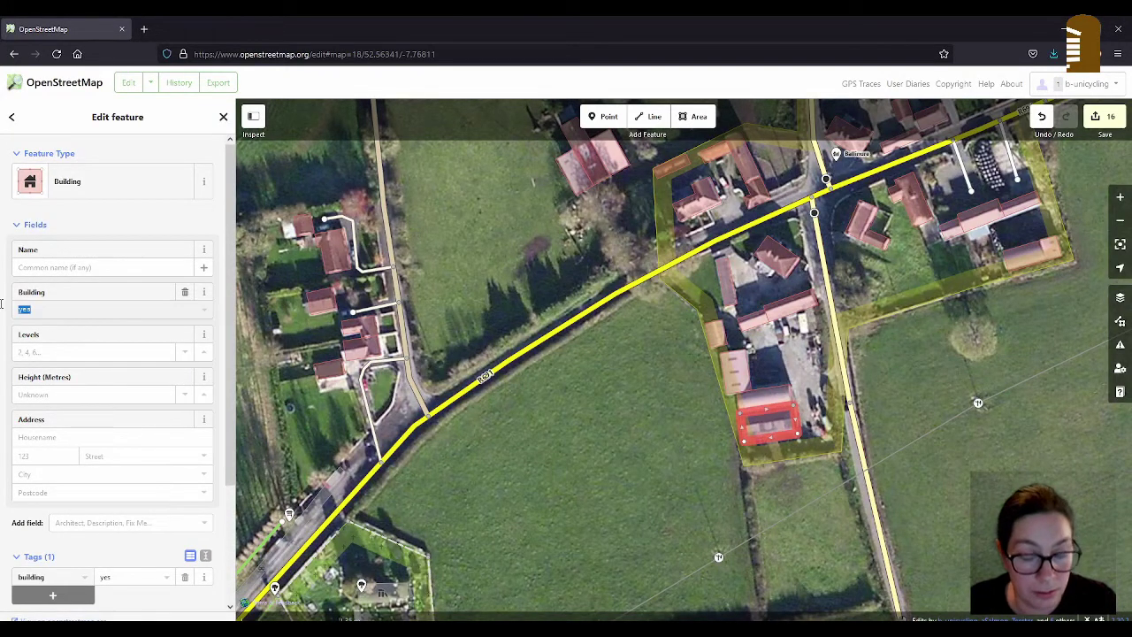
text(d)
click(65, 325)
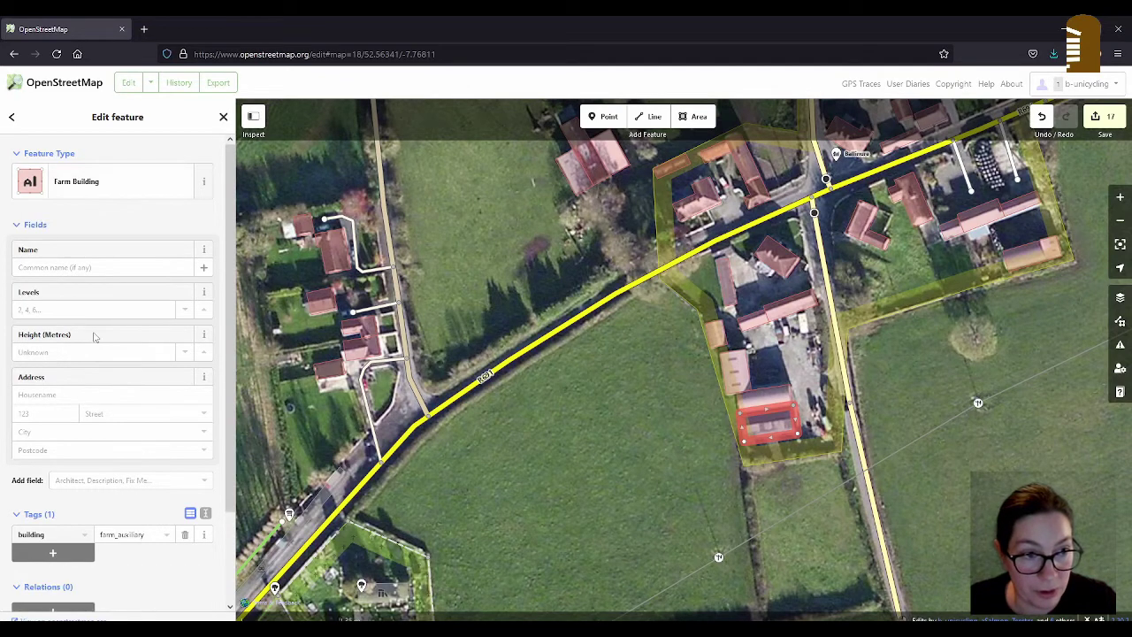
Add the tag roof:shape=gabled to the southernmost farm building
scroll(91, 336, down, 3)
click(53, 444)
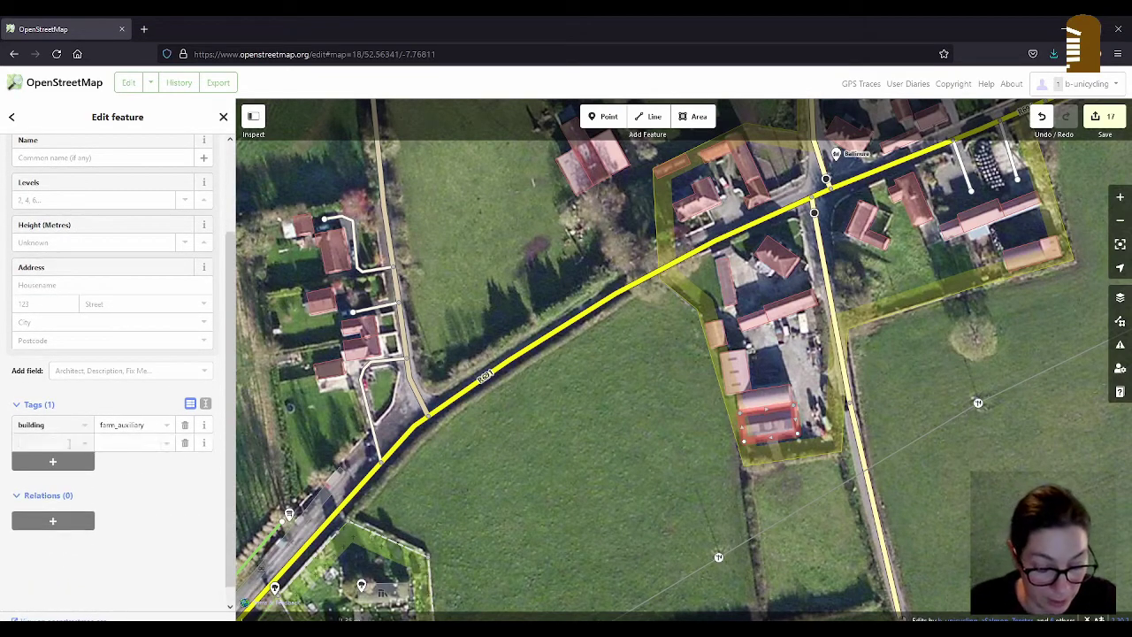
text(roof:shape)
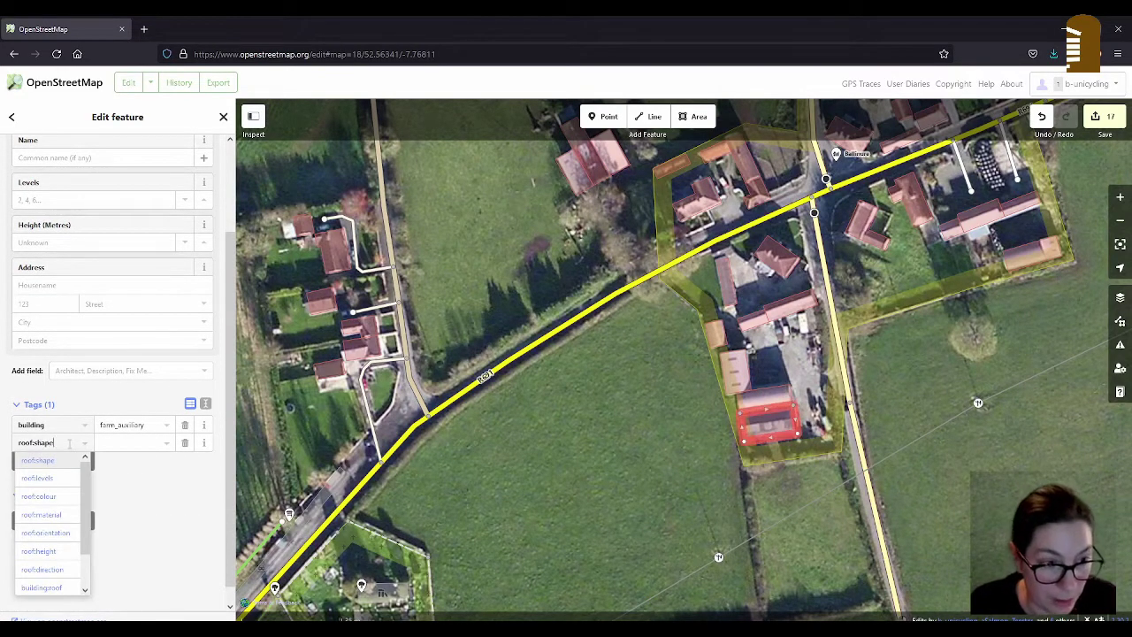
key(Tab)
text(gab)
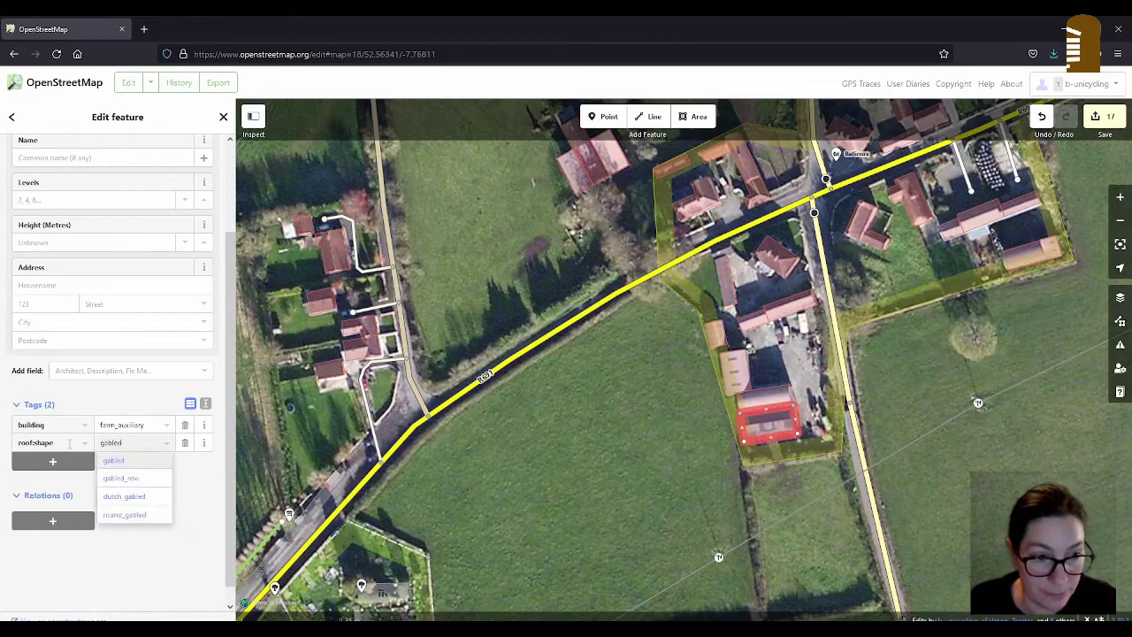
key(Return)
Select the building directly north of the southernmost farm building and add the tag roof:shape=round to it
click(790, 389)
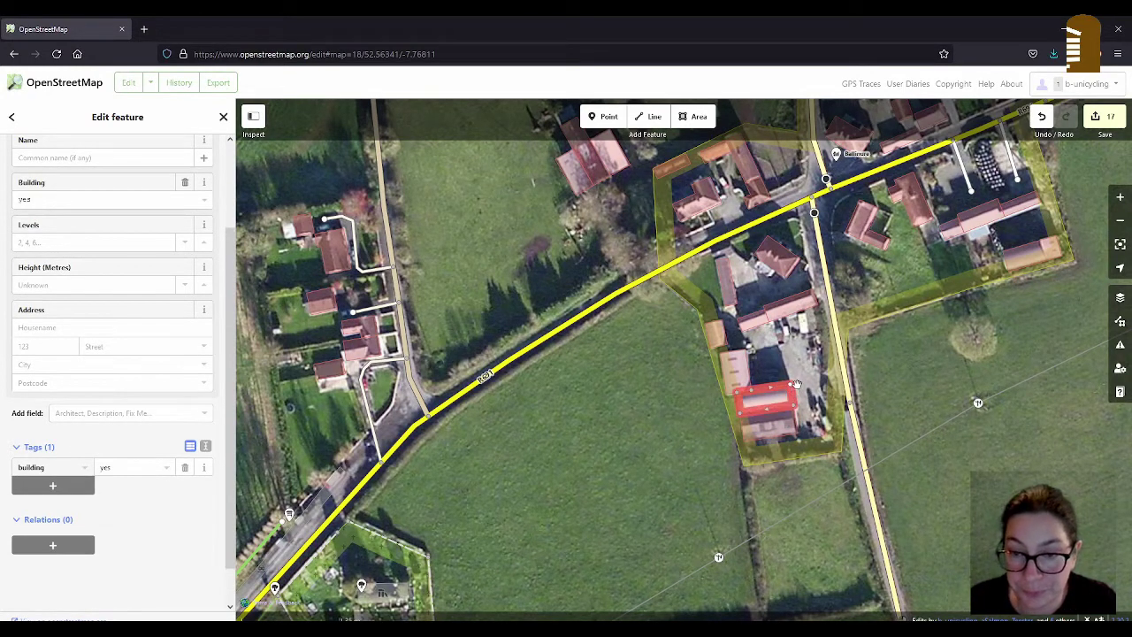
click(71, 485)
text(roof:shape)
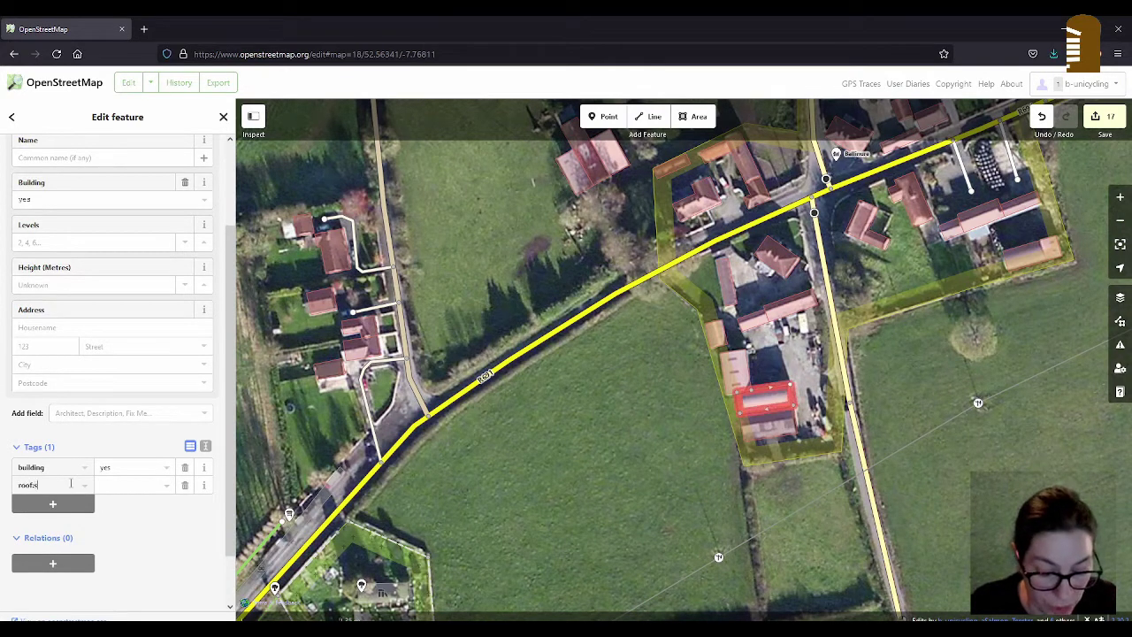
key(Tab)
text(round)
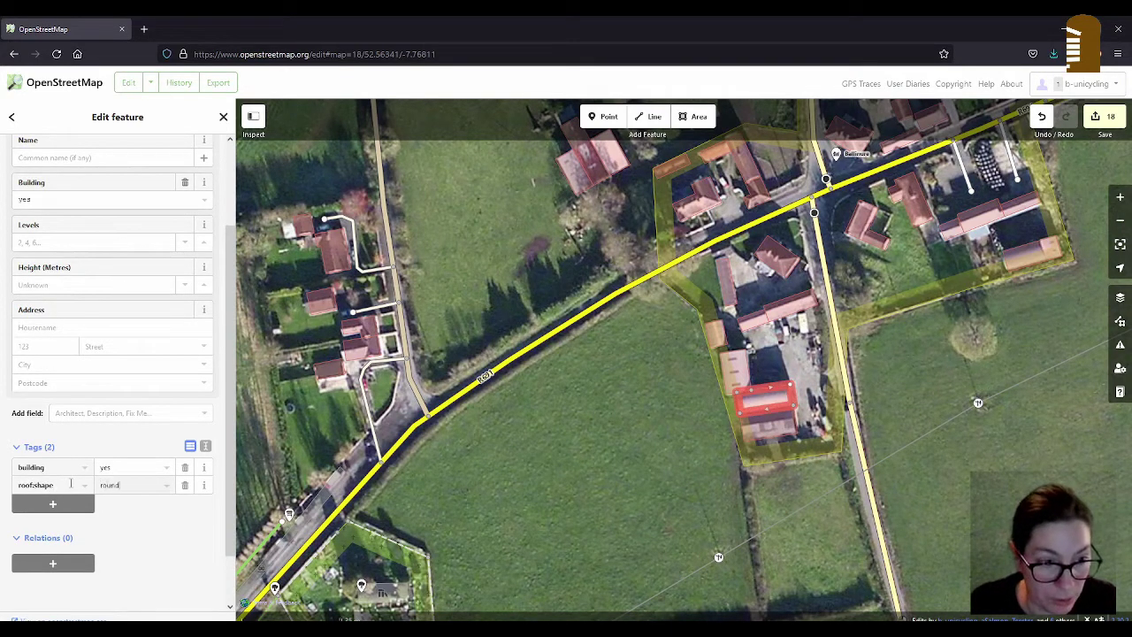
Change the building value of the round-roofed building to farm_auxiliary and deselect it
key(shift+Tab)
key(shift+Tab)
click(113, 466)
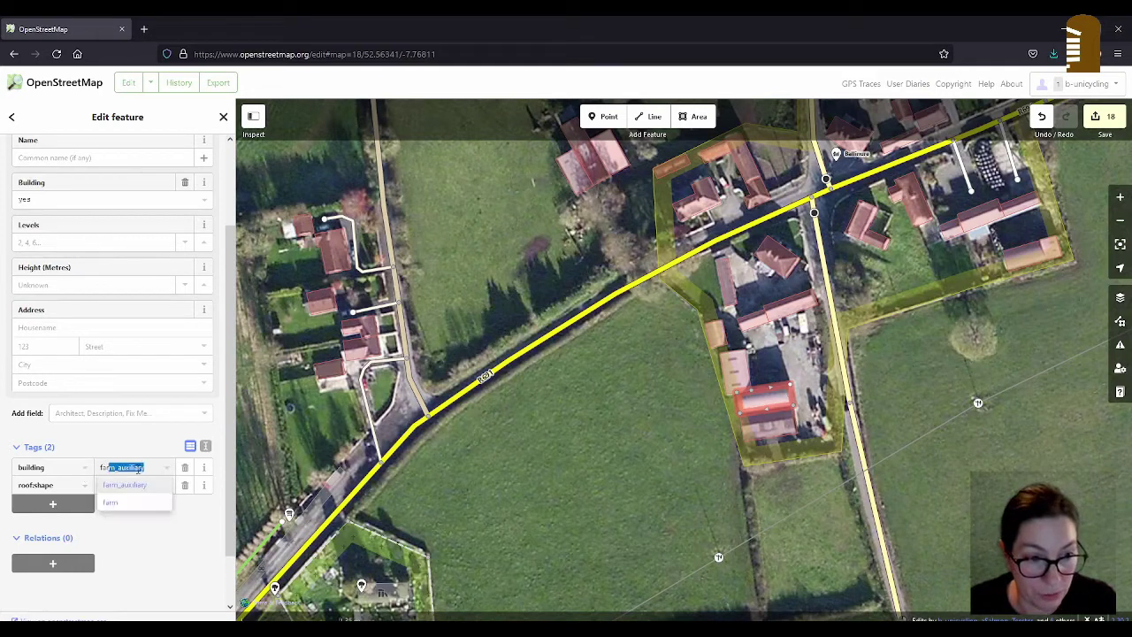
click(132, 488)
click(619, 372)
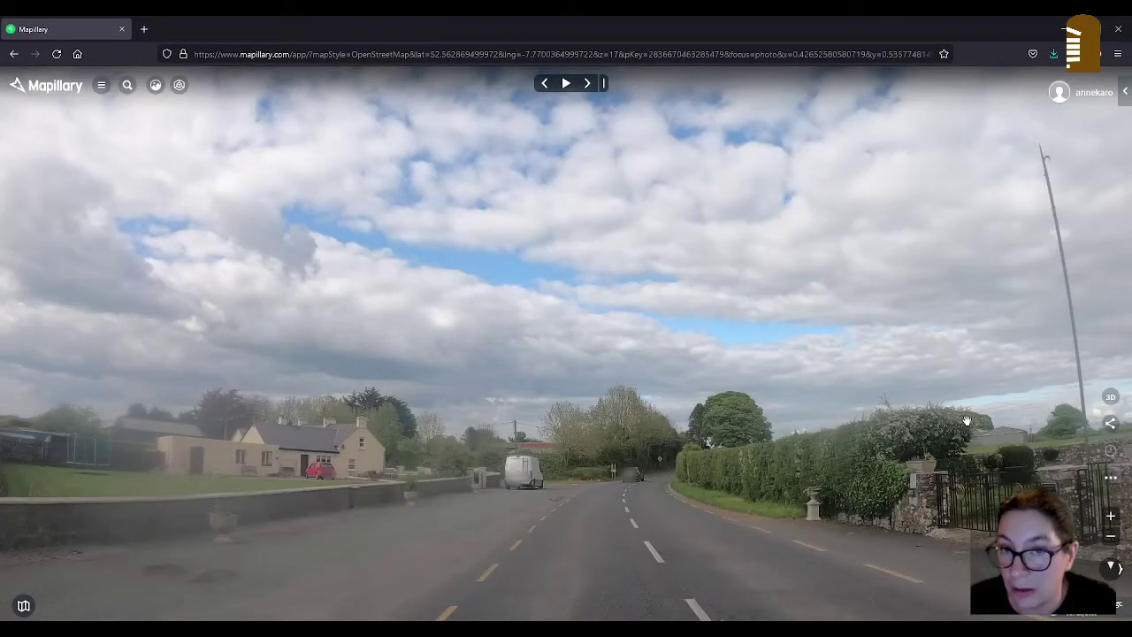
Switch to Mapillary and advance along the R691 past the side-road junction to examine the roadside hedge, trees and walls up to the village
click(589, 83)
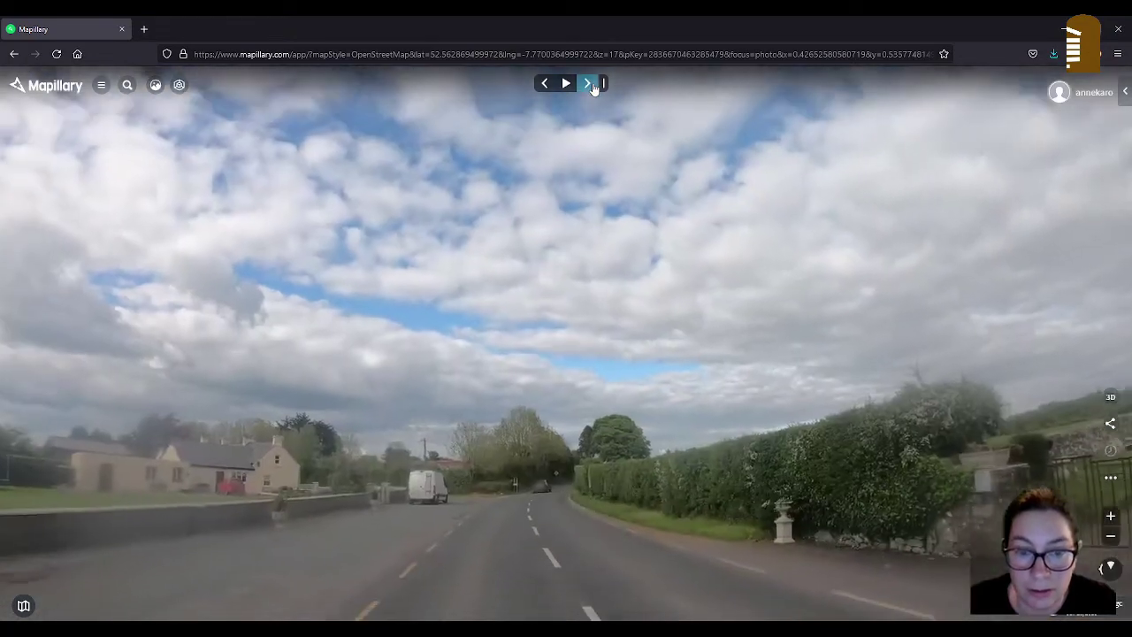
click(589, 83)
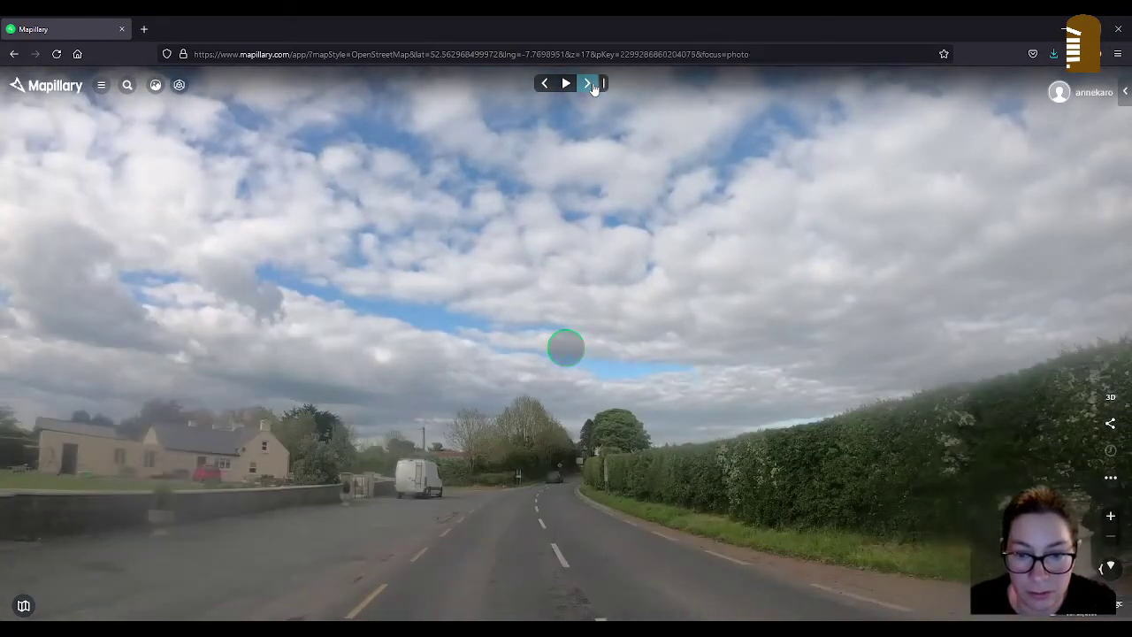
click(589, 83)
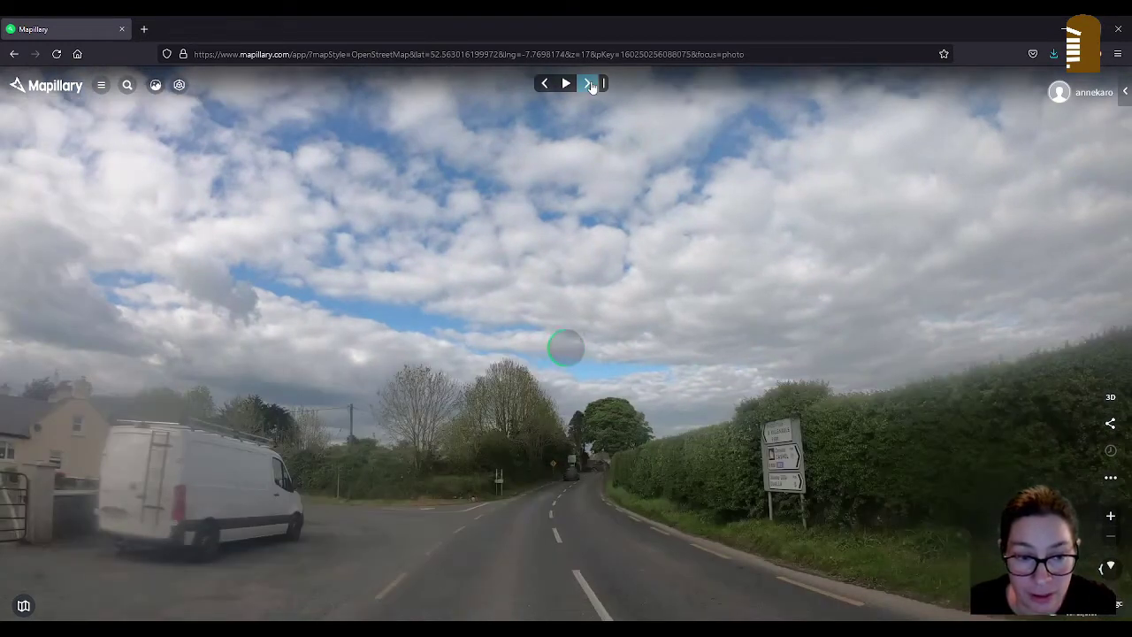
click(589, 83)
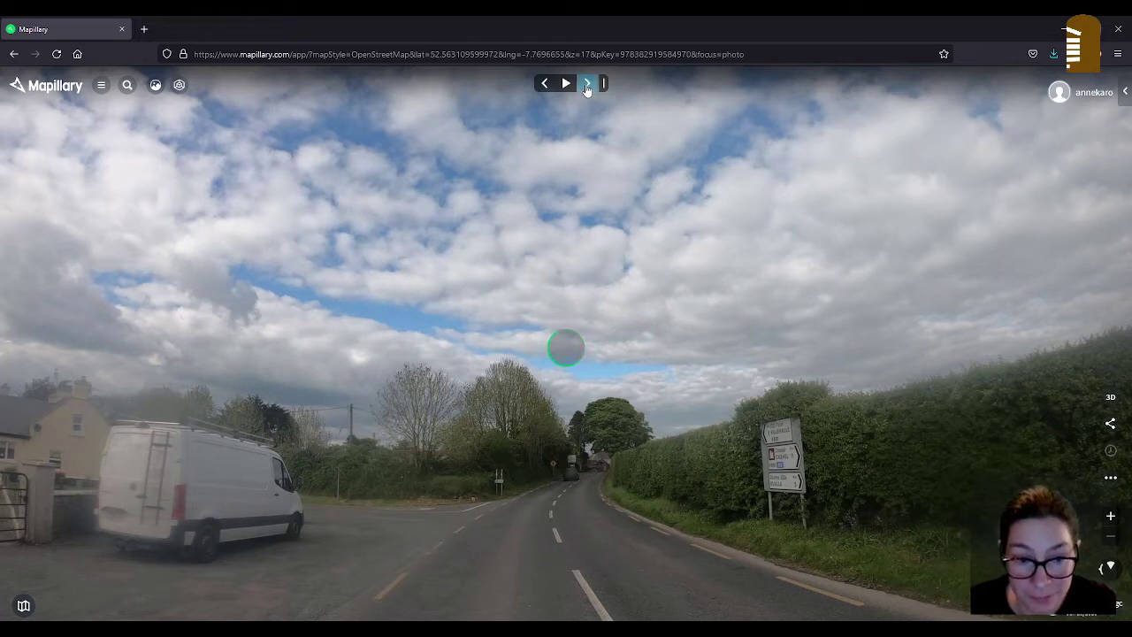
click(23, 605)
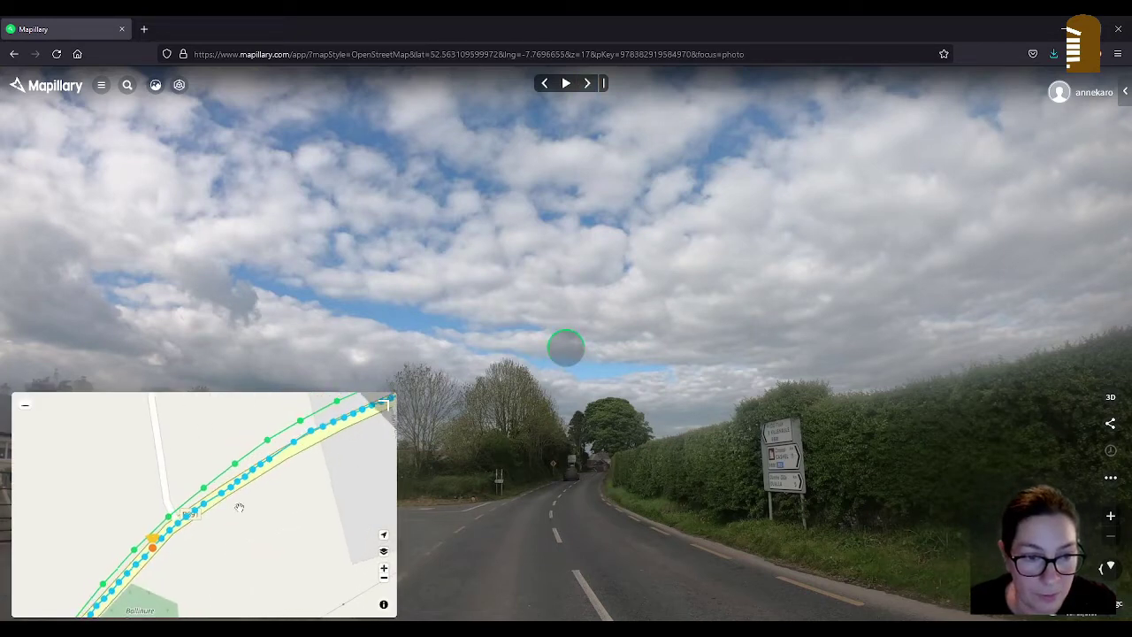
click(237, 484)
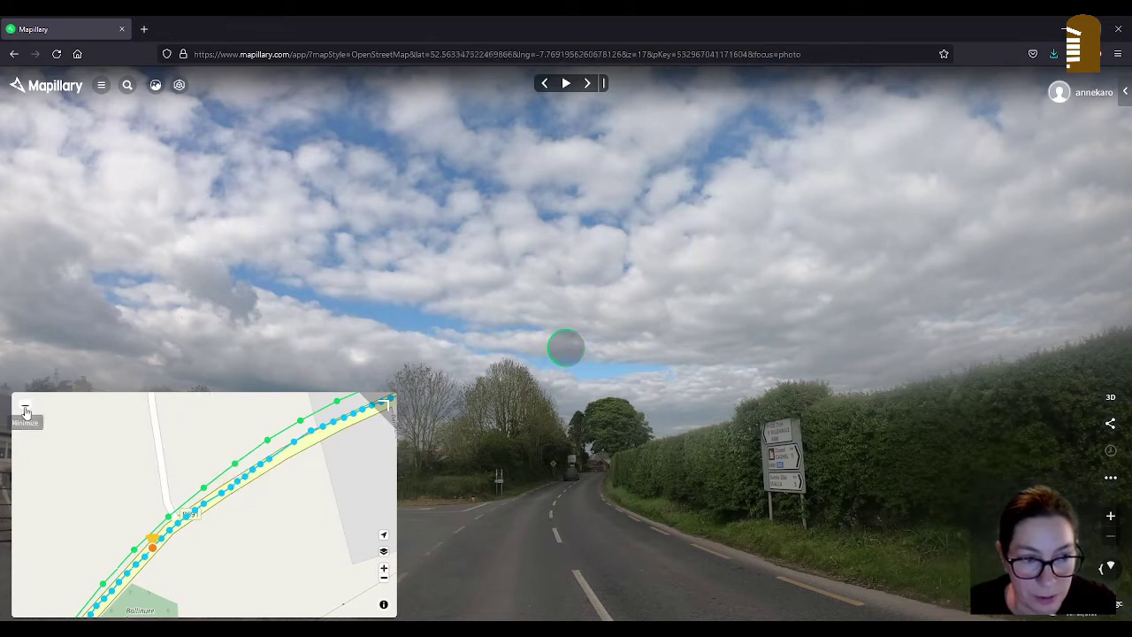
click(25, 405)
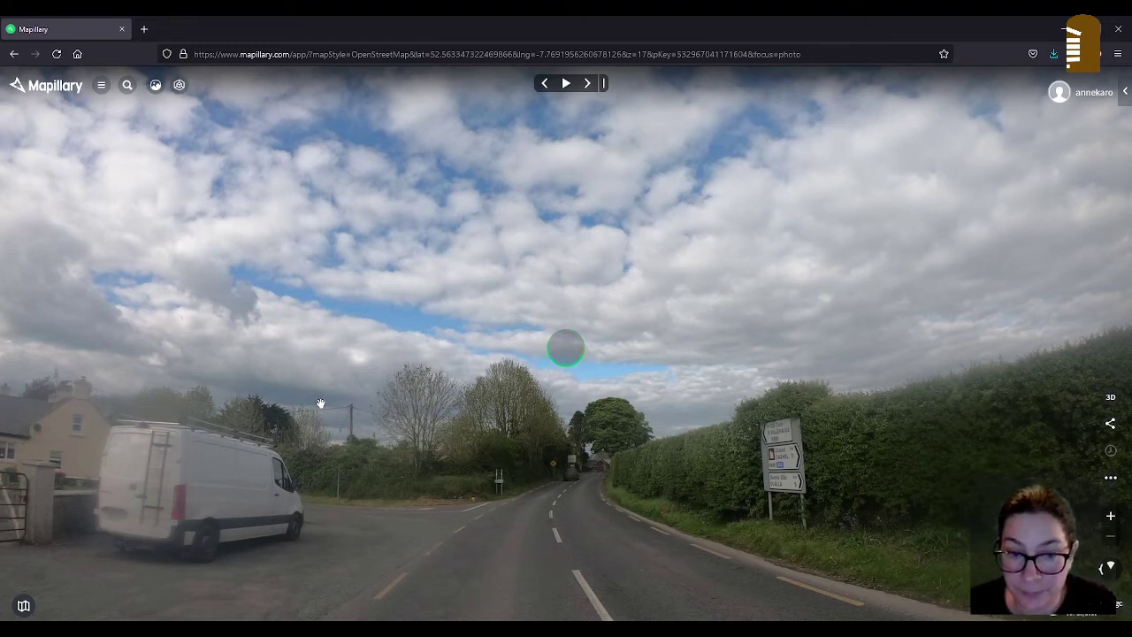
click(587, 84)
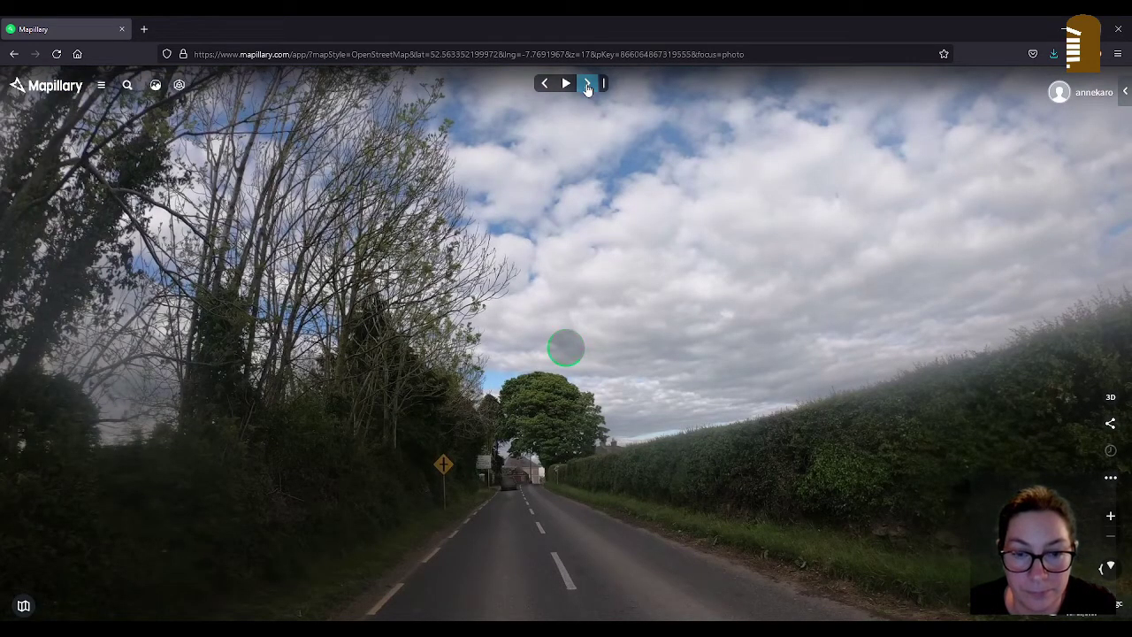
click(587, 84)
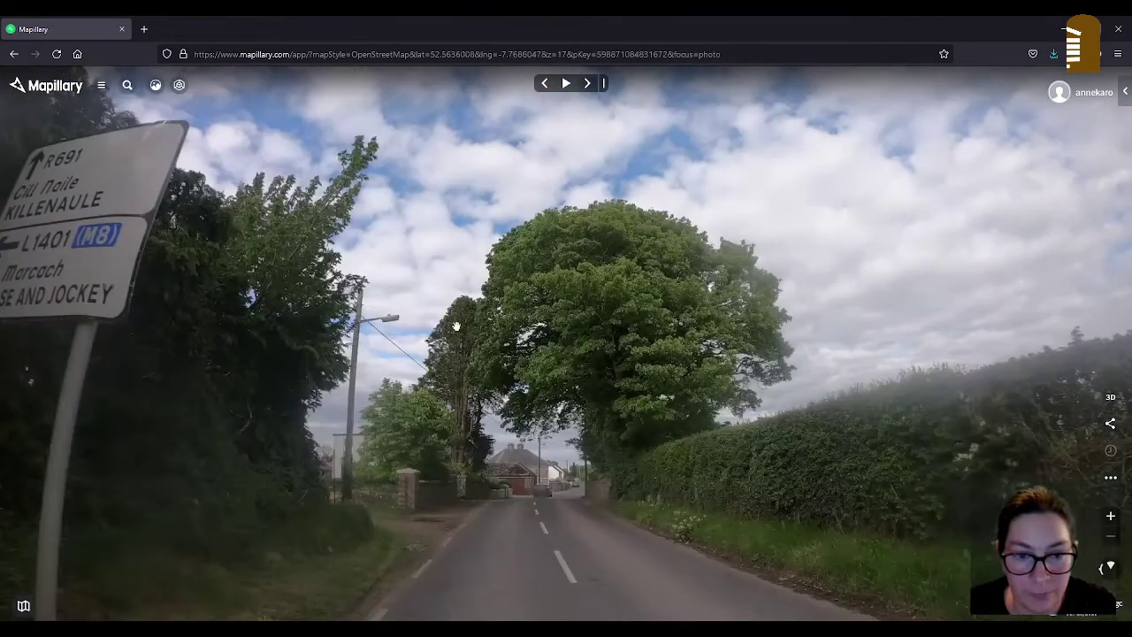
click(588, 84)
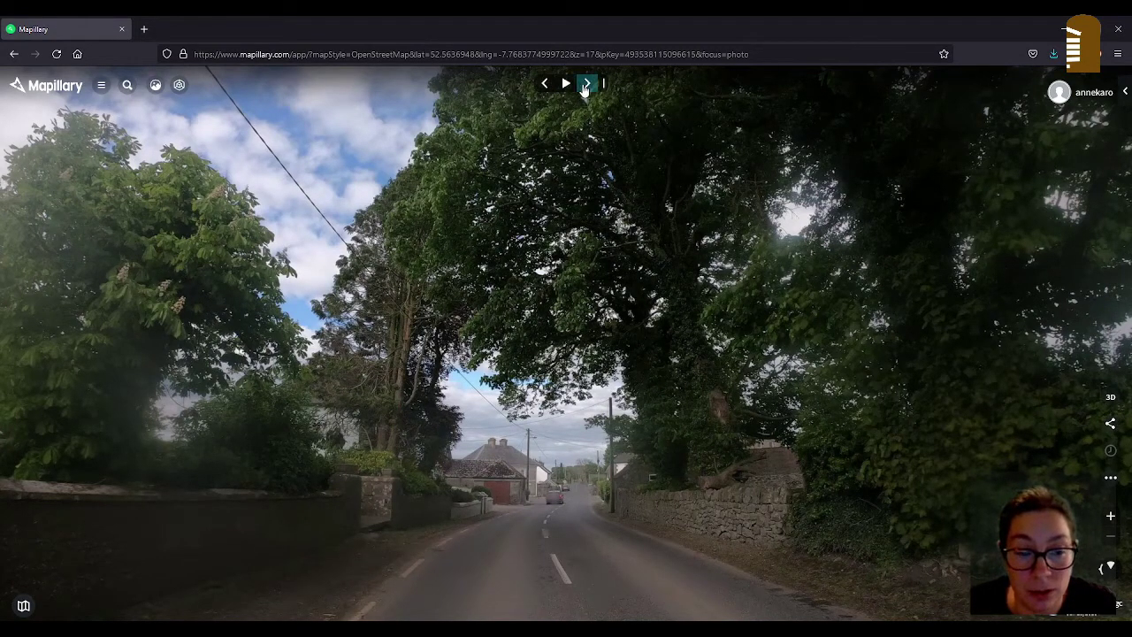
click(586, 84)
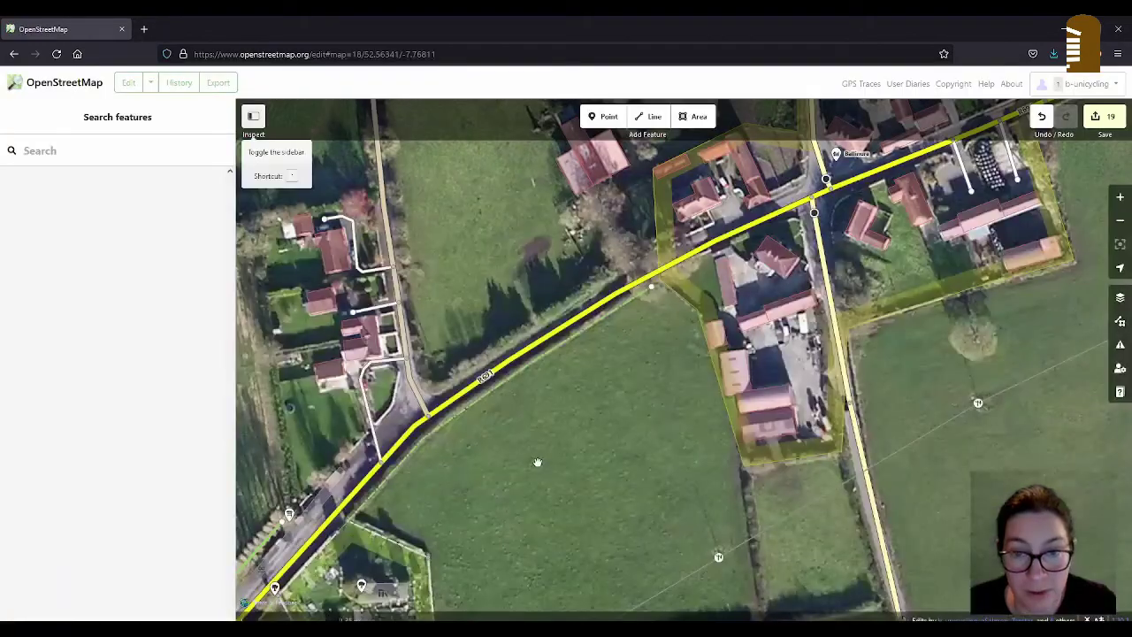
Select the L-shaped house north of the R691, west of the village junction, and add the tag roof:shape=gabled
drag(884, 354, 725, 486)
click(557, 343)
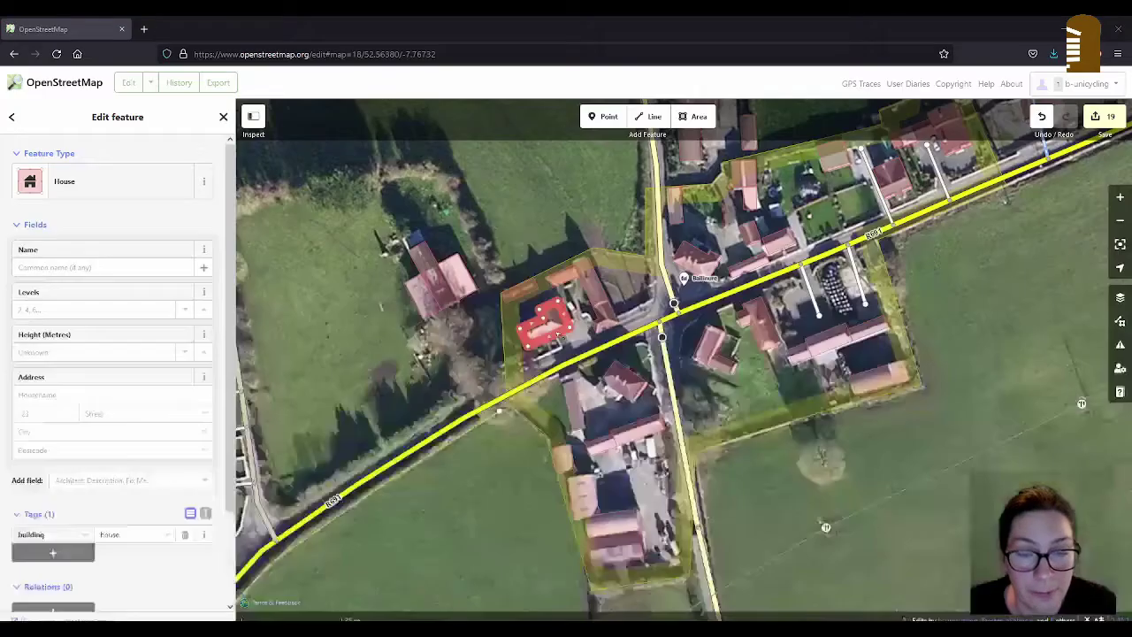
scroll(553, 335, up, 2)
scroll(553, 334, up, 1)
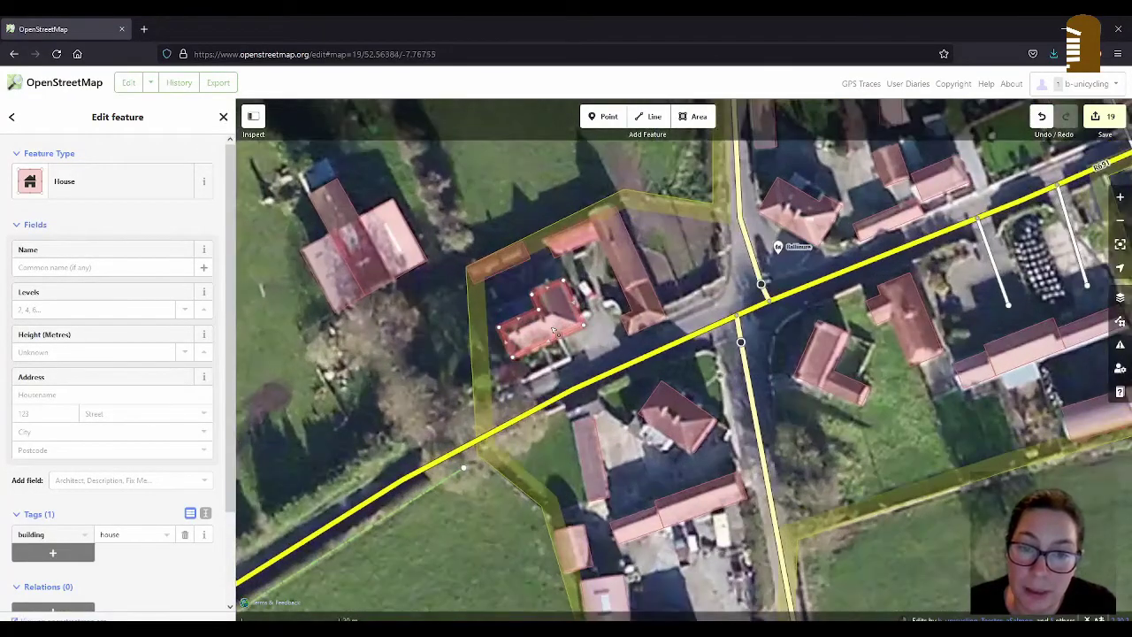
click(72, 559)
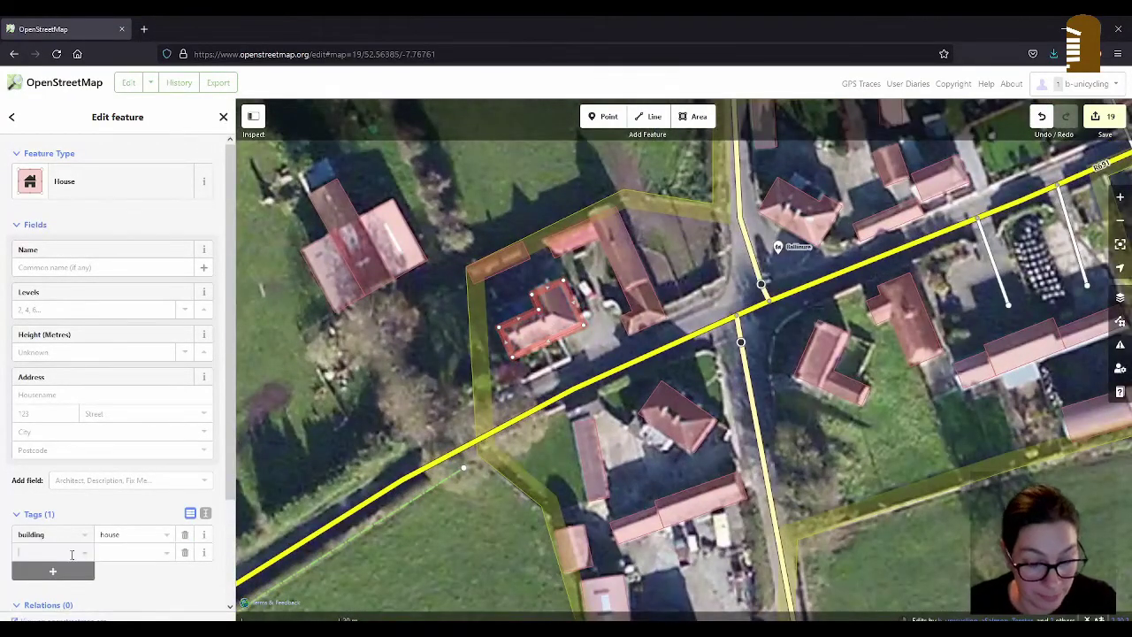
text(roof:shape)
key(Tab)
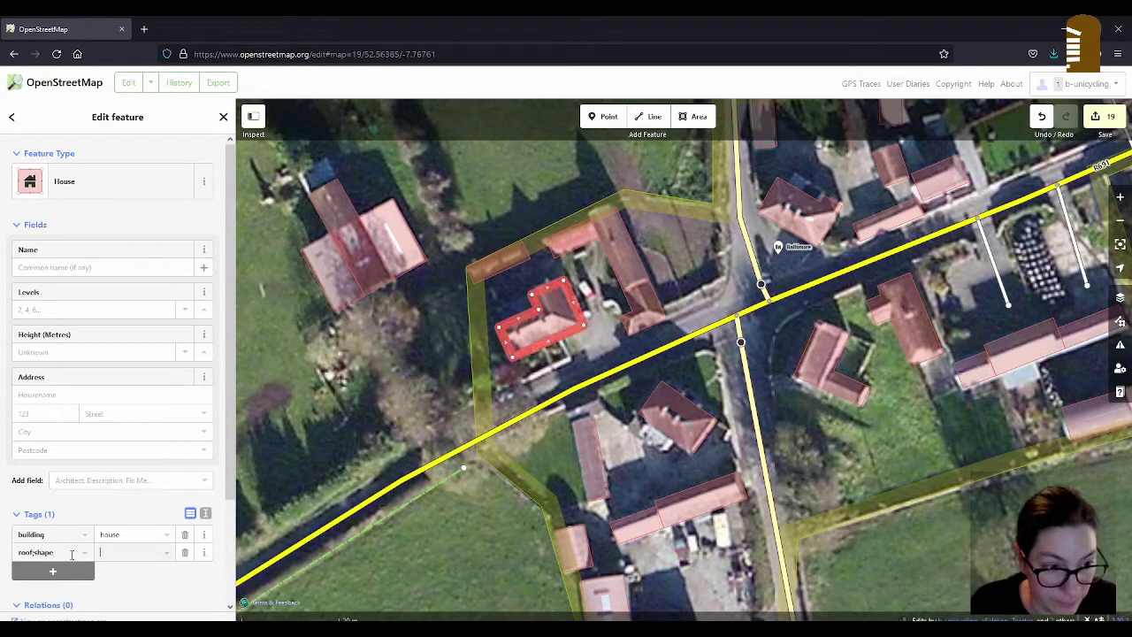
text(gab)
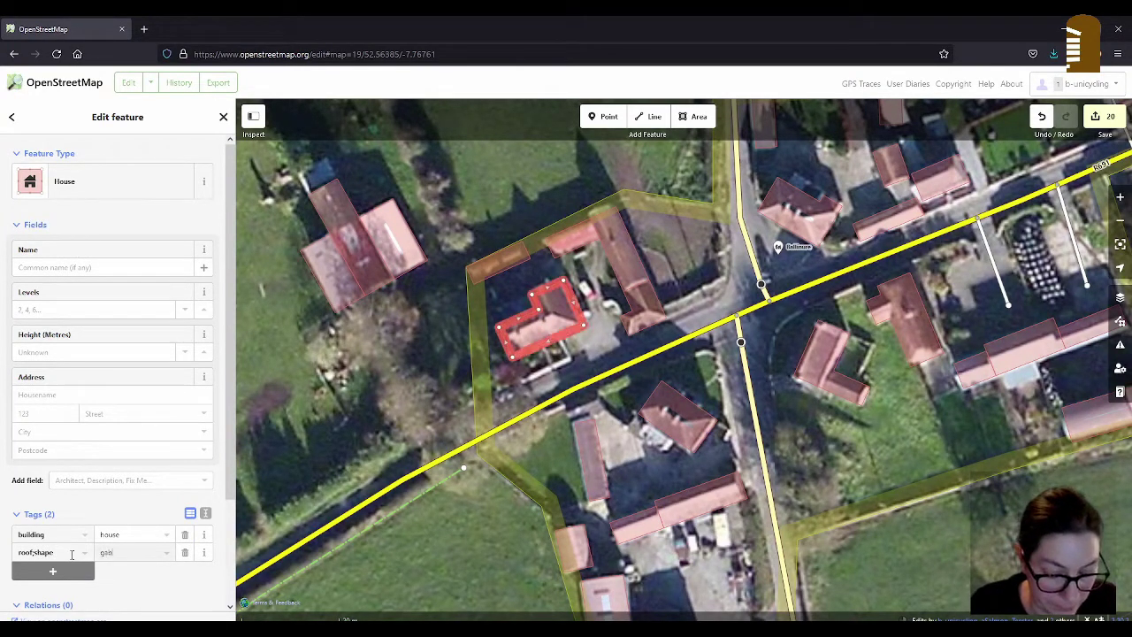
text(led)
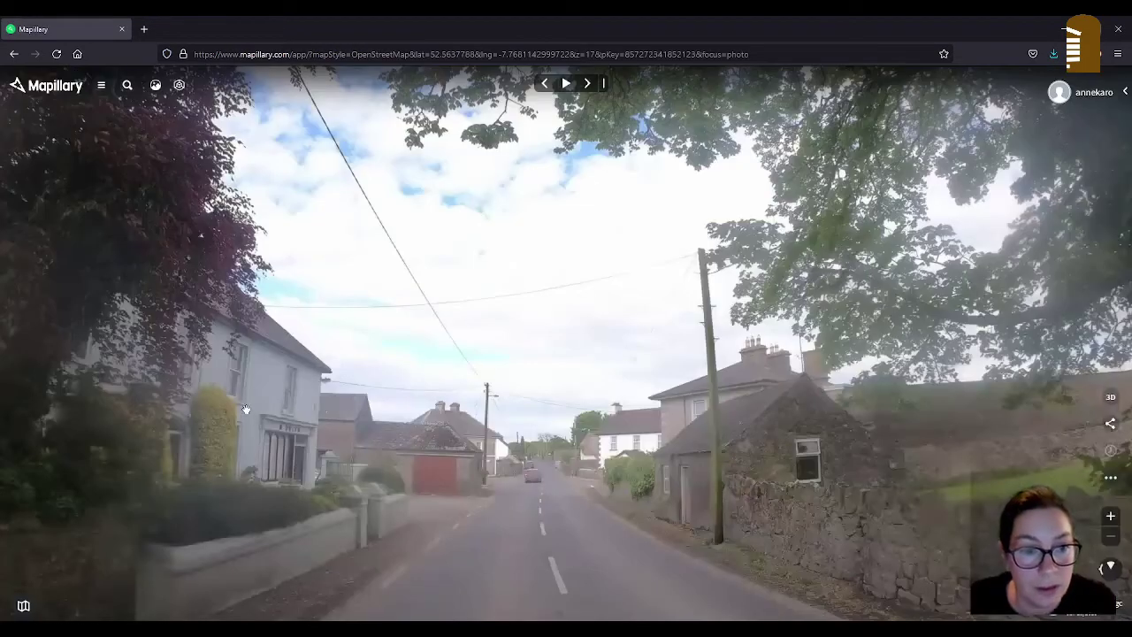
Check the house in the Mapillary street view, return to the OpenStreetMap editor and add the tag roof:material=slate to it
key(Up)
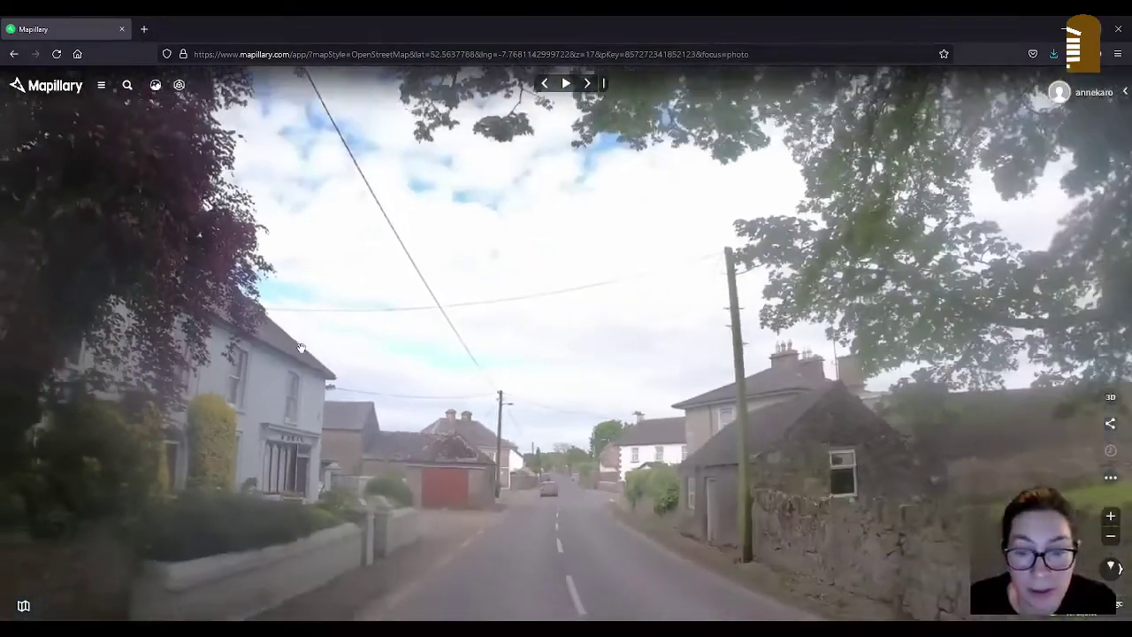
key(Up)
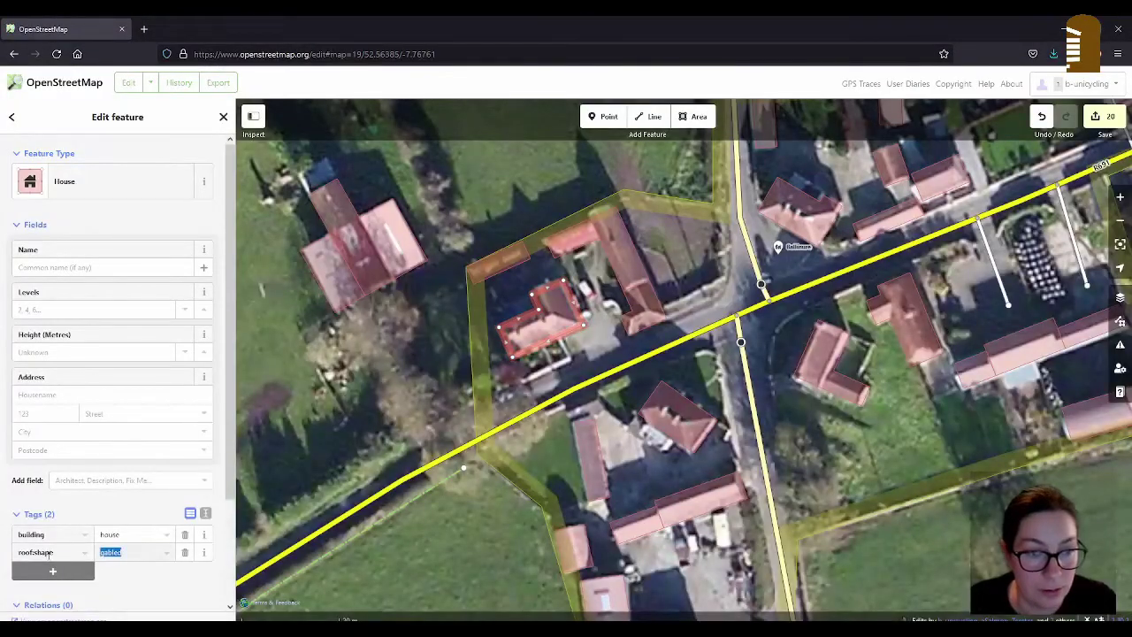
click(58, 571)
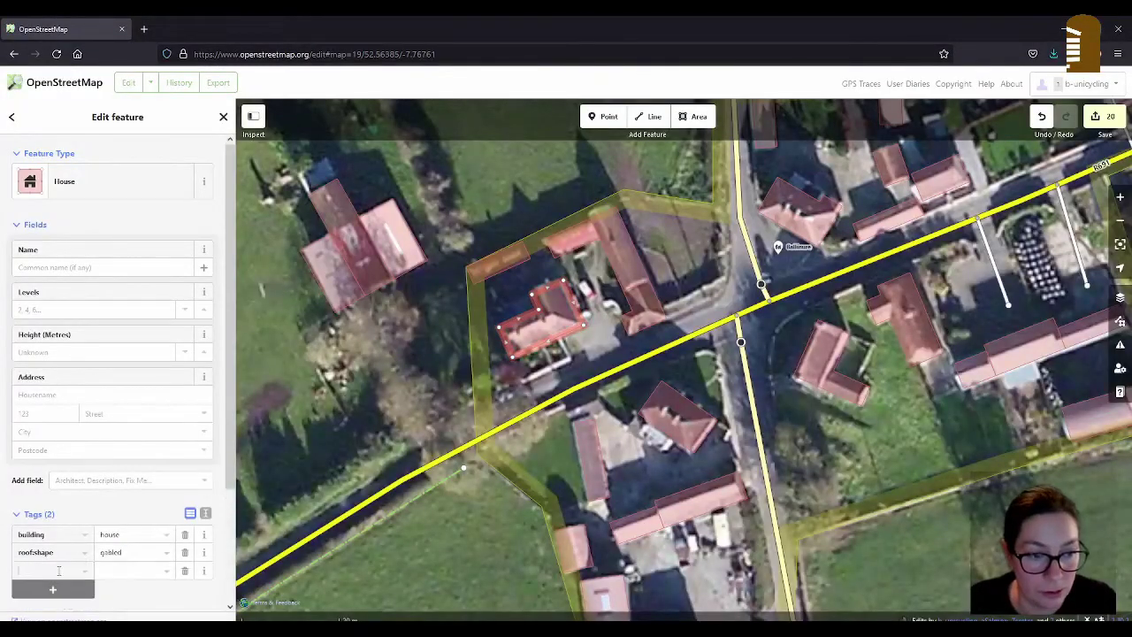
text(roof:mater)
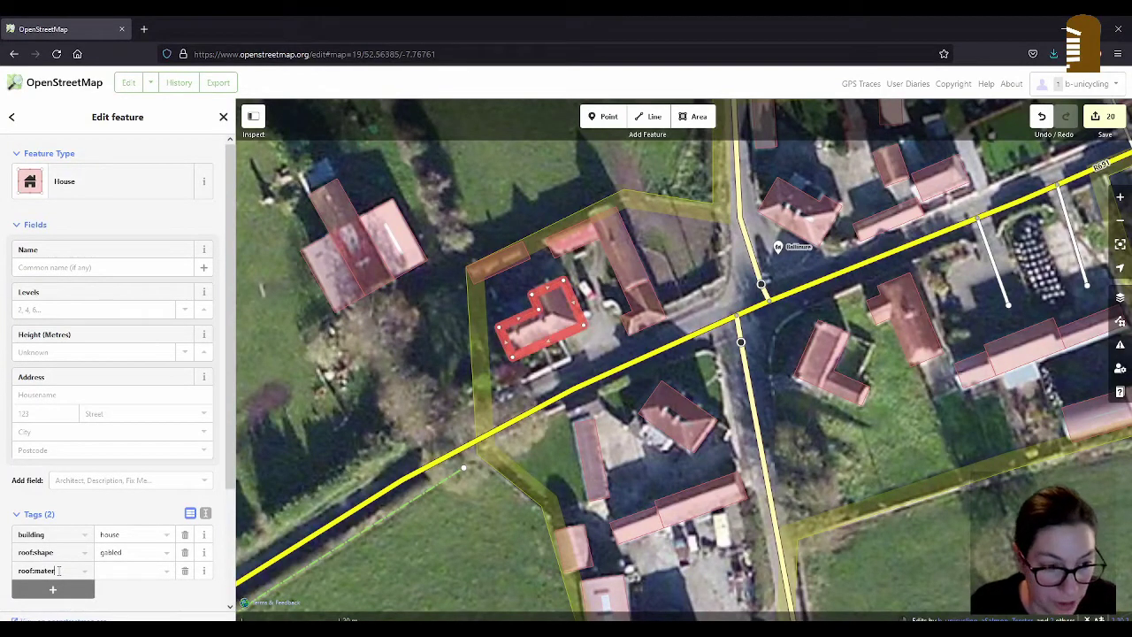
text(ial)
key(Tab)
text(slate)
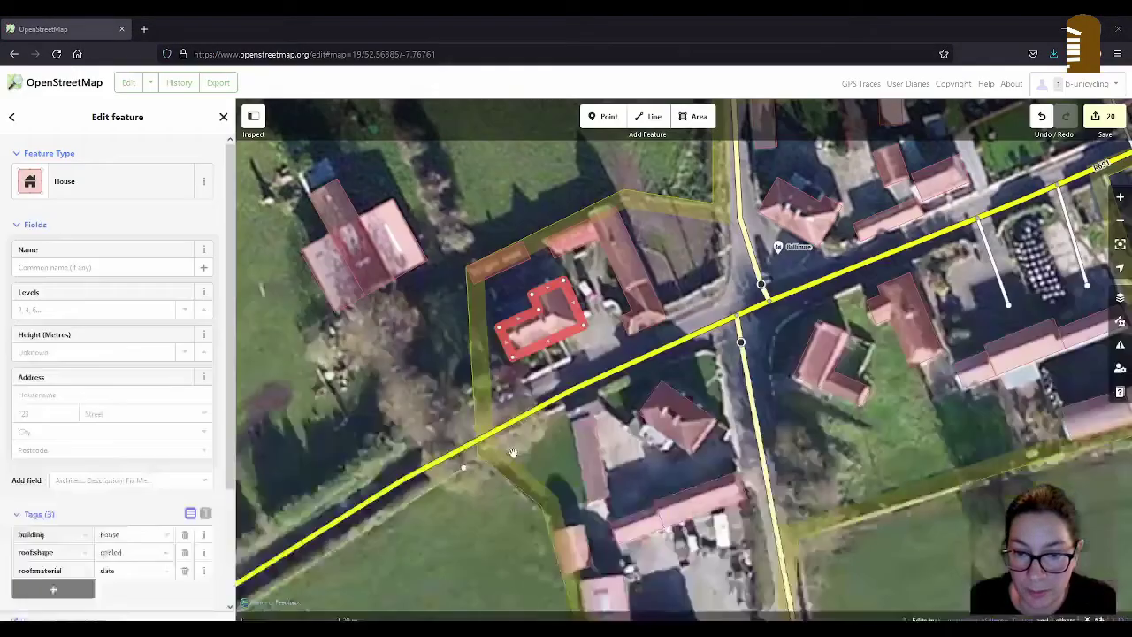
text(s)
Draw a small rectangular building along the south side of the R691 opposite the L-shaped house and square its corners
scroll(590, 411, up, 3)
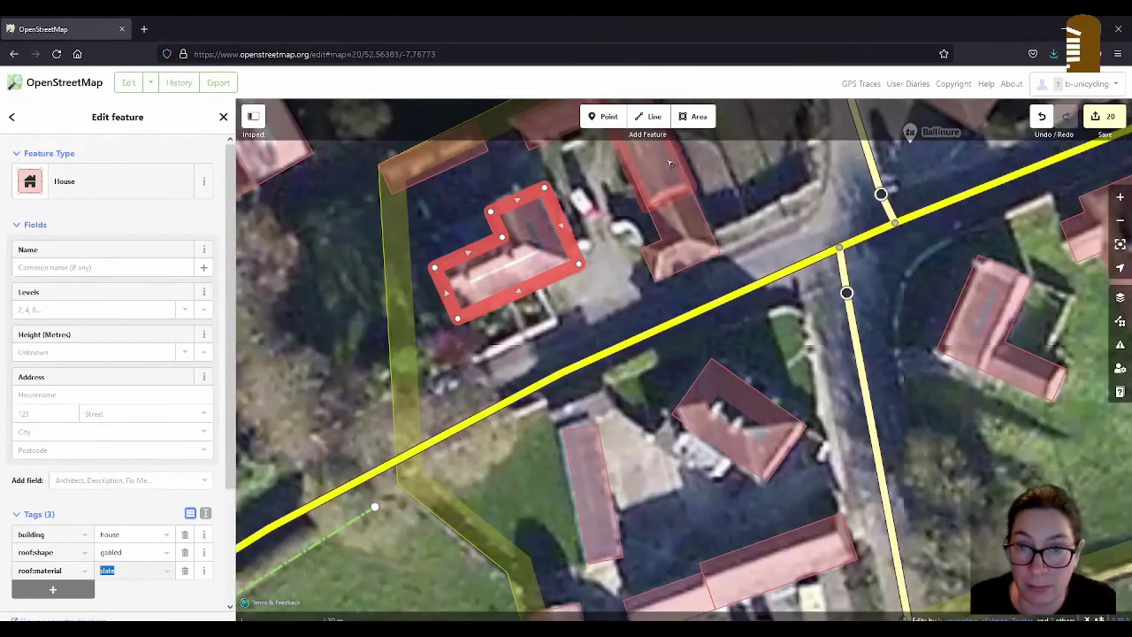
click(693, 117)
click(549, 398)
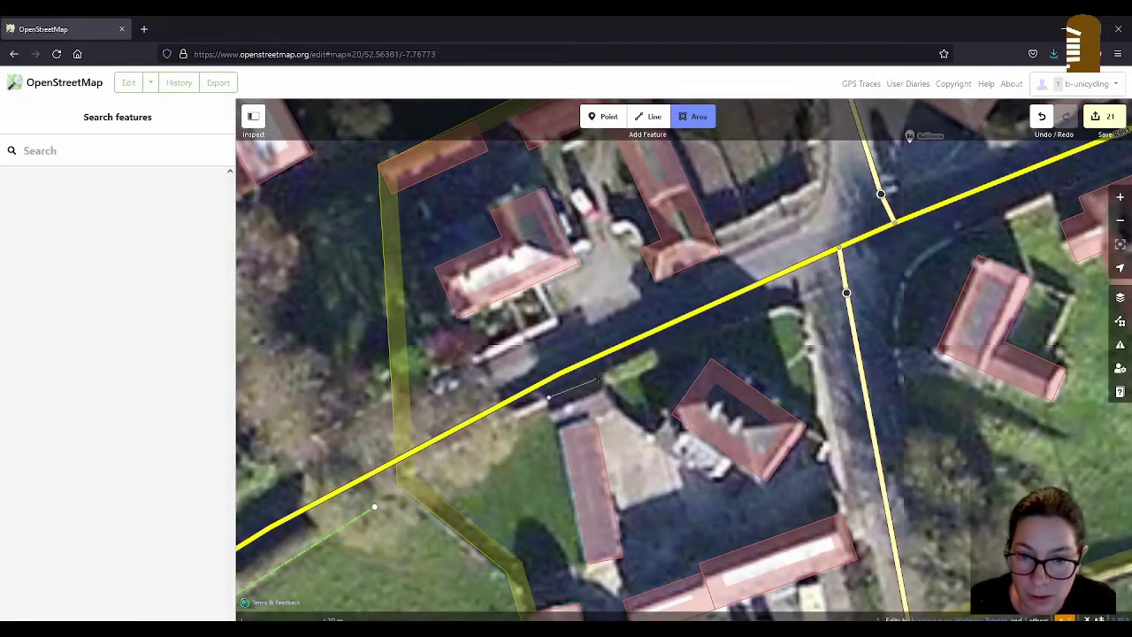
click(605, 375)
click(618, 408)
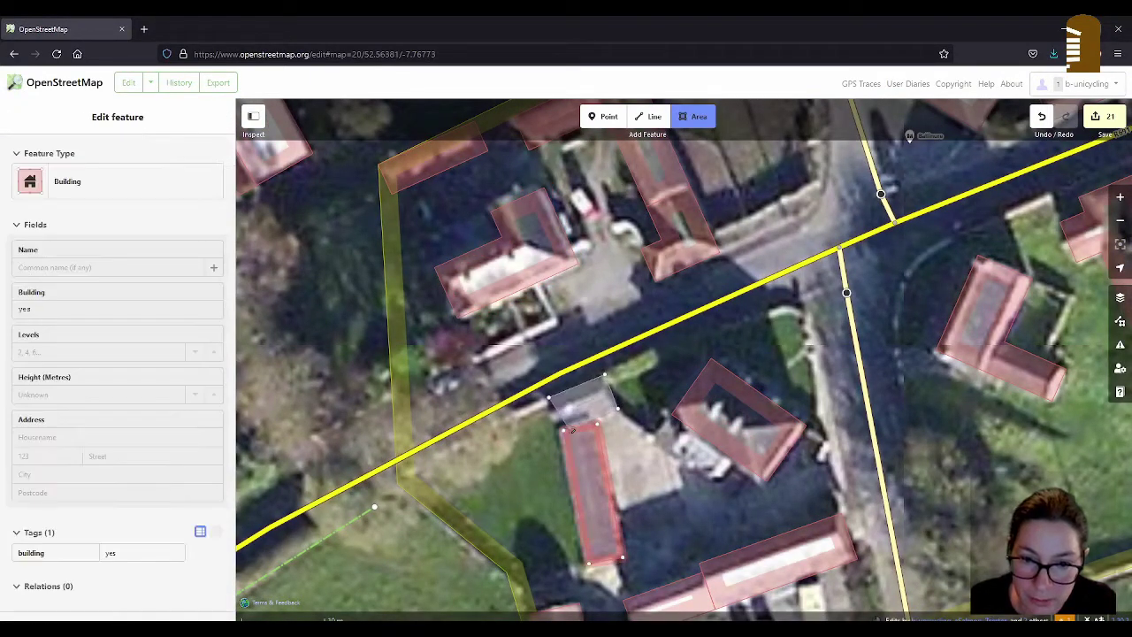
scroll(562, 424, up, 3)
double_click(559, 428)
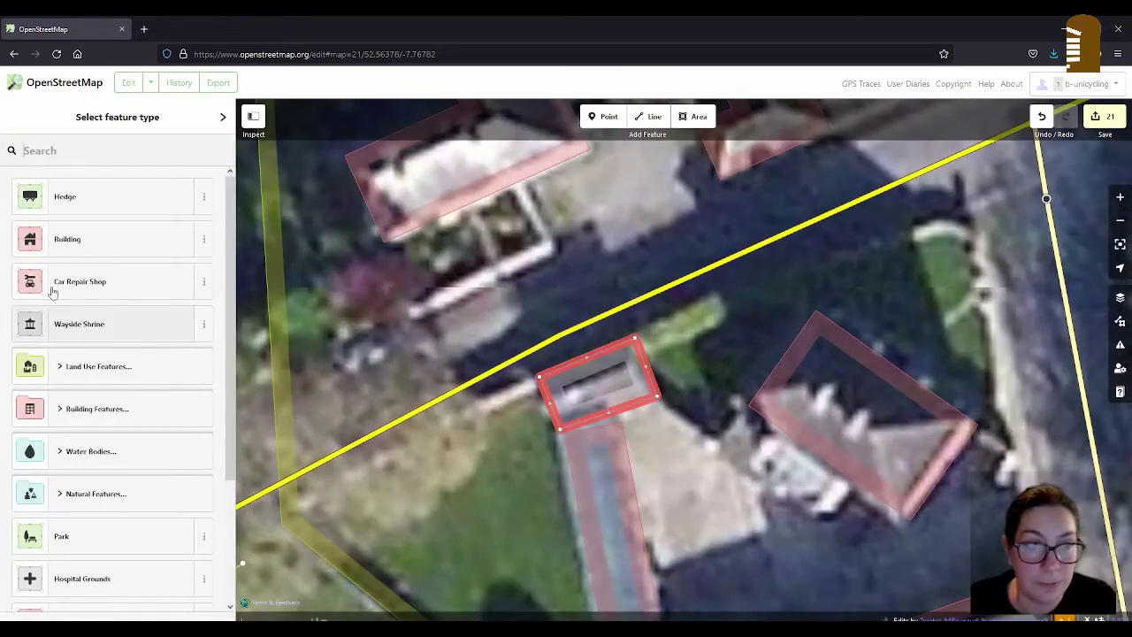
click(62, 239)
key(q)
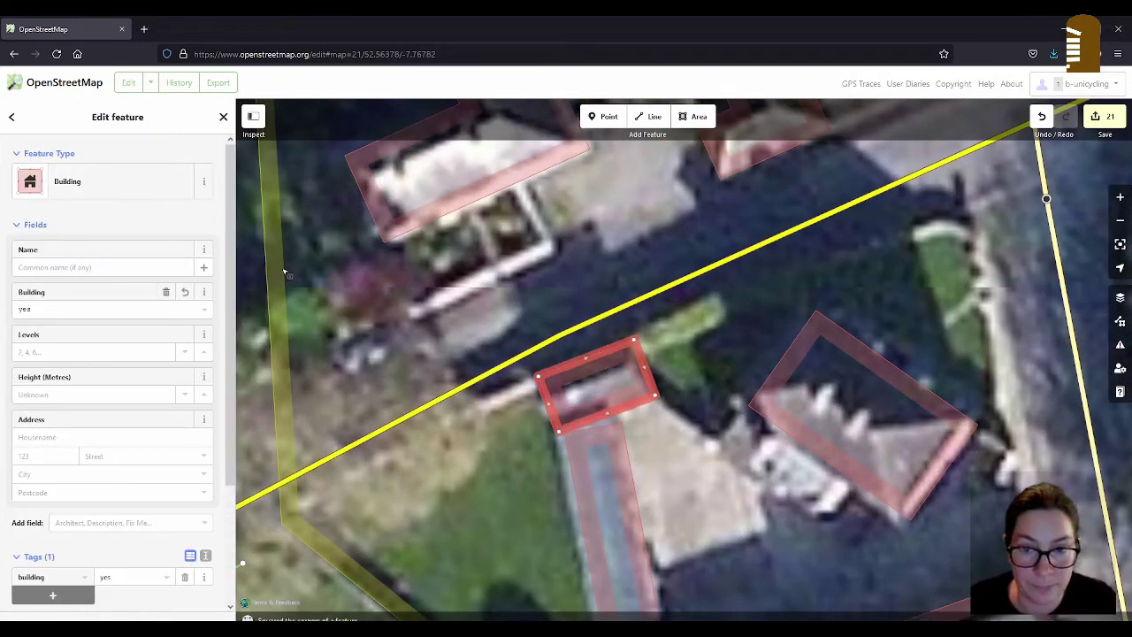
Set the small roadside building's type to house and its levels to 1
click(46, 310)
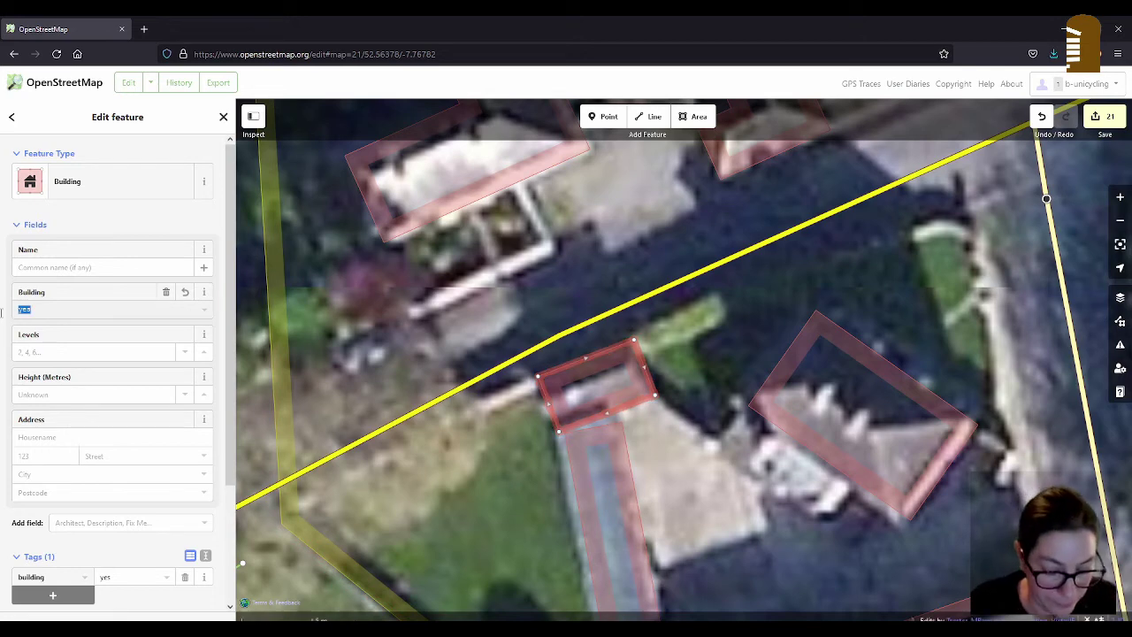
text(house)
click(364, 372)
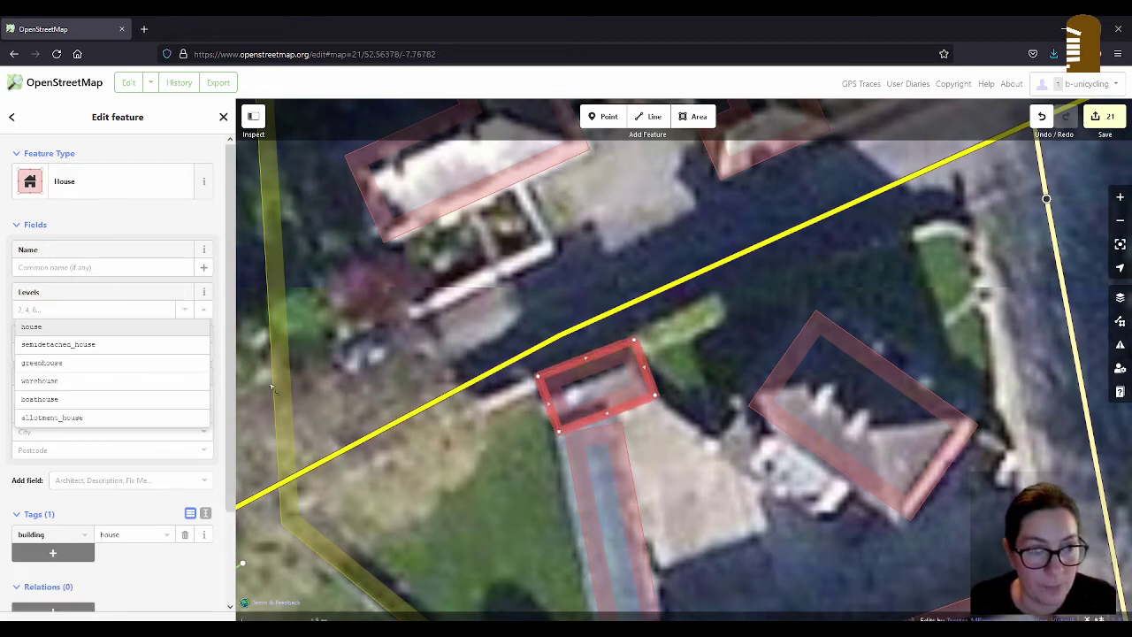
click(534, 375)
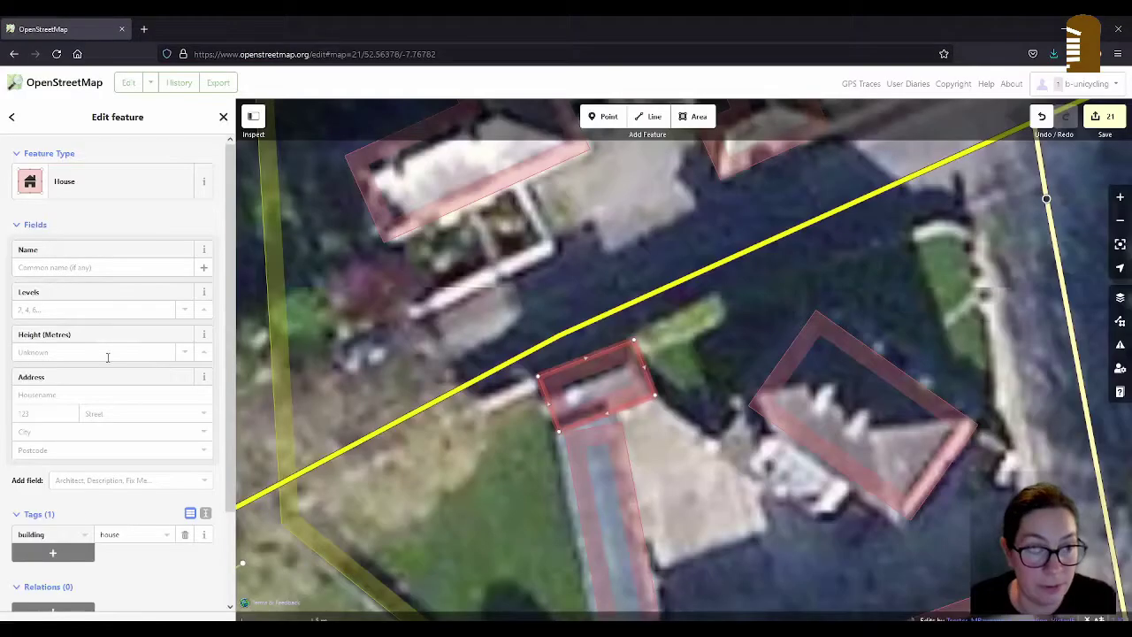
click(59, 304)
text(1)
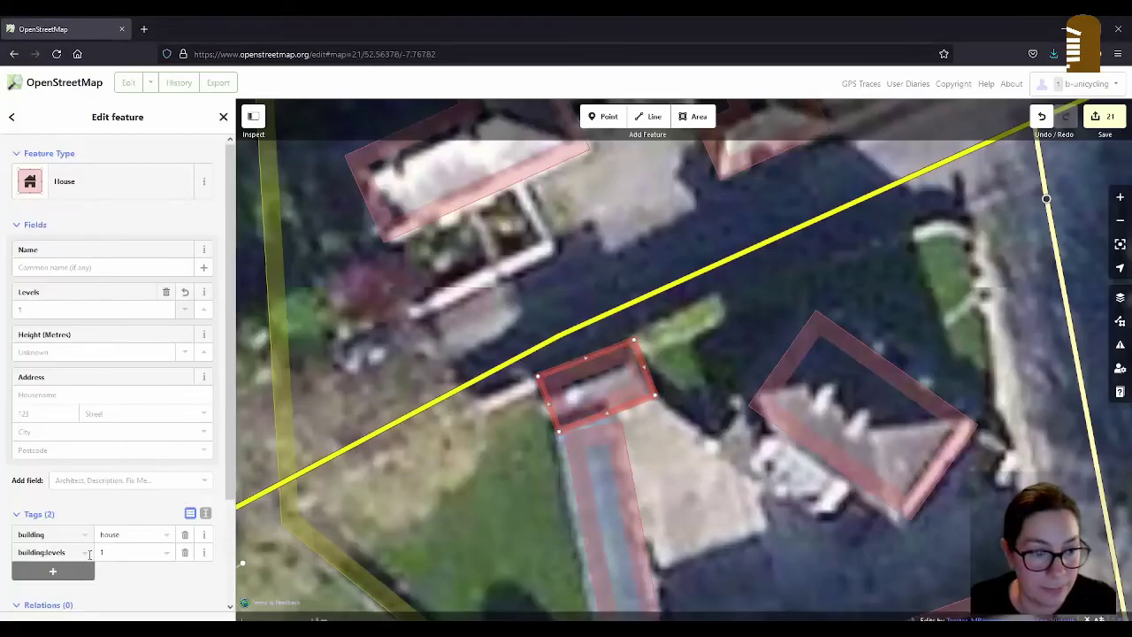
Enter a roof tag for the small roadside house
click(71, 569)
text(roof)
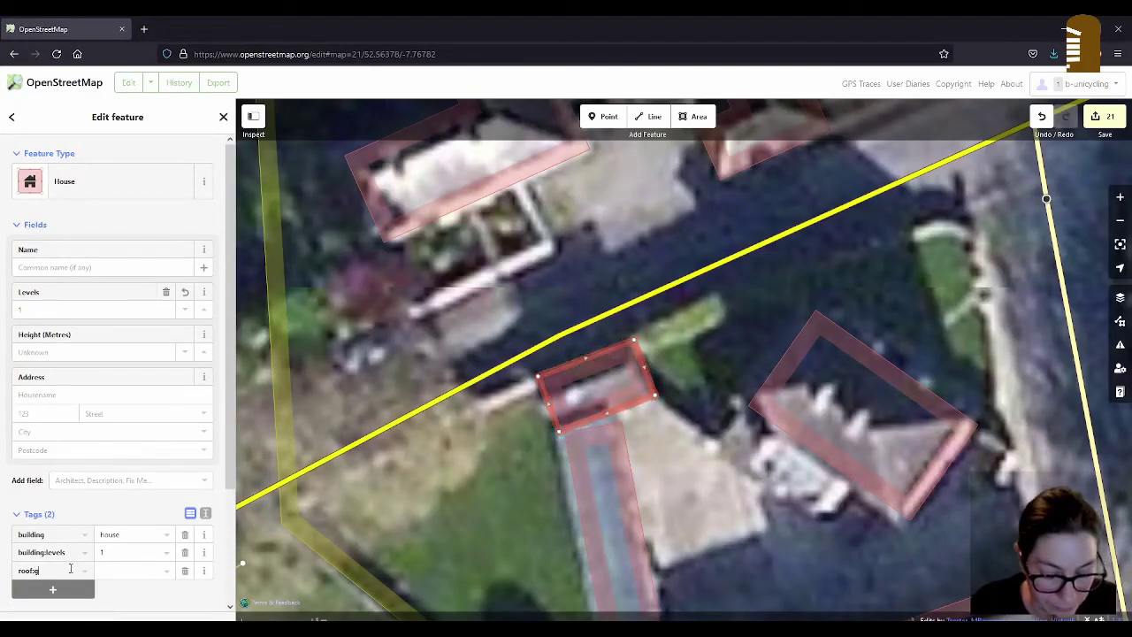
text(:g)
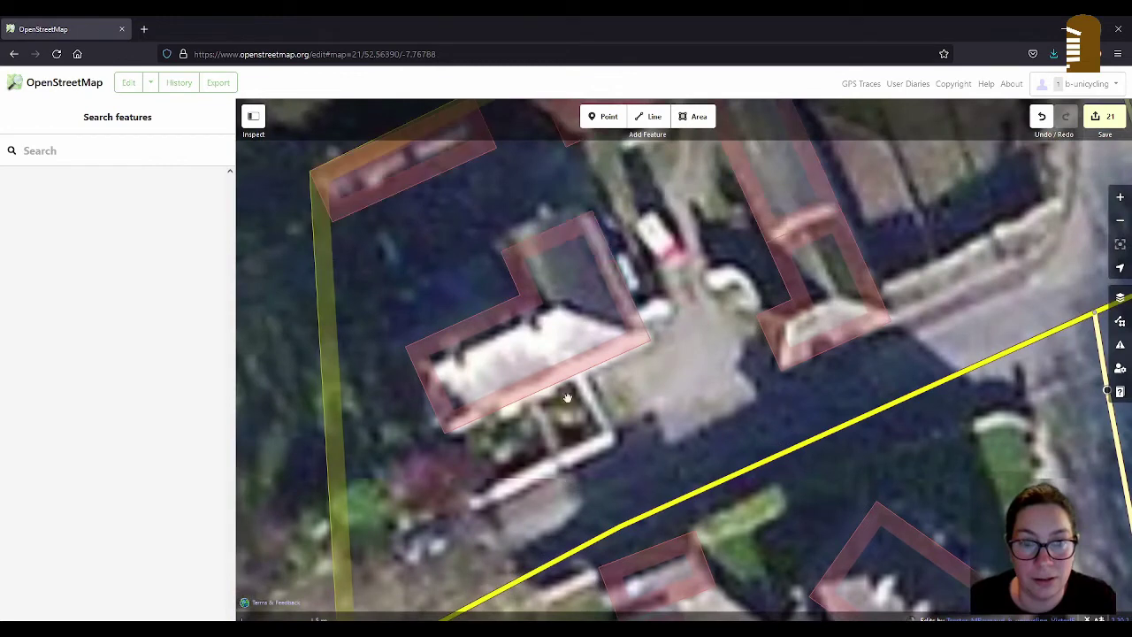
Select the slate-roofed L-shaped house, set its levels to 2 and deselect it
click(573, 380)
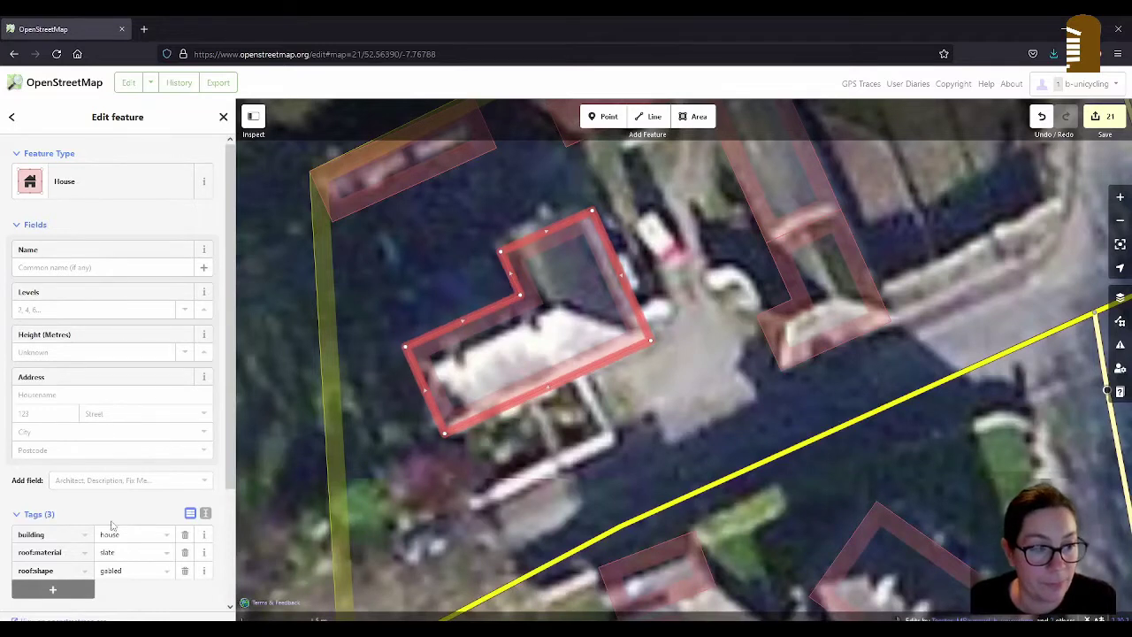
click(88, 310)
text(2)
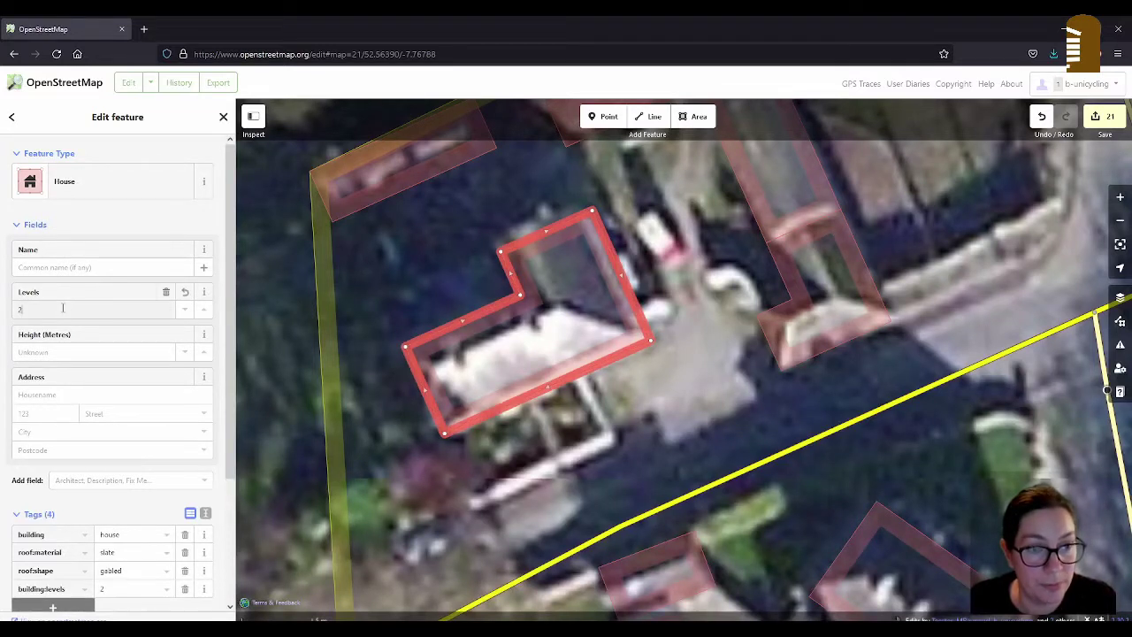
click(594, 117)
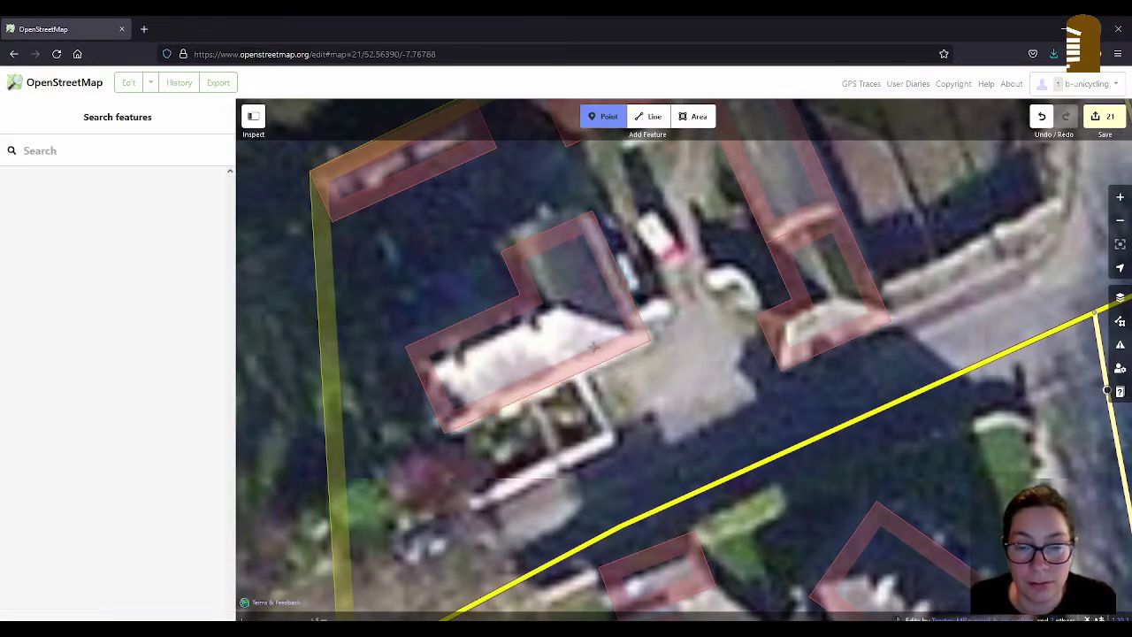
key(Escape)
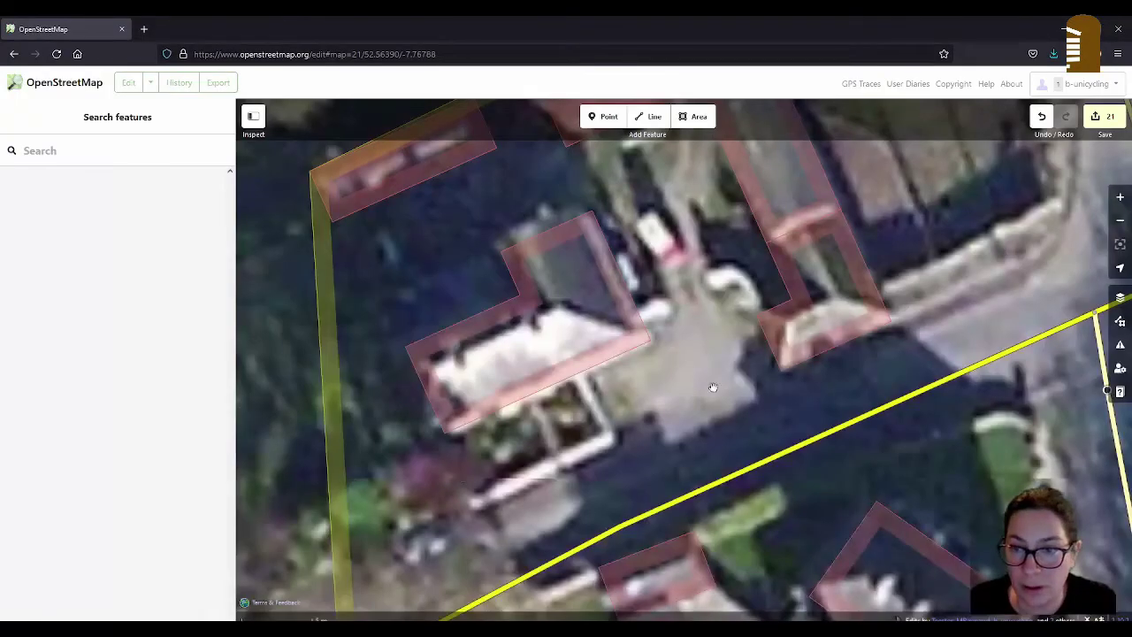
Select the roadside building just east of the L-shaped house, set its levels to 1 and its building type to garage
scroll(713, 388, down, 3)
click(668, 394)
scroll(560, 459, down, 1)
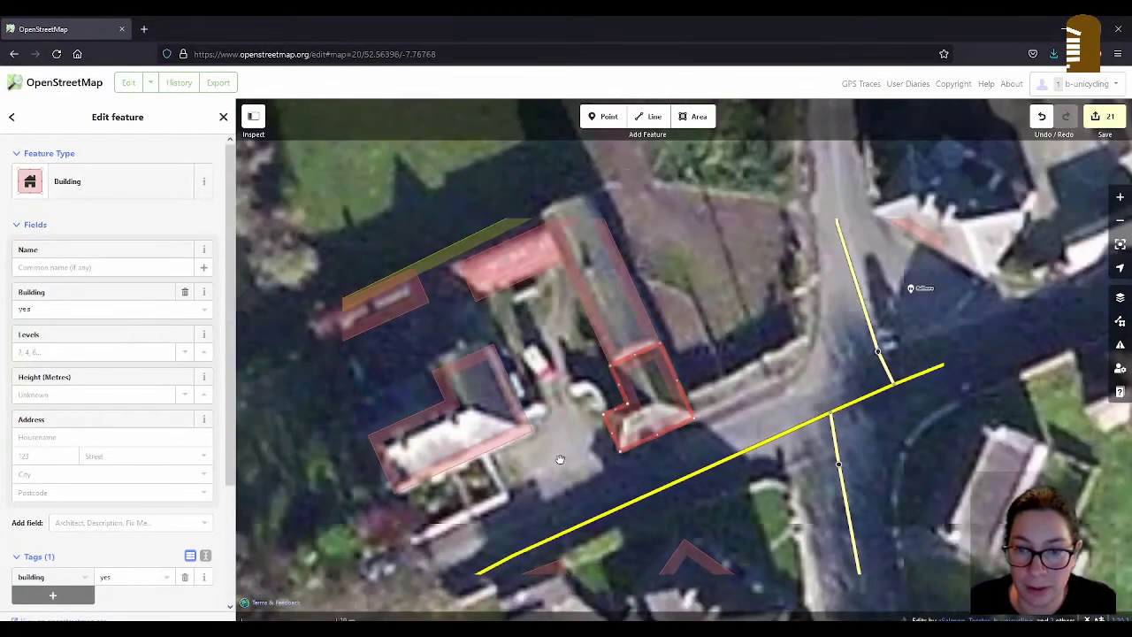
scroll(560, 459, down, 2)
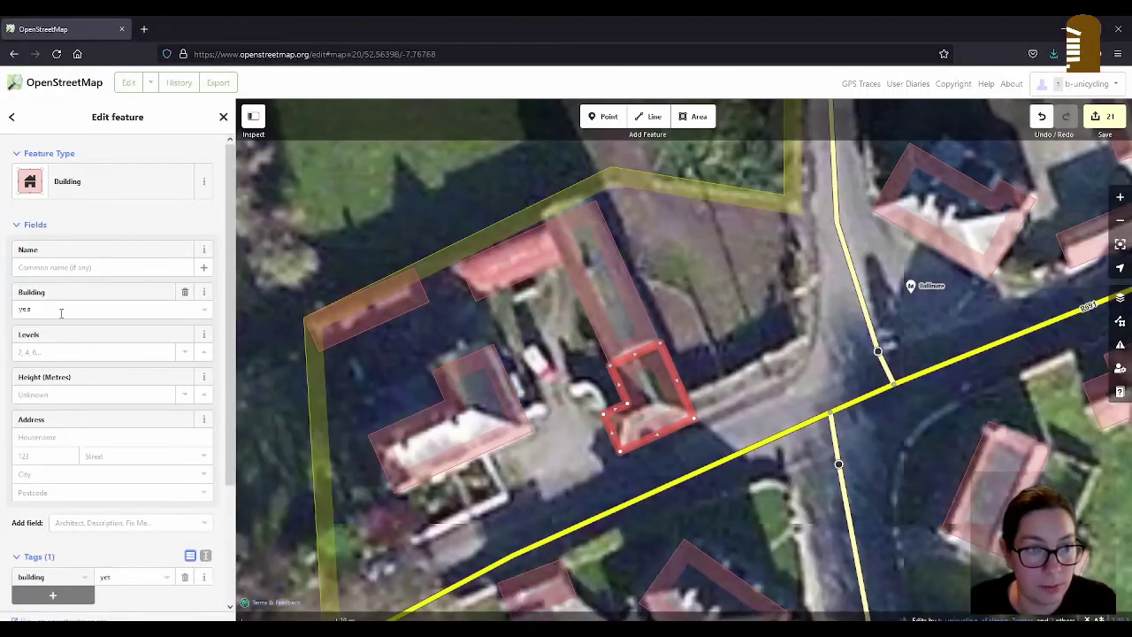
key(Tab)
text(1)
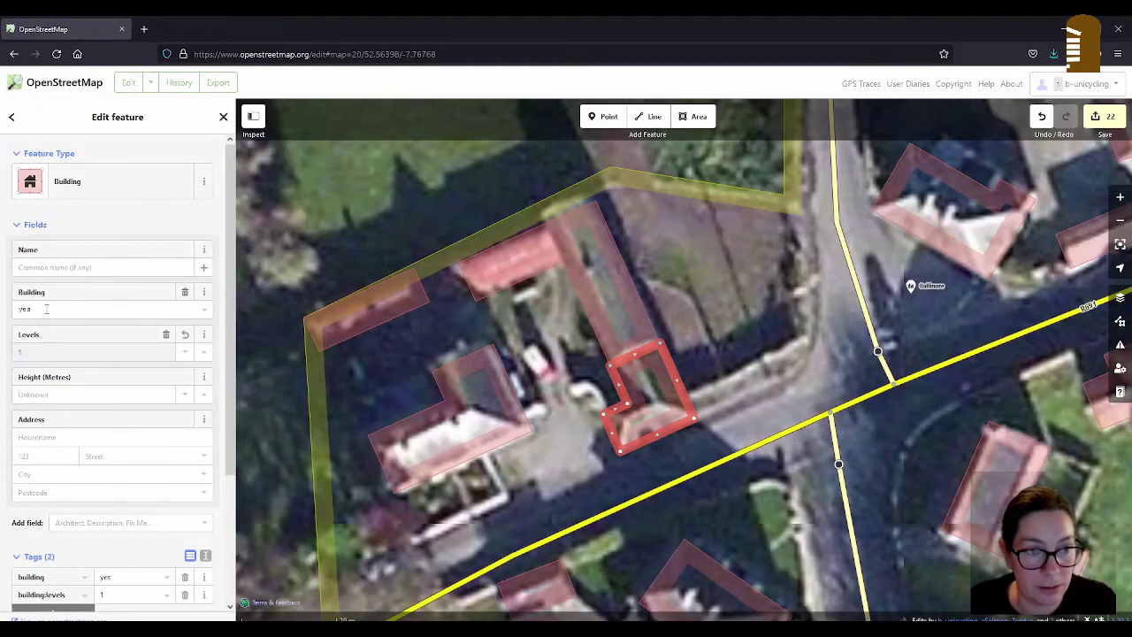
key(shift+Tab)
text(gara)
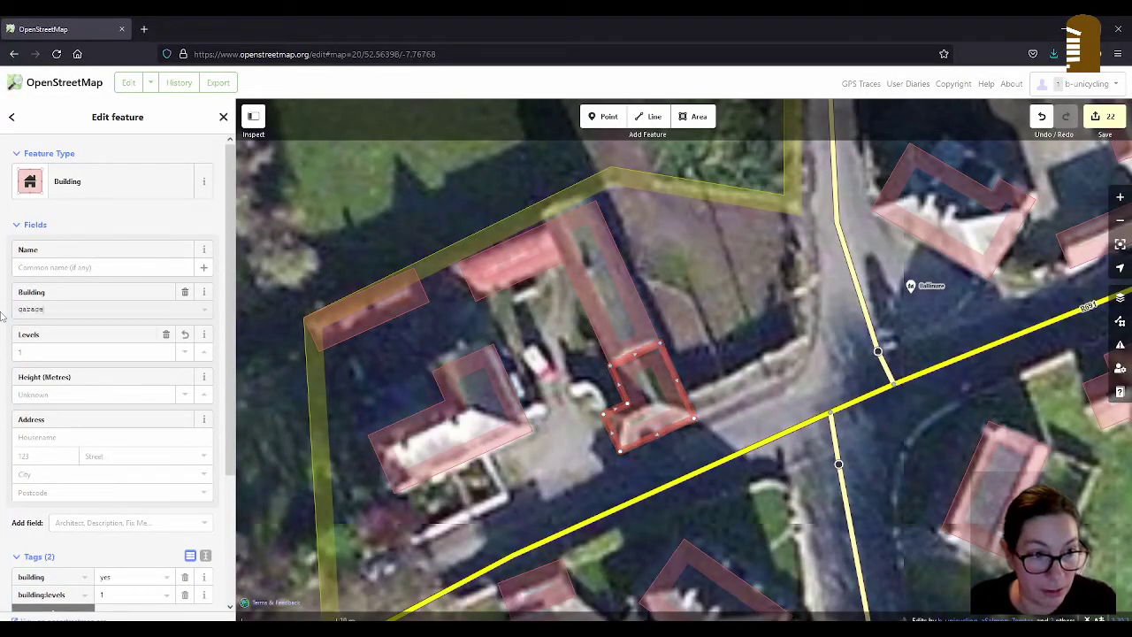
key(Return)
Add the tag roof:shape=hip to the garage and leave it
scroll(106, 353, down, 3)
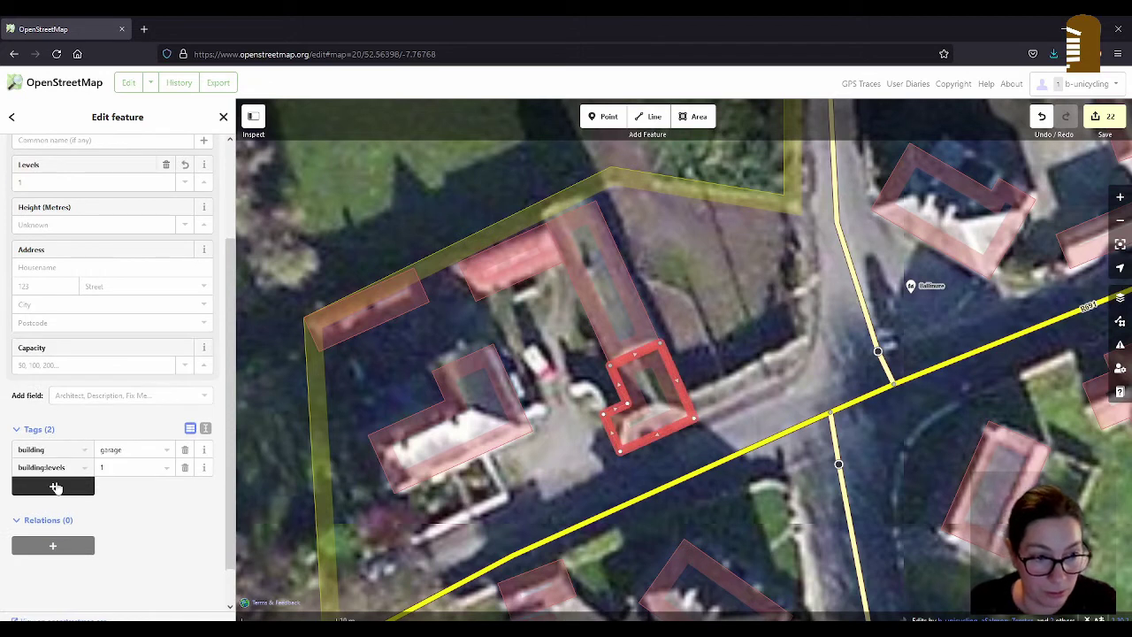
click(55, 487)
text(roof:sha)
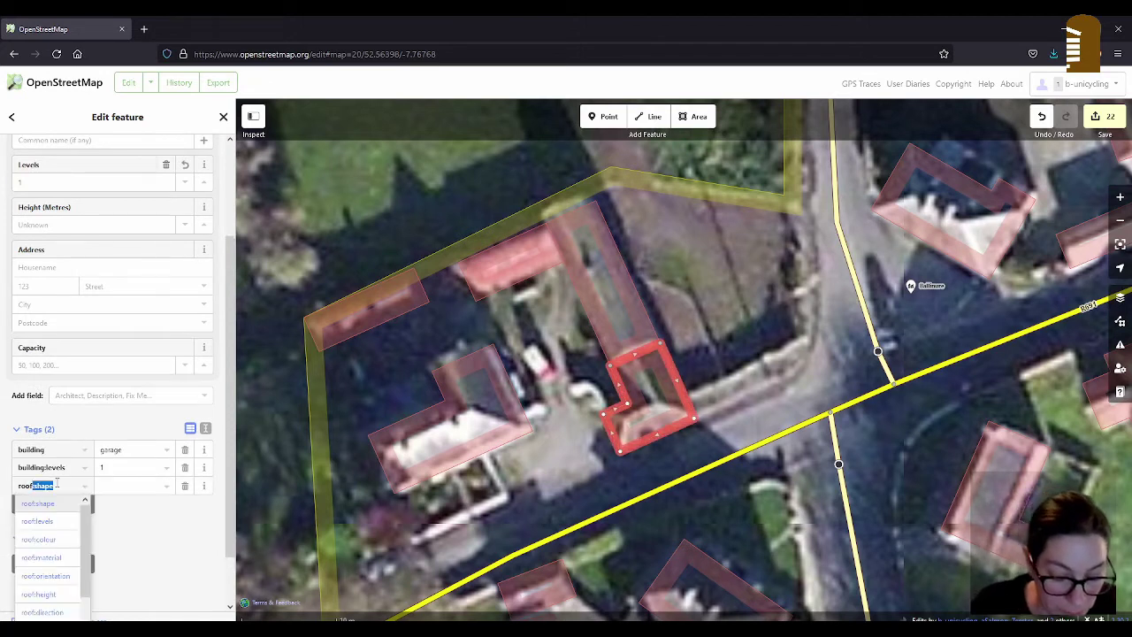
key(Tab)
text(hip)
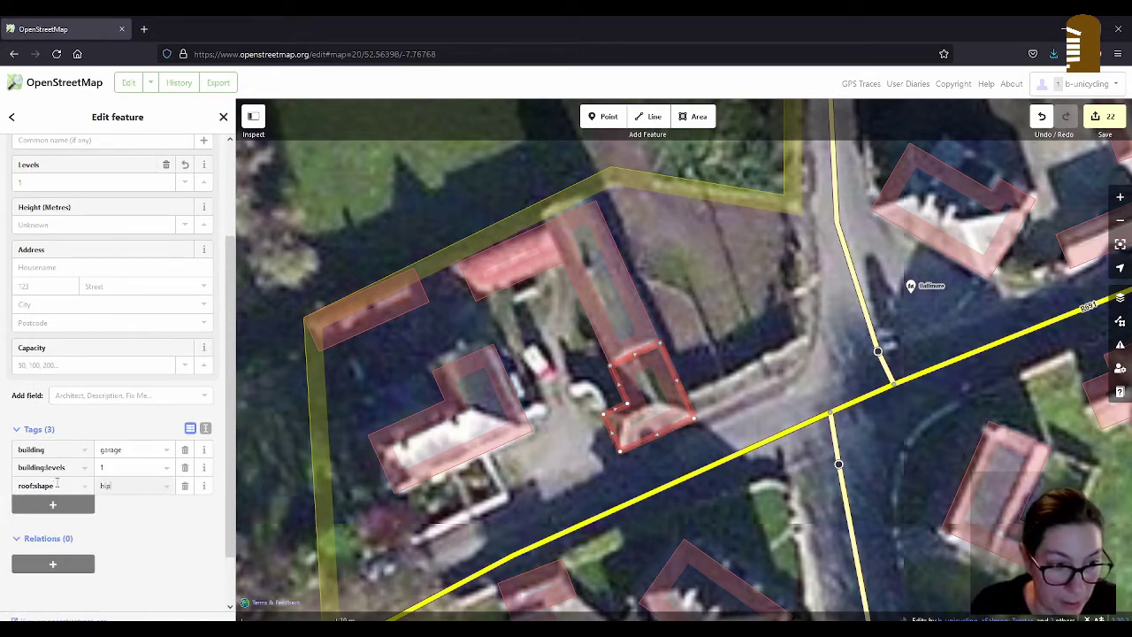
click(534, 433)
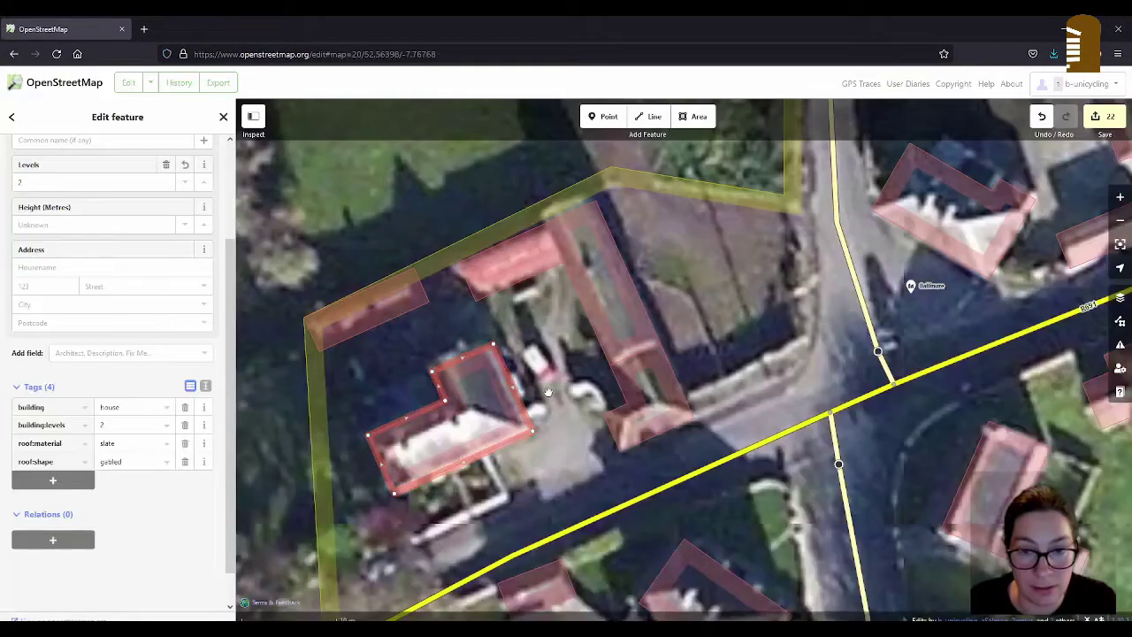
Add the tag roof:shape=gabled to the long, narrow building adjoining the roadside garage
click(605, 327)
click(71, 476)
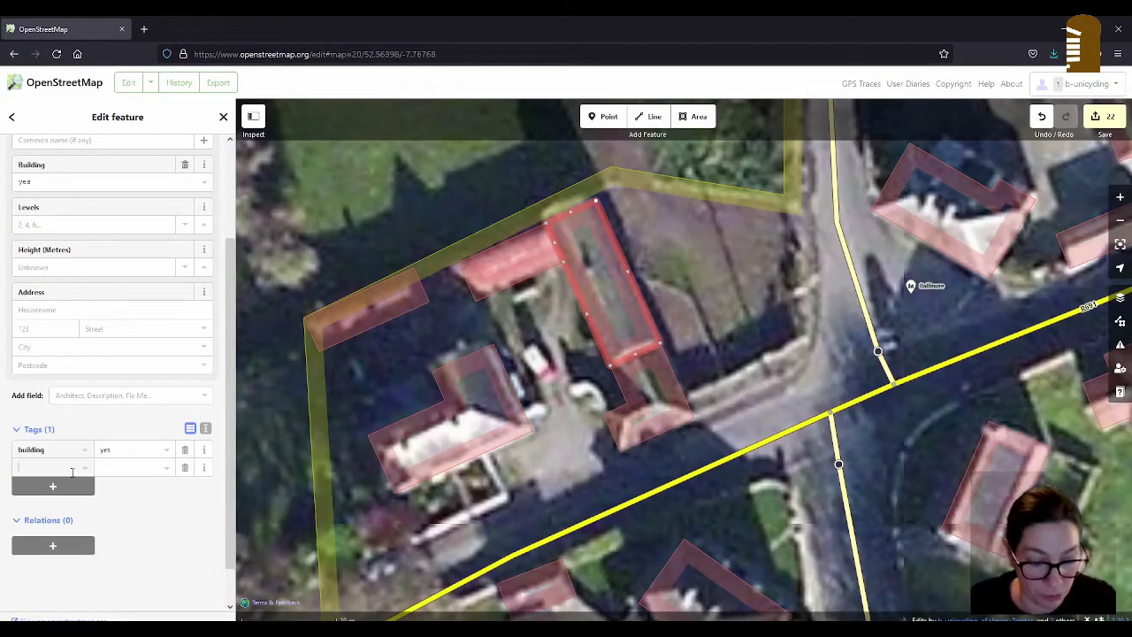
text(roof:shape)
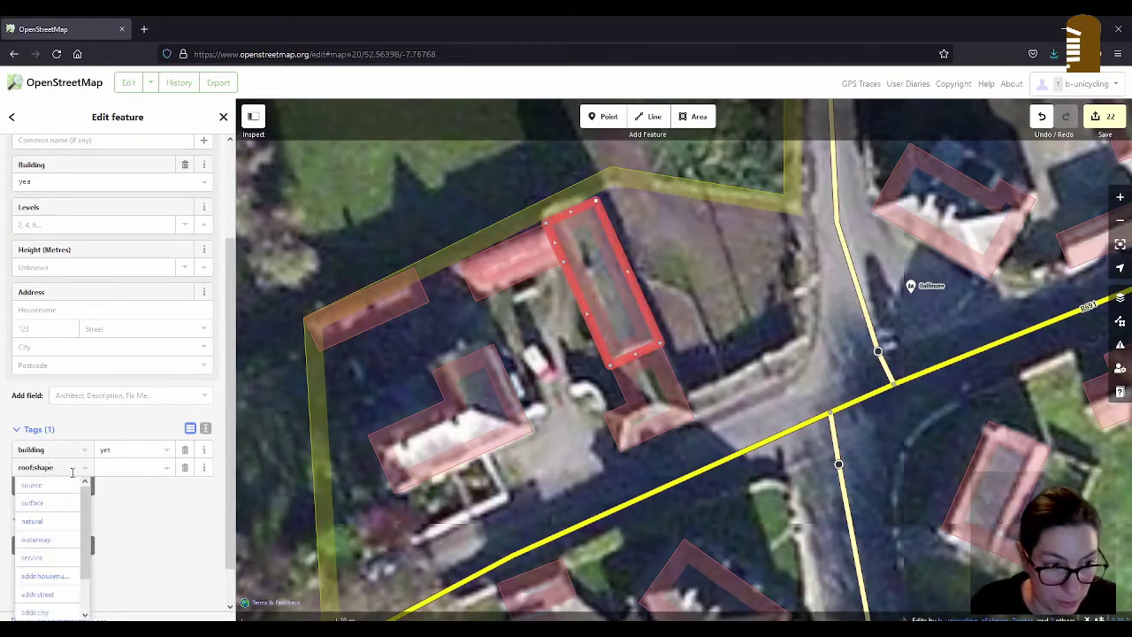
key(Tab)
text(gabeed)
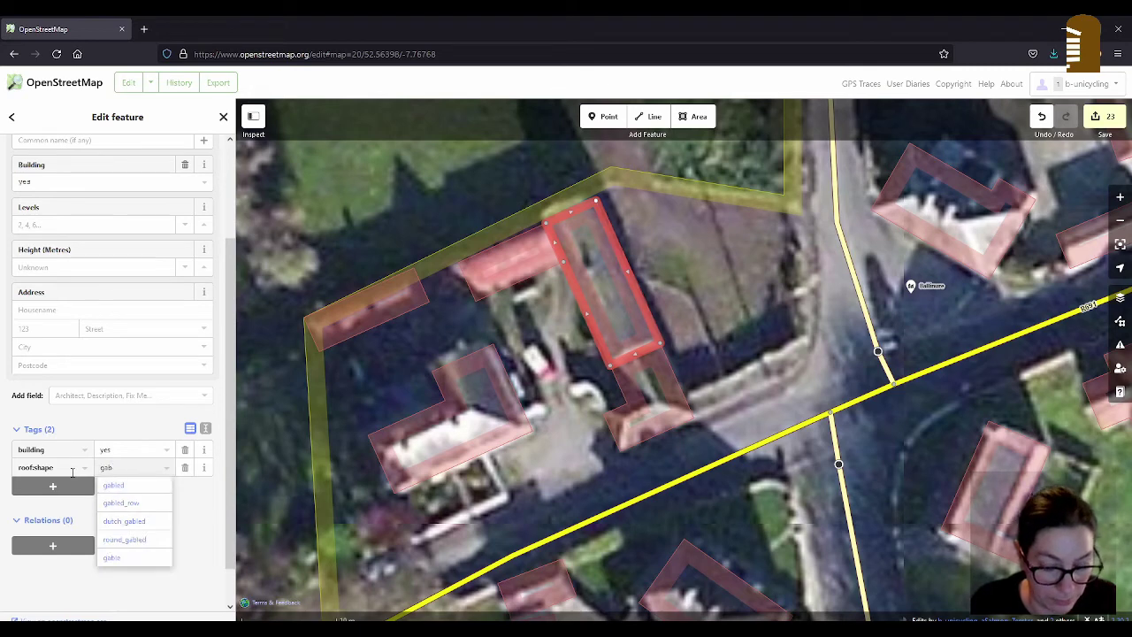
key(Return)
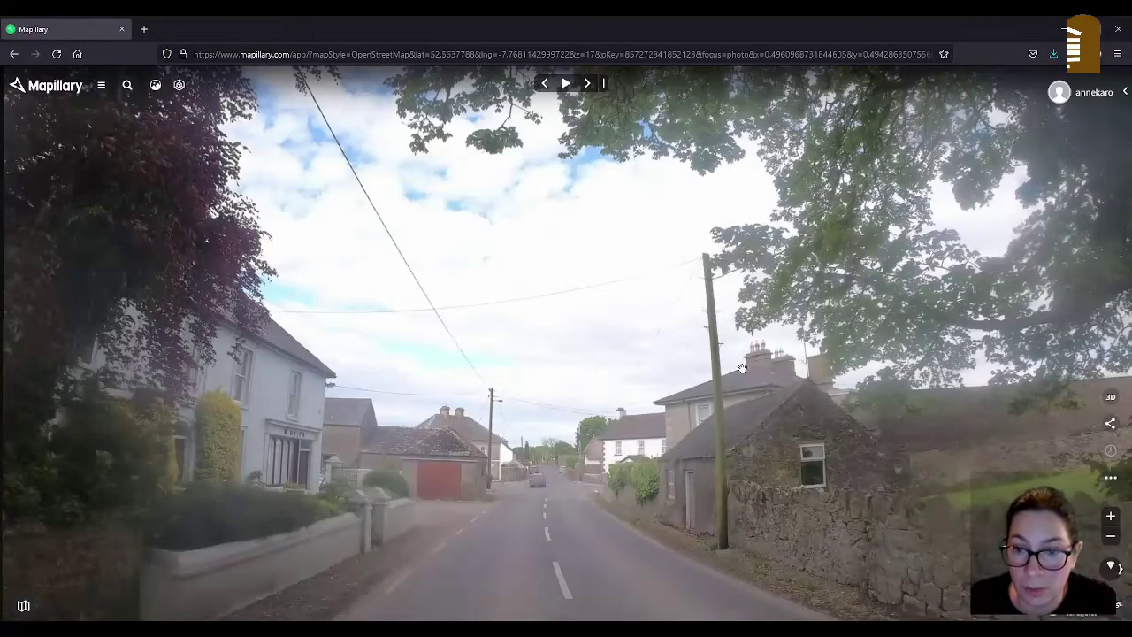
Check the street-level imagery in Mapillary, return to OpenStreetMap and tag the house southwest of the junction roof:shape=hipped
click(588, 84)
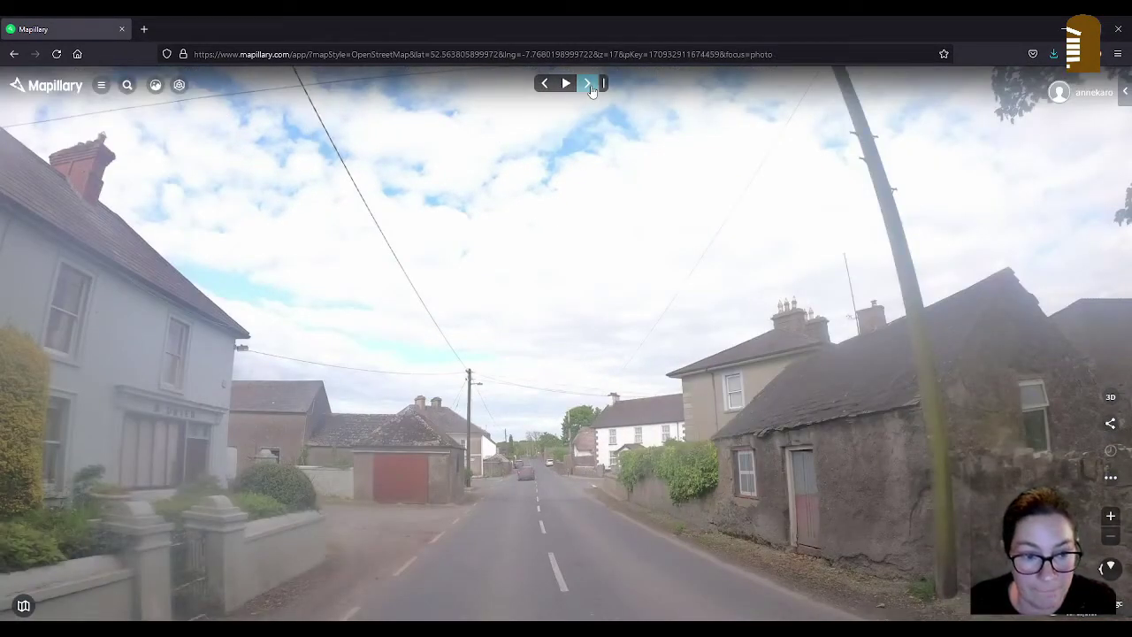
click(589, 84)
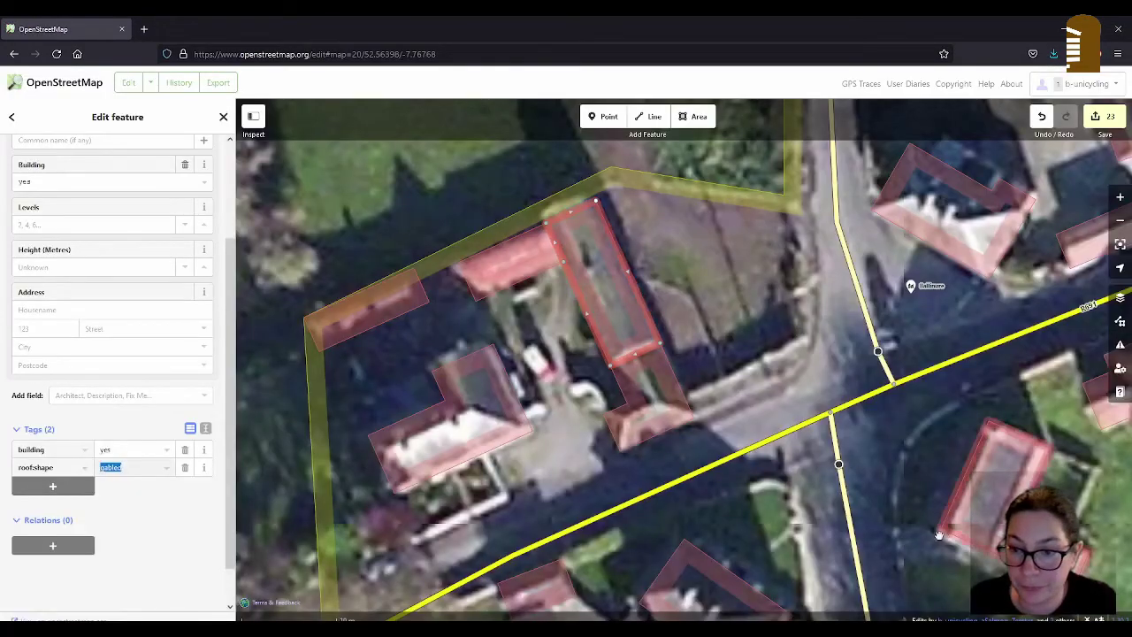
scroll(719, 427, up, 3)
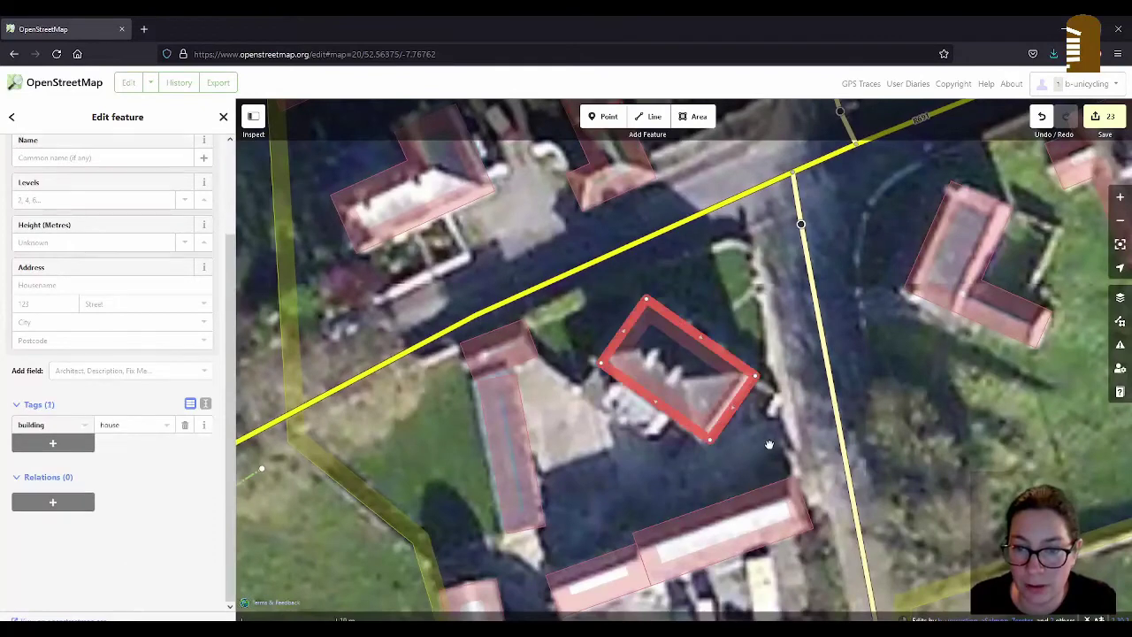
drag(736, 383, 656, 319)
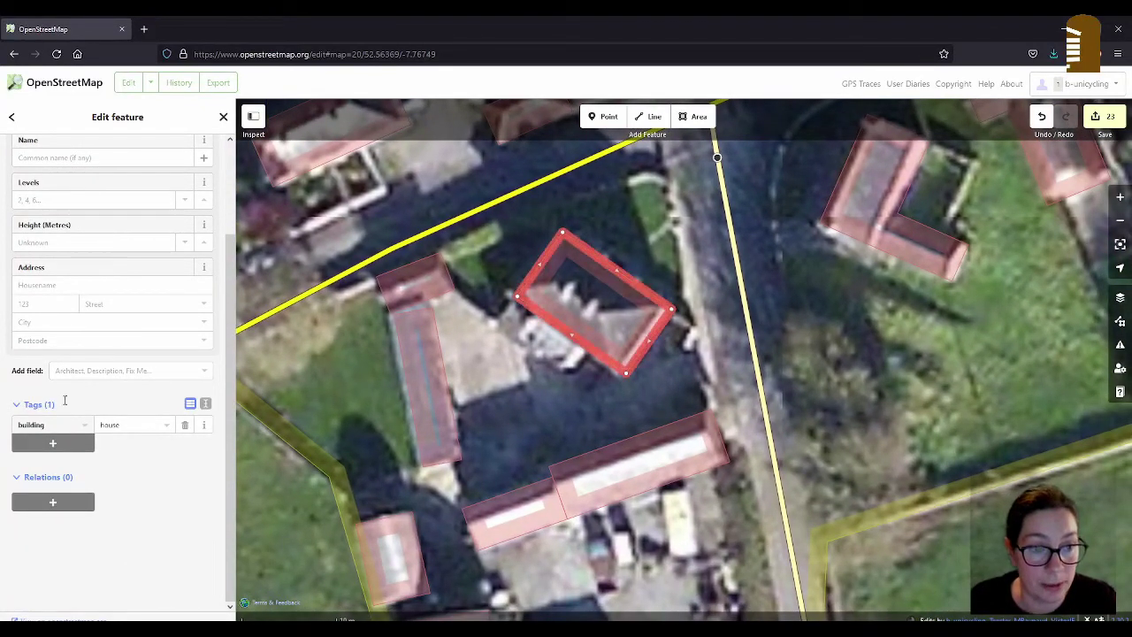
click(53, 444)
text(roof:)
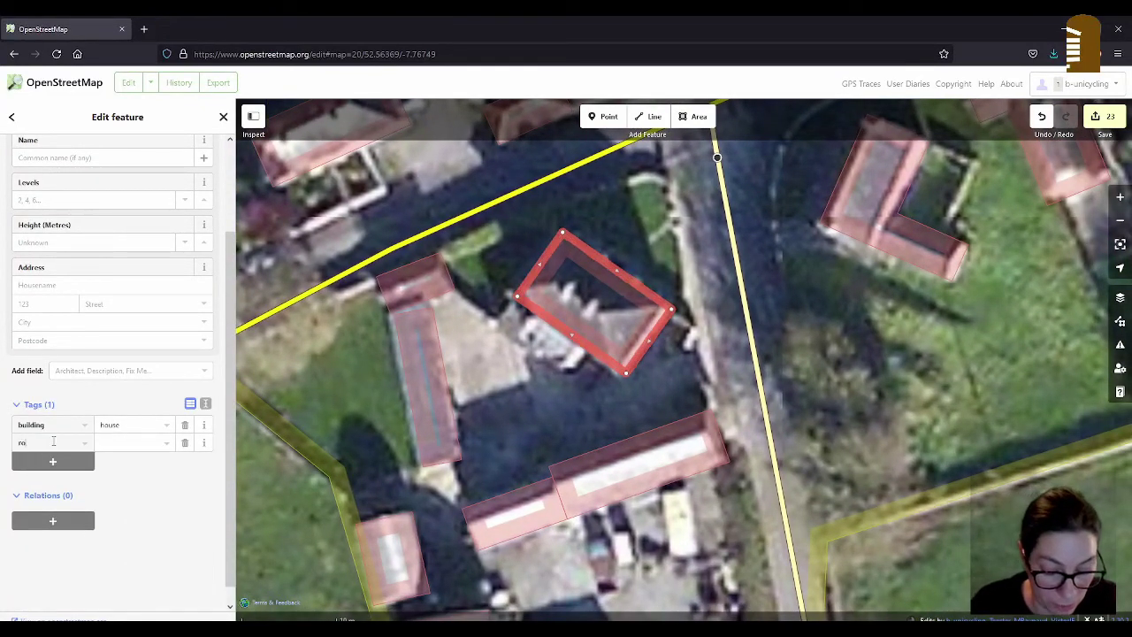
text(shape)
key(Tab)
text(hipped)
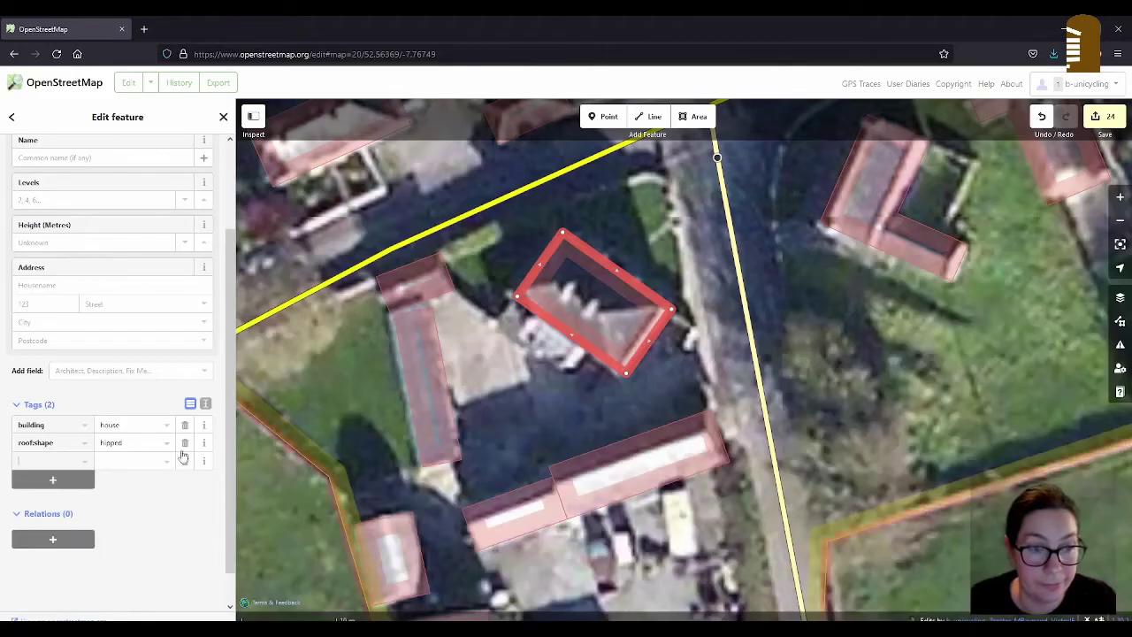
Set the hipped-roof house's levels to 2 and deselect it
click(68, 200)
text(2)
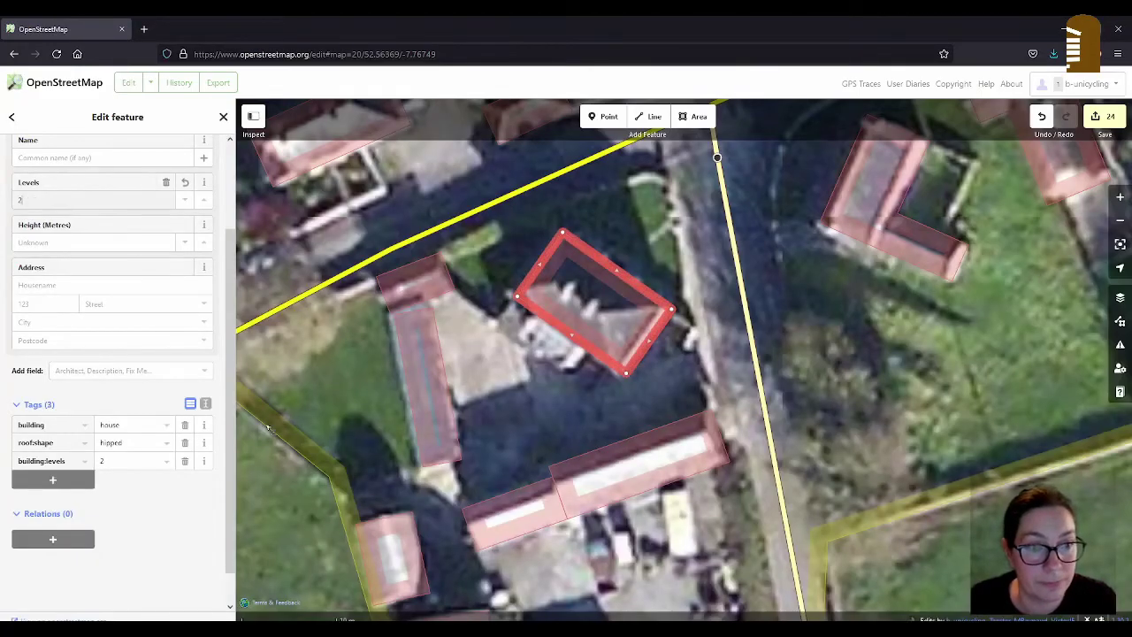
click(548, 380)
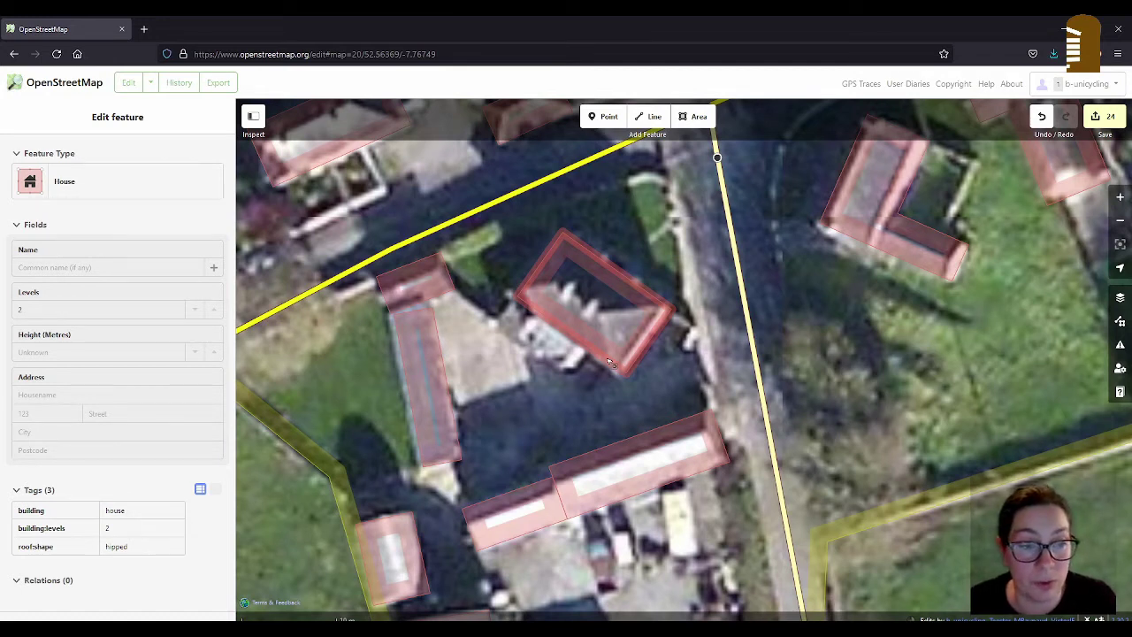
click(560, 392)
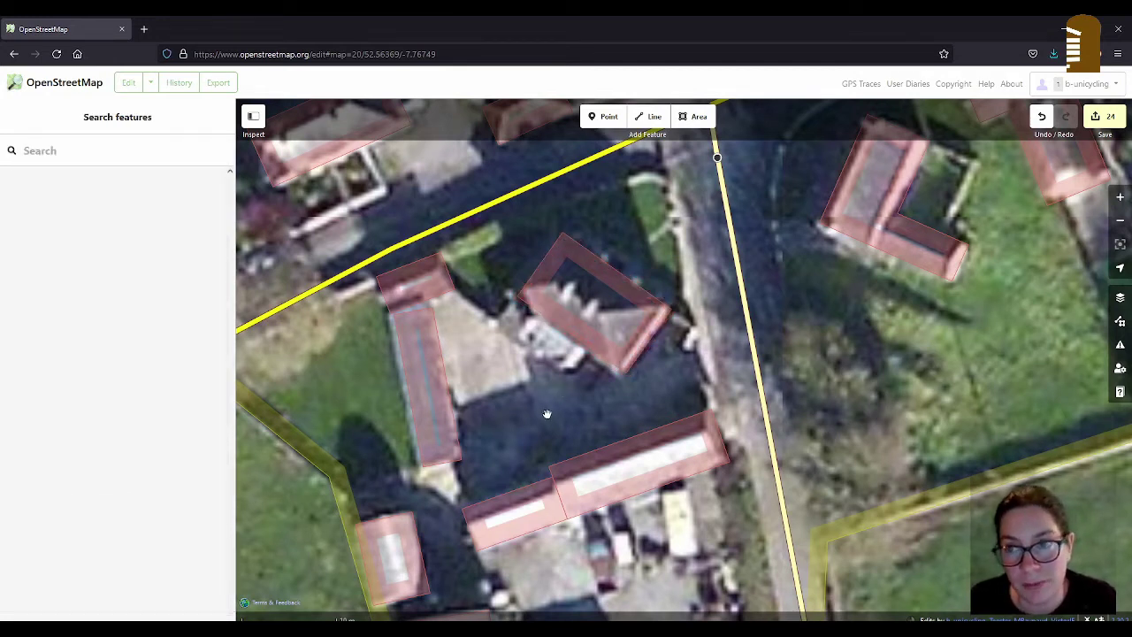
scroll(547, 414, down, 5)
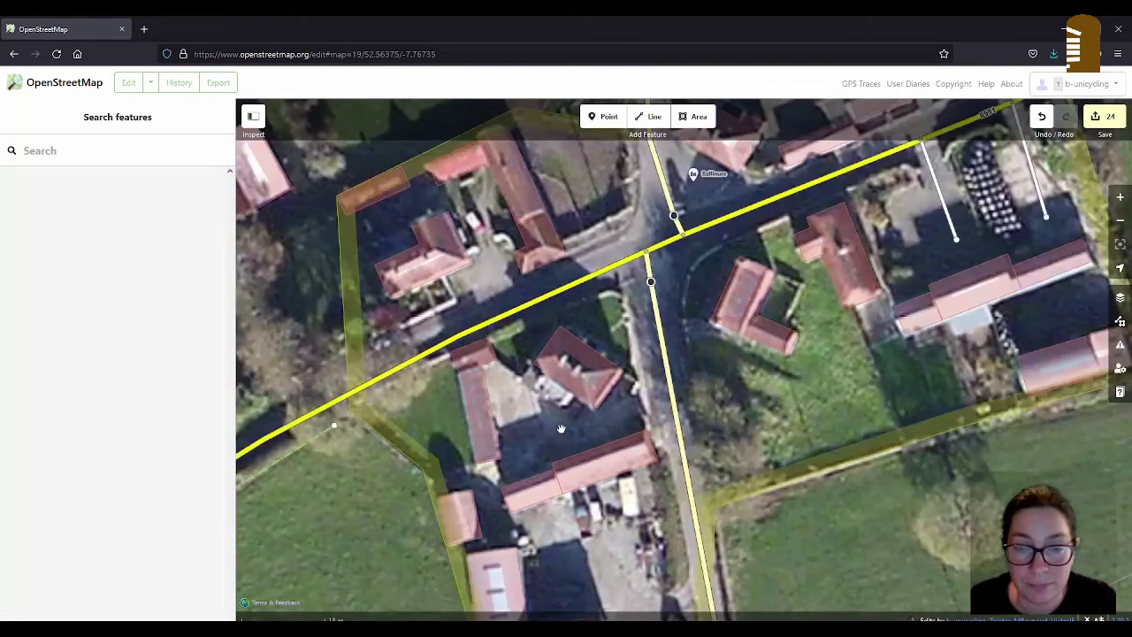
click(602, 398)
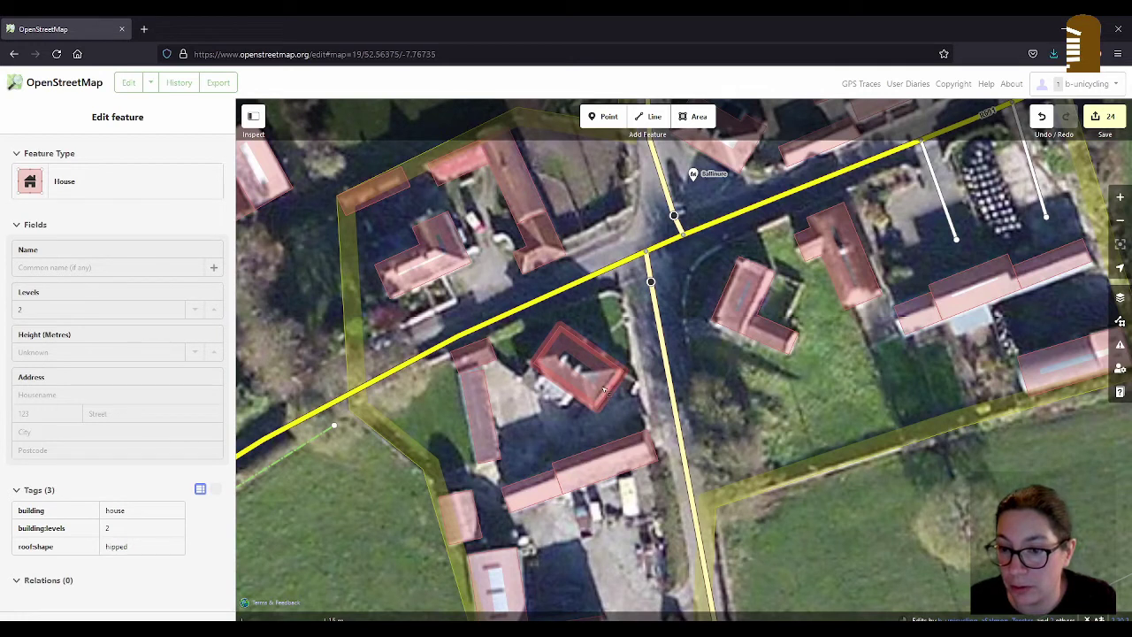
click(618, 411)
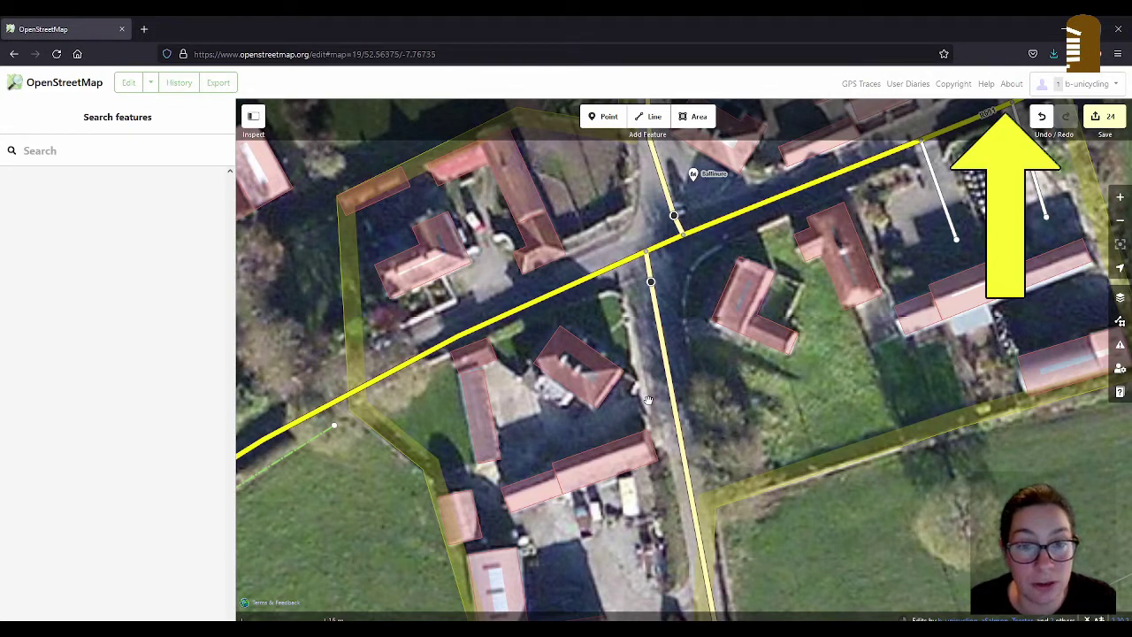
drag(643, 408, 634, 406)
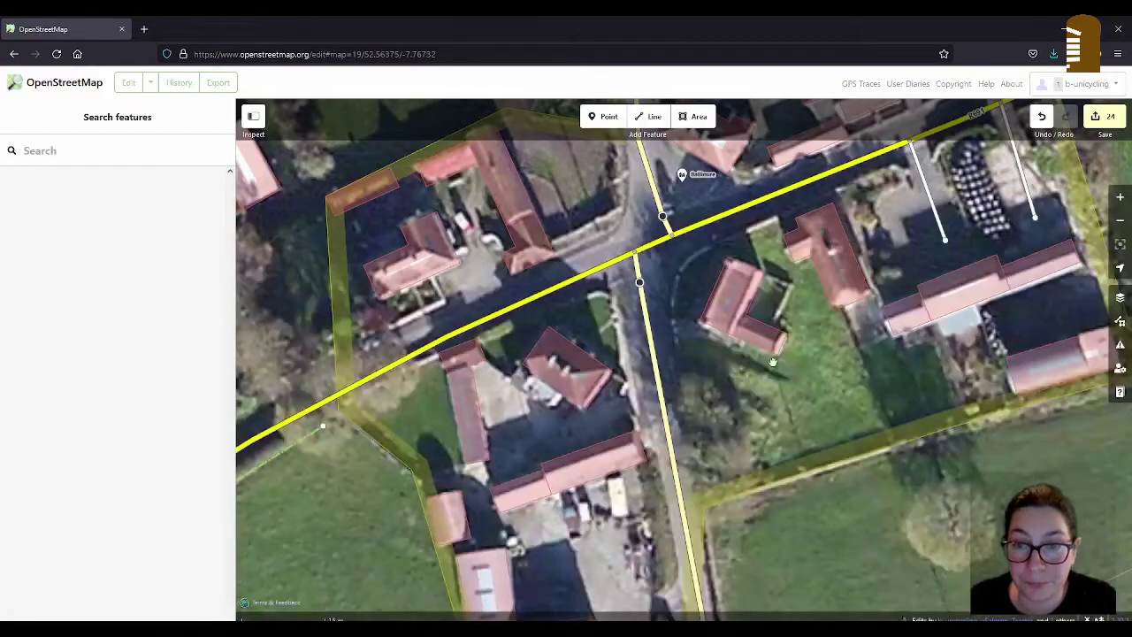
Select the L-shaped house southeast of the junction and add the tag roof:shape=gabled
click(745, 307)
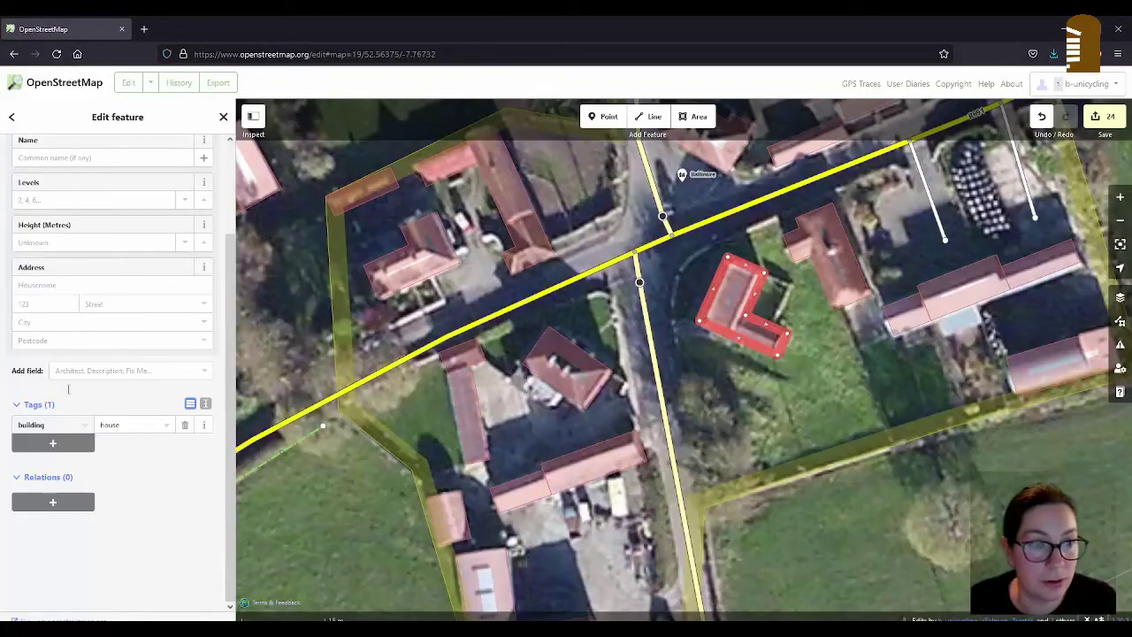
click(71, 442)
text(roof)
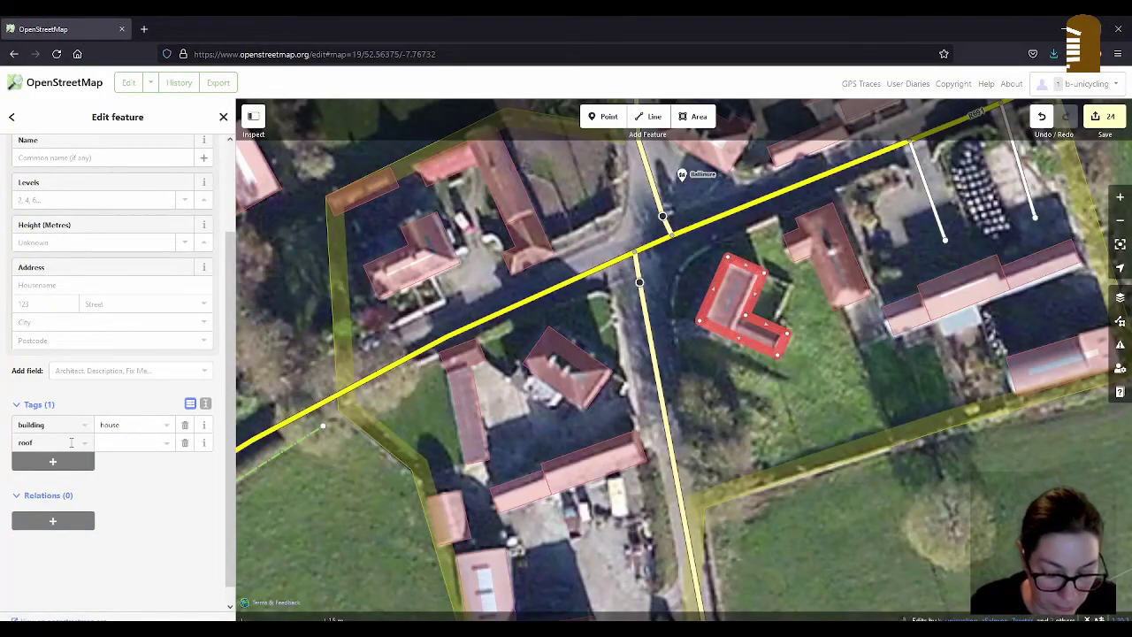
text(:shape)
key(Tab)
text(gabled)
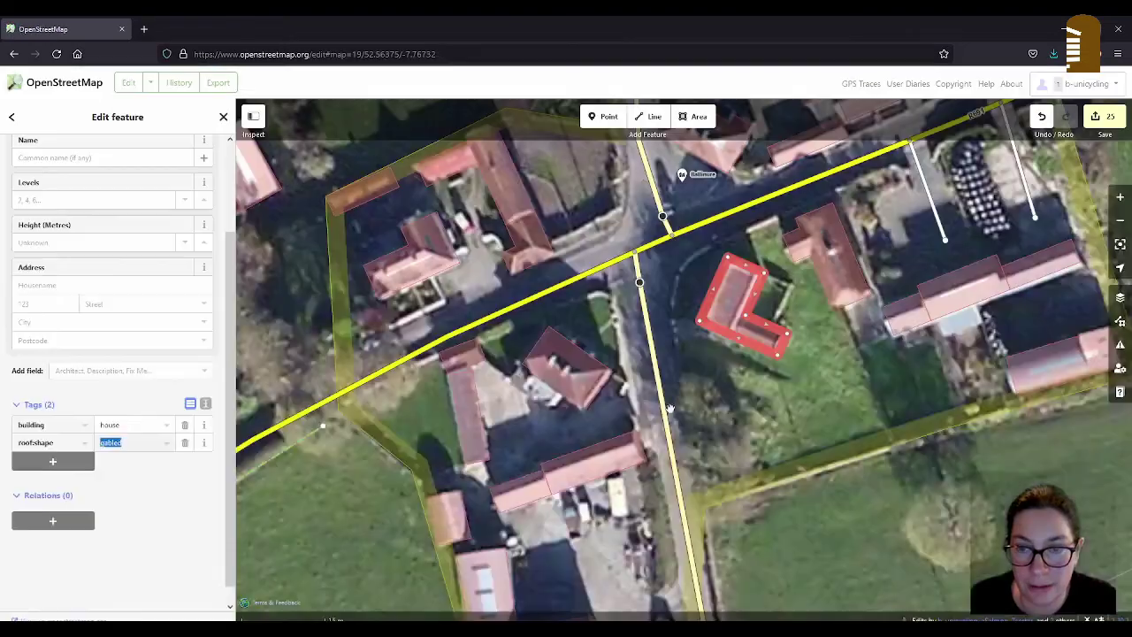
Draw a small rectangular area against the road-facing northwest wall of the L-shaped house
click(698, 115)
scroll(718, 292, up, 3)
scroll(717, 292, up, 2)
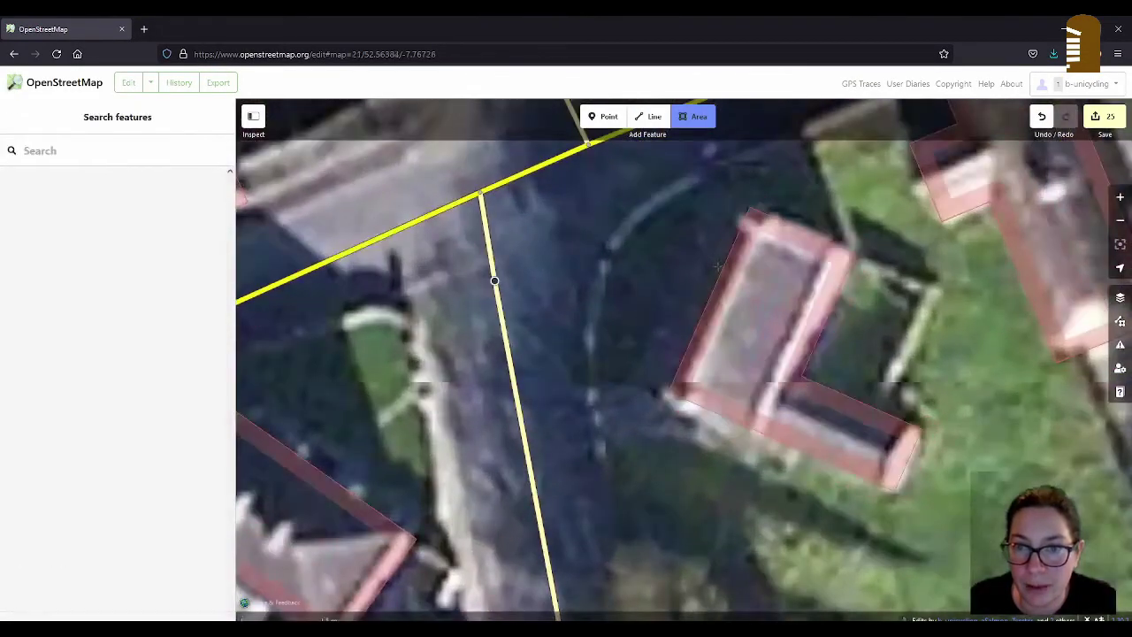
click(718, 281)
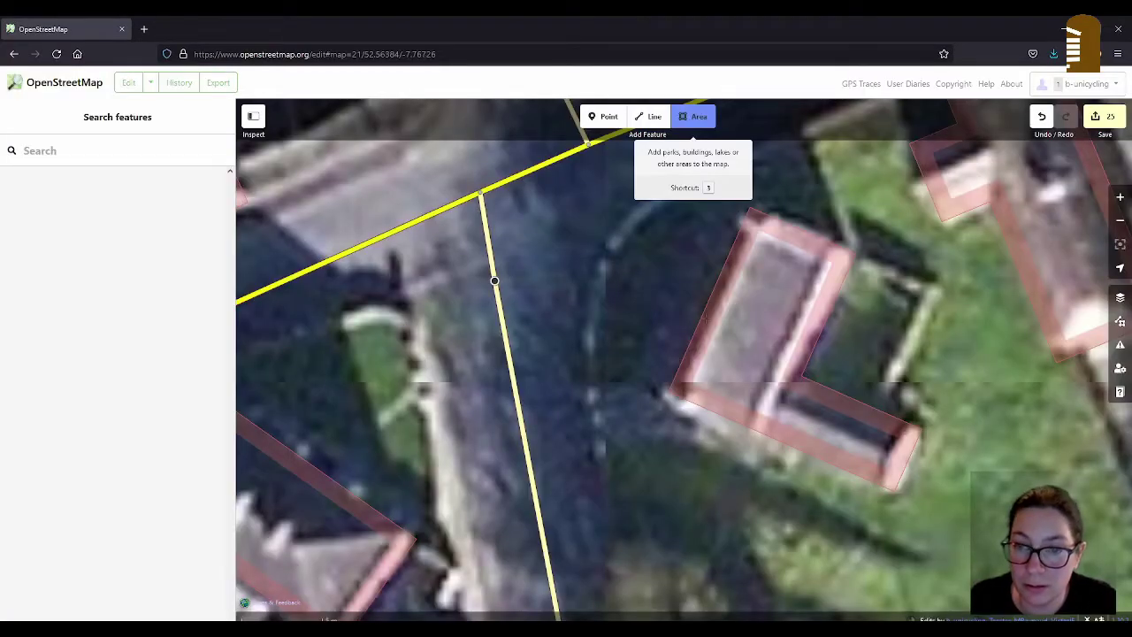
click(703, 323)
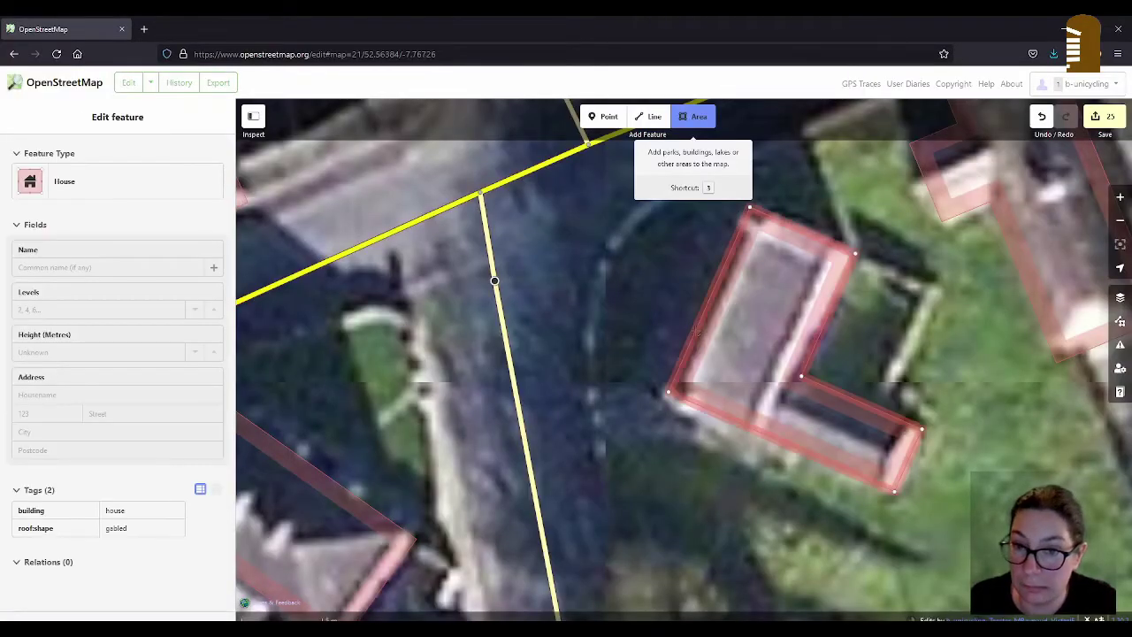
double_click(697, 330)
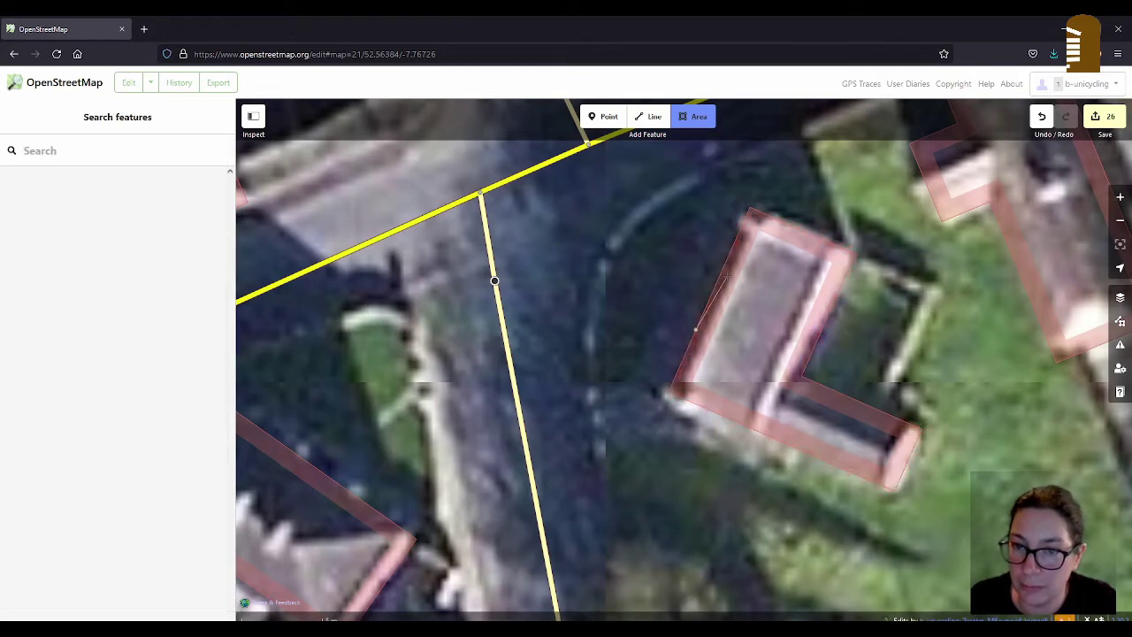
drag(725, 263, 702, 254)
drag(698, 291, 674, 322)
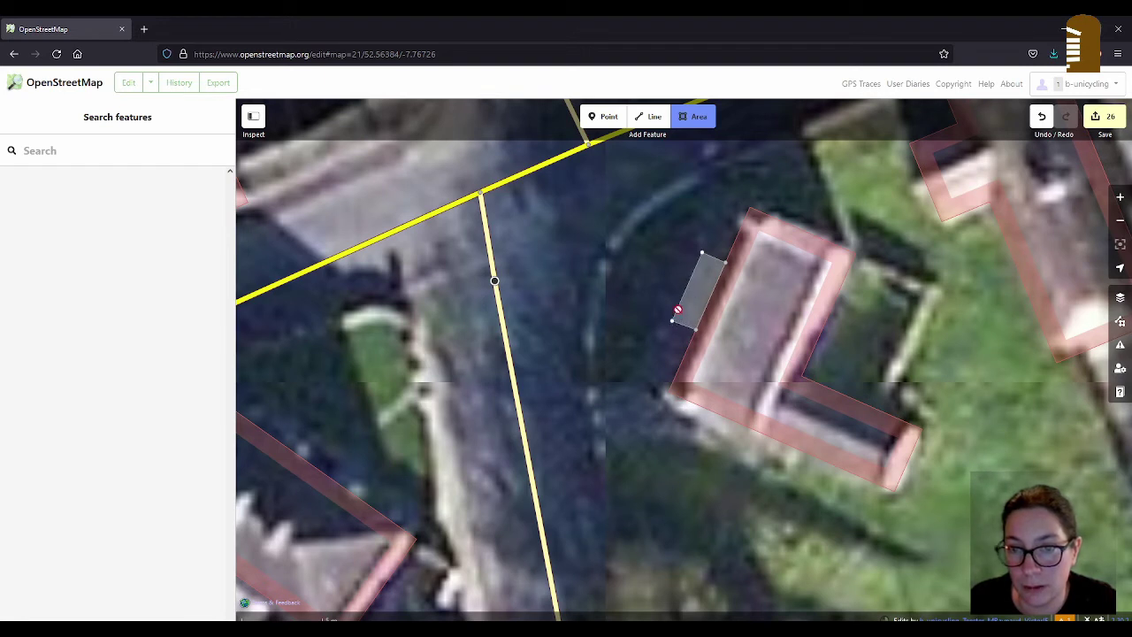
click(678, 310)
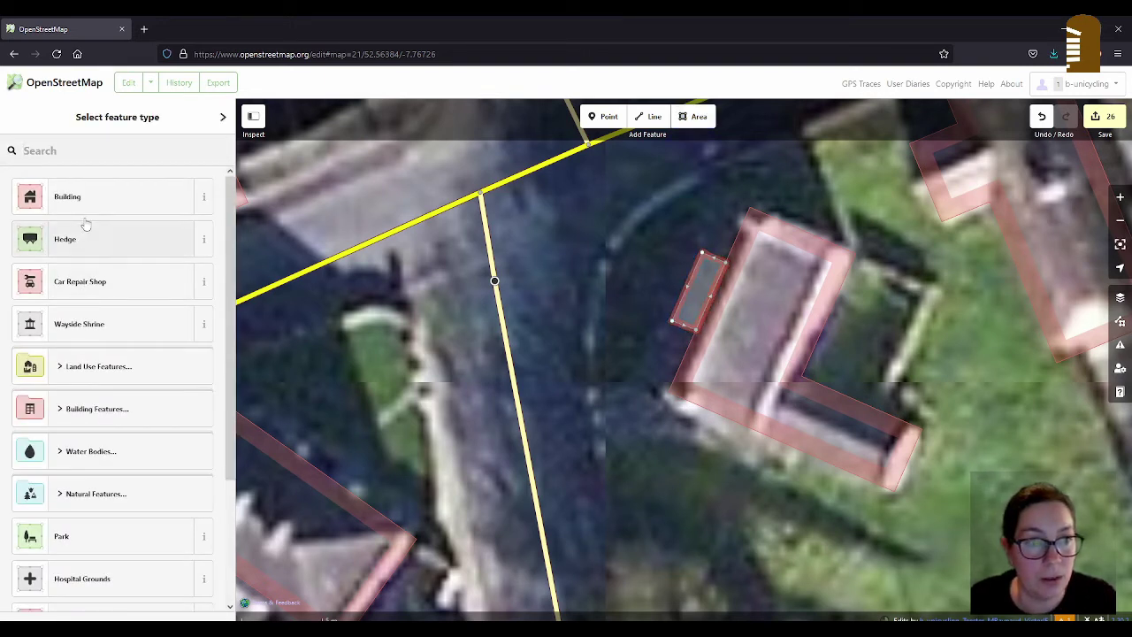
Tag the new area building:part=yes and square its corners together with those of the adjoining house
click(81, 197)
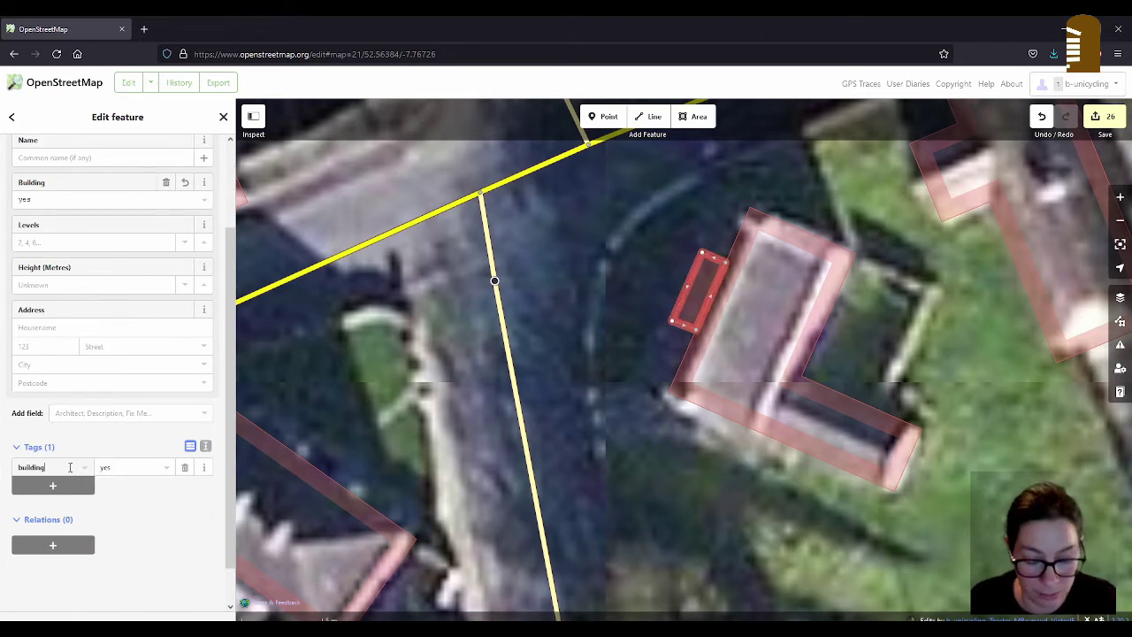
text(:part)
key(Tab)
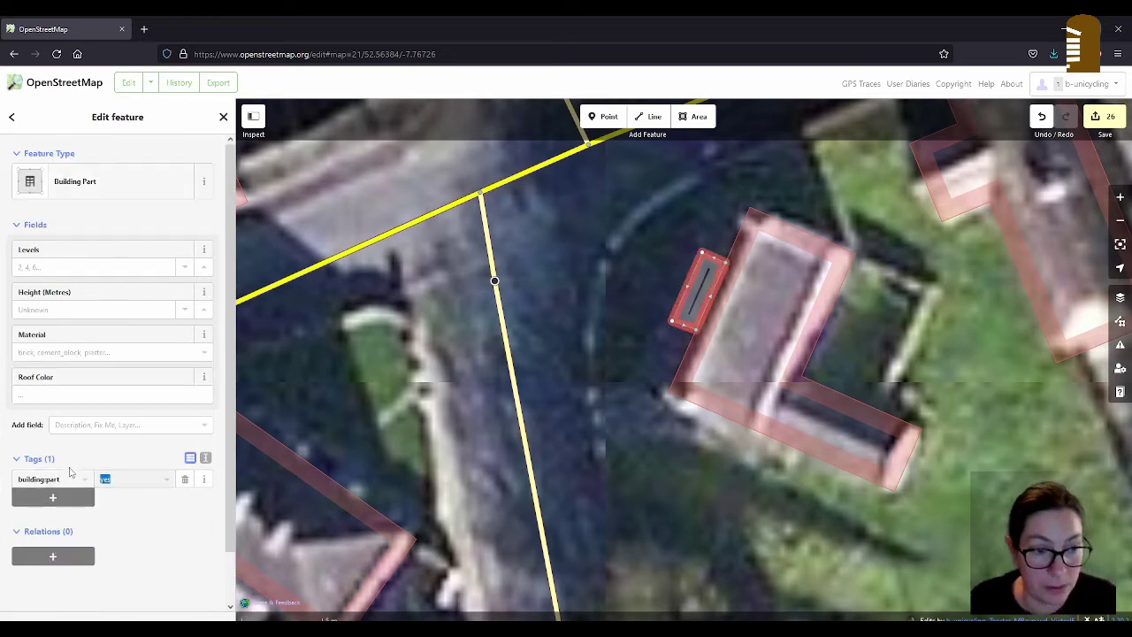
shift+click(695, 347)
key(q)
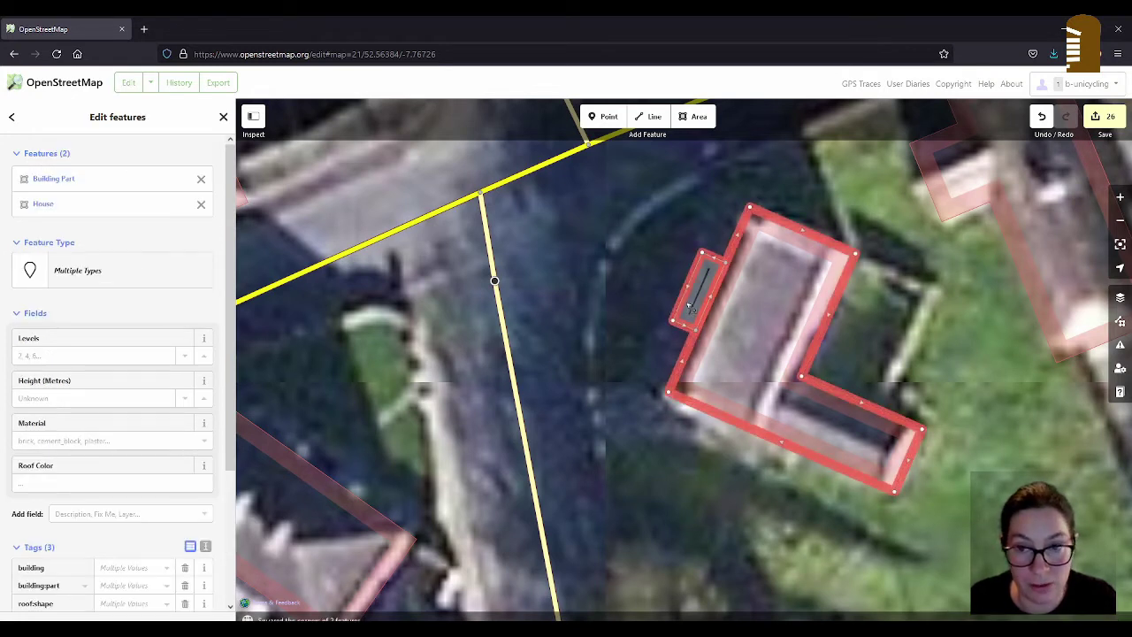
Add roof:shape=gabled to the new building part, set its levels to 1 and deselect it
click(692, 306)
click(61, 498)
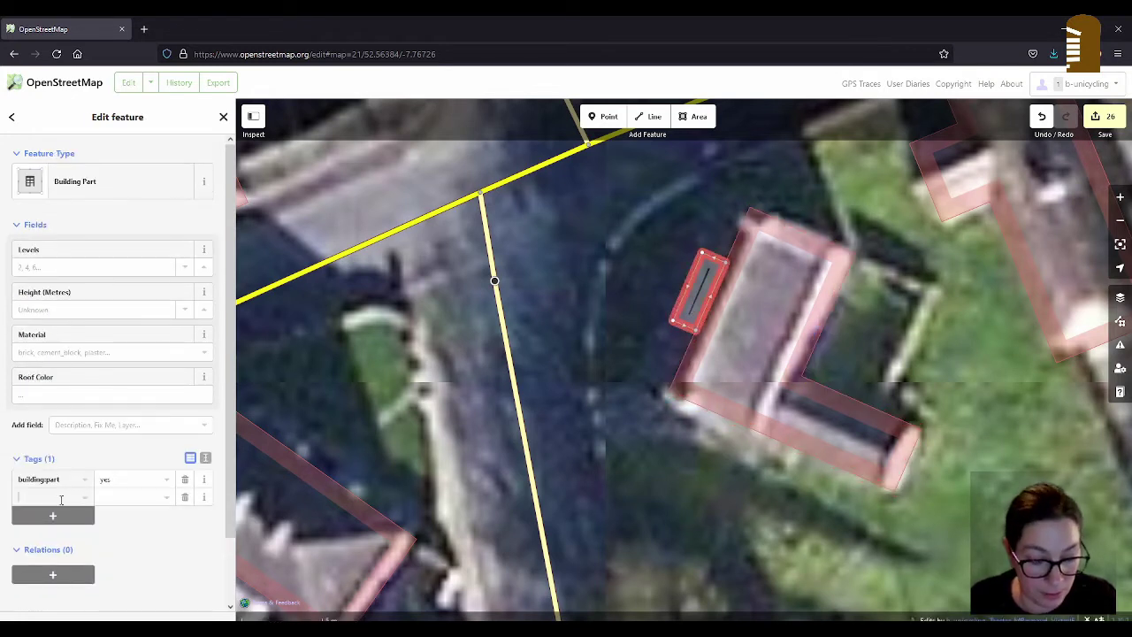
text(roof:shape)
key(Tab)
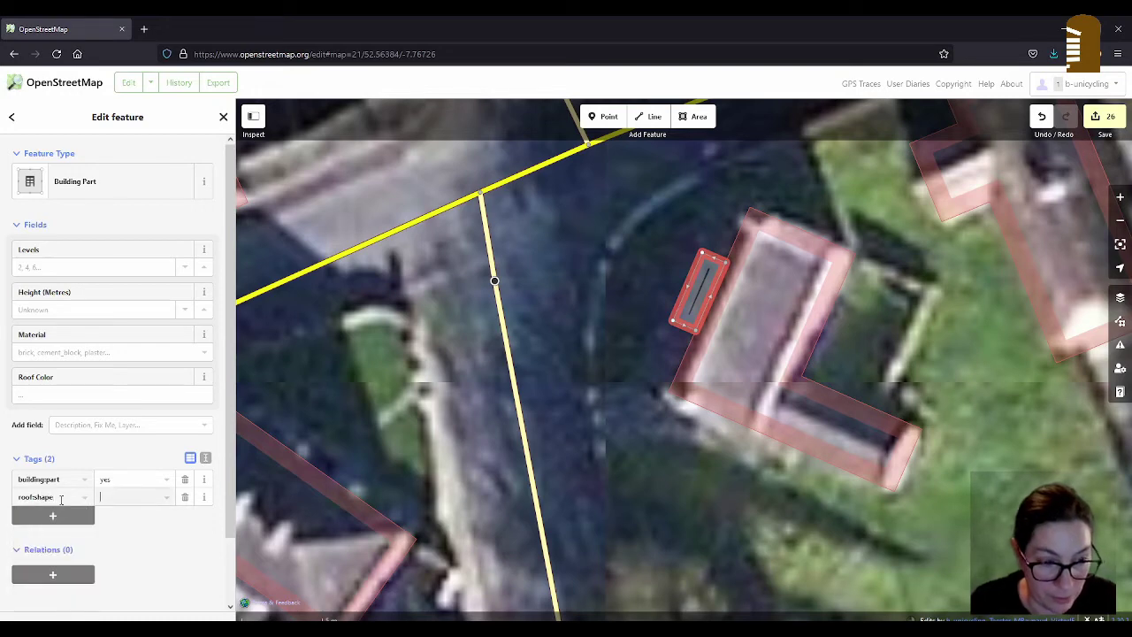
text(gabled)
key(Return)
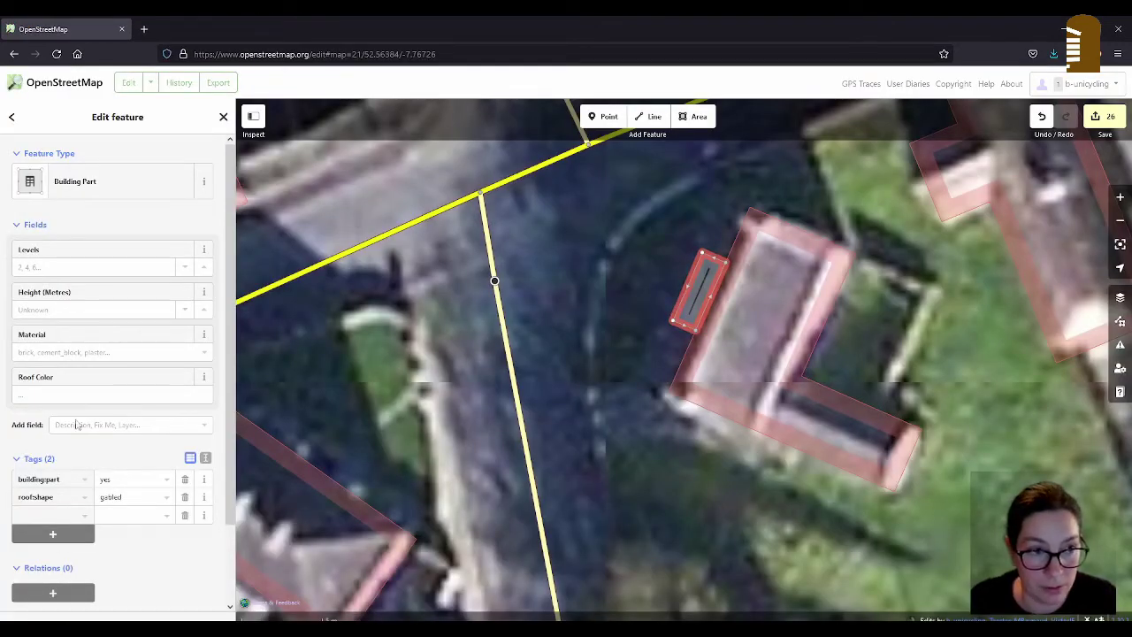
click(71, 267)
text(1)
click(574, 353)
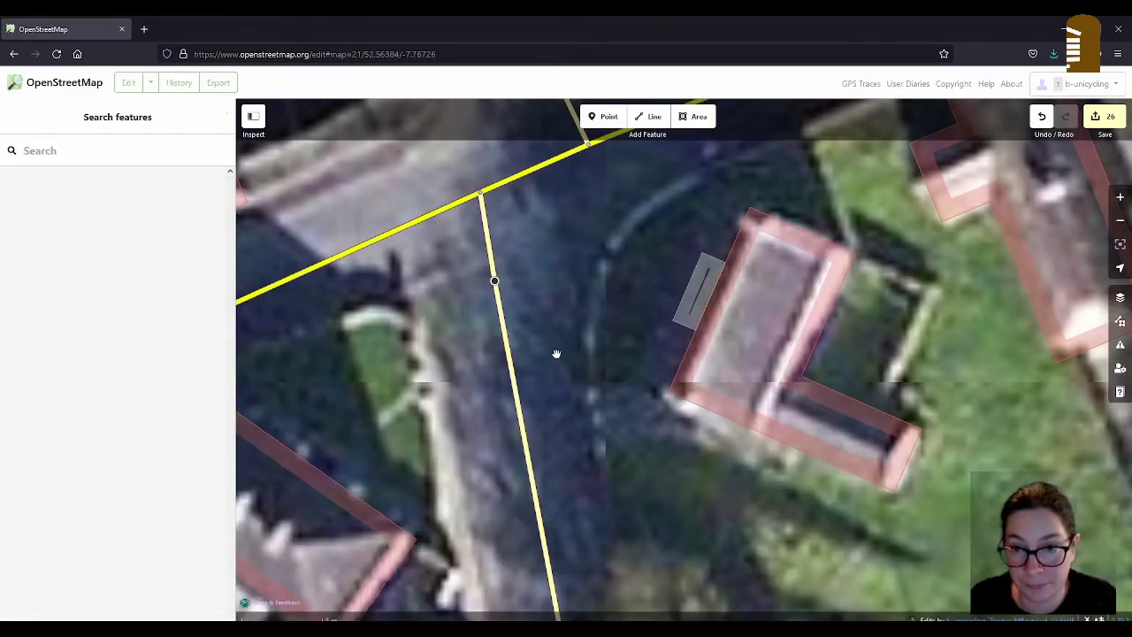
scroll(604, 384, down, 2)
click(688, 365)
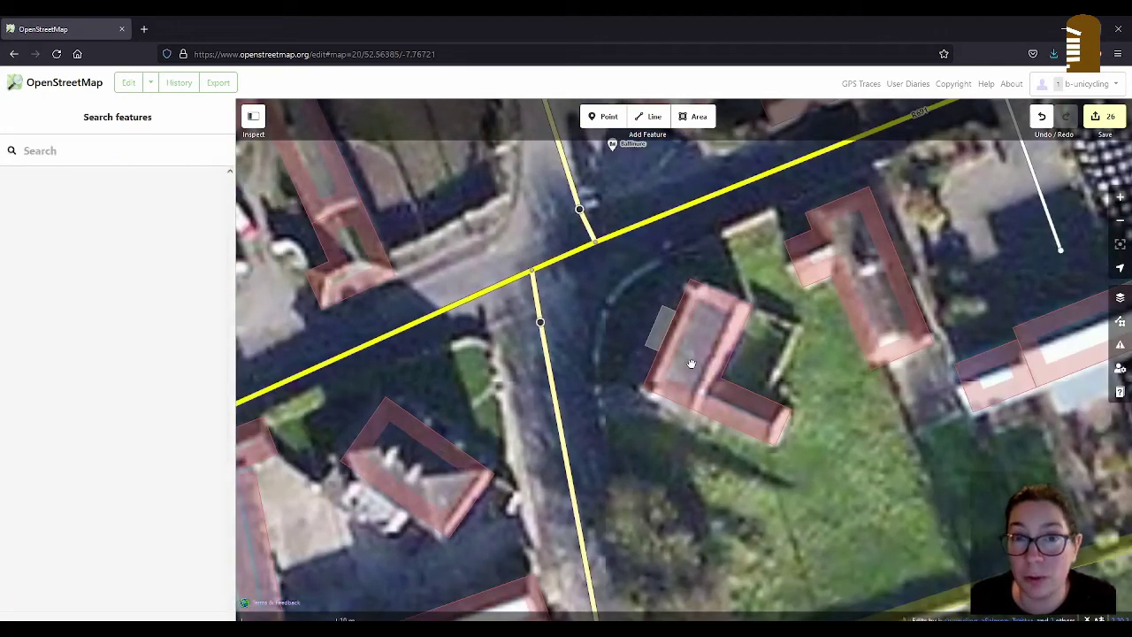
scroll(688, 372, down, 1)
click(674, 408)
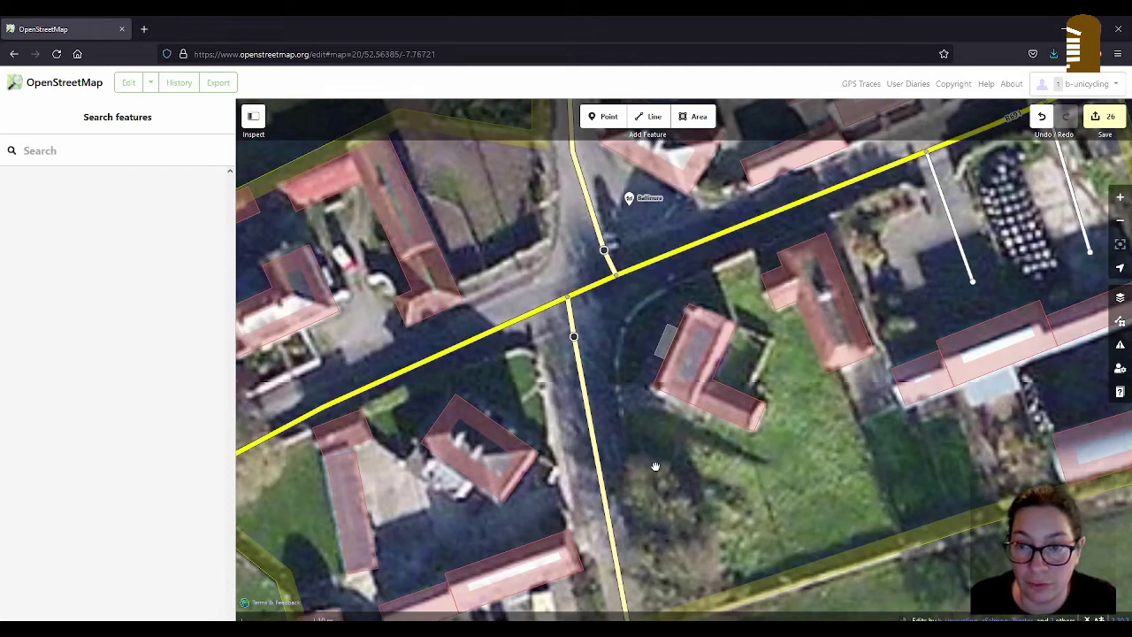
Advance Mapillary to the junction photo, then select the house just north of the crossroads in the OpenStreetMap editor and set its levels to 2
key(alt+Tab)
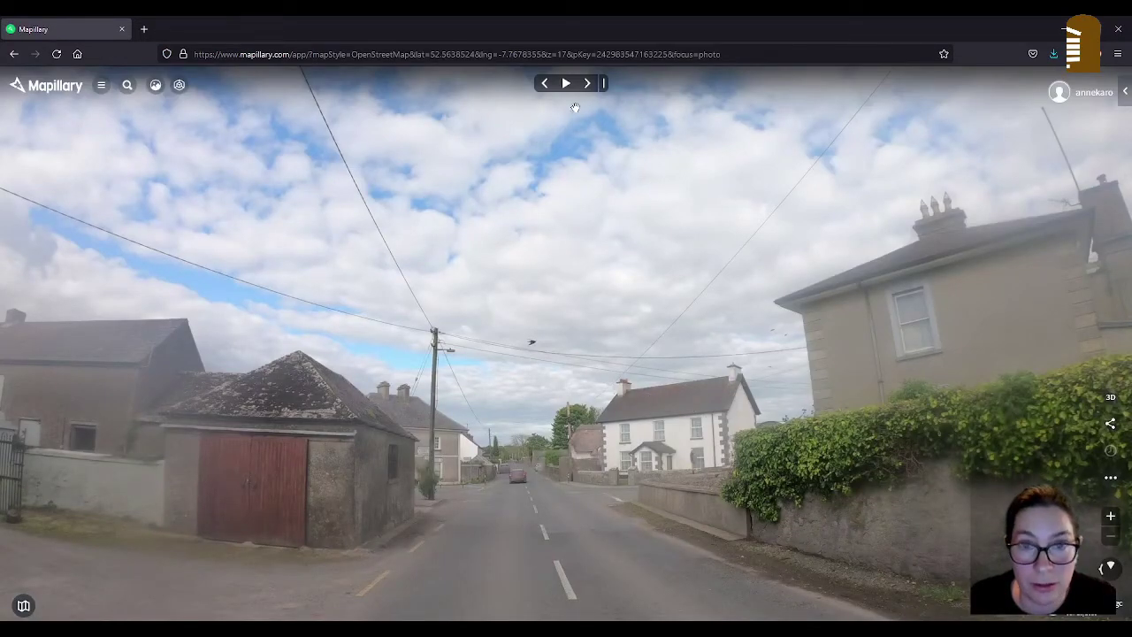
click(588, 84)
click(587, 84)
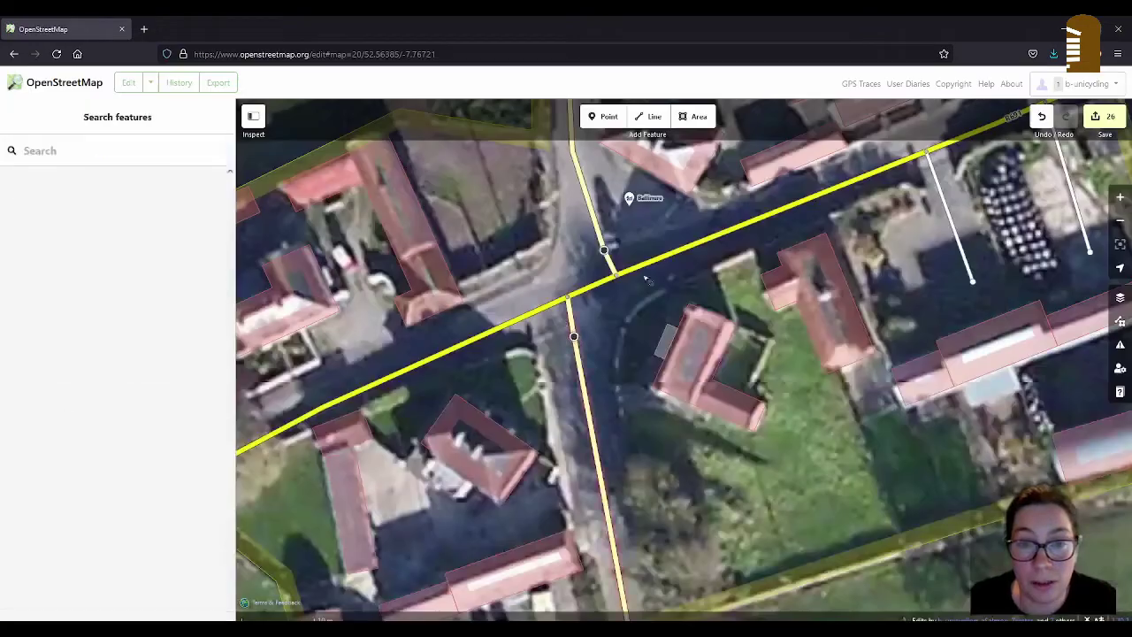
scroll(686, 376, up, 5)
click(686, 377)
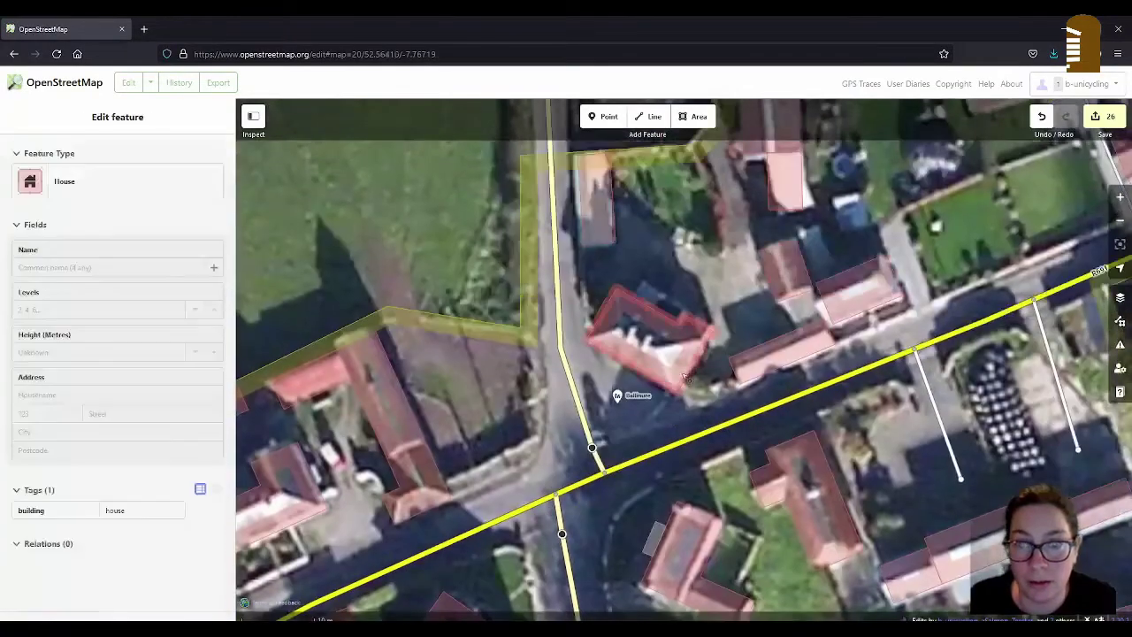
key(alt+Tab)
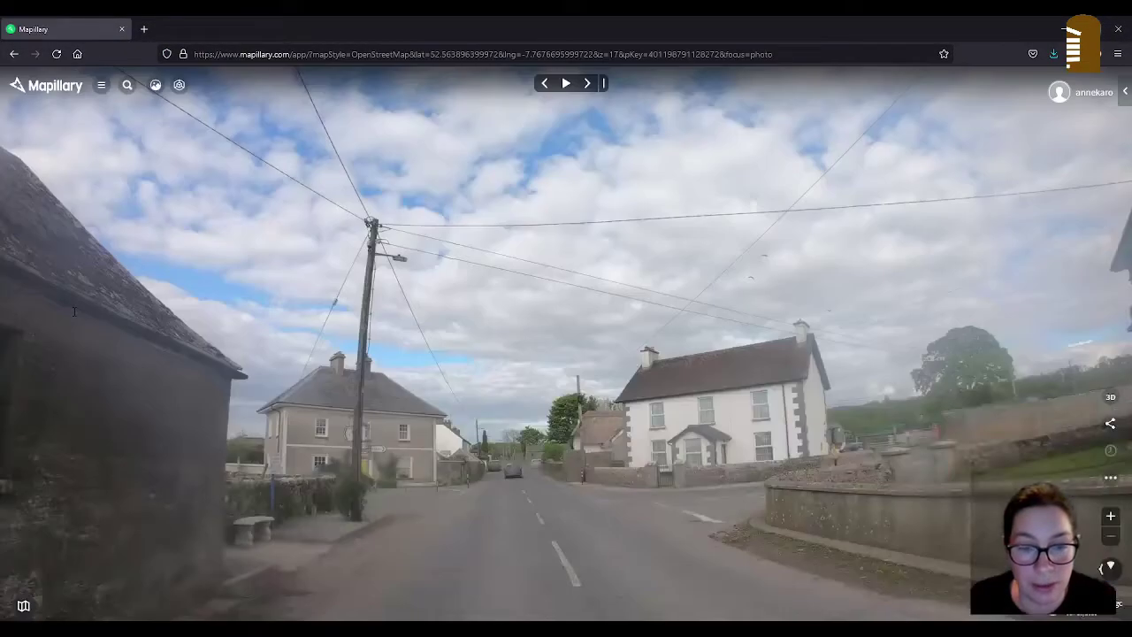
key(alt+Tab)
click(75, 311)
text(2)
Compare the house with the Mapillary photo and add the tag roof:shape=hipped to it in OpenStreetMap
key(alt+Tab)
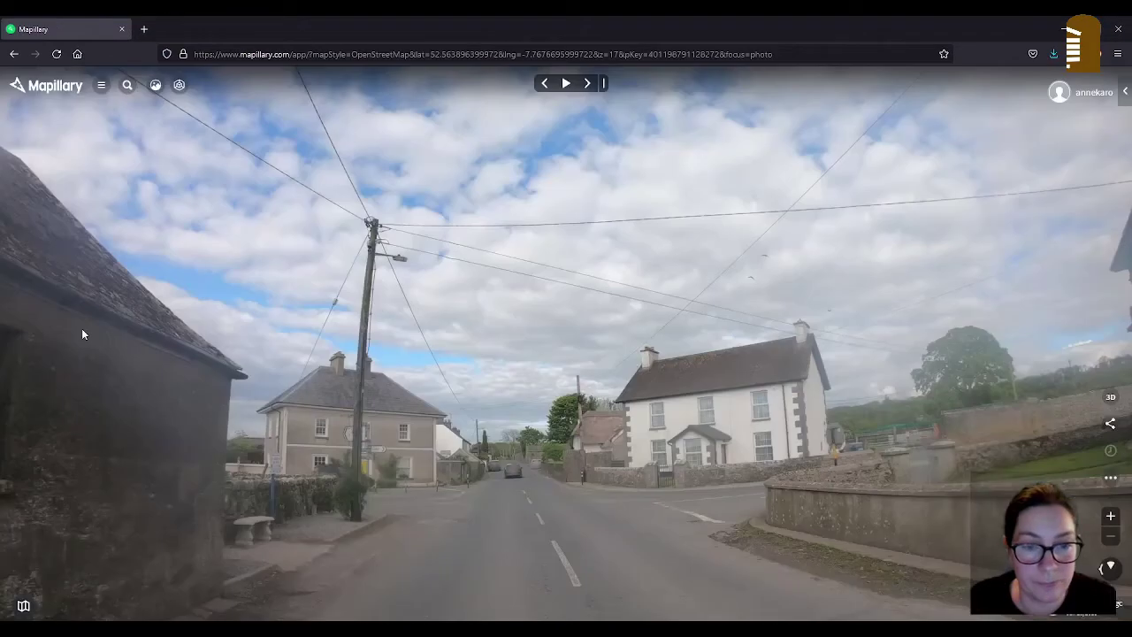
key(alt+Tab)
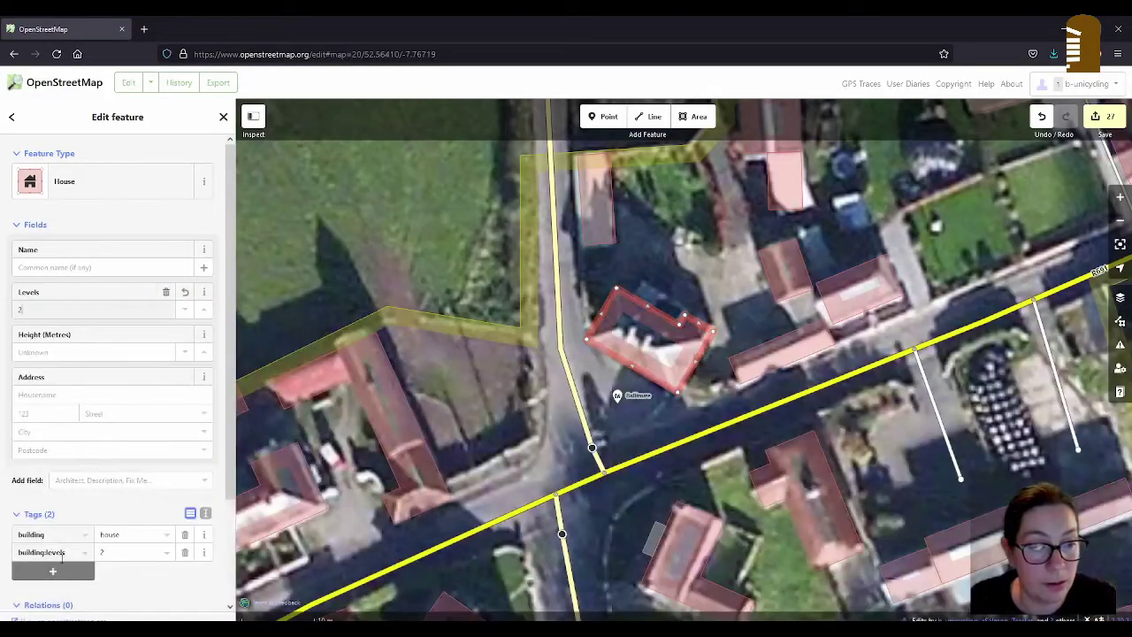
click(59, 571)
text(roof:shape)
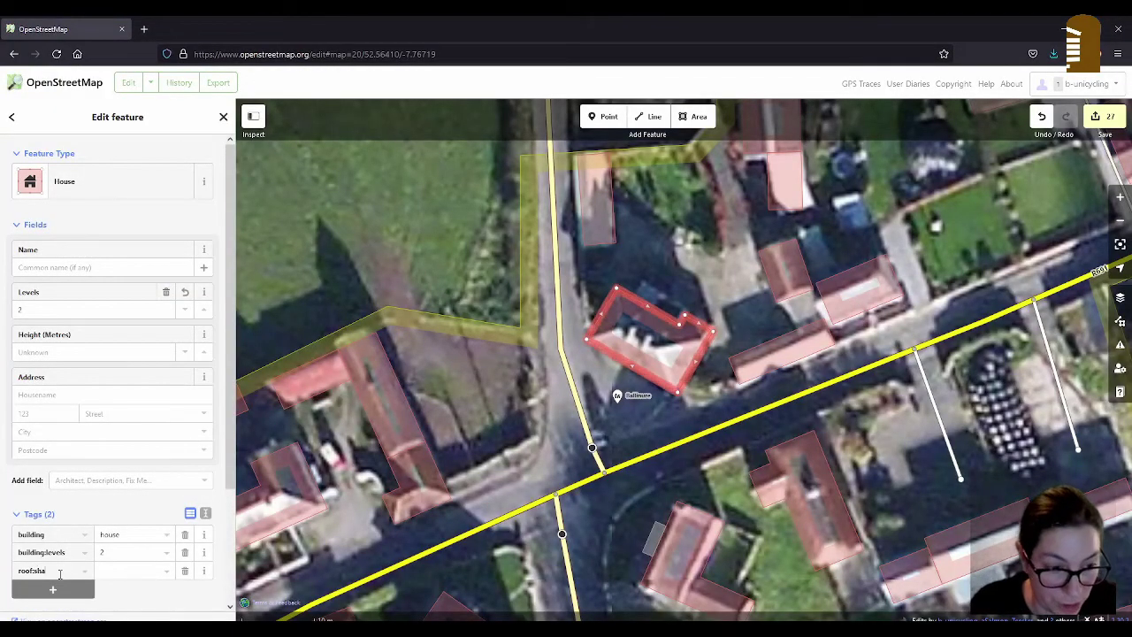
key(Tab)
text(ga)
key(BackSpace)
key(BackSpace)
text(hipped)
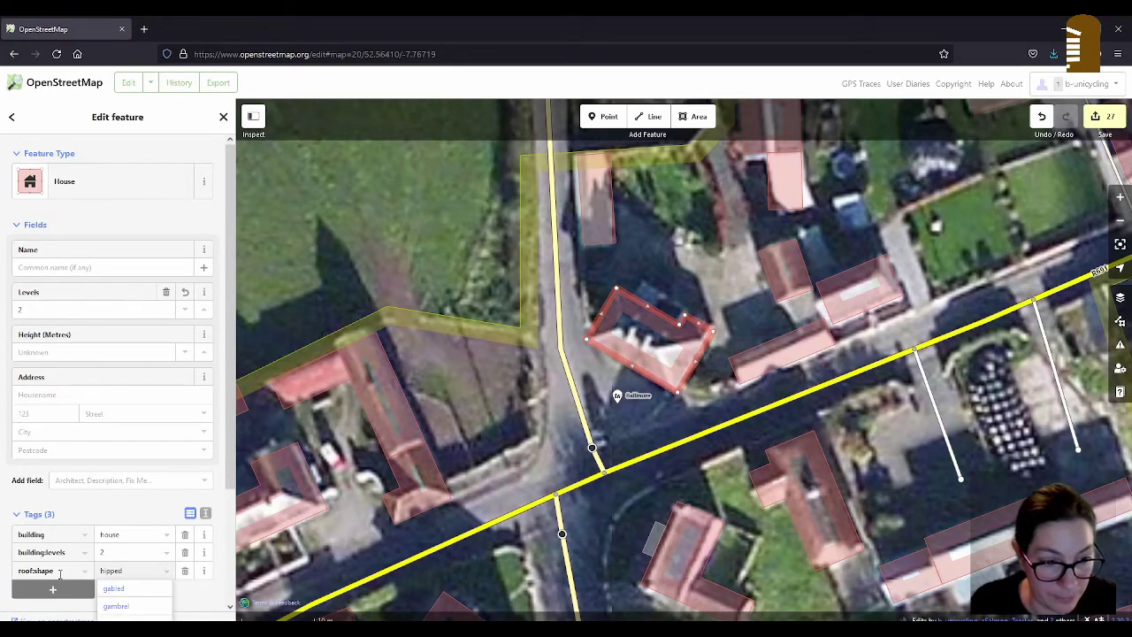
key(Tab)
Check the roadside in Mapillary, then add a Post Box point in OpenStreetMap beside the building at the northwest corner of the junction
key(alt+Tab)
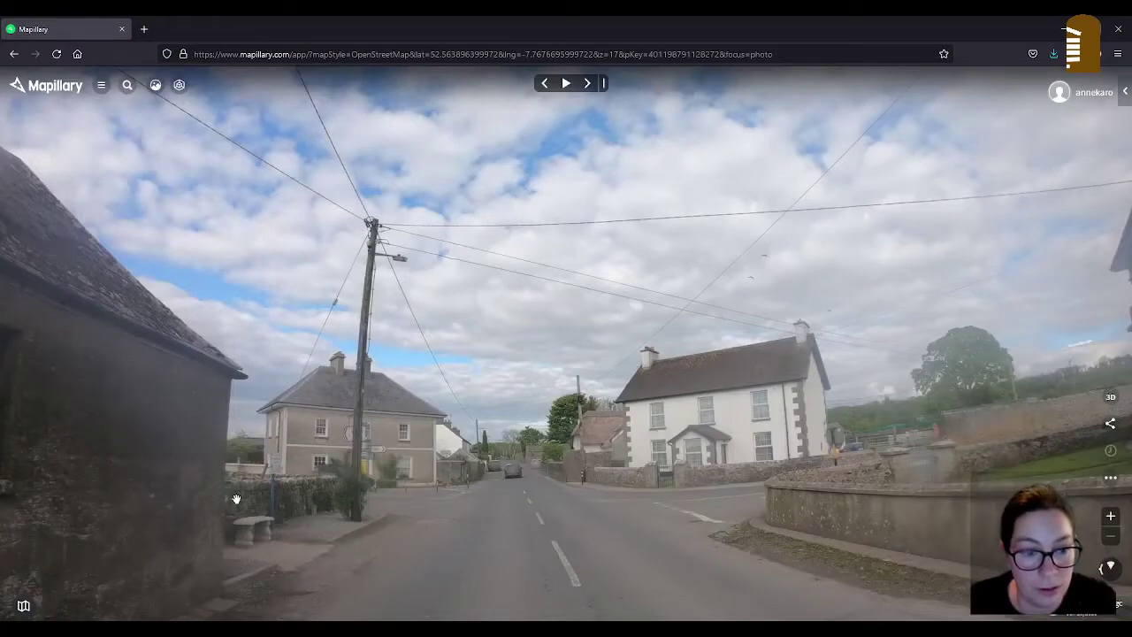
key(alt+Tab)
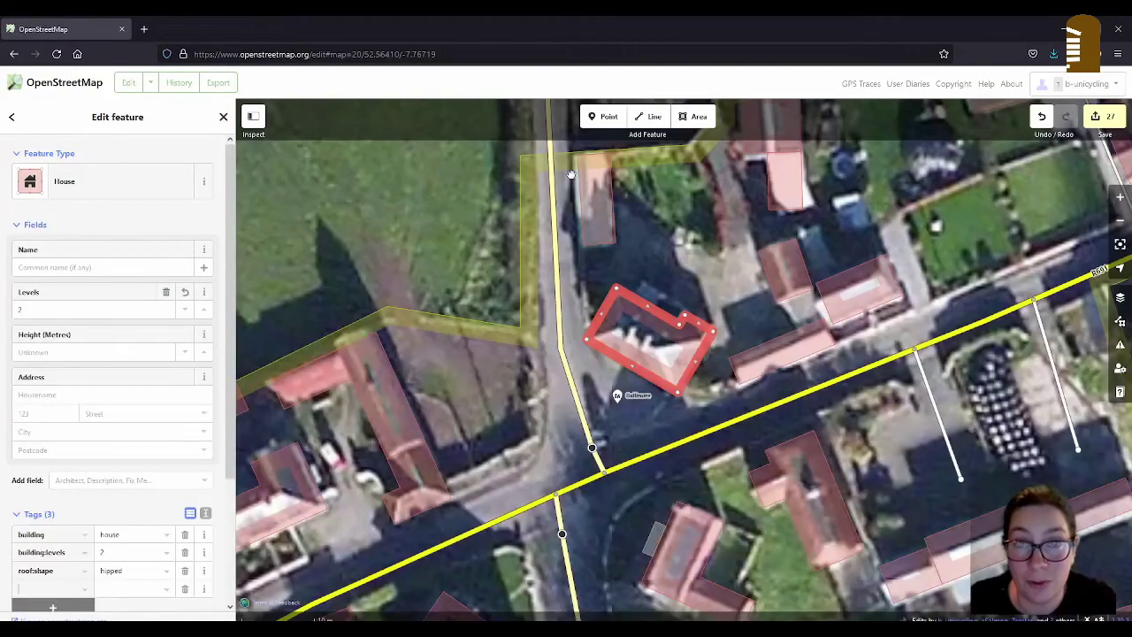
click(603, 116)
drag(498, 482, 610, 379)
click(570, 382)
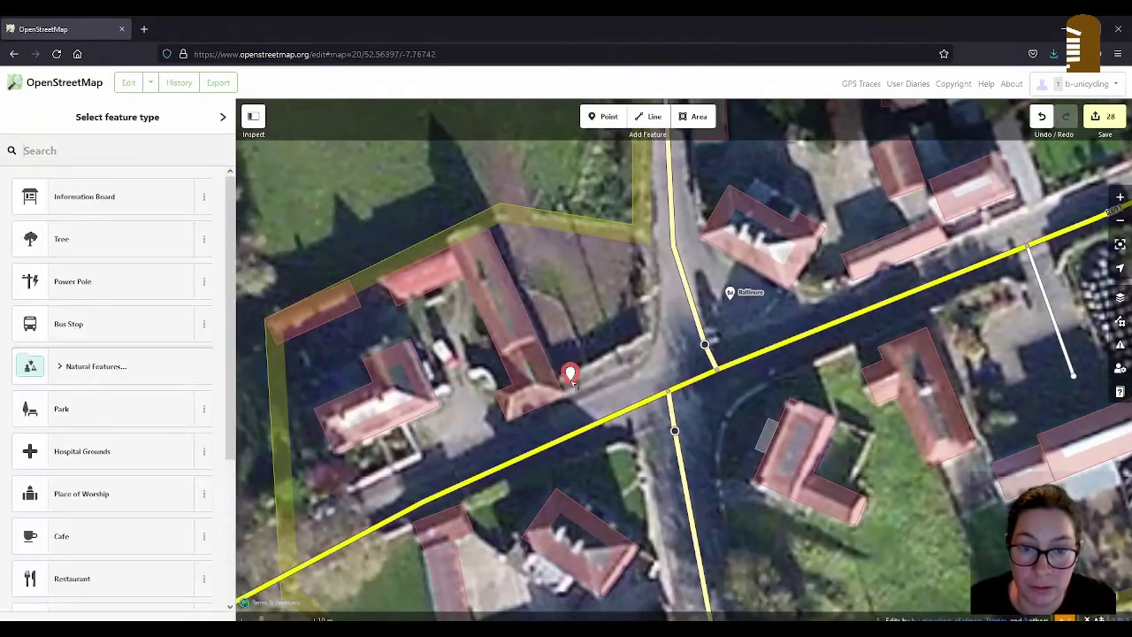
text(post)
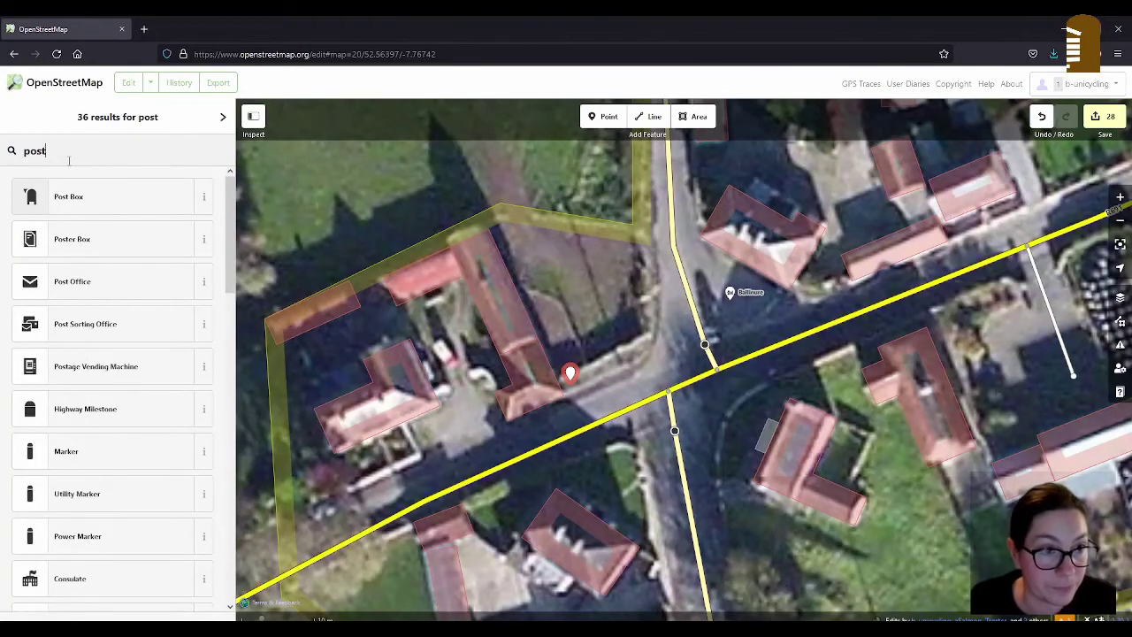
click(69, 198)
Check the street furniture in Mapillary, then add a Bench point in OpenStreetMap along the wall just east of the post box
key(alt+Tab)
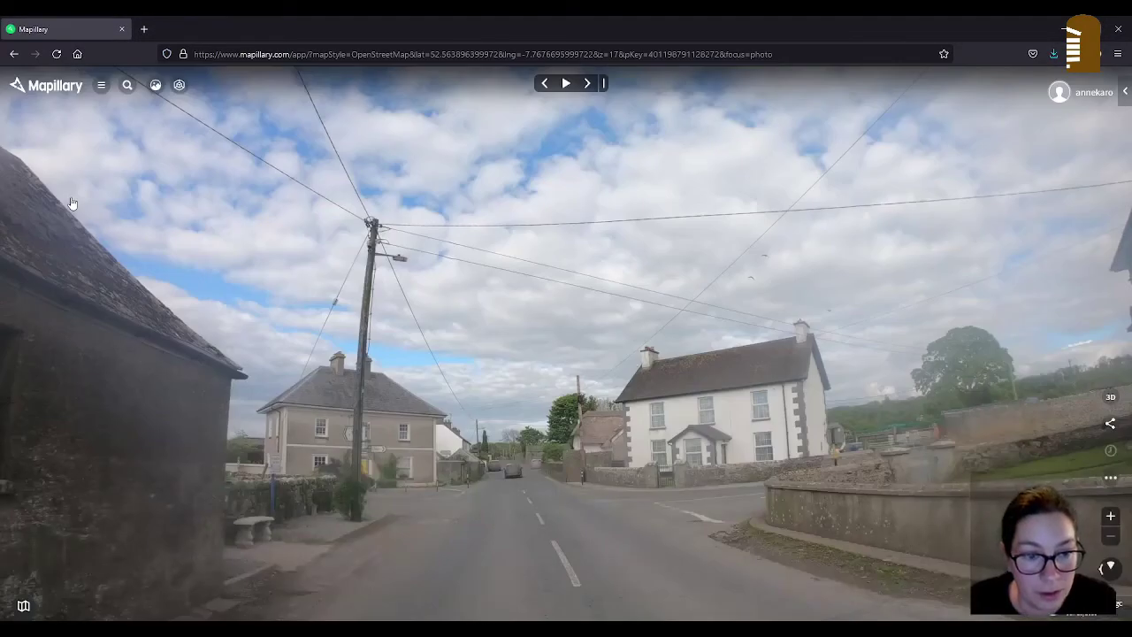
key(alt+Tab)
key(1)
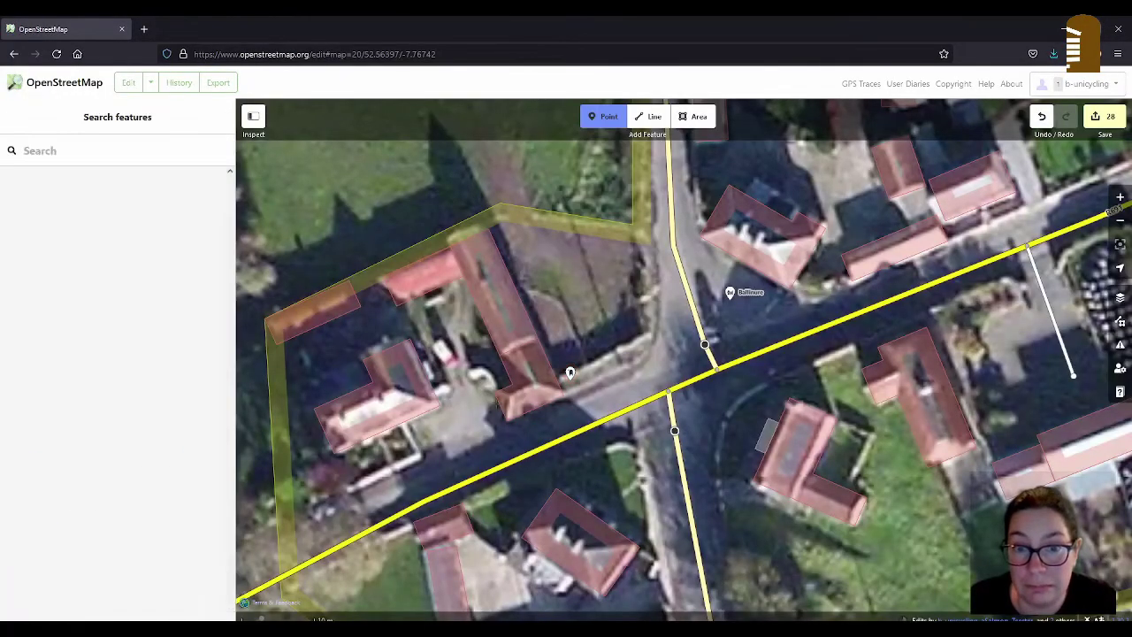
click(592, 370)
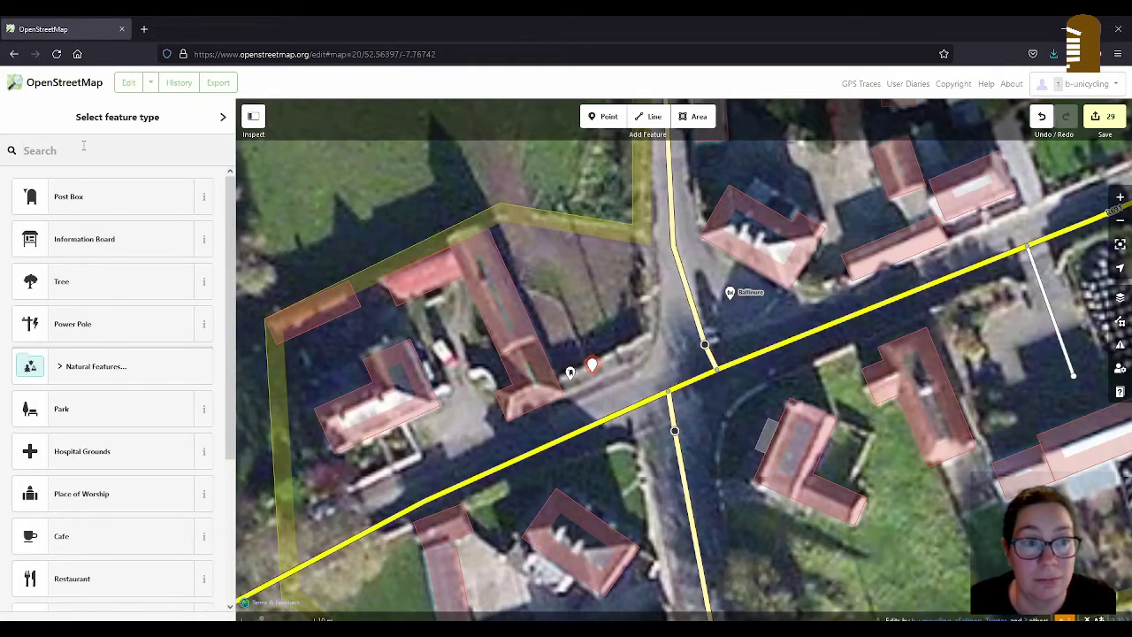
text(bench)
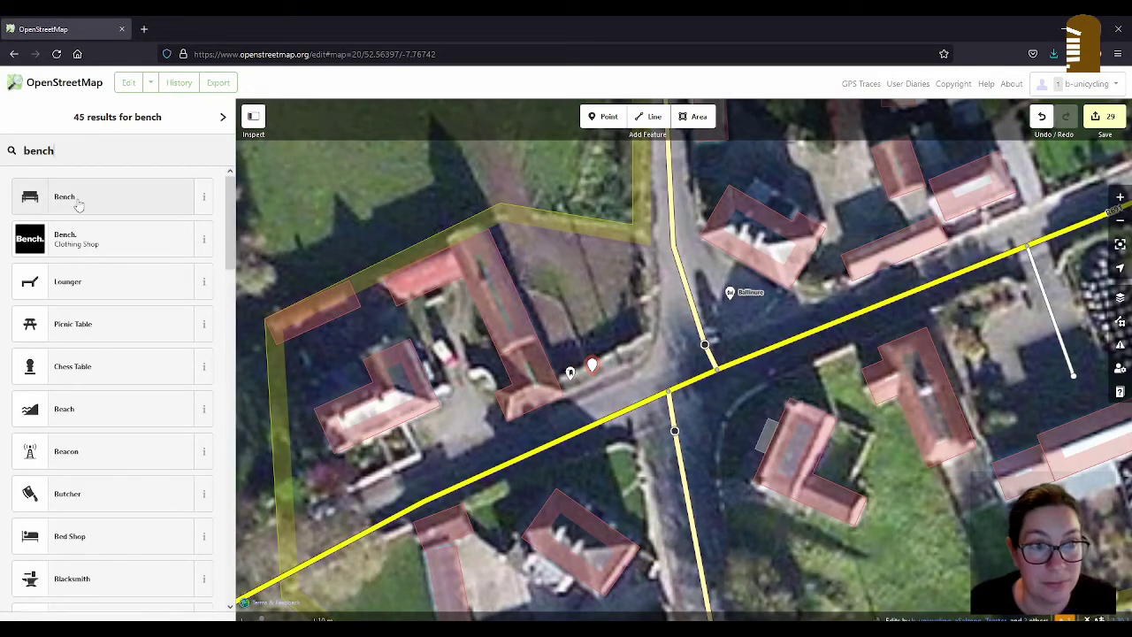
click(74, 196)
click(642, 369)
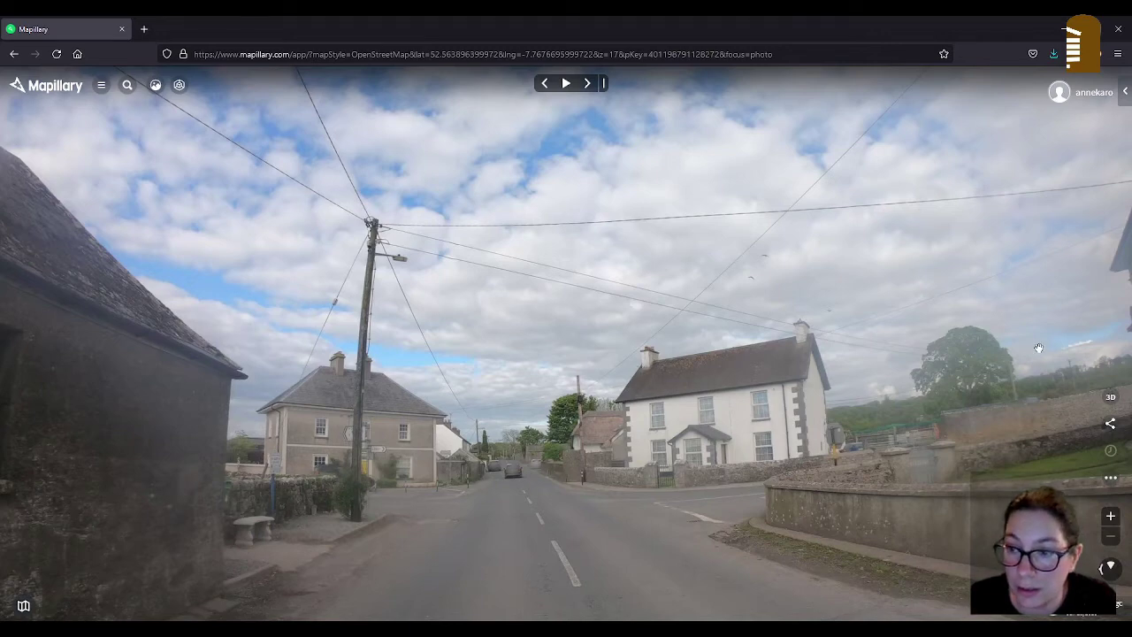
Advance through the Mapillary photos past the junction, then add a Power Pole point in OpenStreetMap by the road north of the L-shaped house
click(588, 84)
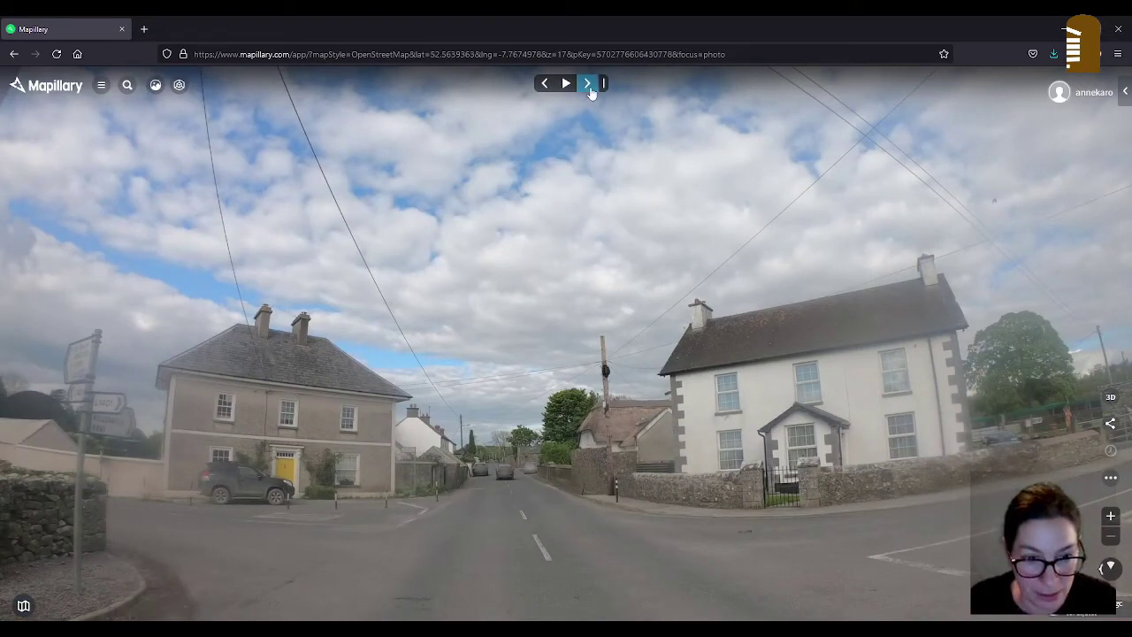
click(588, 84)
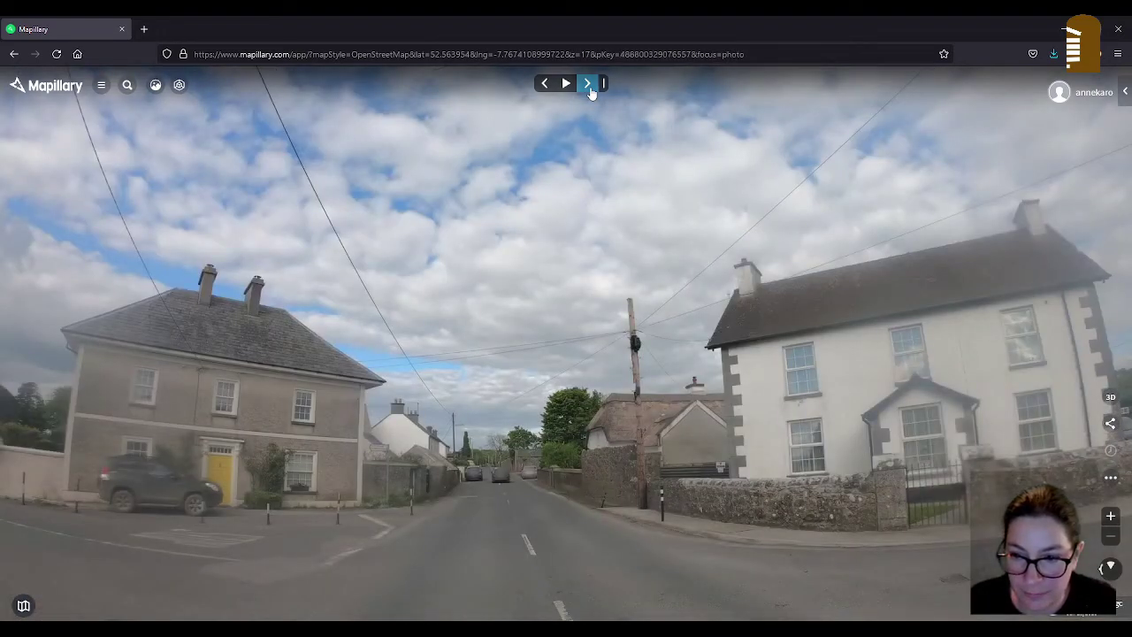
click(588, 84)
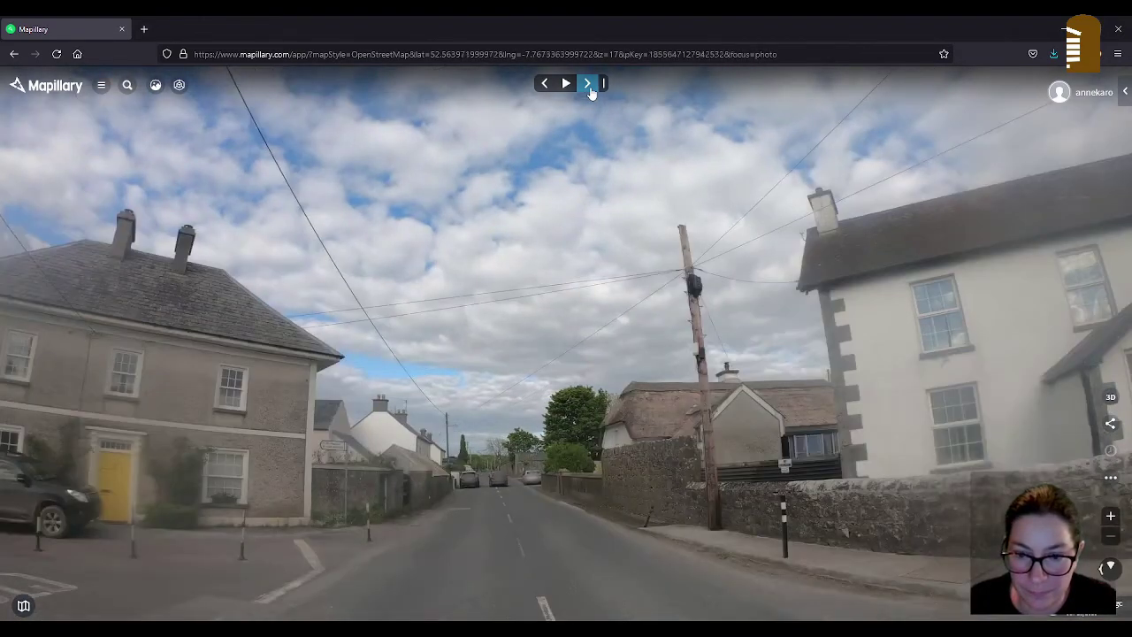
key(alt+Tab)
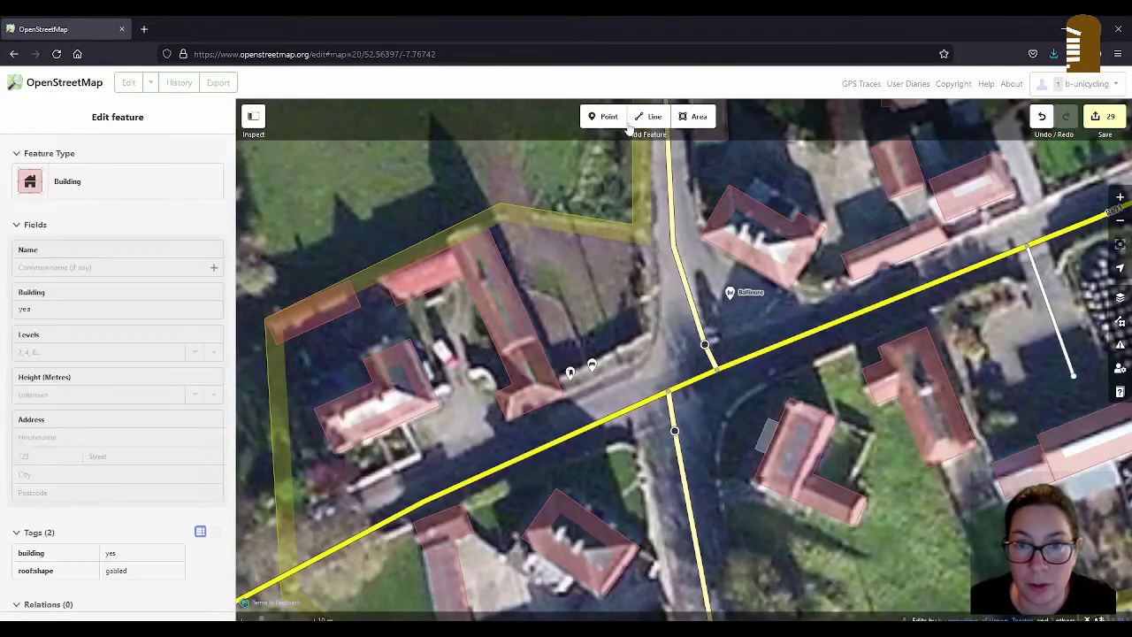
key(alt+Tab)
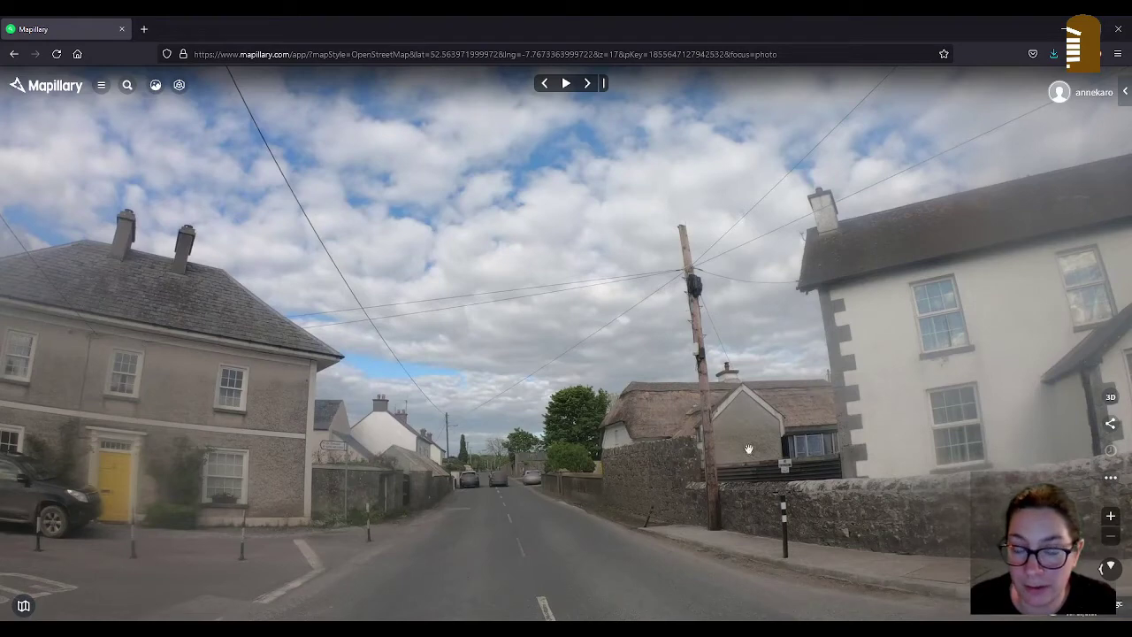
key(alt+Tab)
click(778, 381)
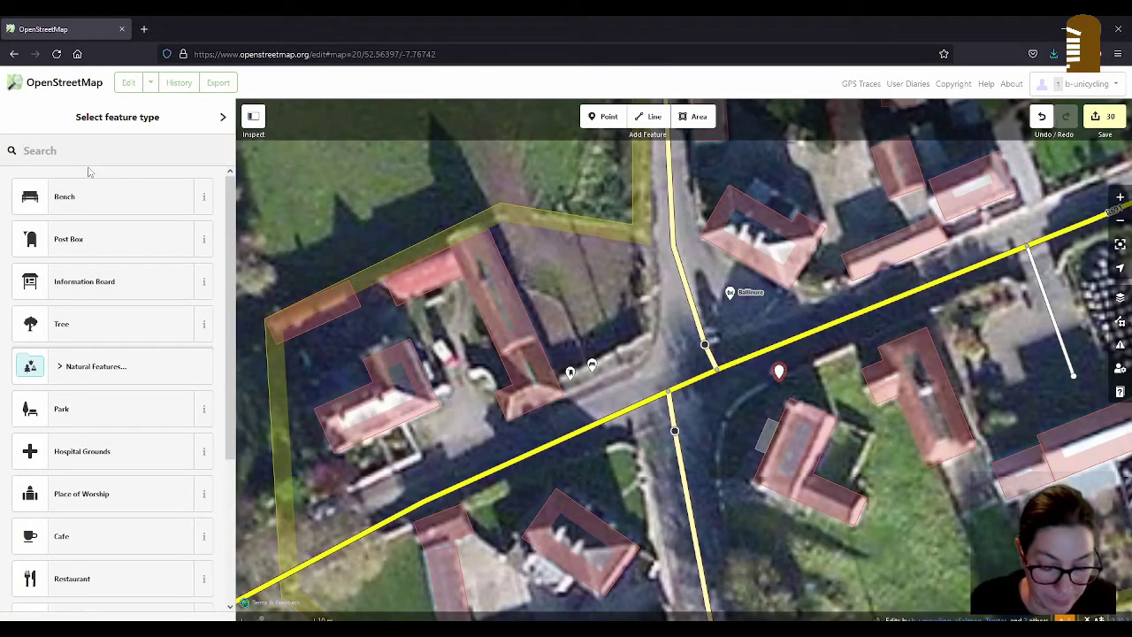
text(power)
click(103, 190)
Add a Guidepost point at the southeast corner of the two-level house north of the junction
key(alt+Tab)
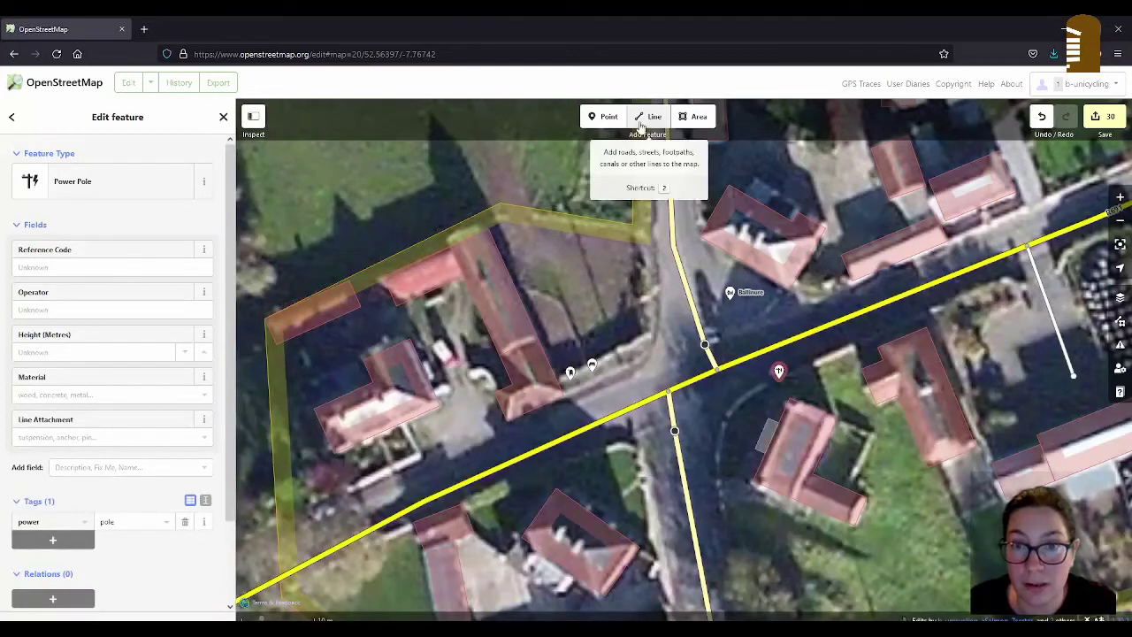
click(604, 118)
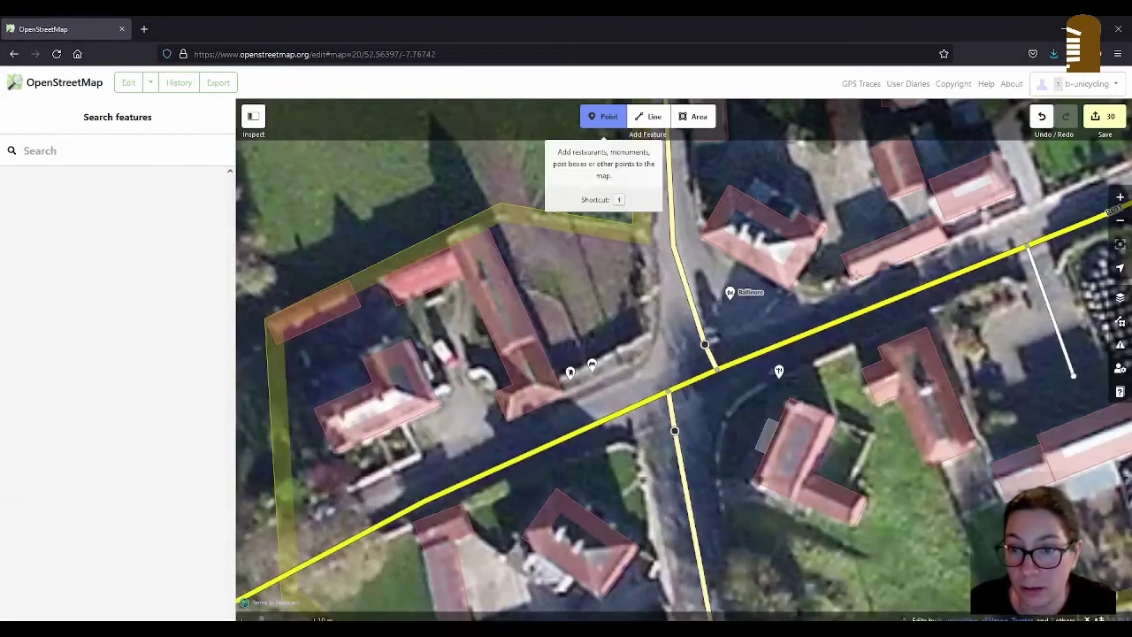
click(810, 292)
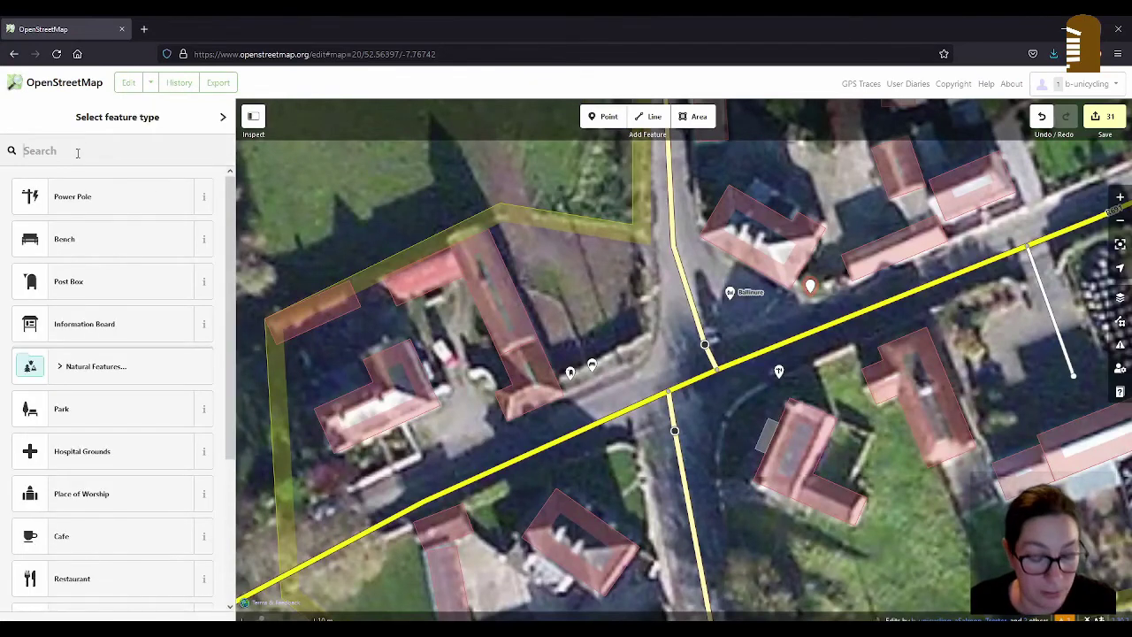
text(guide)
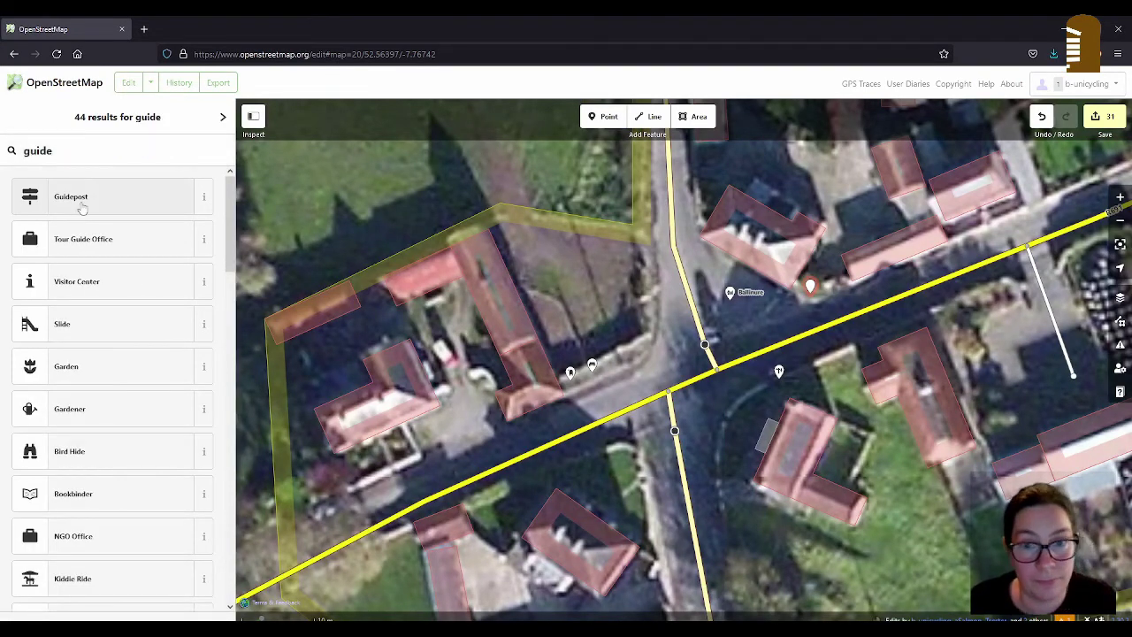
click(71, 197)
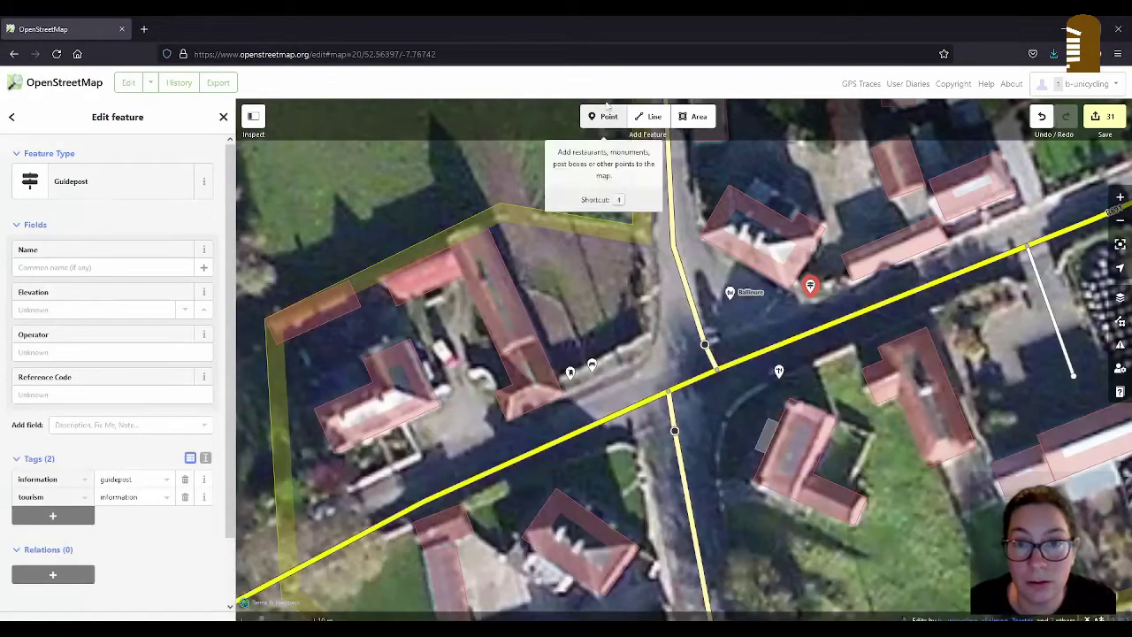
Add a Bollard point in front of the two-level house, just east of the Ballinure place marker
click(609, 116)
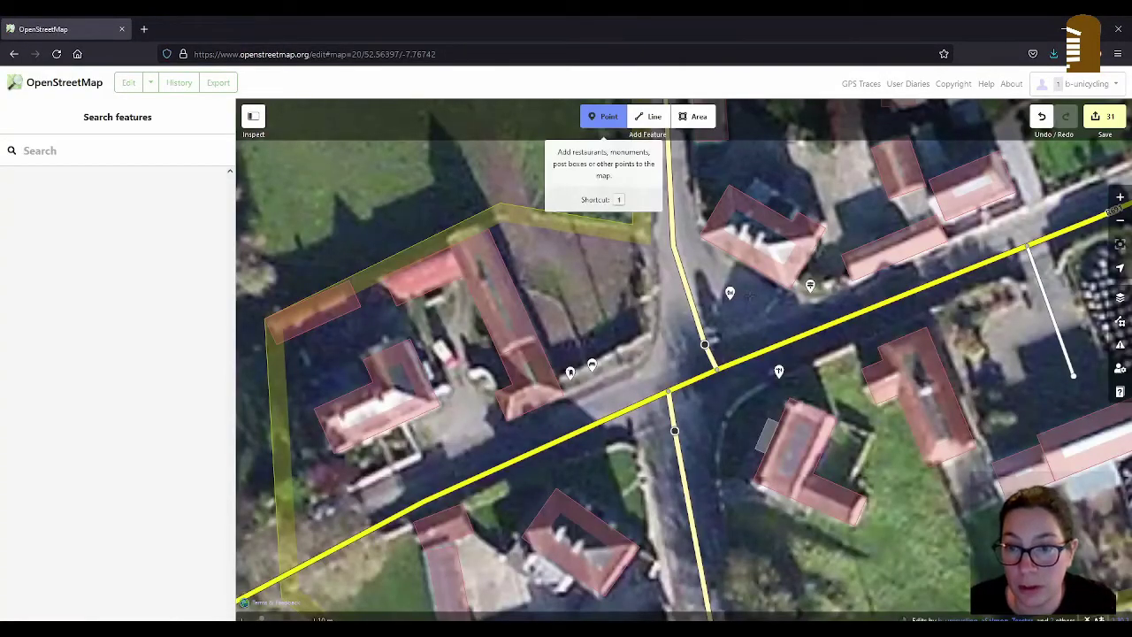
click(747, 298)
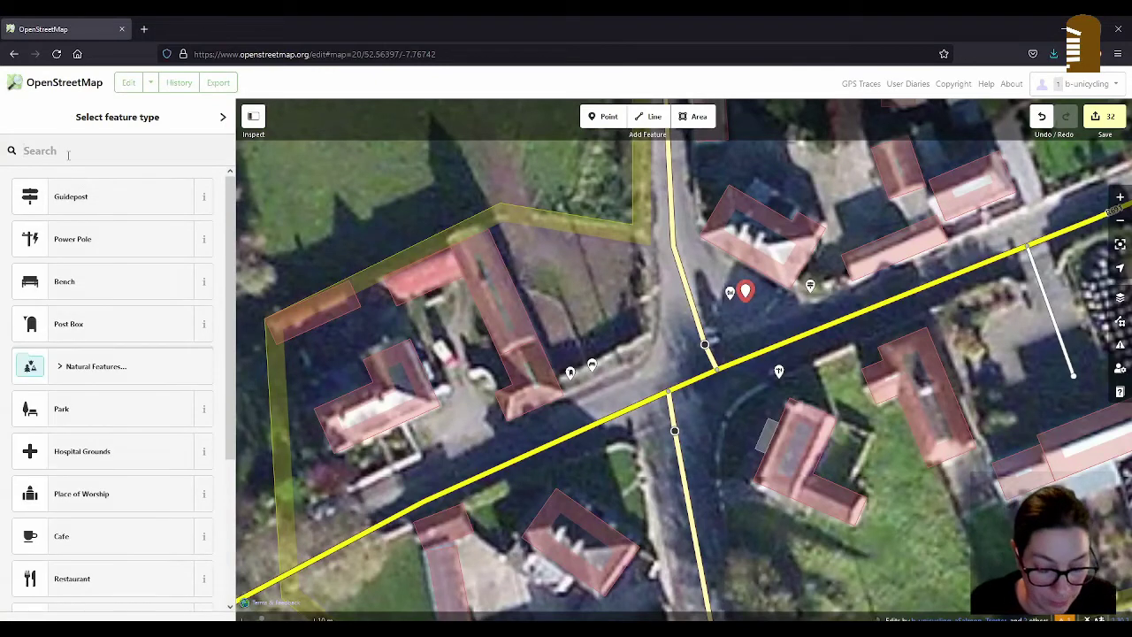
text(boll)
click(78, 198)
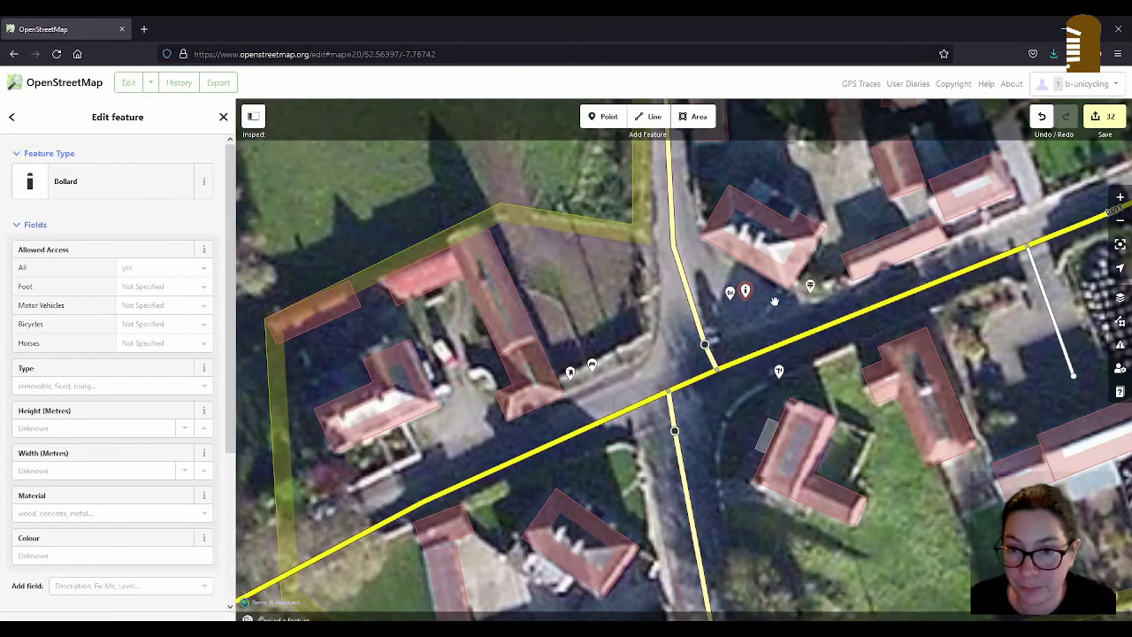
Paste a copy of the bollard farther east along the house front and shift the original slightly toward it
key(ctrl+v)
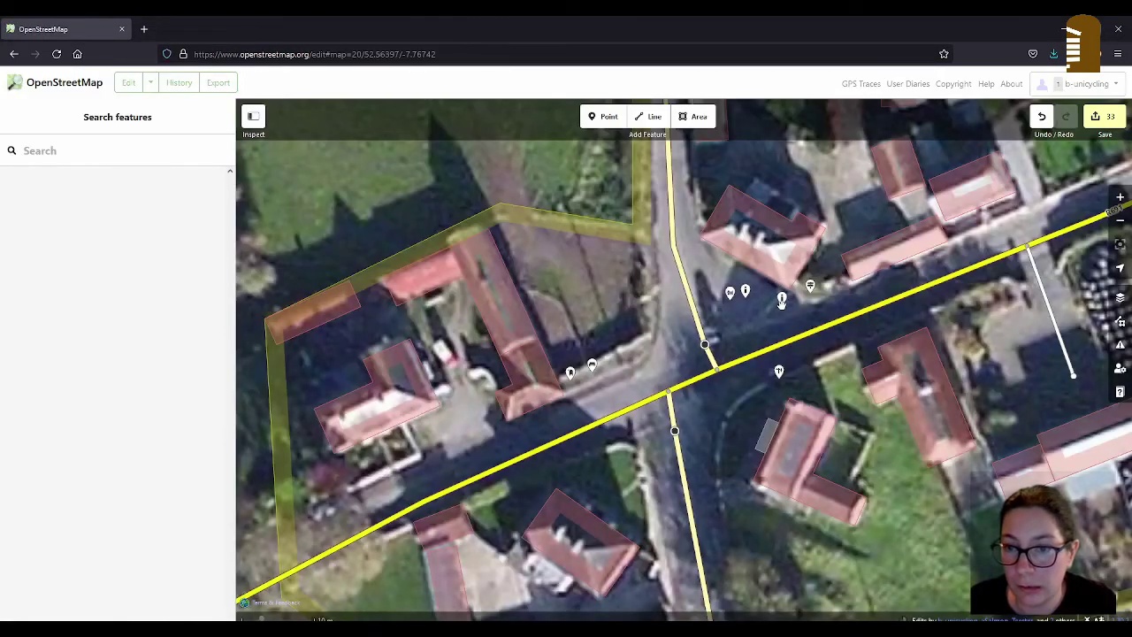
click(781, 300)
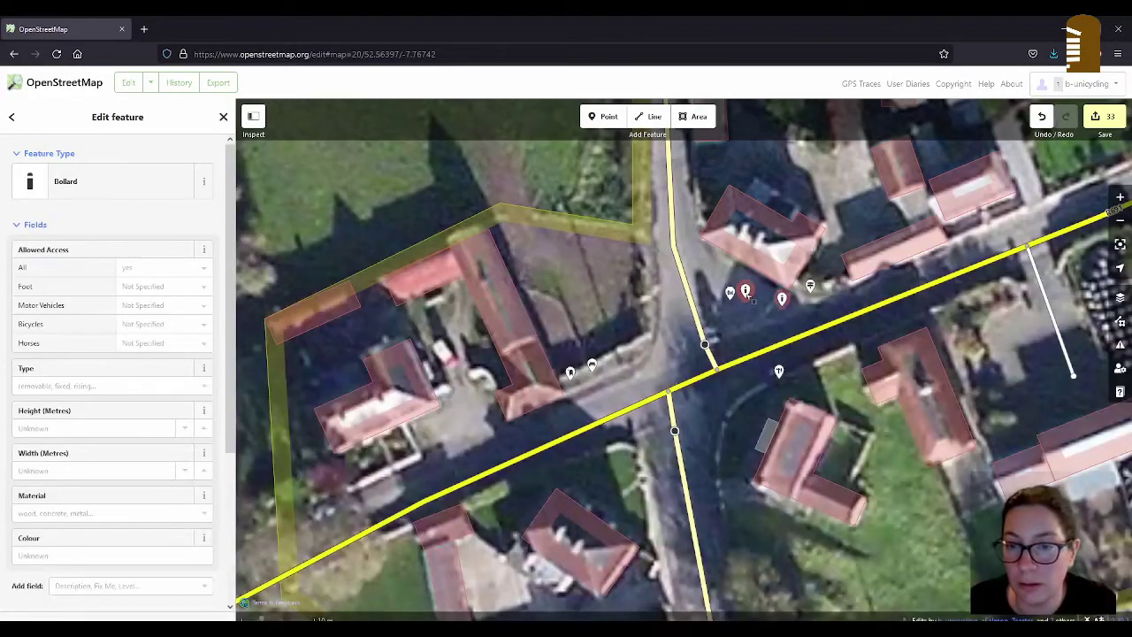
key(Escape)
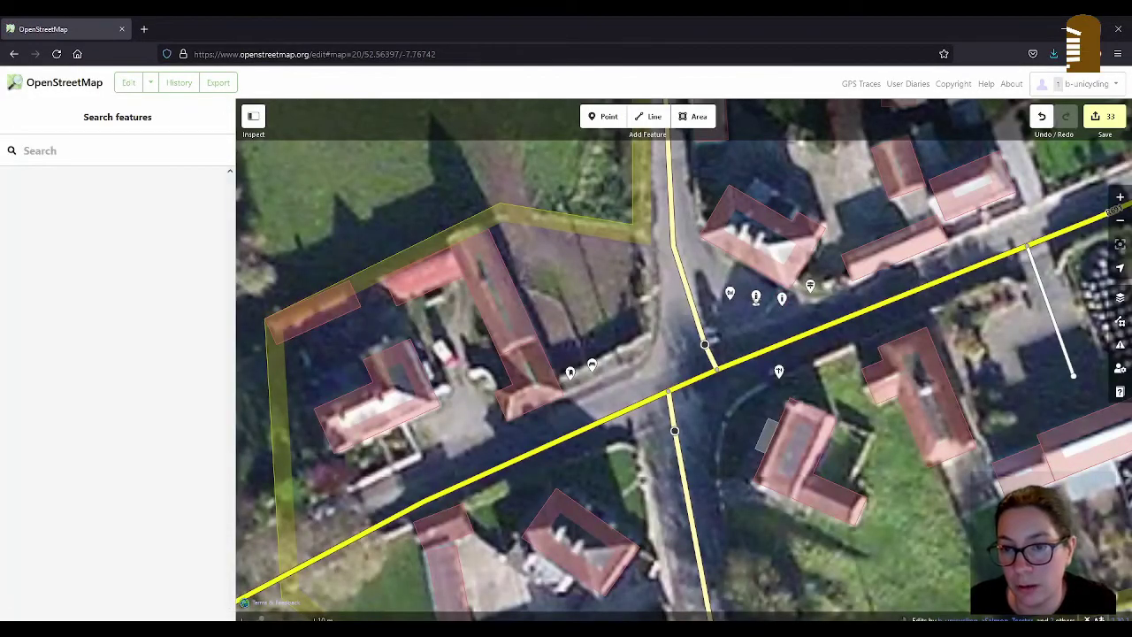
click(756, 298)
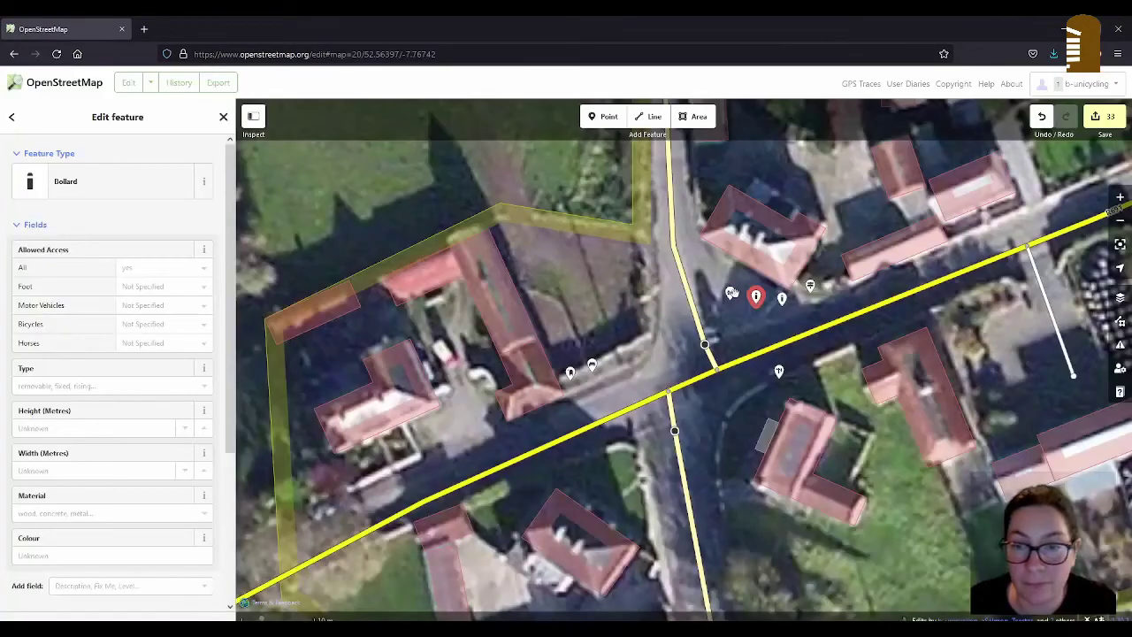
Paste more bollard copies westward along the front of the house north of the junction, plus one south of the main road near the L-shaped house
key(Escape)
click(735, 292)
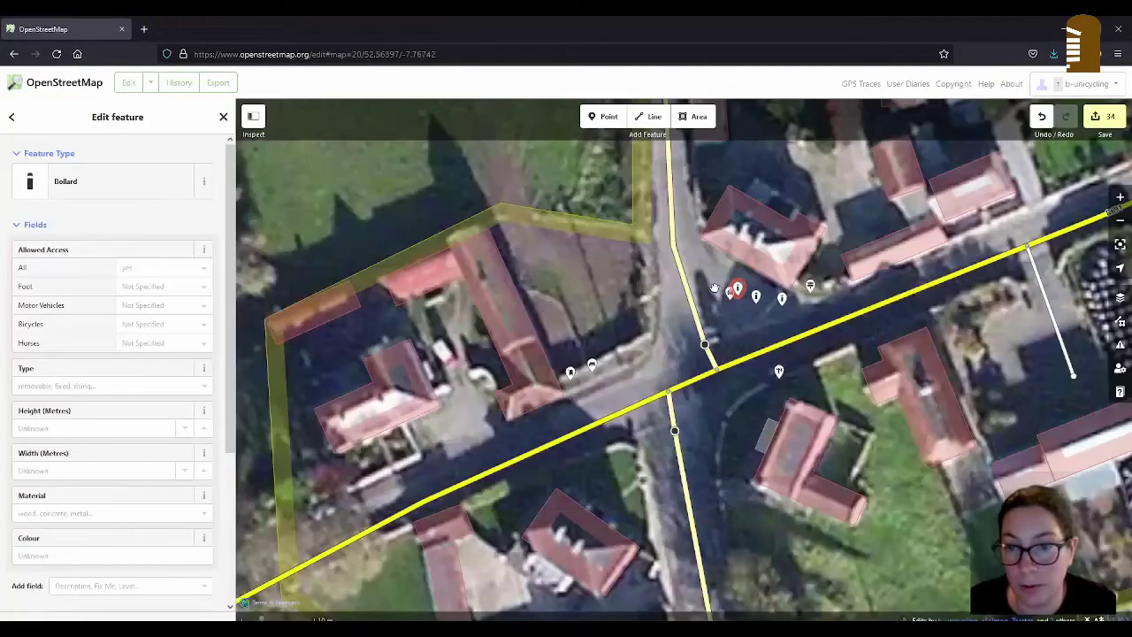
key(Escape)
click(724, 281)
key(Escape)
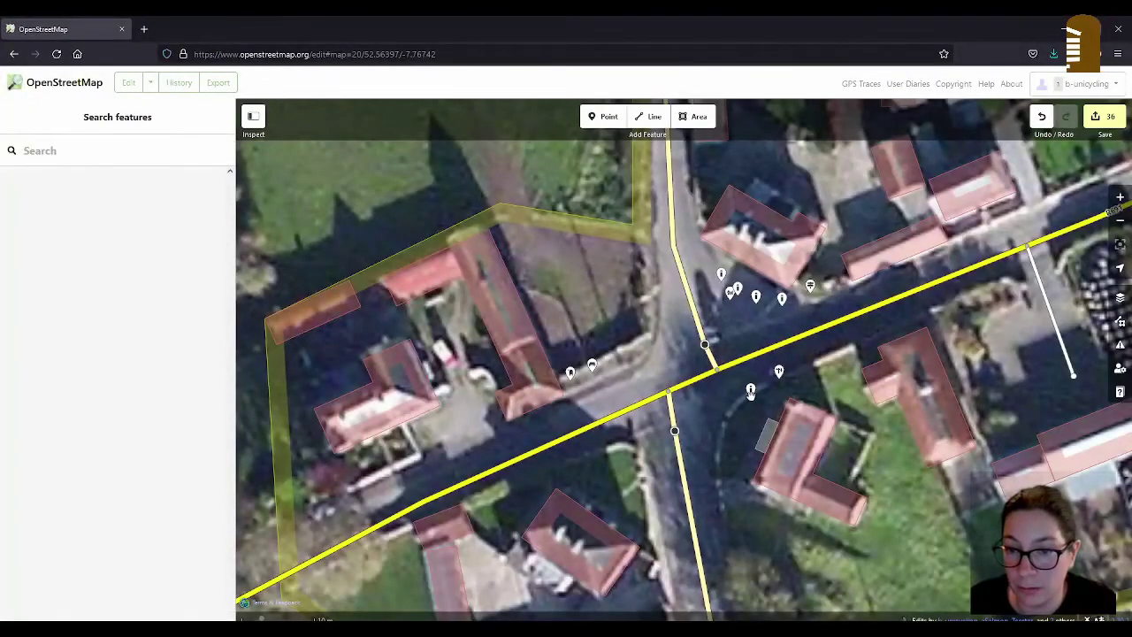
click(750, 391)
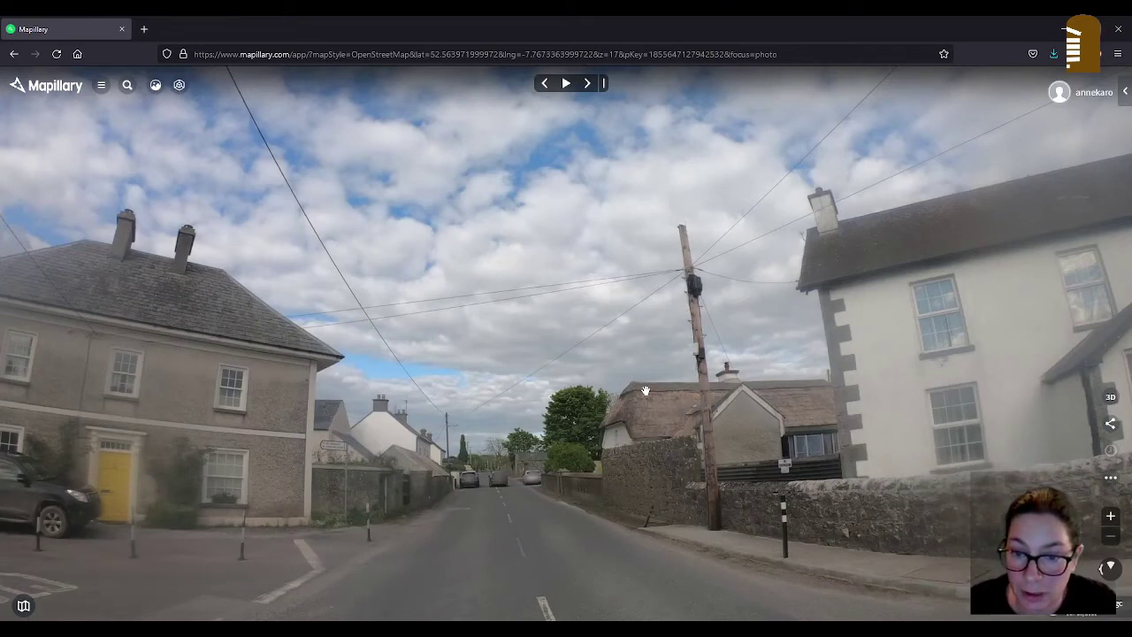
Advance through the Mapillary photos to the thatched house, then set Levels to 2 for that house east of the L-shaped one in OpenStreetMap
click(586, 84)
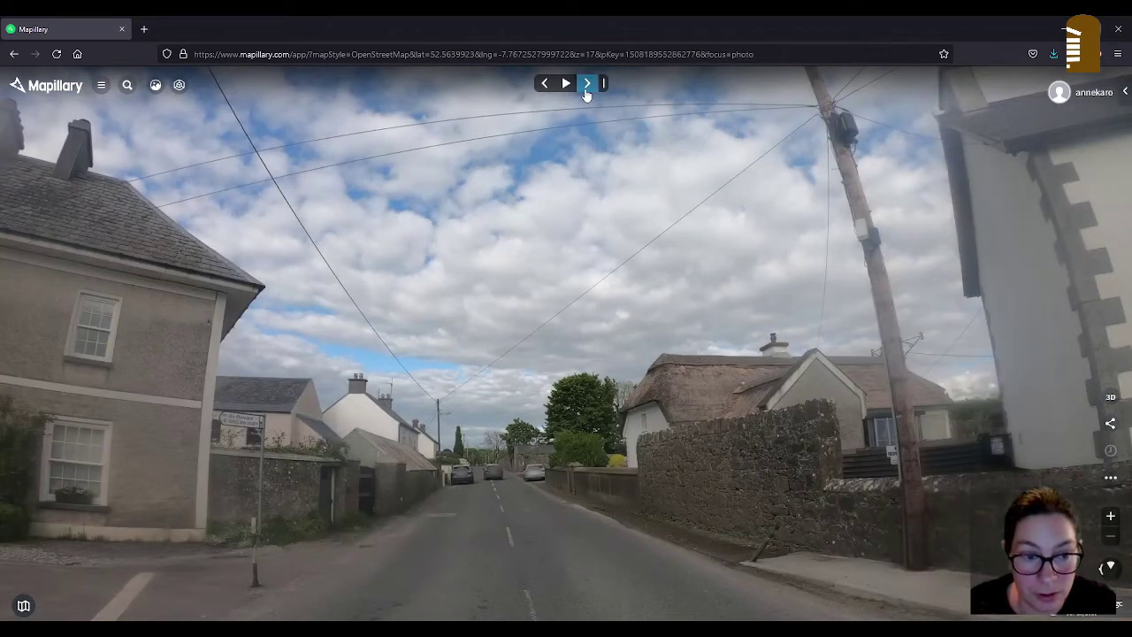
click(586, 85)
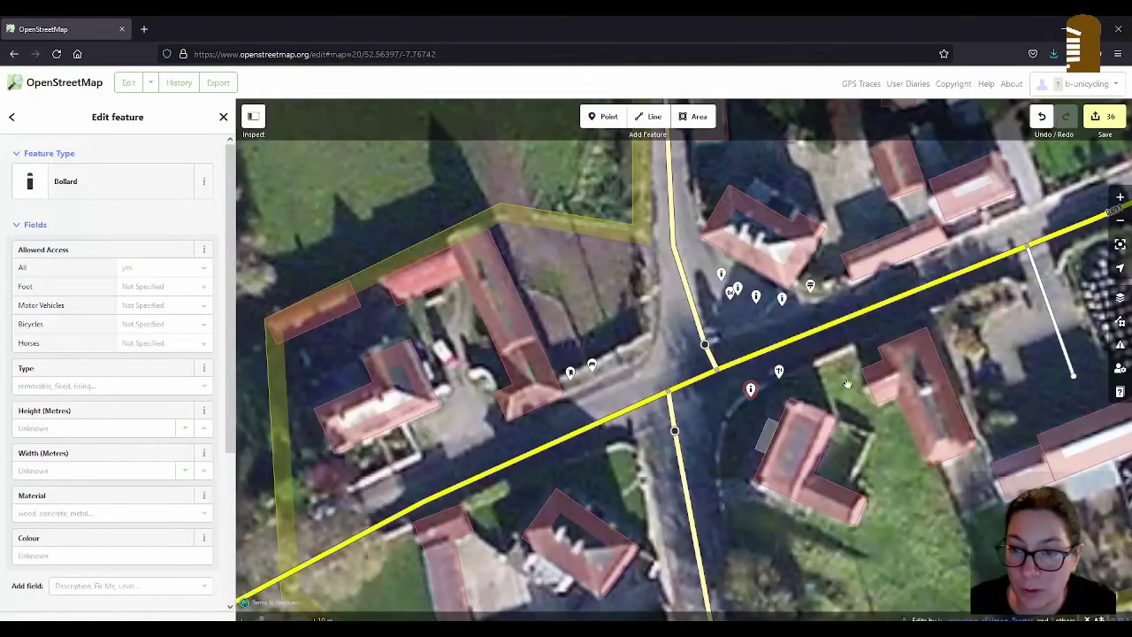
click(920, 387)
drag(885, 372, 704, 374)
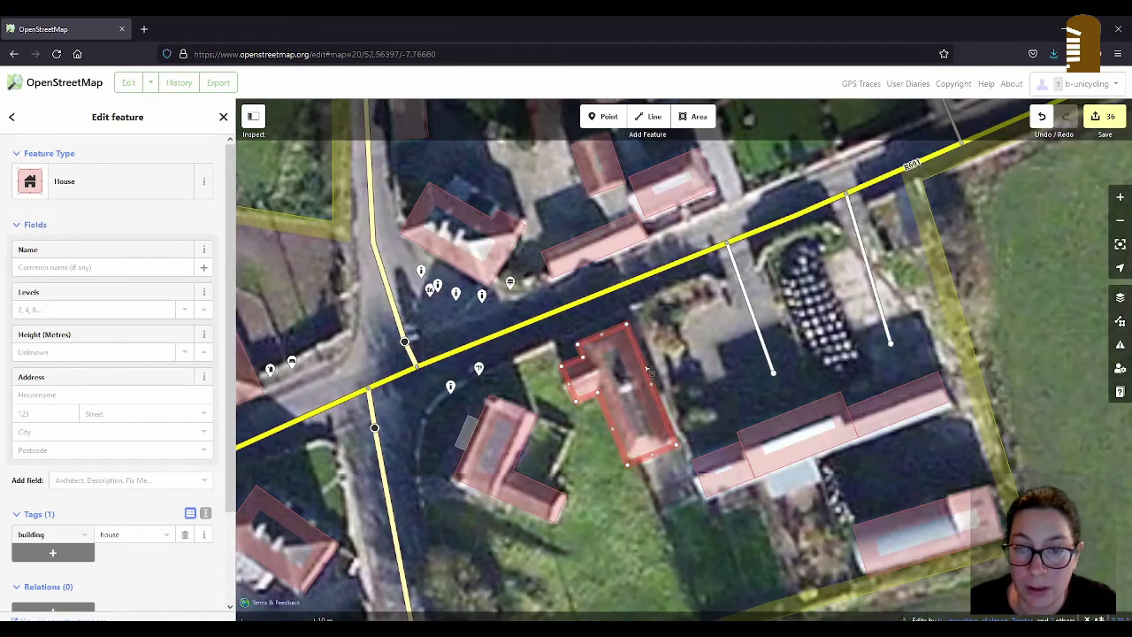
click(55, 309)
text(21)
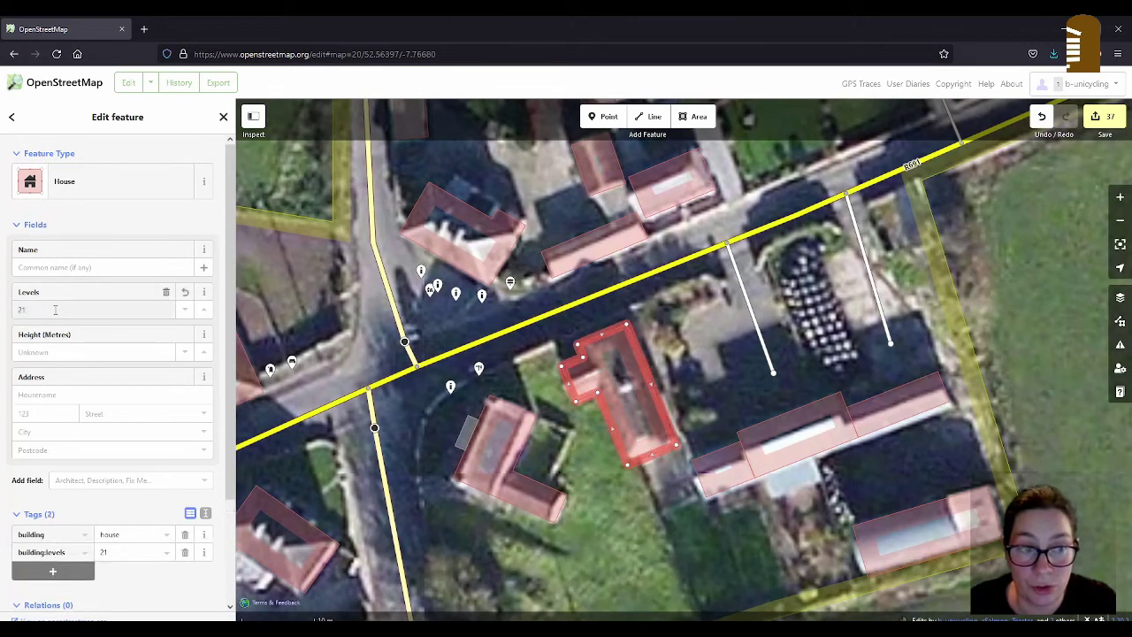
key(BackSpace)
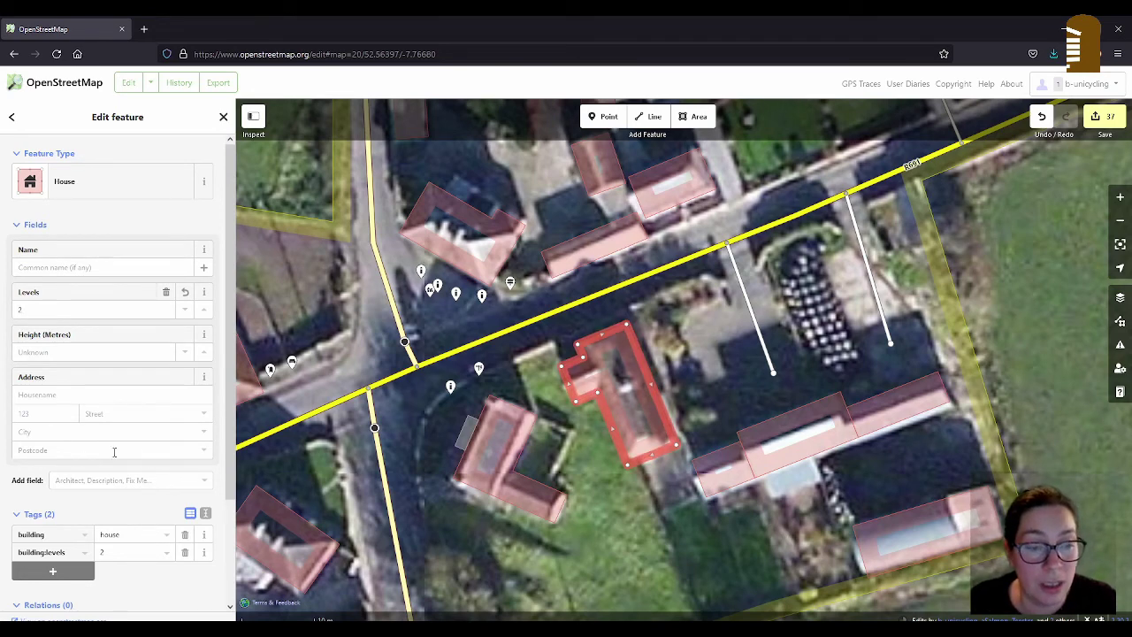
Add the tag roof:material=thatch to the house east of the L-shaped house
scroll(113, 451, down, 3)
click(65, 441)
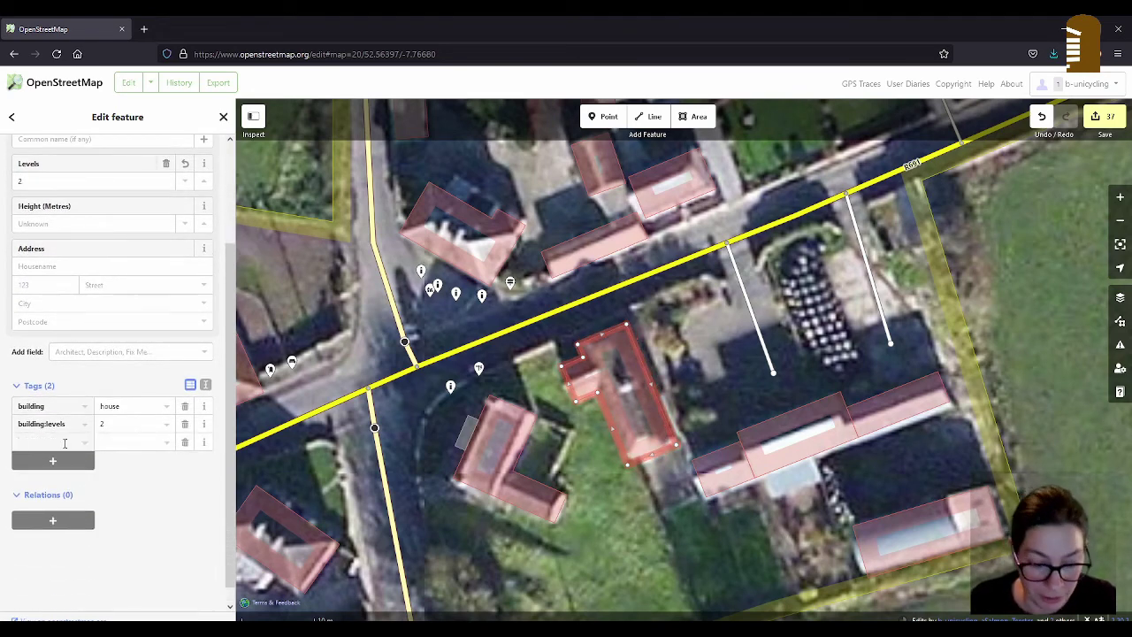
text(roof:material)
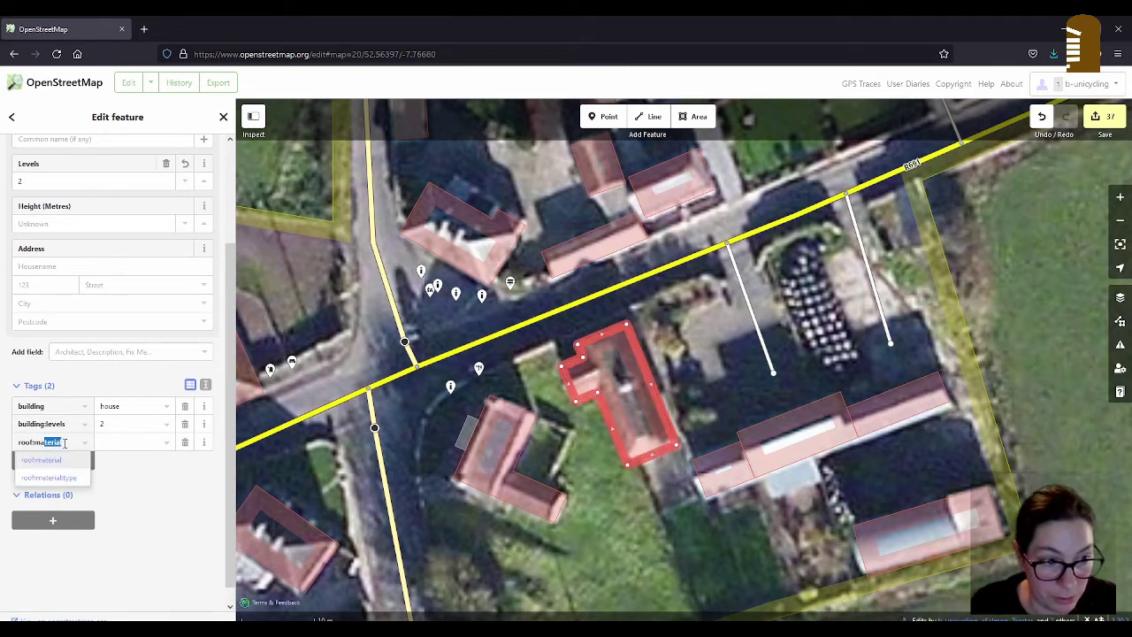
key(Tab)
text(thatch)
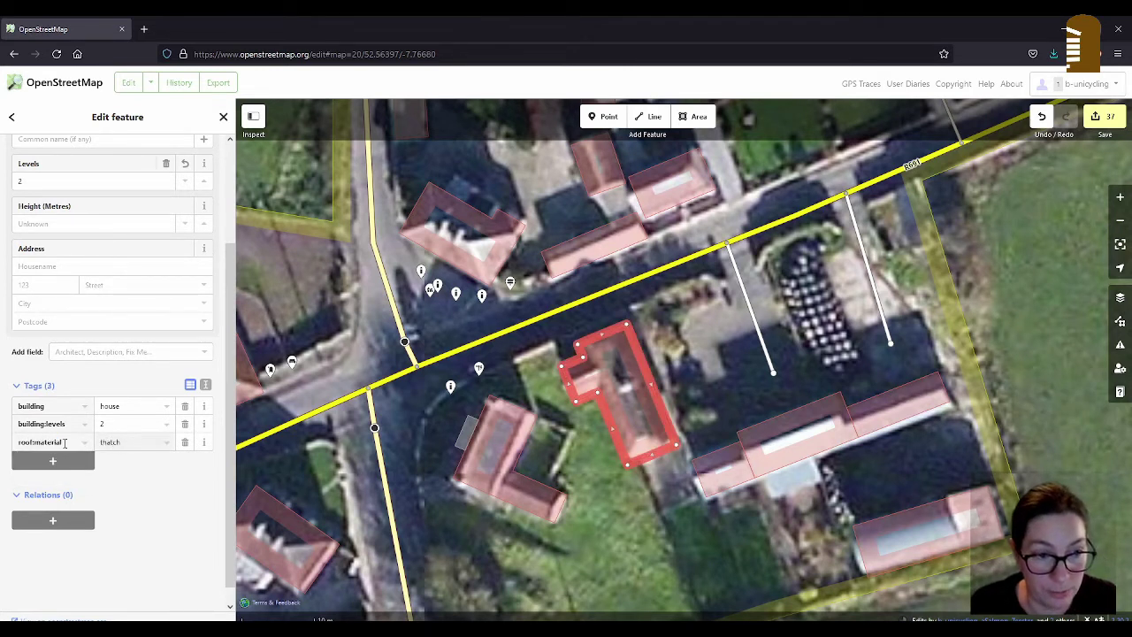
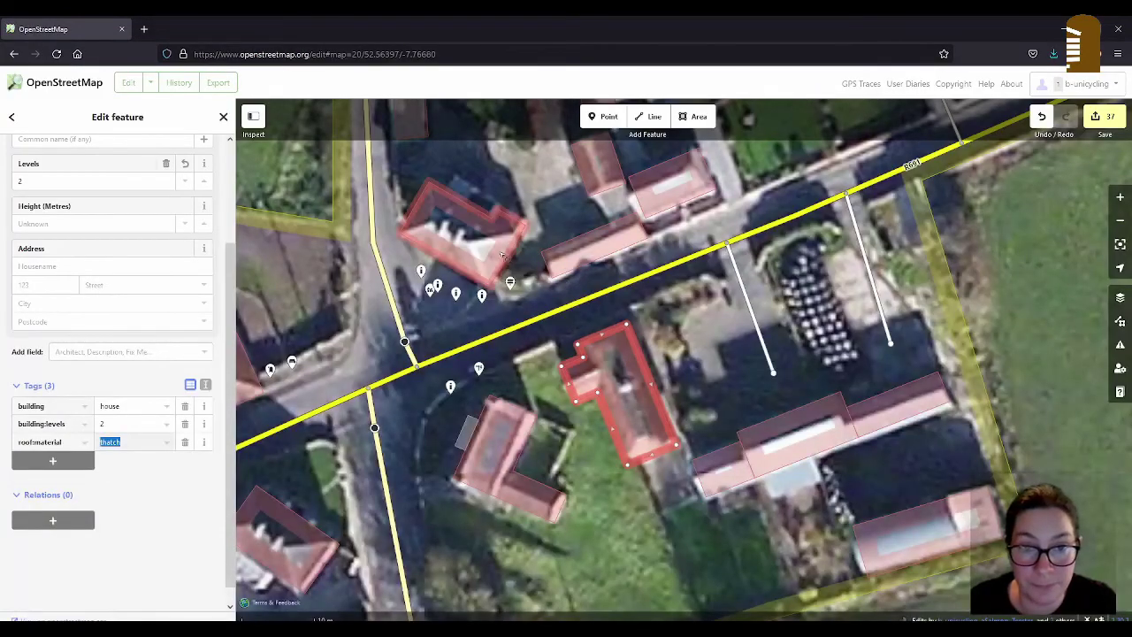
Add the tag roof:material=slate to the hipped-roof house north of the junction
click(501, 254)
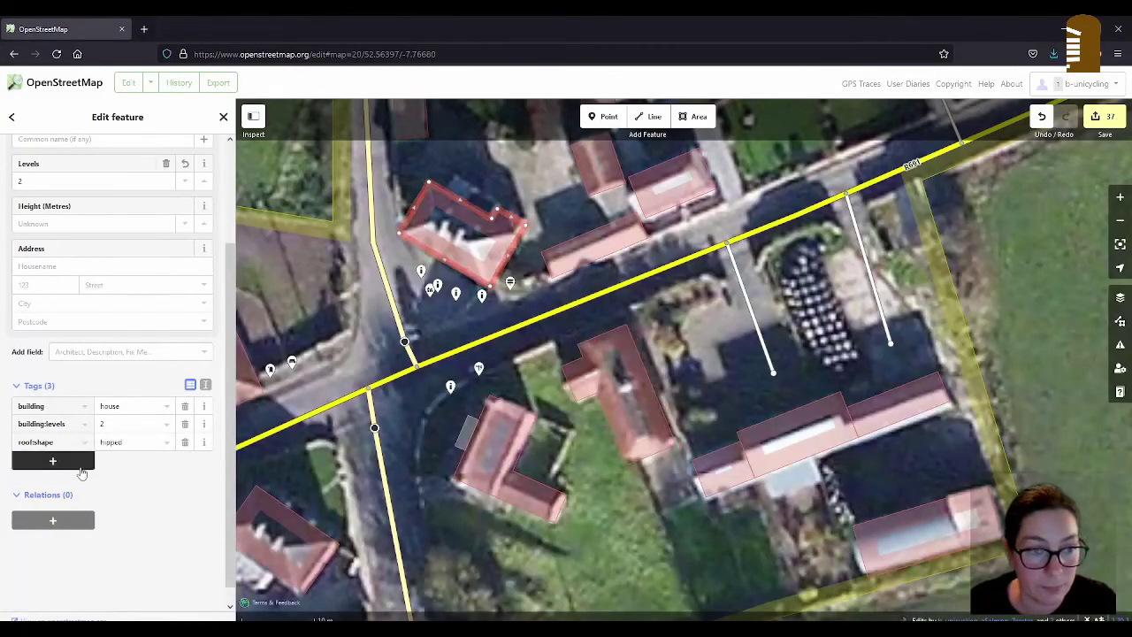
click(78, 462)
text(roof:ma)
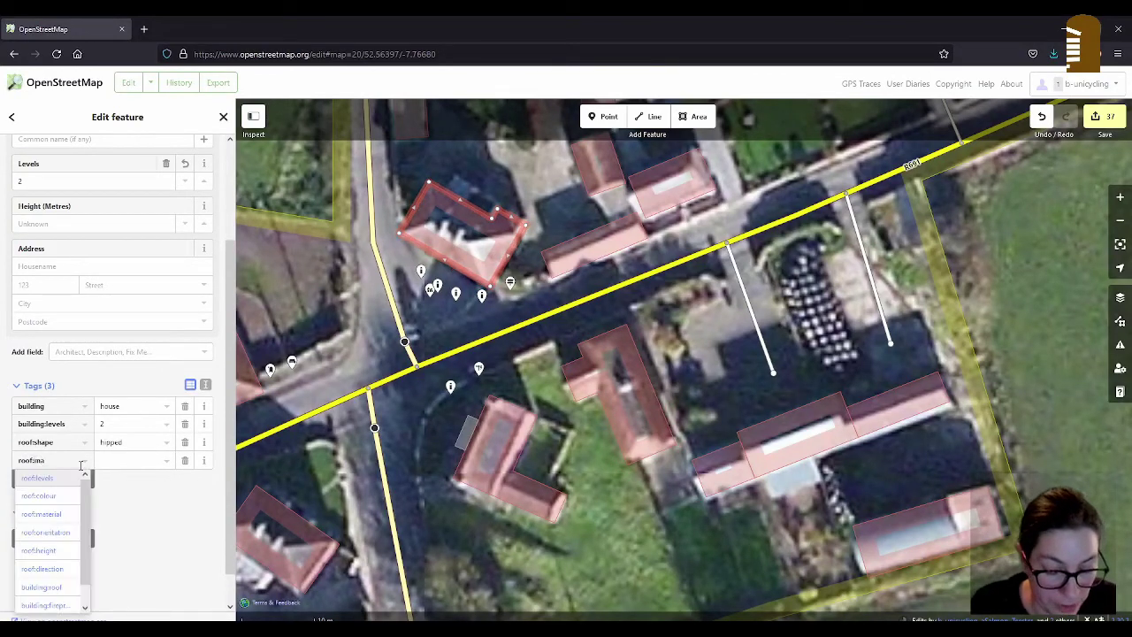
text(teria)
key(Tab)
text(slate)
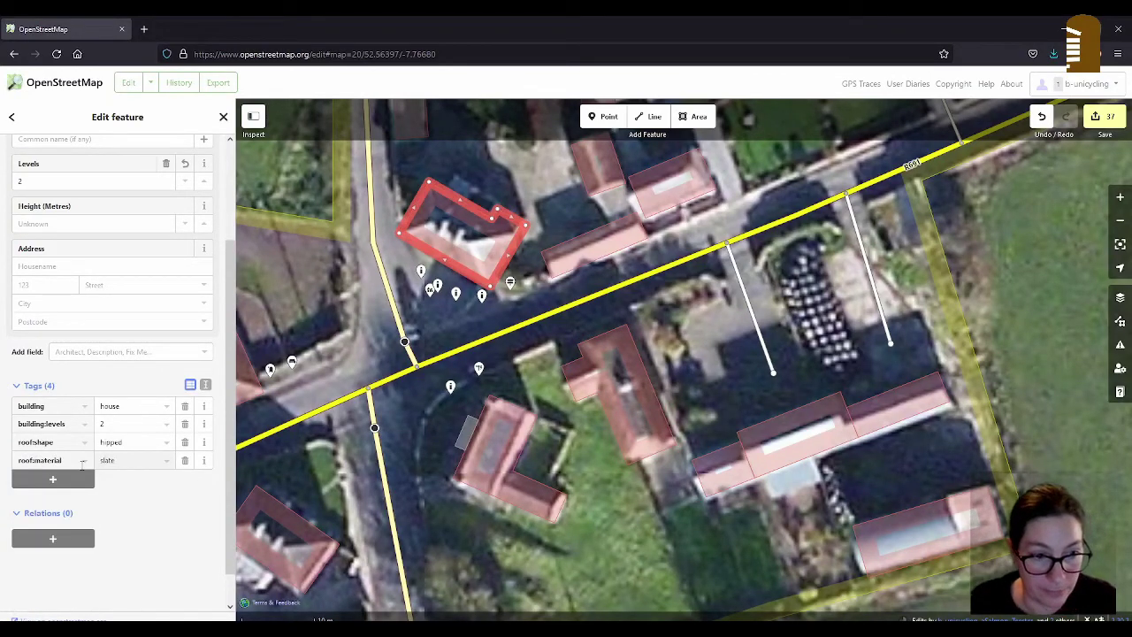
key(Escape)
Change the long roadside building just east of the hipped-roof house to a shed and set its levels to 1
key(alt+Tab)
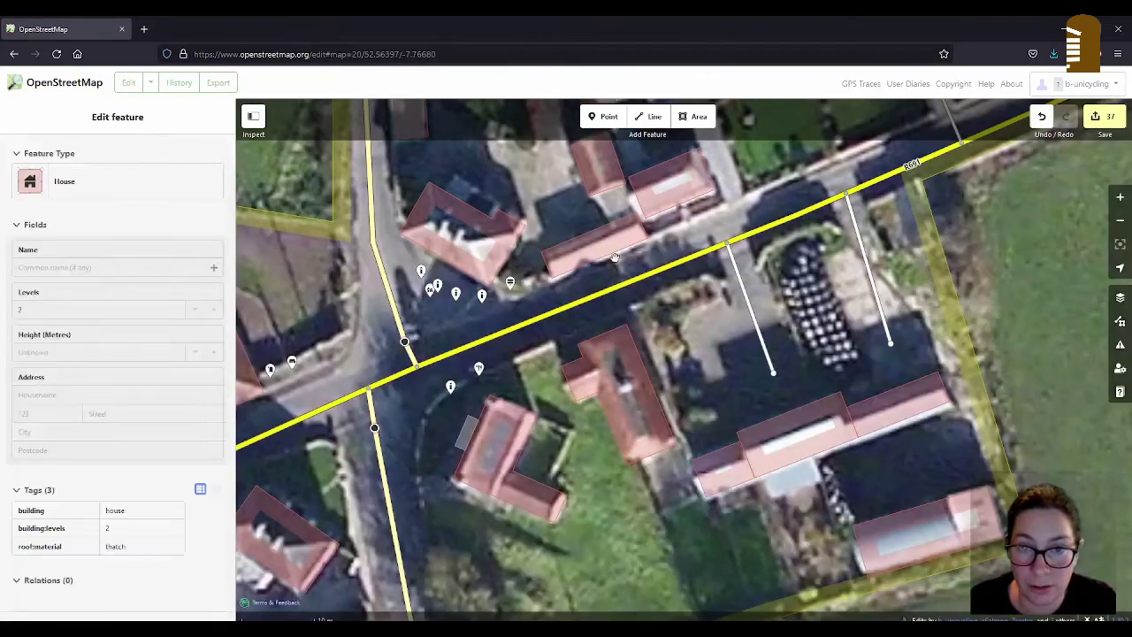
click(614, 257)
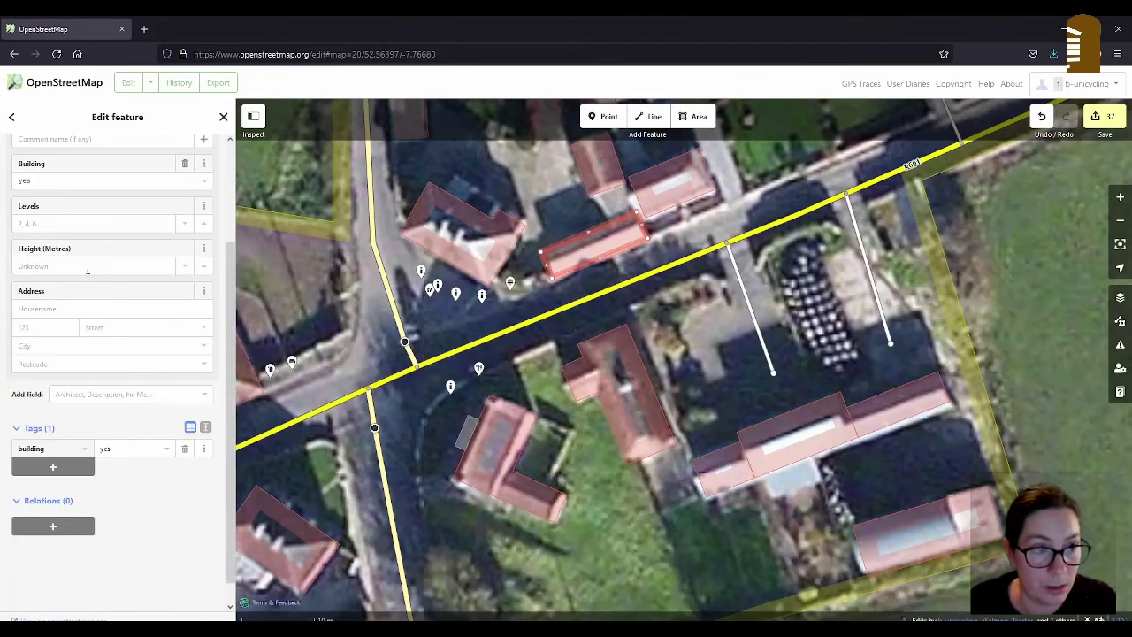
click(15, 179)
text(shed)
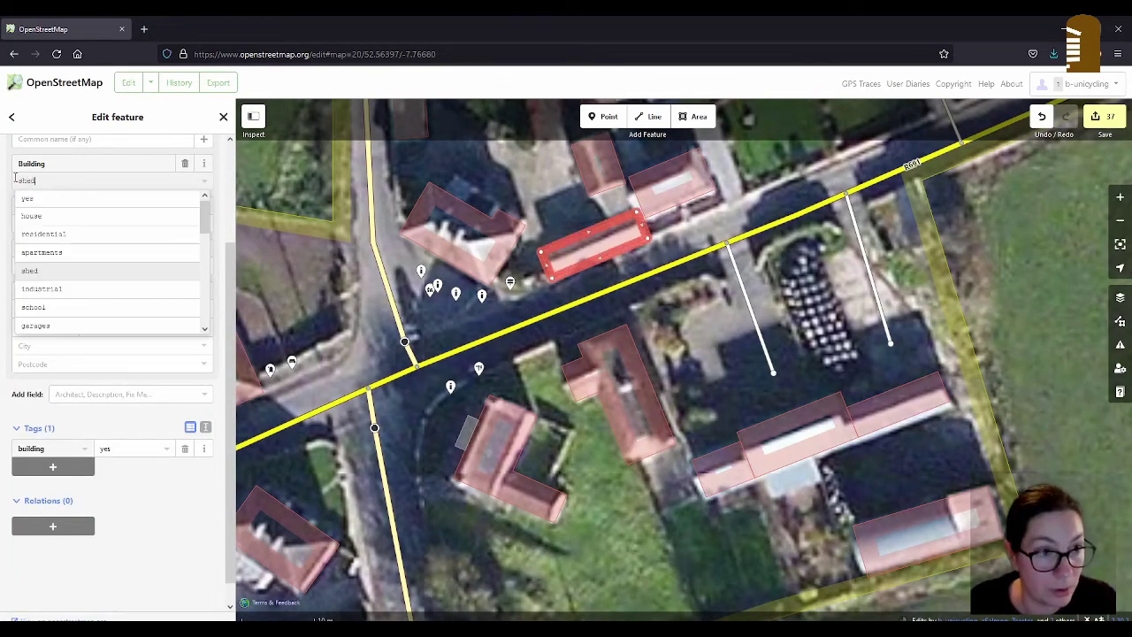
key(Tab)
text(1)
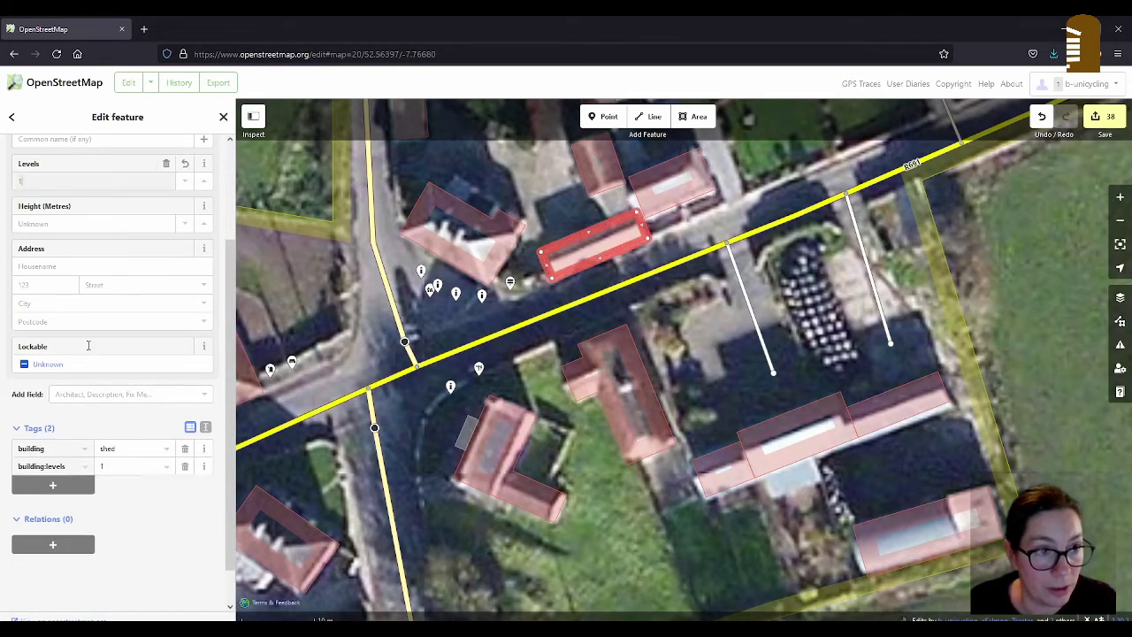
Add the tag roof:shape=gabled to the long roadside shed
click(62, 485)
text(roof:shape)
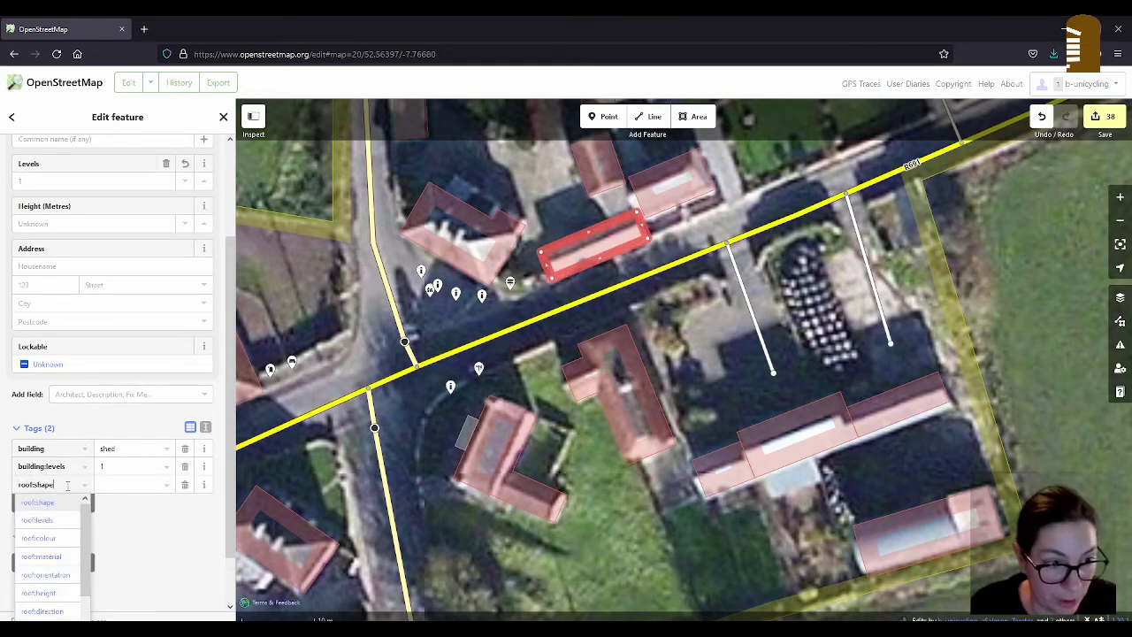
key(Tab)
text(ga)
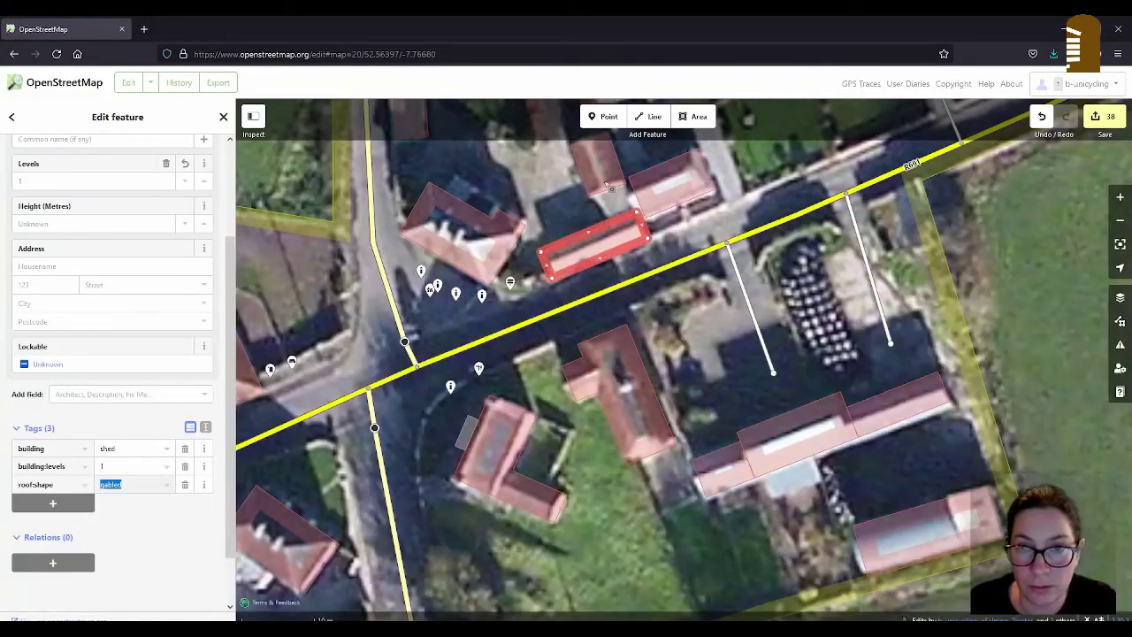
Change the small building set back behind the roadside shed to a house and set its levels to 2
click(600, 168)
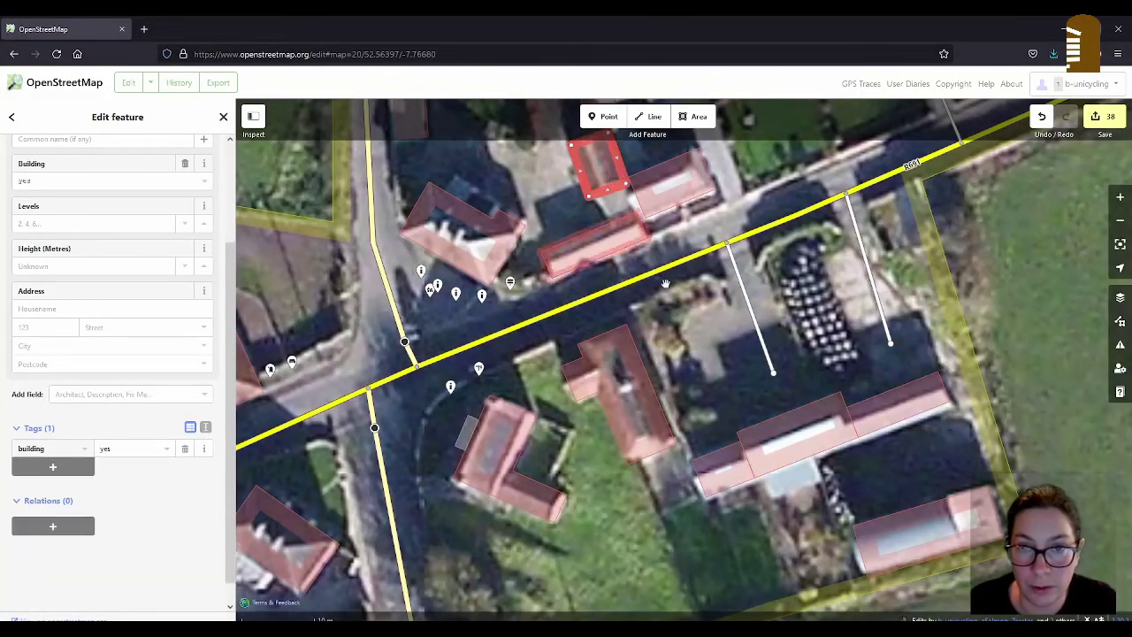
drag(710, 336, 716, 602)
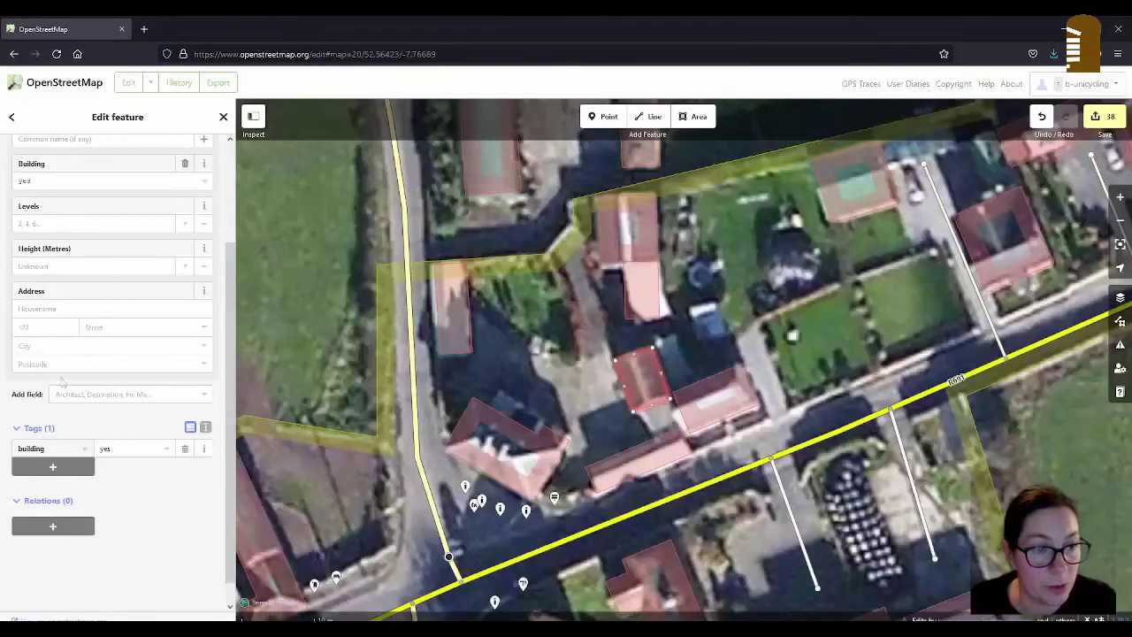
click(644, 379)
drag(41, 180, 1, 181)
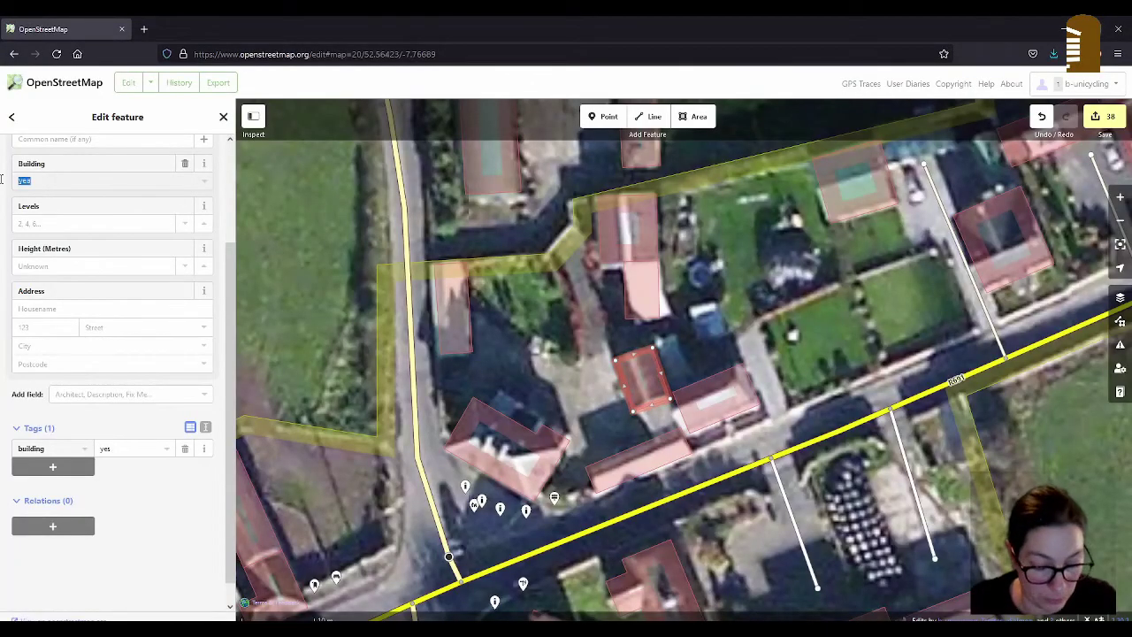
text(house)
key(Return)
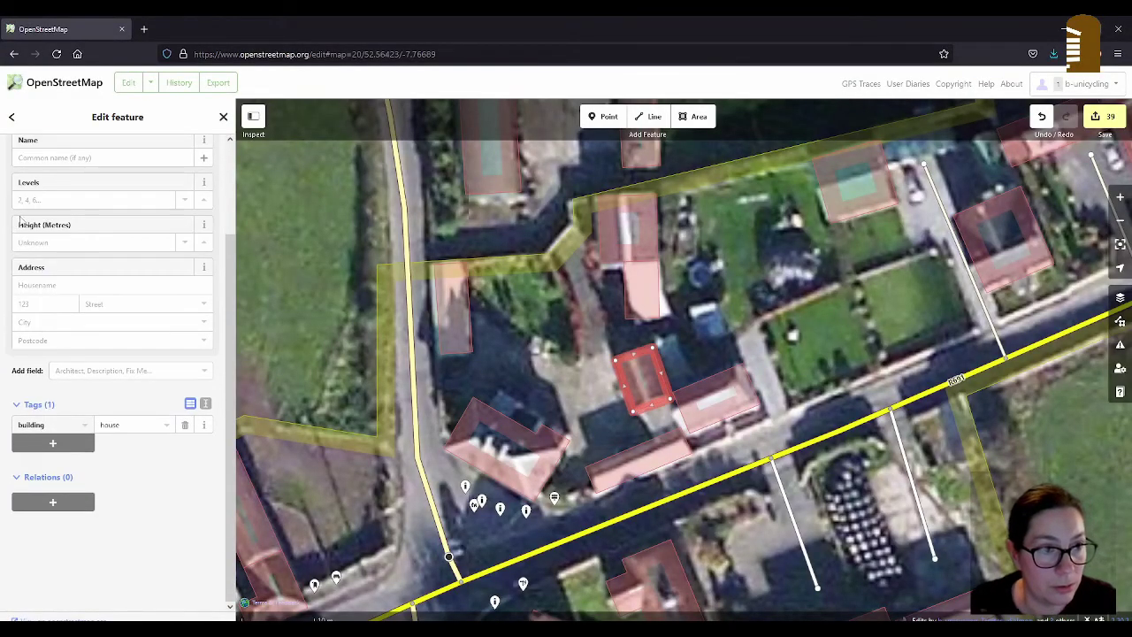
click(40, 198)
text(2)
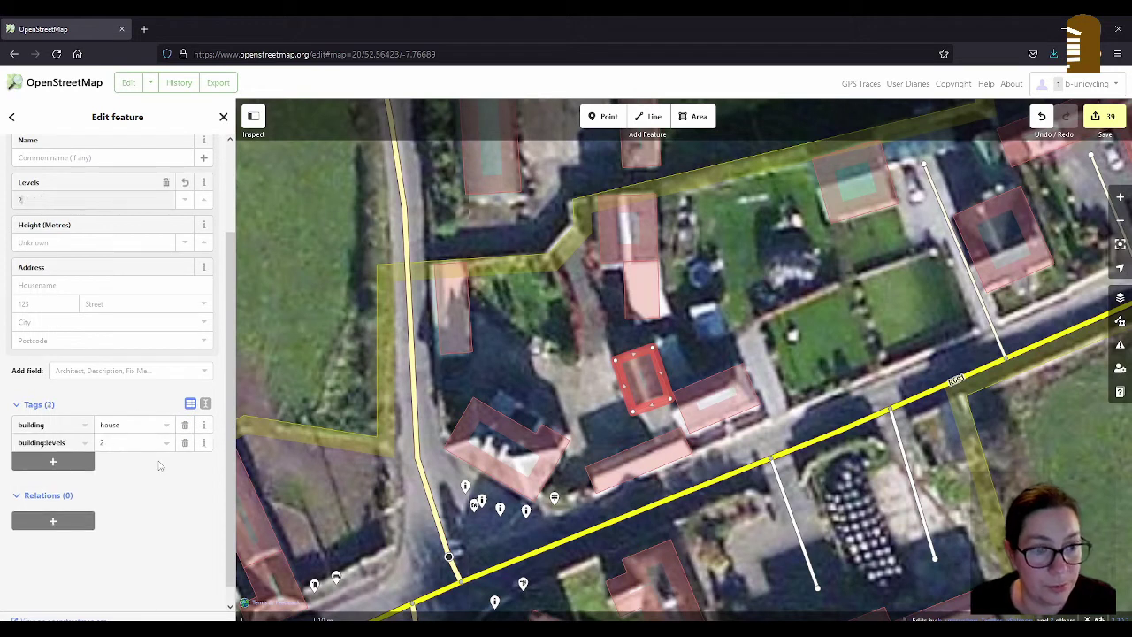
Add the tag roof:shape=gabled to the small house behind the roadside shed
click(71, 461)
text(roof:shape)
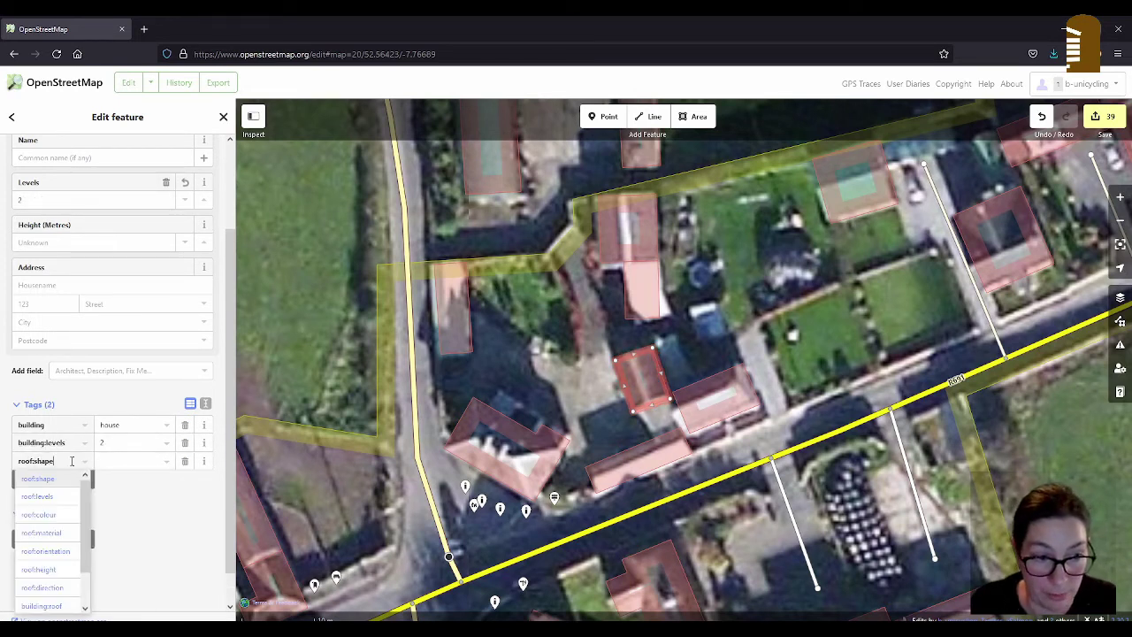
key(Tab)
text(g)
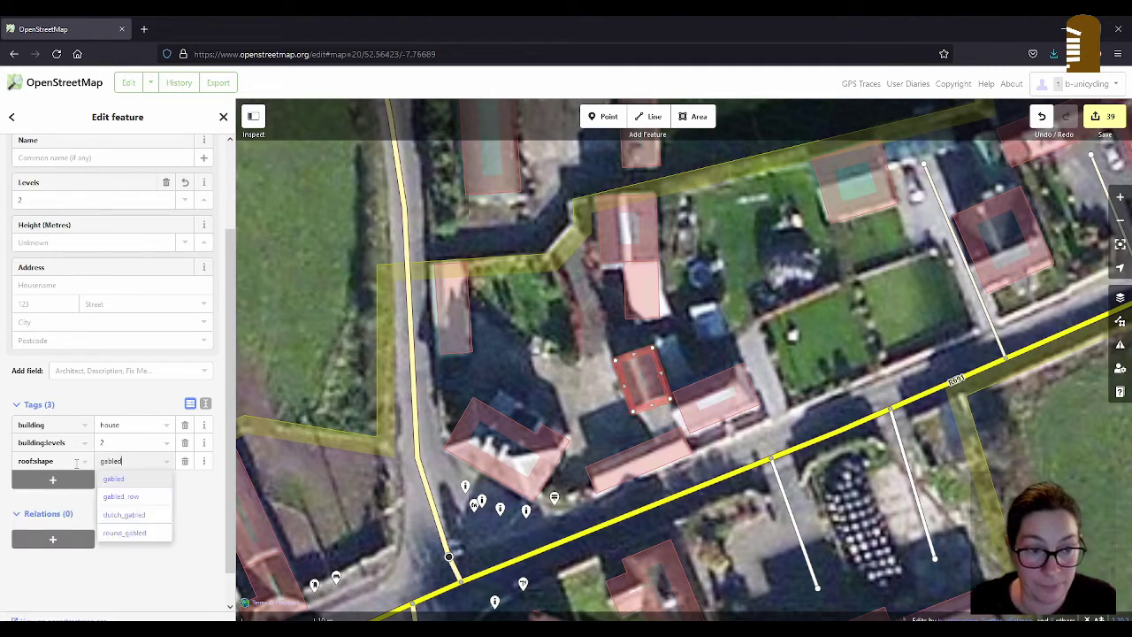
click(114, 480)
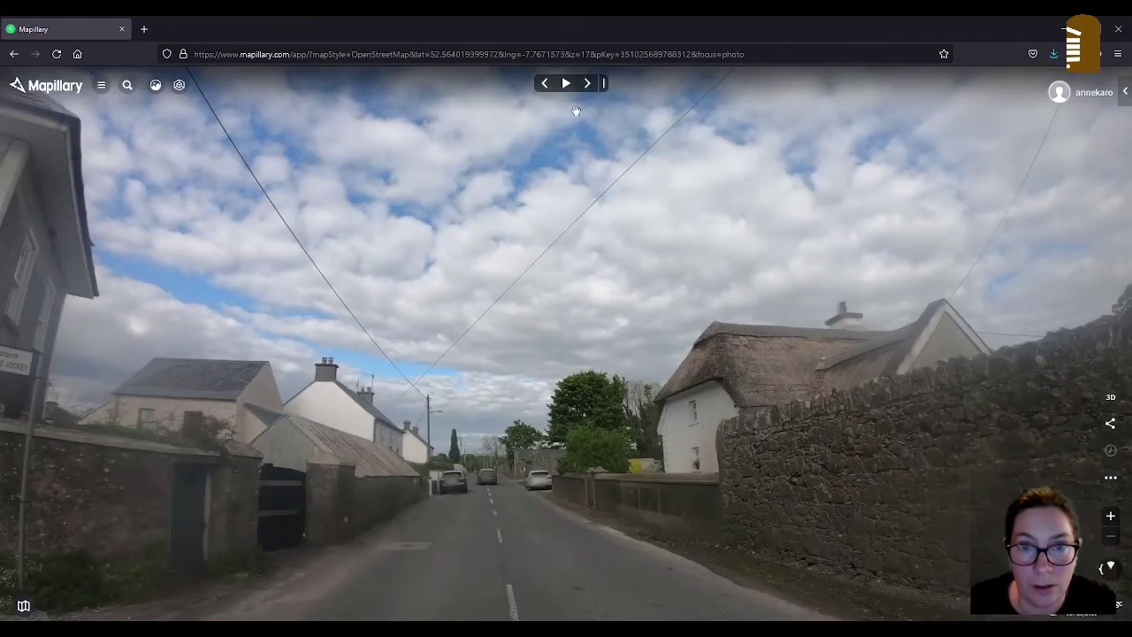
Step back through the Mapillary photos, then change the roadside building east of the shed to a house with 2 levels in OpenStreetMap
click(544, 83)
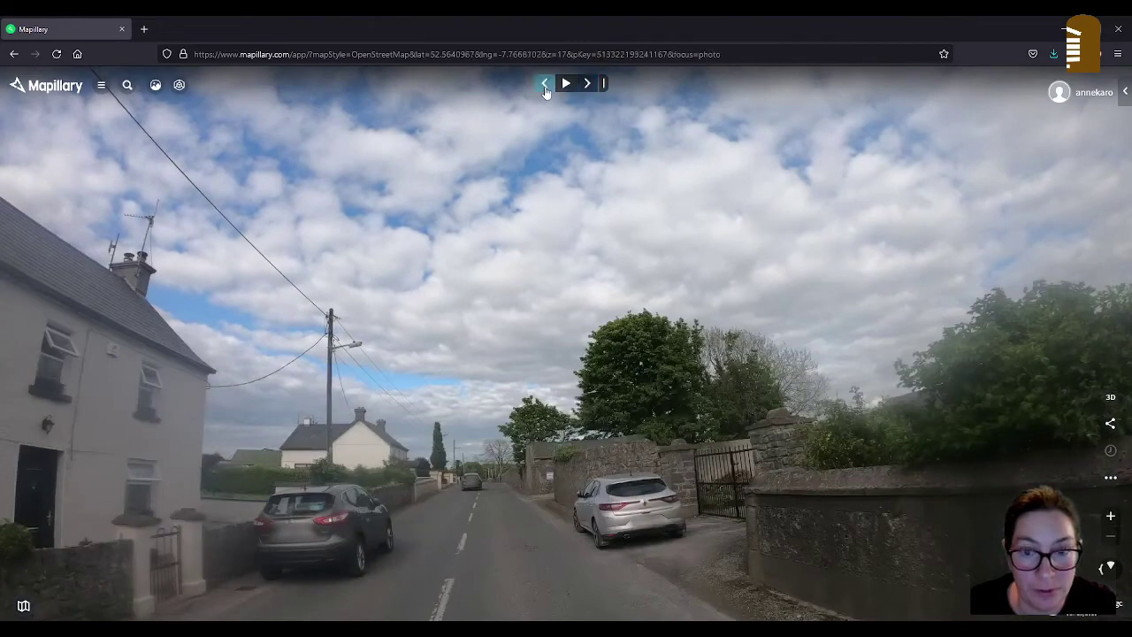
click(543, 83)
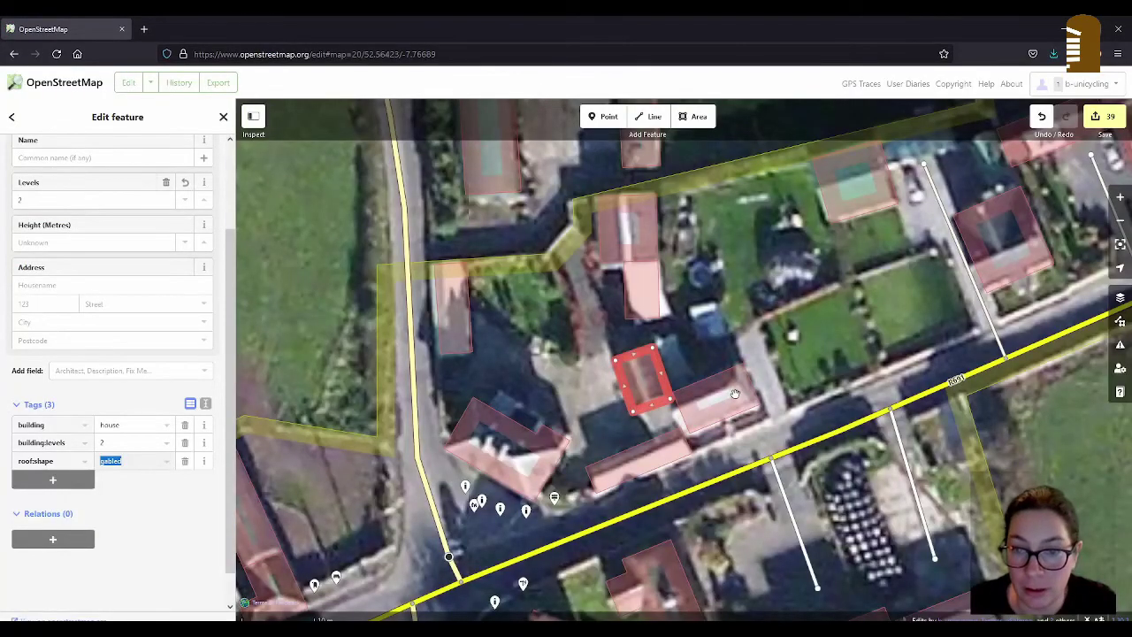
click(734, 394)
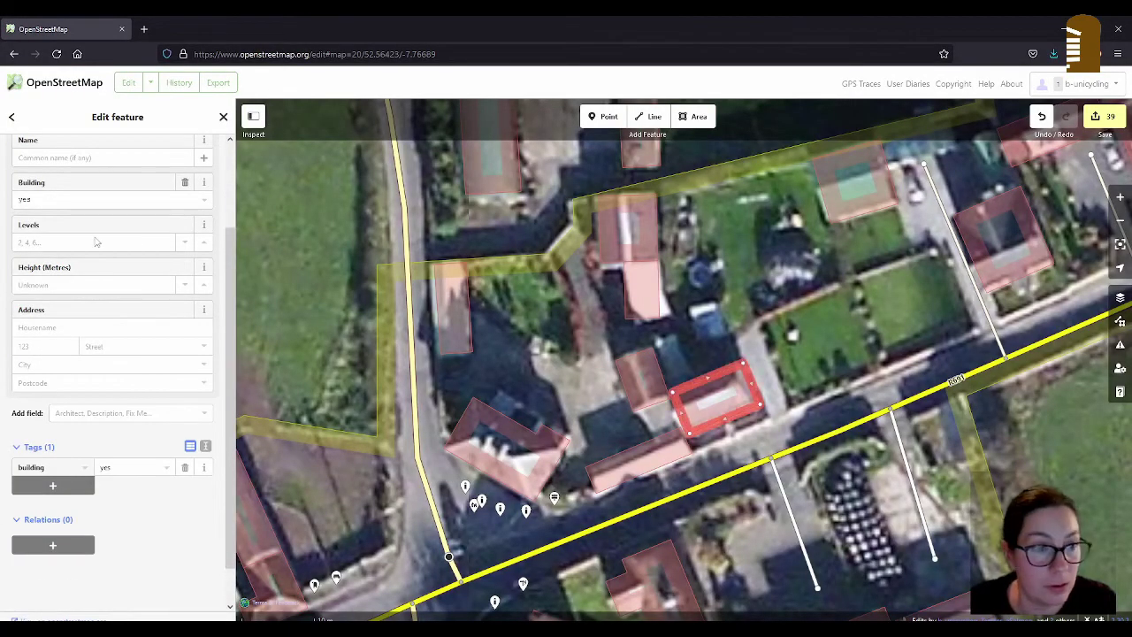
click(22, 199)
text(house)
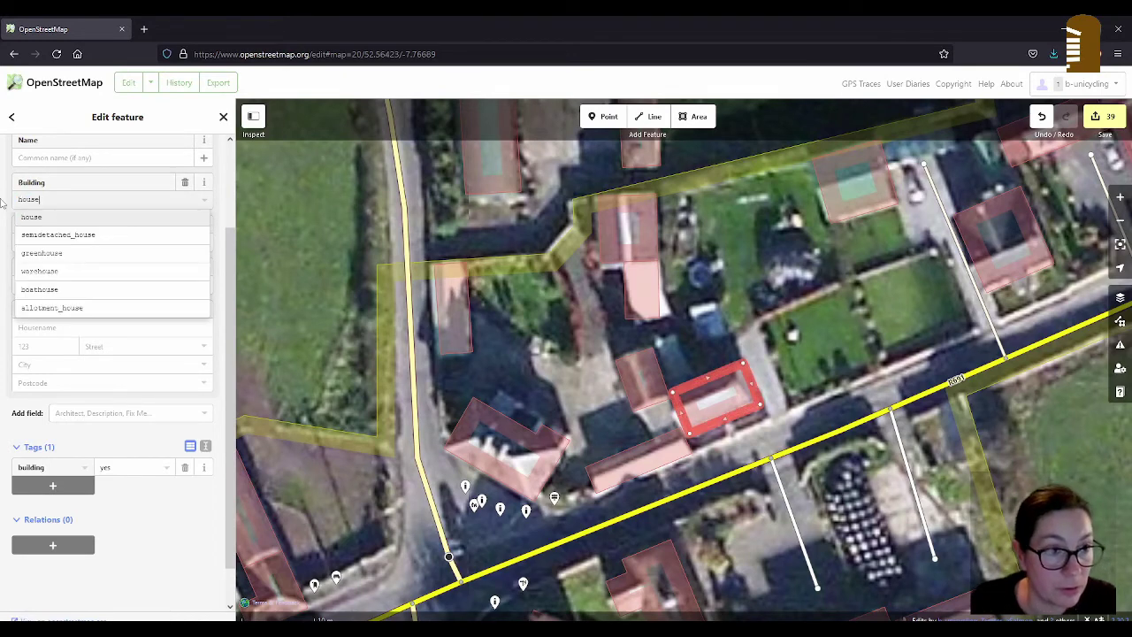
key(Return)
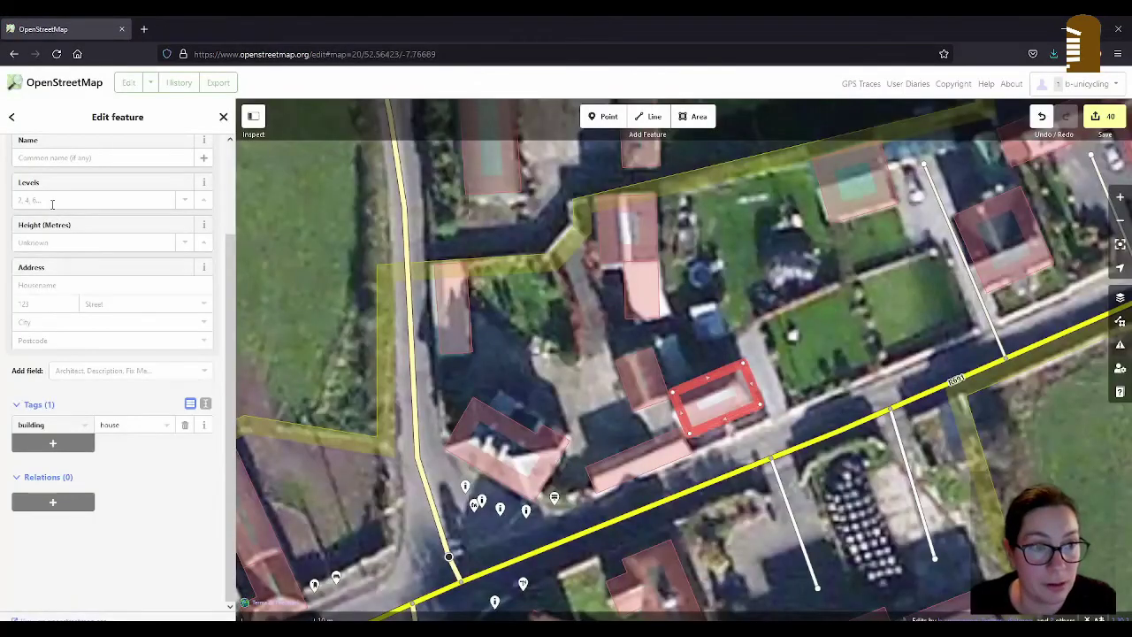
click(54, 200)
text(2)
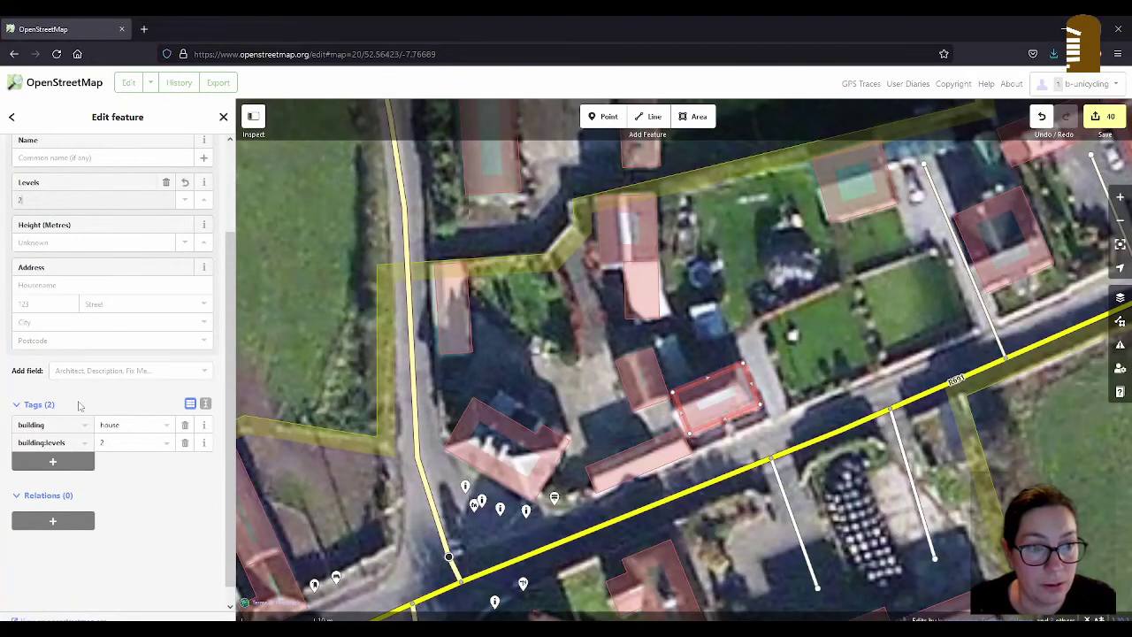
Add the tag roof:shape=gabled to the roadside house east of the shed
click(65, 461)
text(roof)
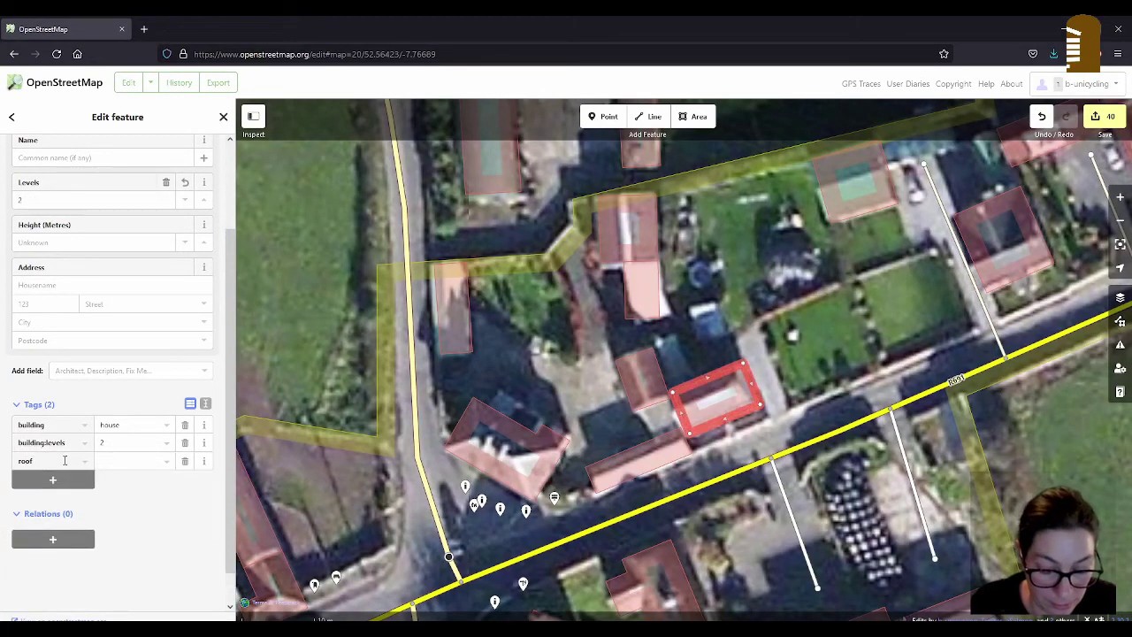
text(:shape)
key(Tab)
text(gabled)
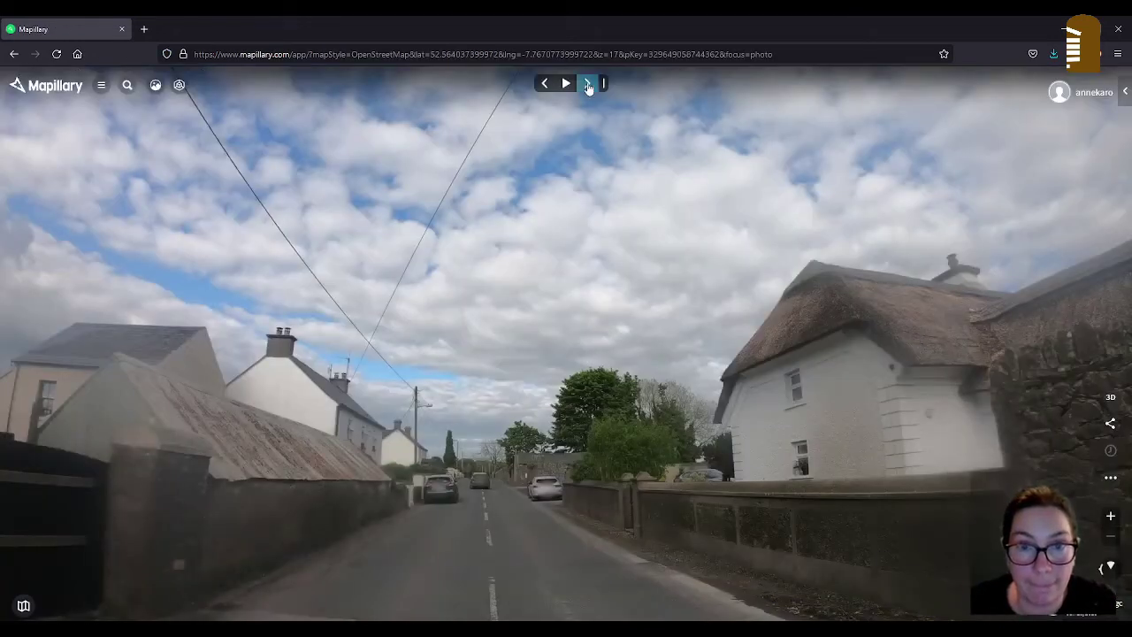
Advance through the Mapillary photos along the road, then add roof:shape=gabled to the three adjoining buildings south of the road in OpenStreetMap
click(589, 84)
click(589, 84)
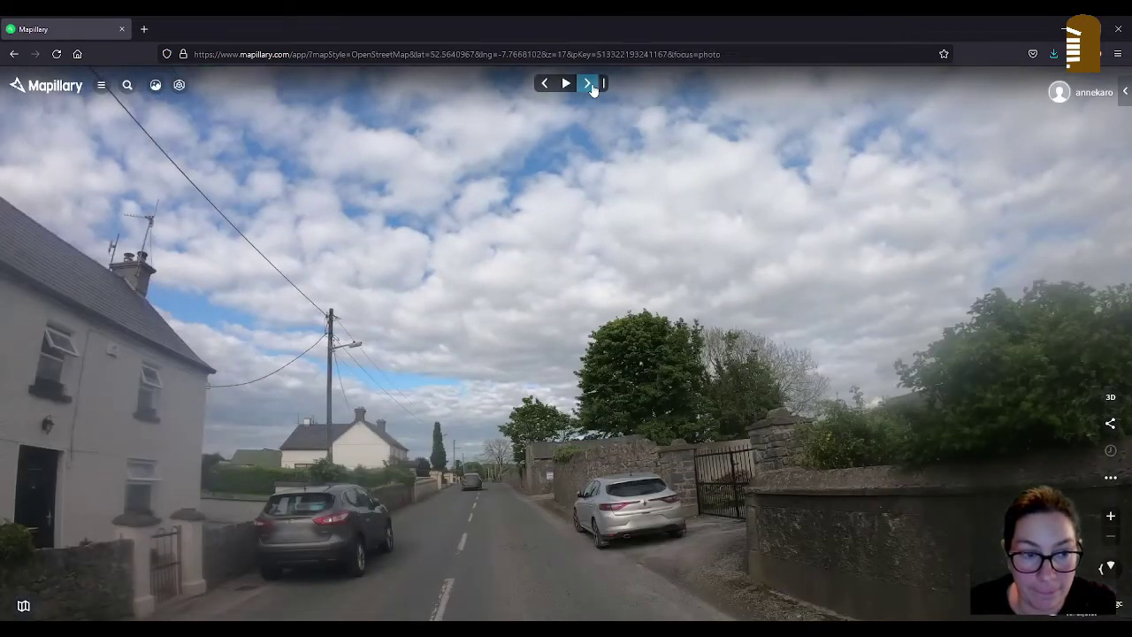
click(589, 84)
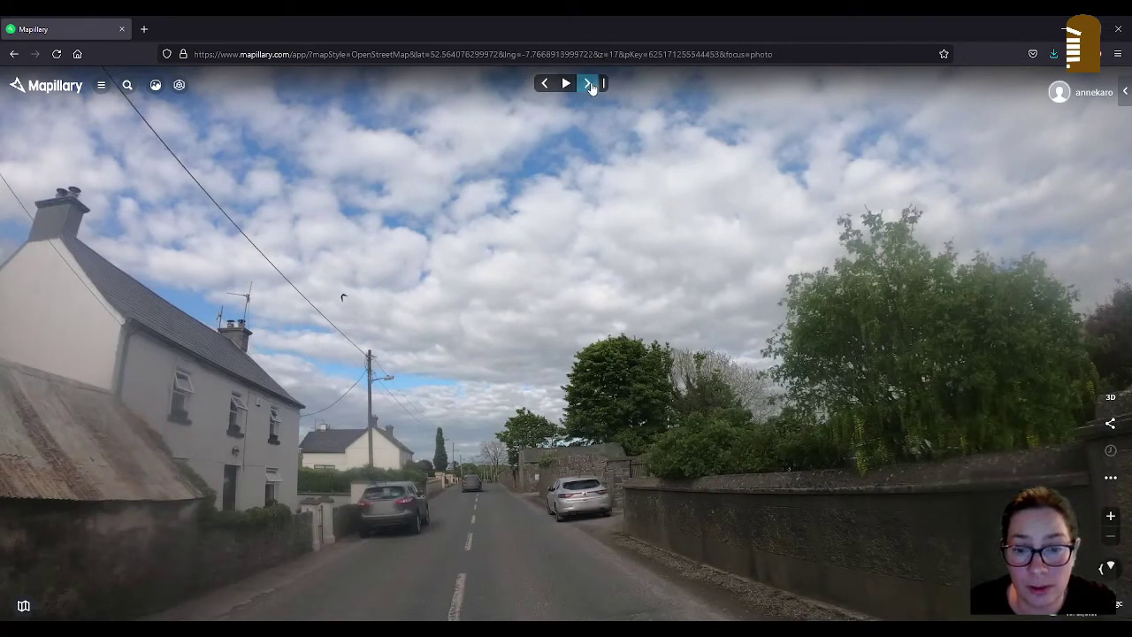
click(590, 85)
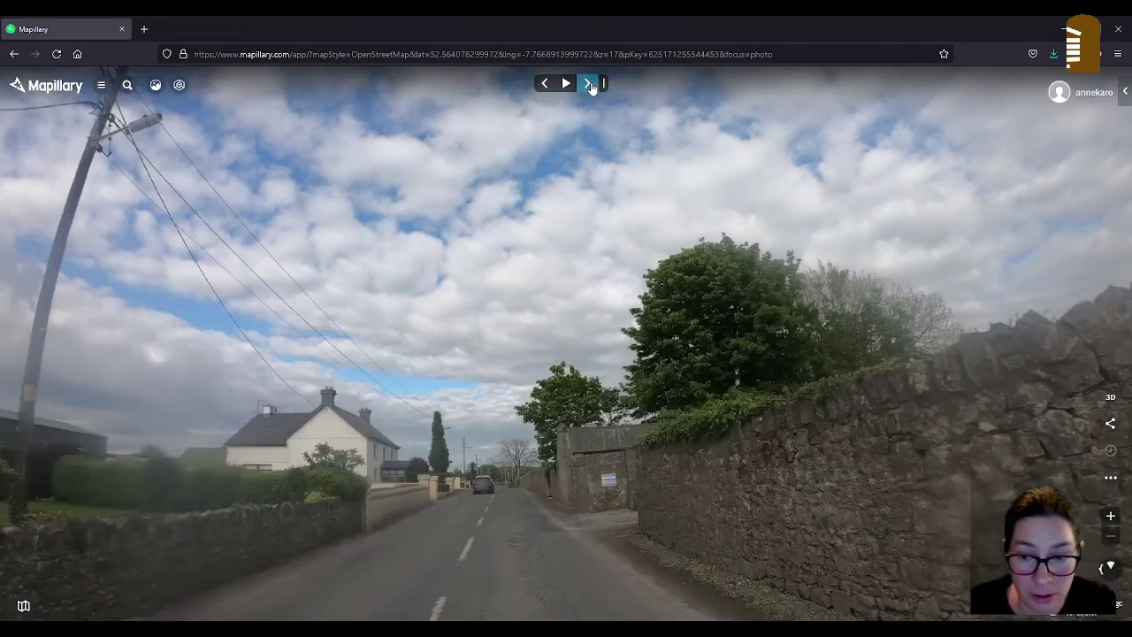
click(590, 84)
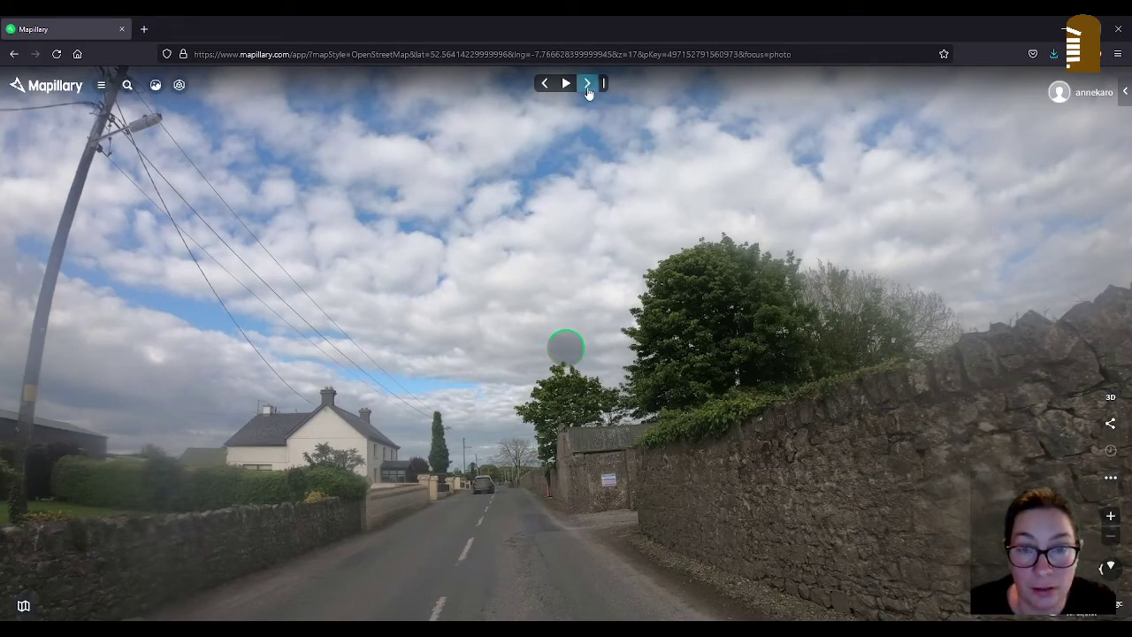
click(588, 84)
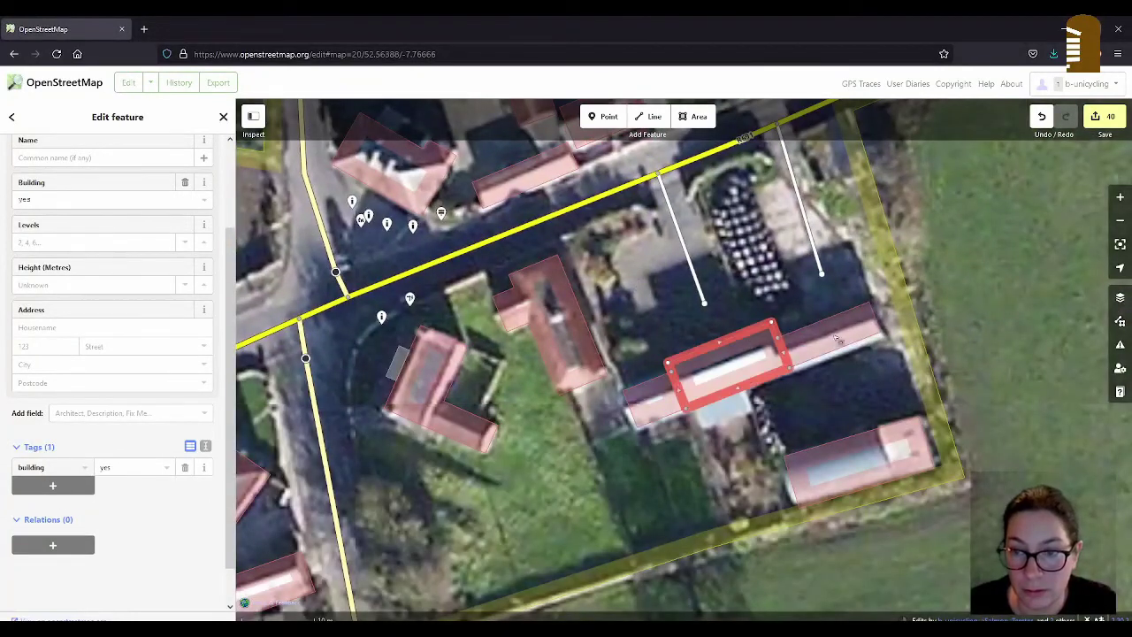
shift+click(838, 338)
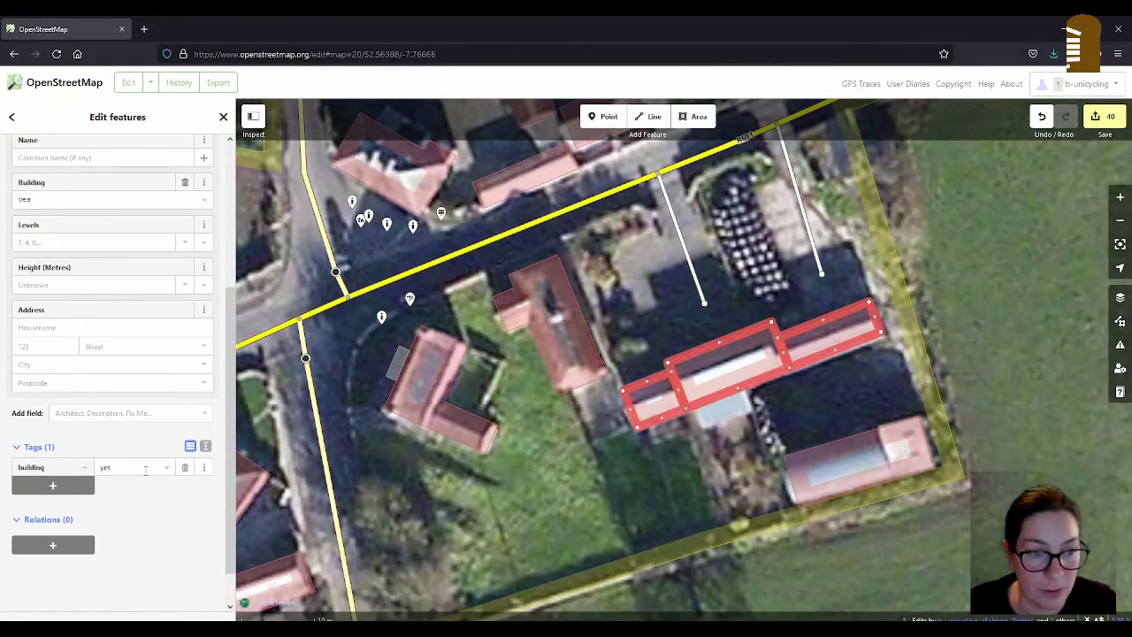
click(55, 486)
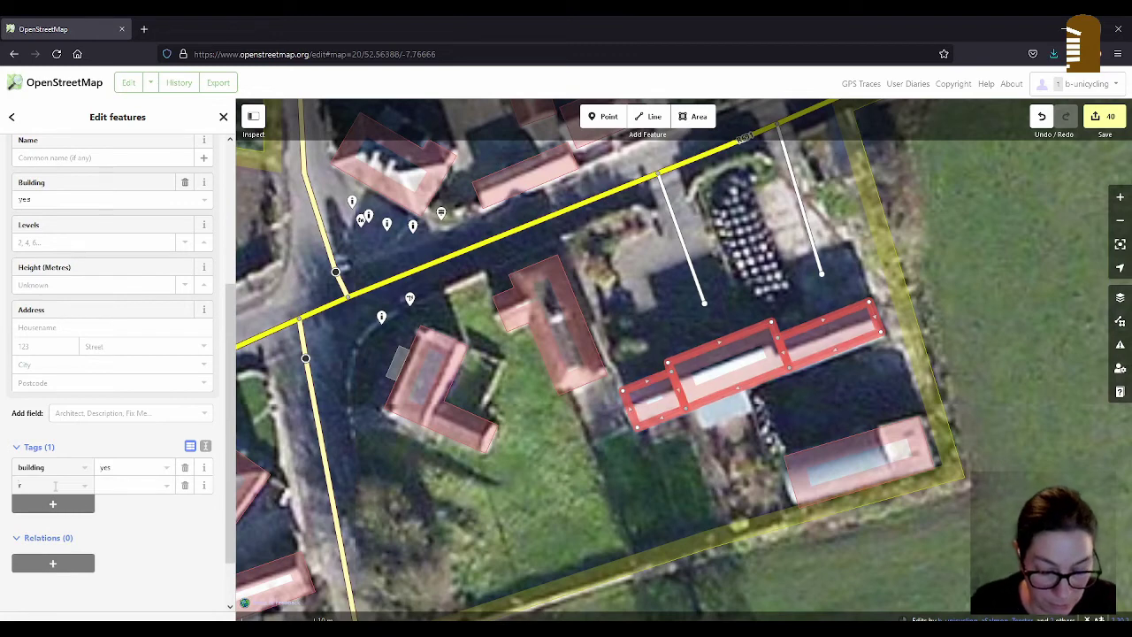
text(roof:shape)
key(Tab)
text(gabled)
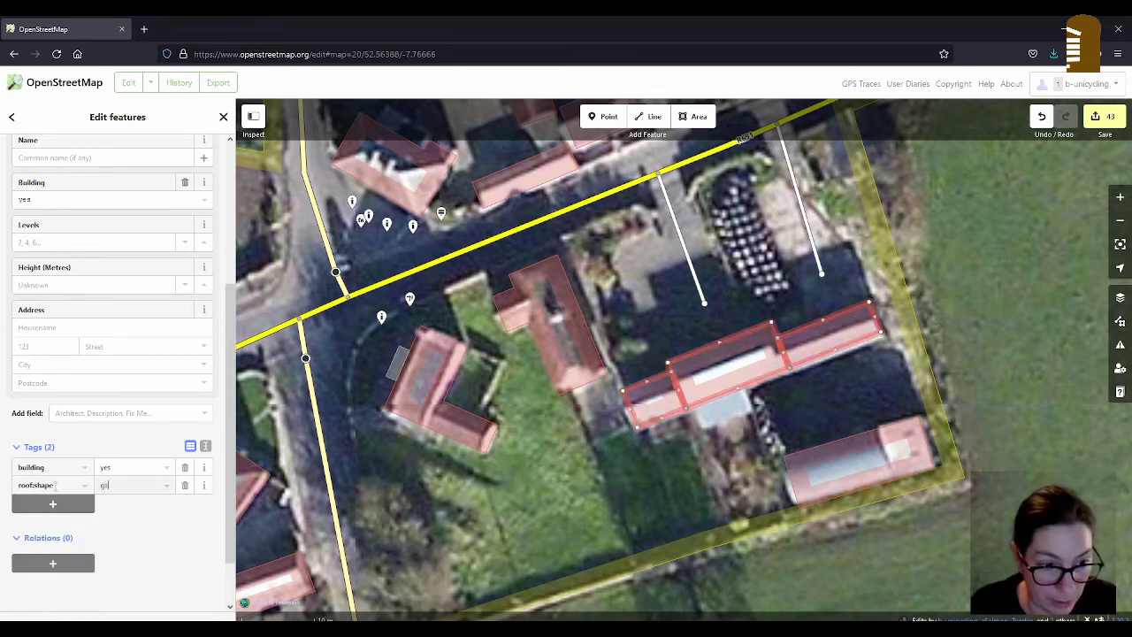
click(566, 476)
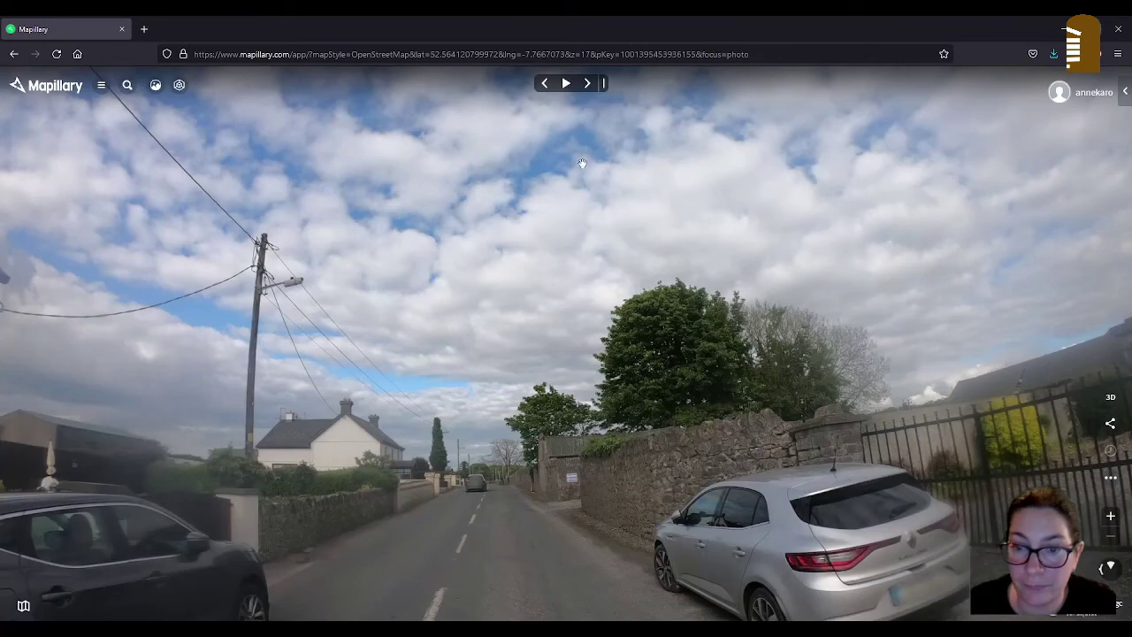
Check the roadside shed in Mapillary, then move the residential area's corner west of it in OpenStreetMap
click(588, 85)
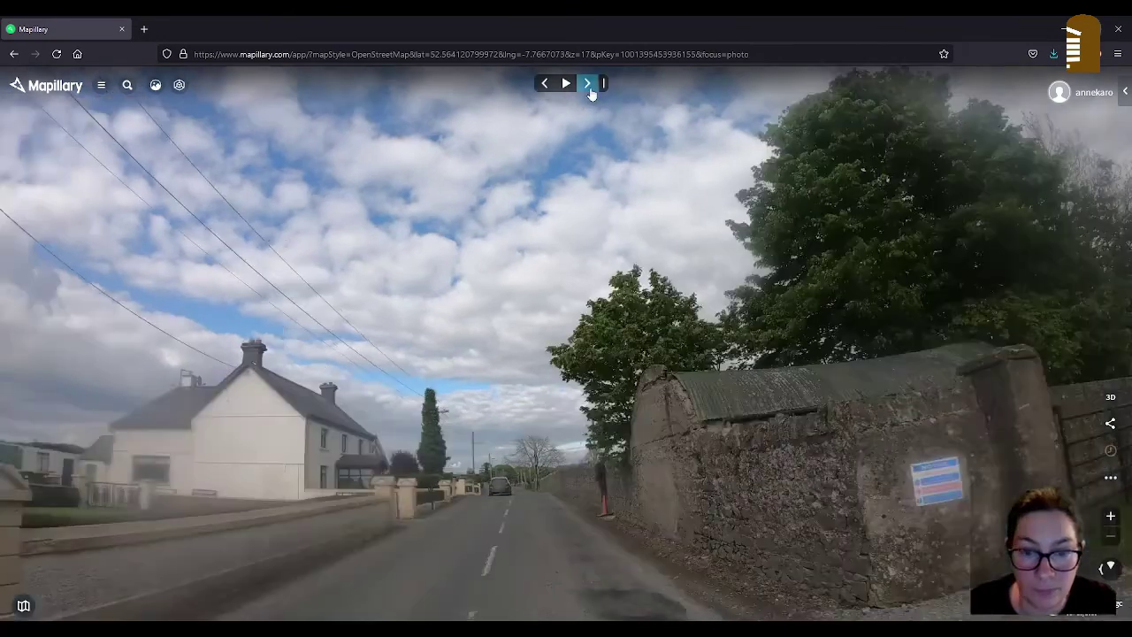
click(588, 85)
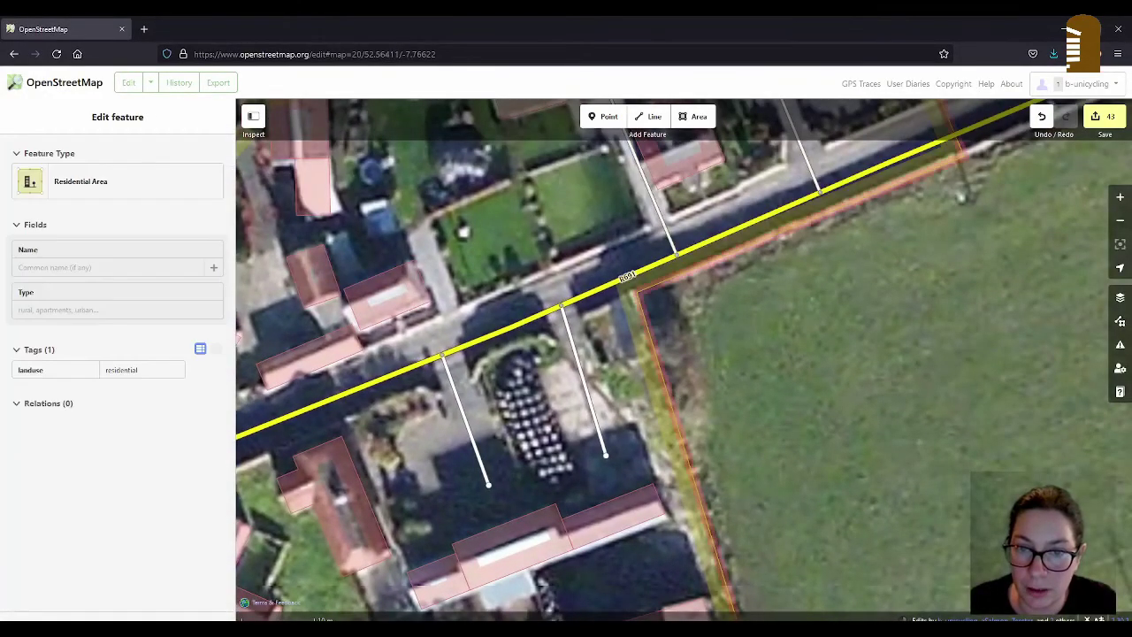
drag(644, 297, 575, 312)
click(619, 302)
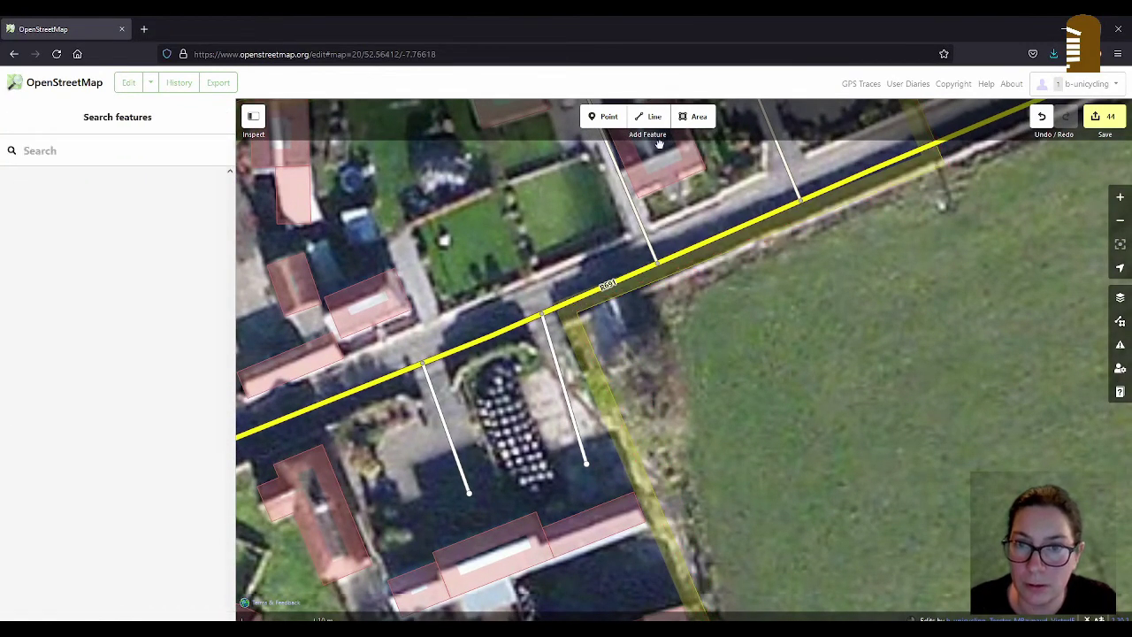
Trace the small building at the field corner south of the R691 as a squared area and set its building type to shed
click(694, 117)
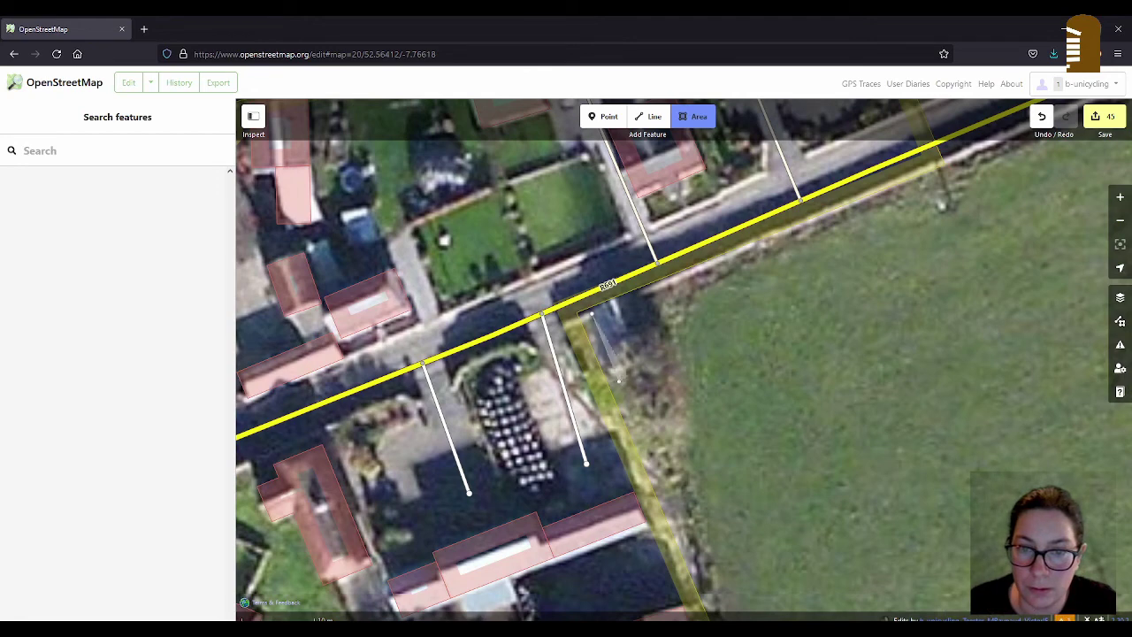
click(619, 380)
click(670, 363)
click(669, 363)
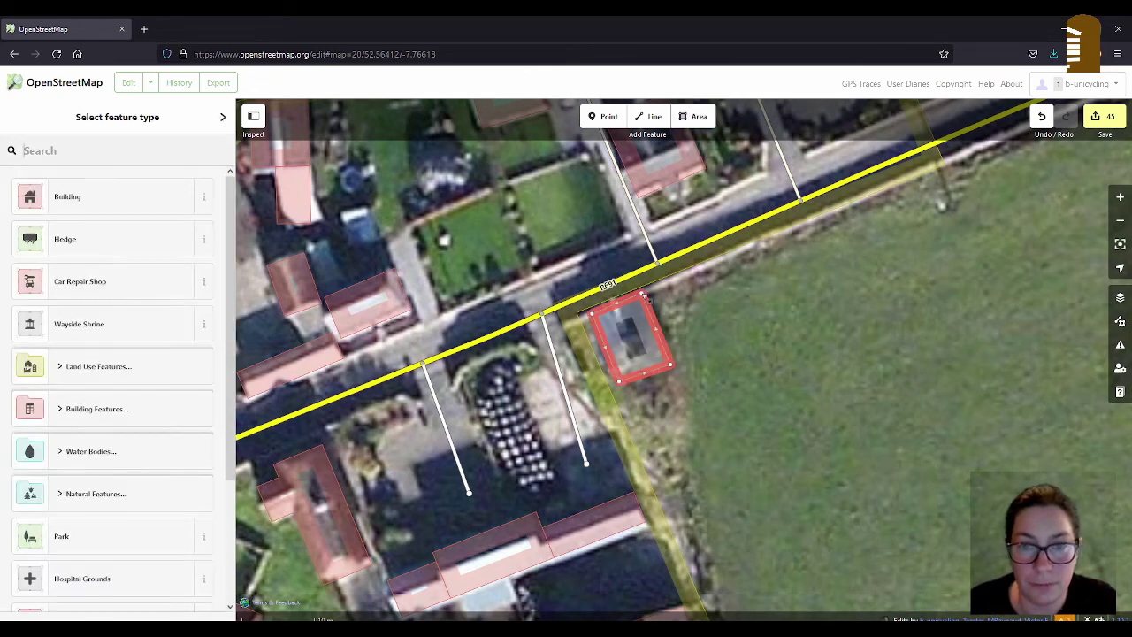
click(127, 196)
drag(35, 309, 2, 310)
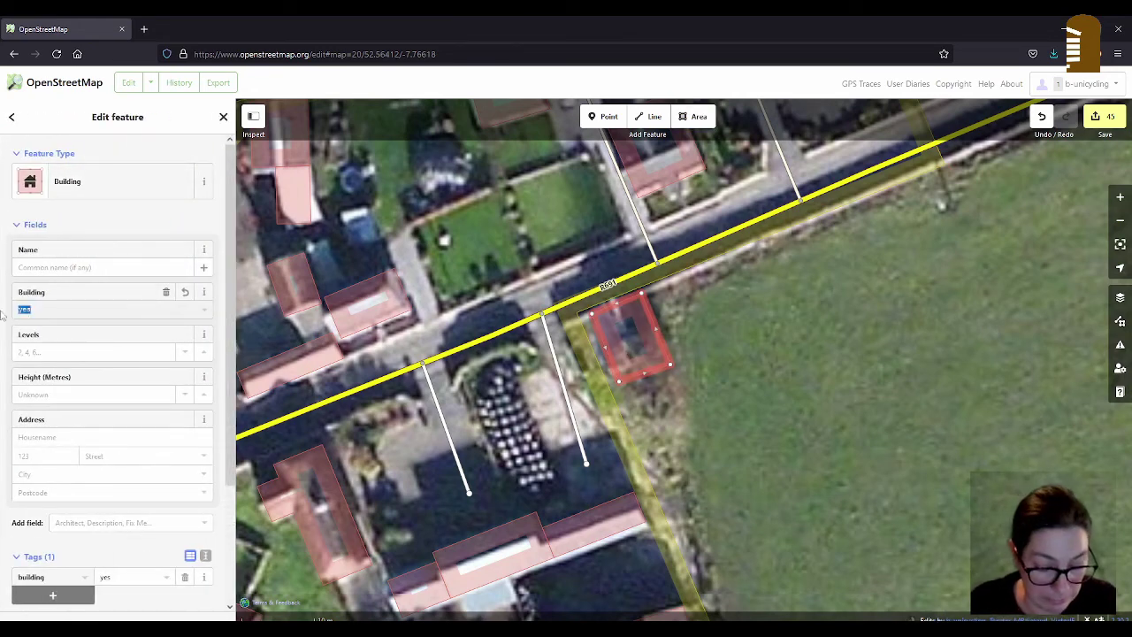
text(shed)
key(Return)
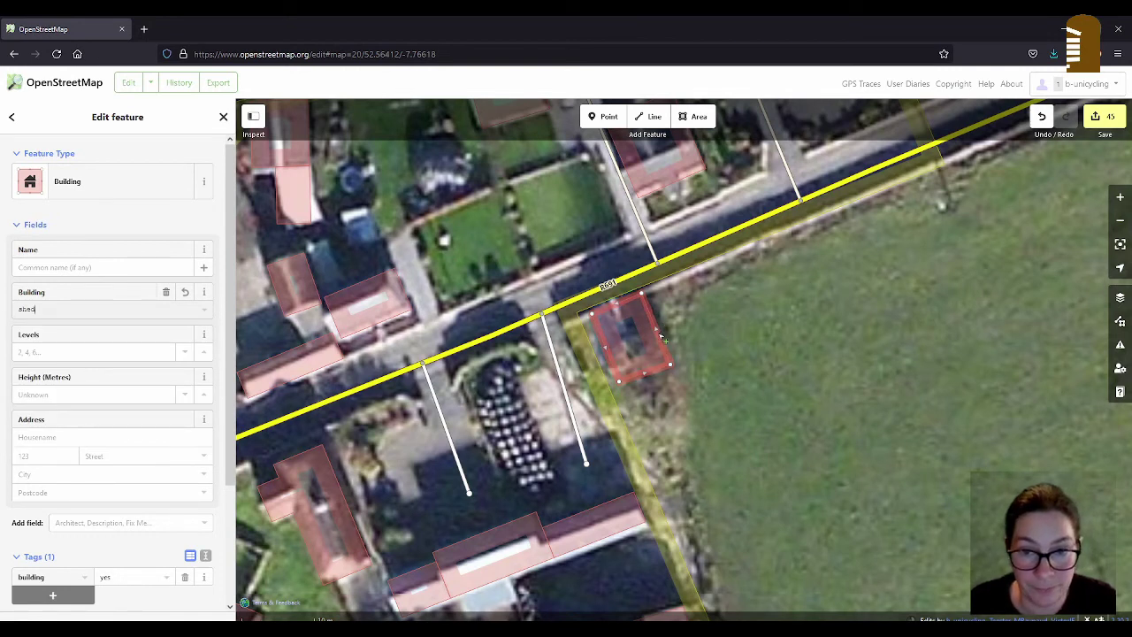
Add the tag roof:shape=round to the new shed at the field corner
click(73, 599)
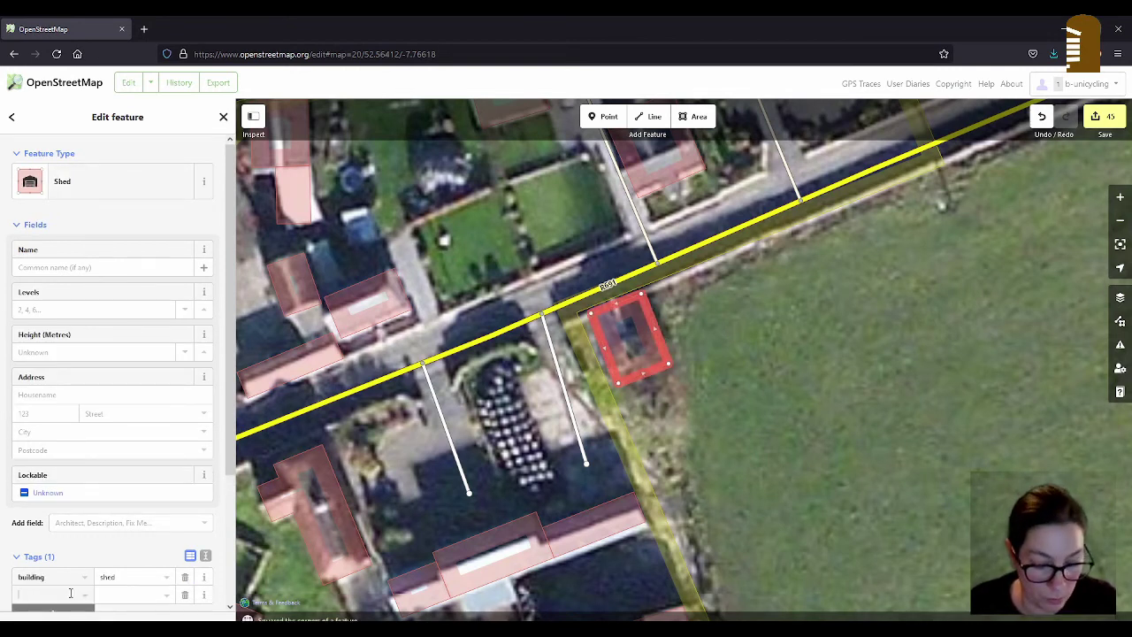
text(roof:s)
key(BackSpace)
text(roof)
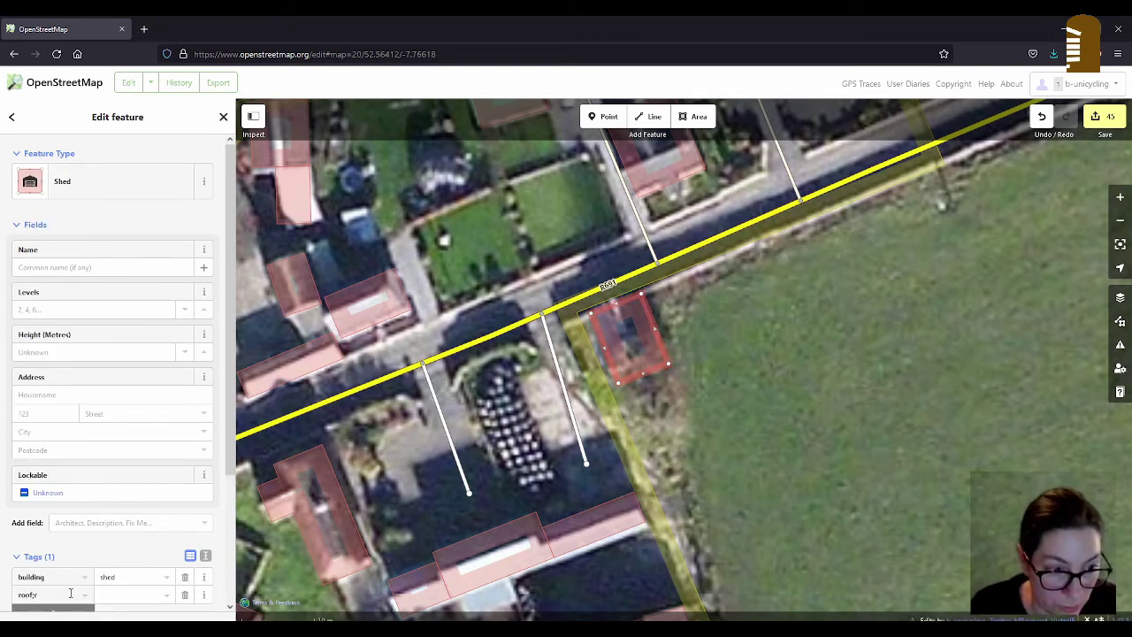
text(:shape)
key(Tab)
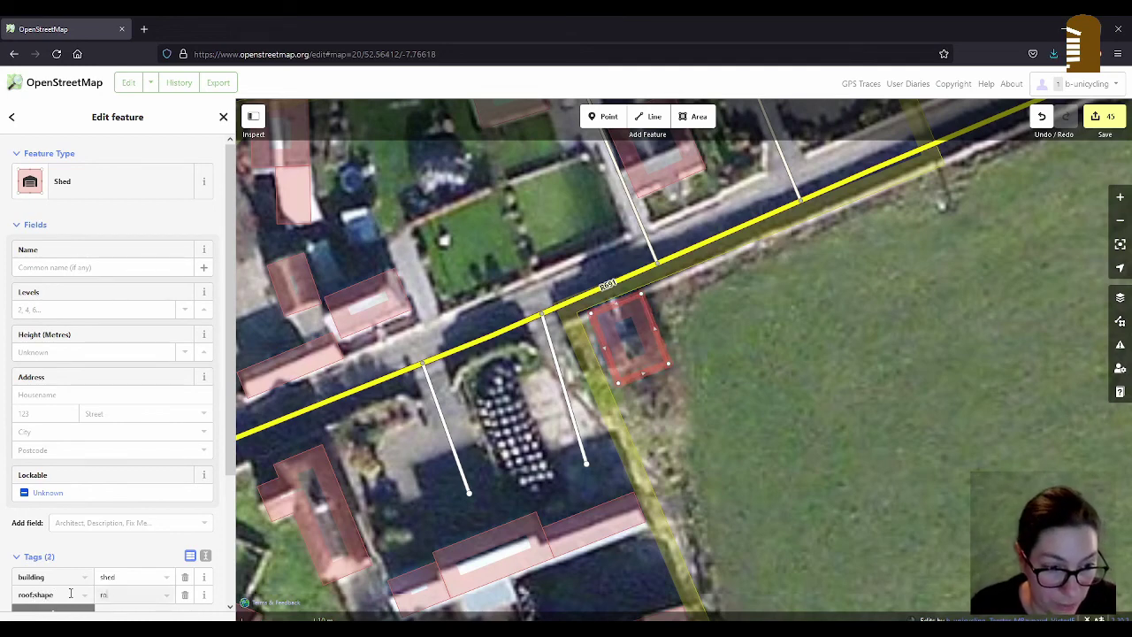
text(round)
click(591, 473)
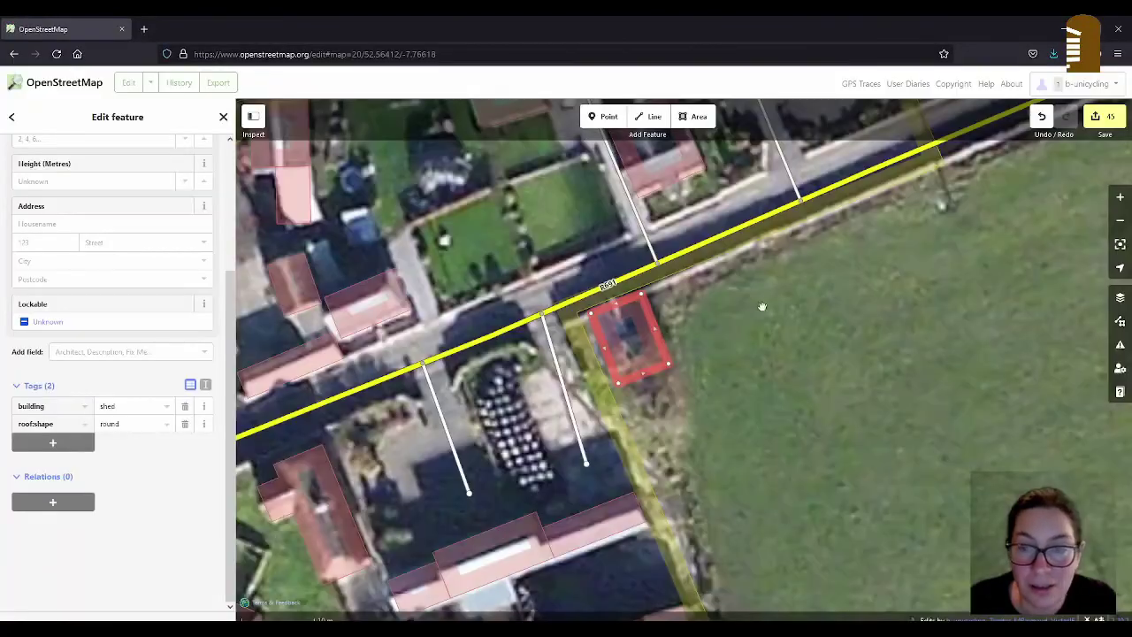
Set the house between the two driveways north of the road to 2 levels and add roof:shape=gabled
scroll(766, 463, up, 3)
click(616, 415)
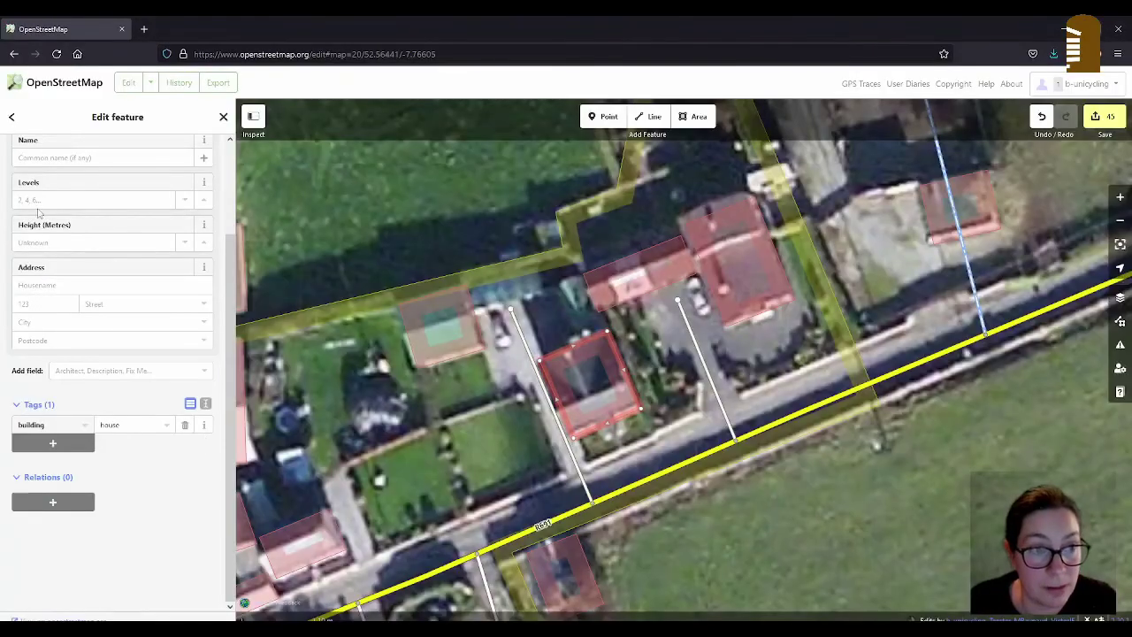
click(35, 199)
text(2)
click(55, 460)
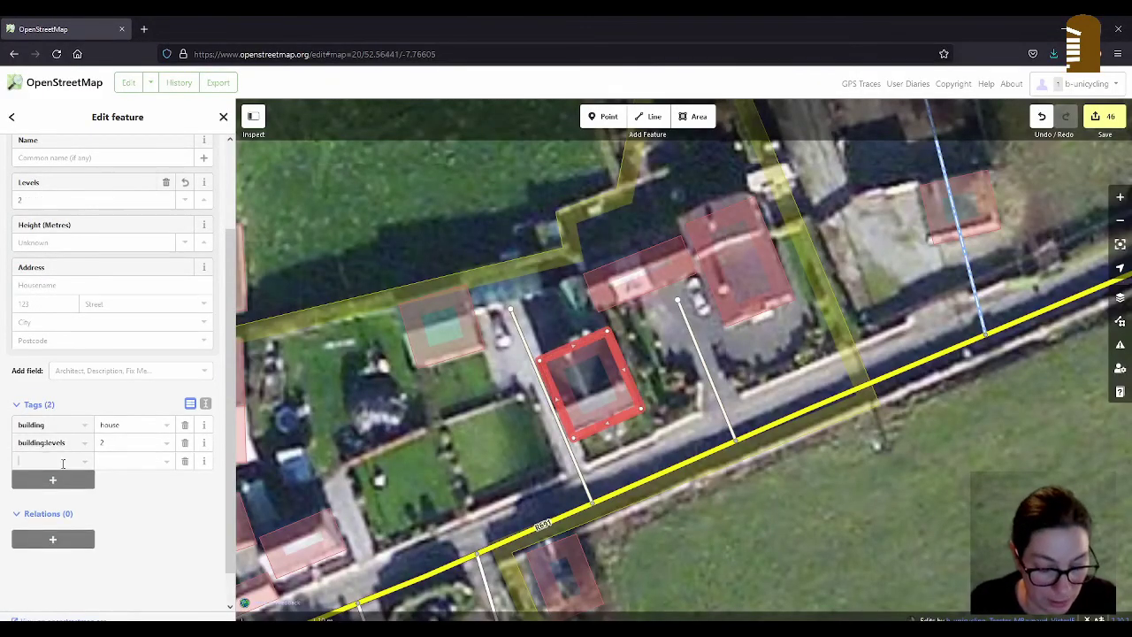
text(roof:shape)
key(Tab)
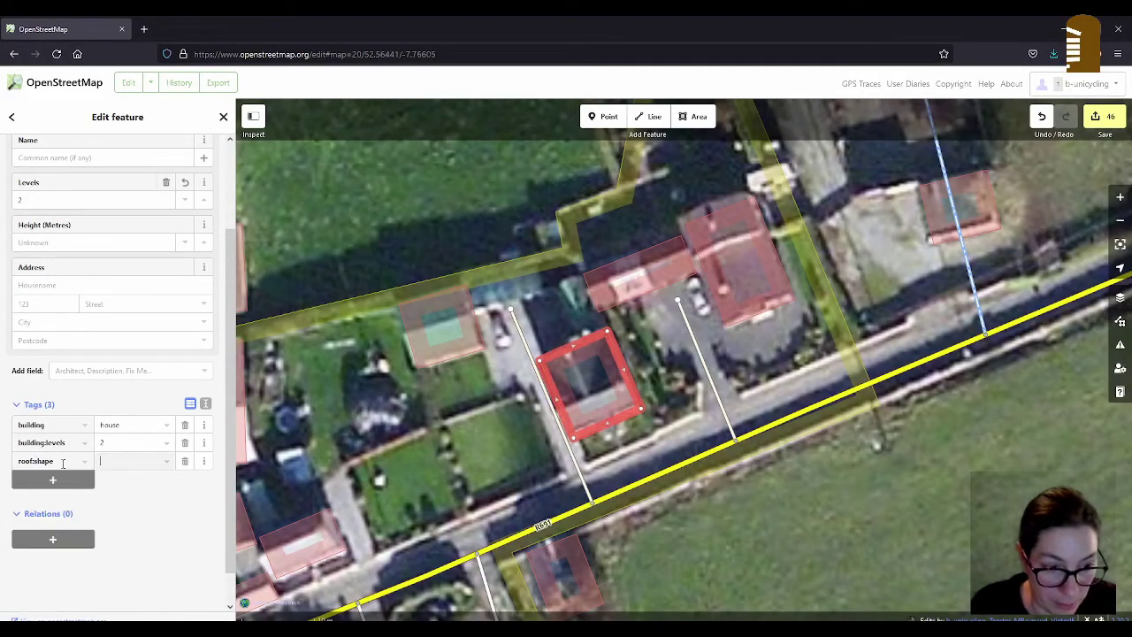
text(gabled)
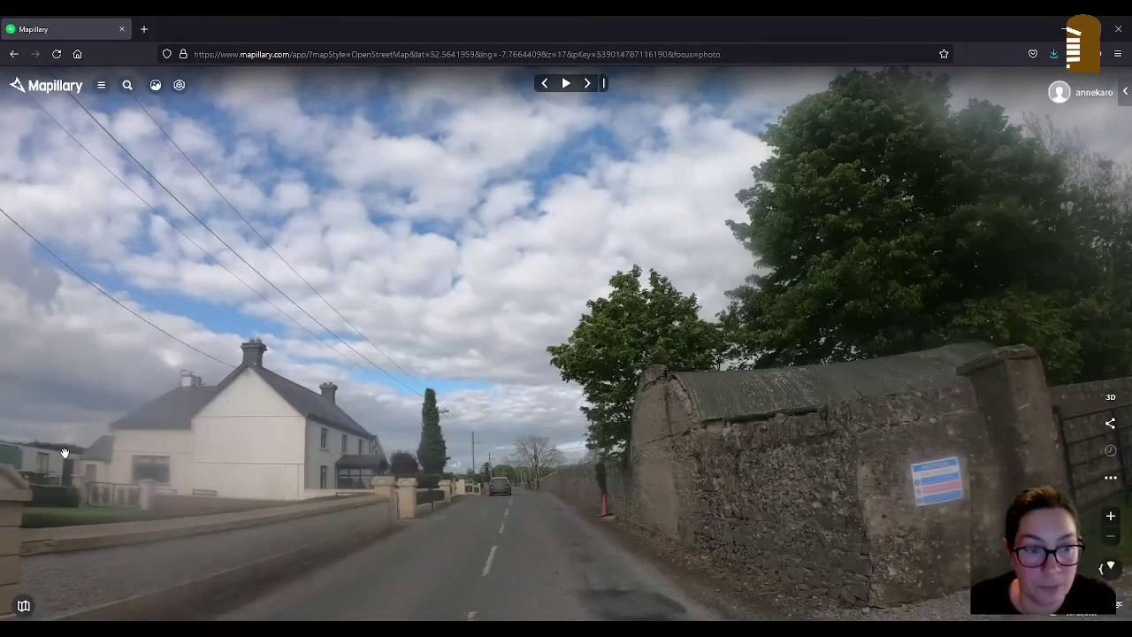
Move forward through the Mapillary photos to examine the next house on the north side of the road
click(586, 84)
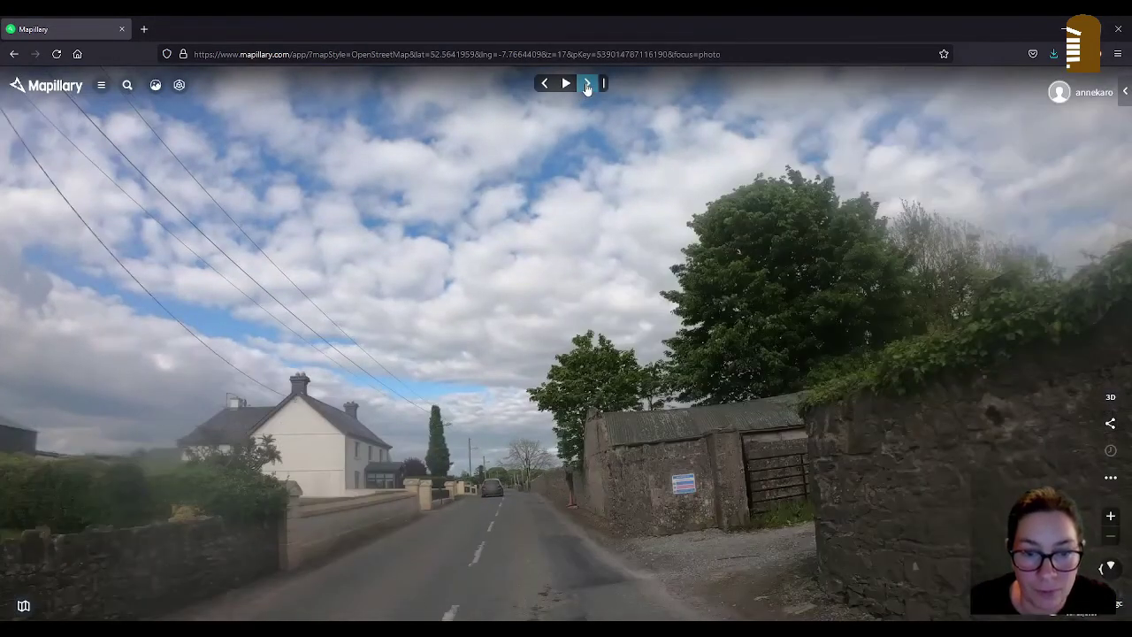
click(586, 83)
click(586, 83)
click(586, 84)
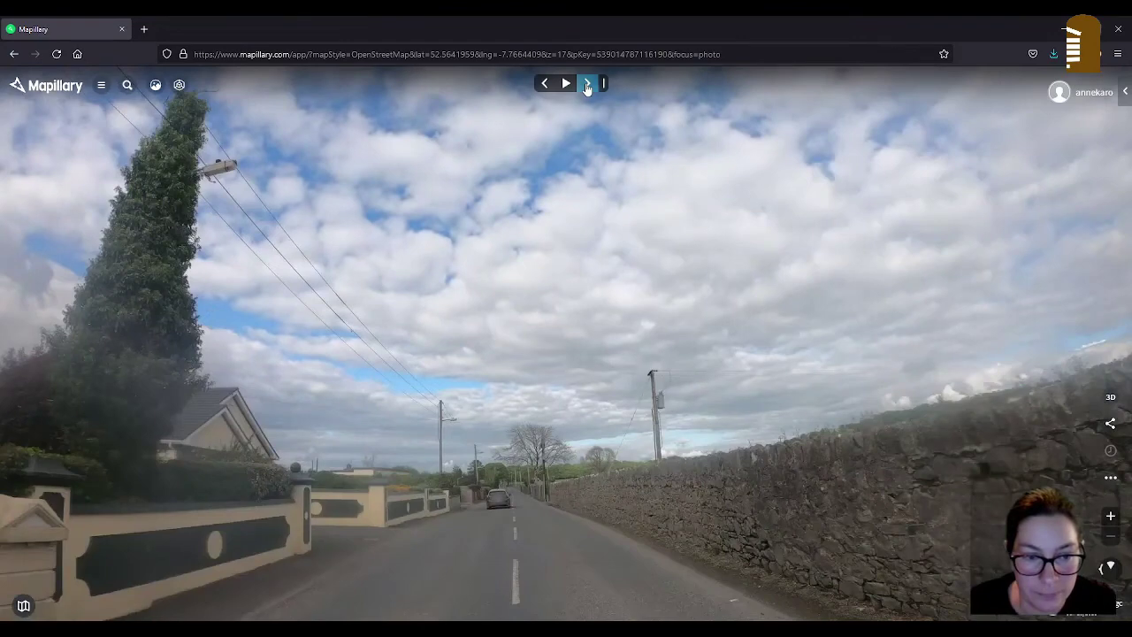
click(586, 83)
click(586, 83)
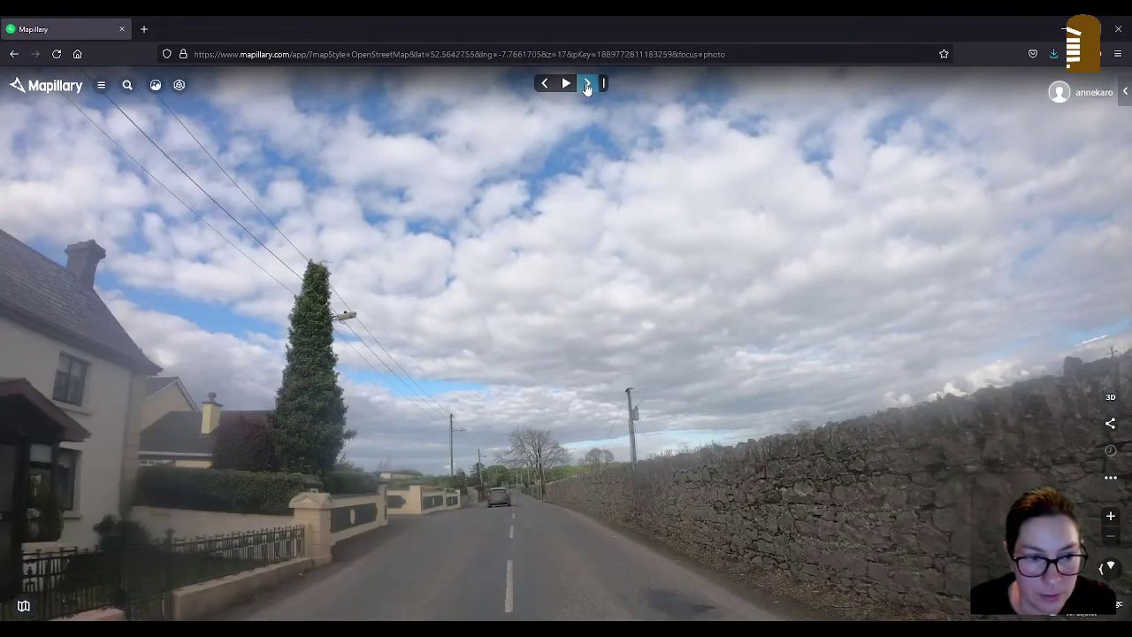
click(586, 84)
click(586, 83)
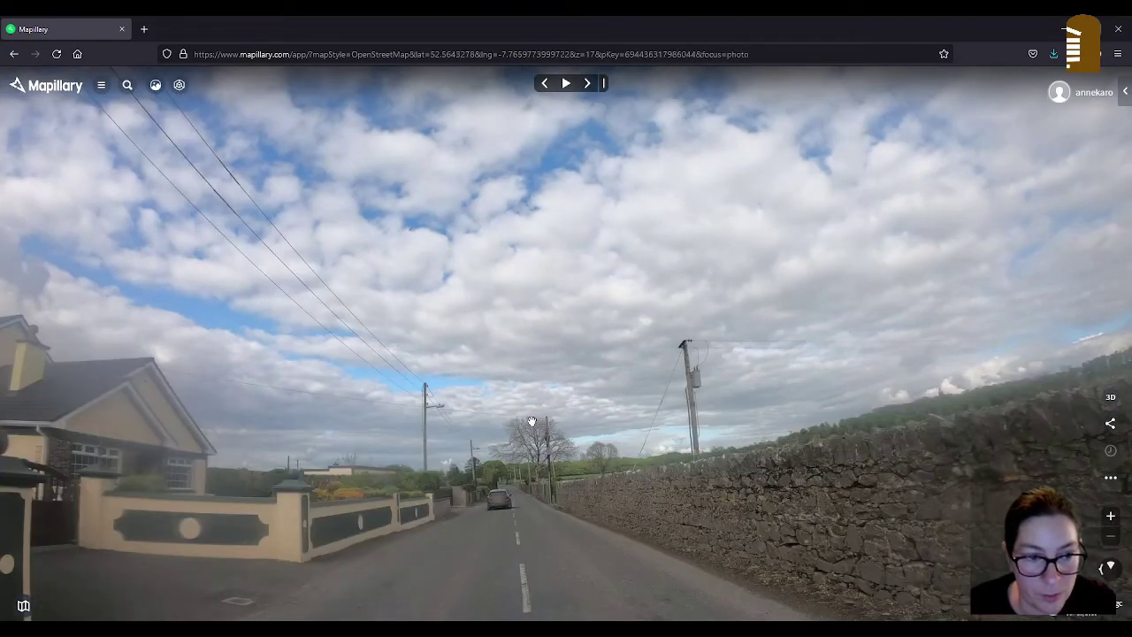
Switch to OpenStreetMap, set the large house at the residential area's eastern edge to 1 level and add roof:shape=gabled
key(alt+Tab)
click(742, 257)
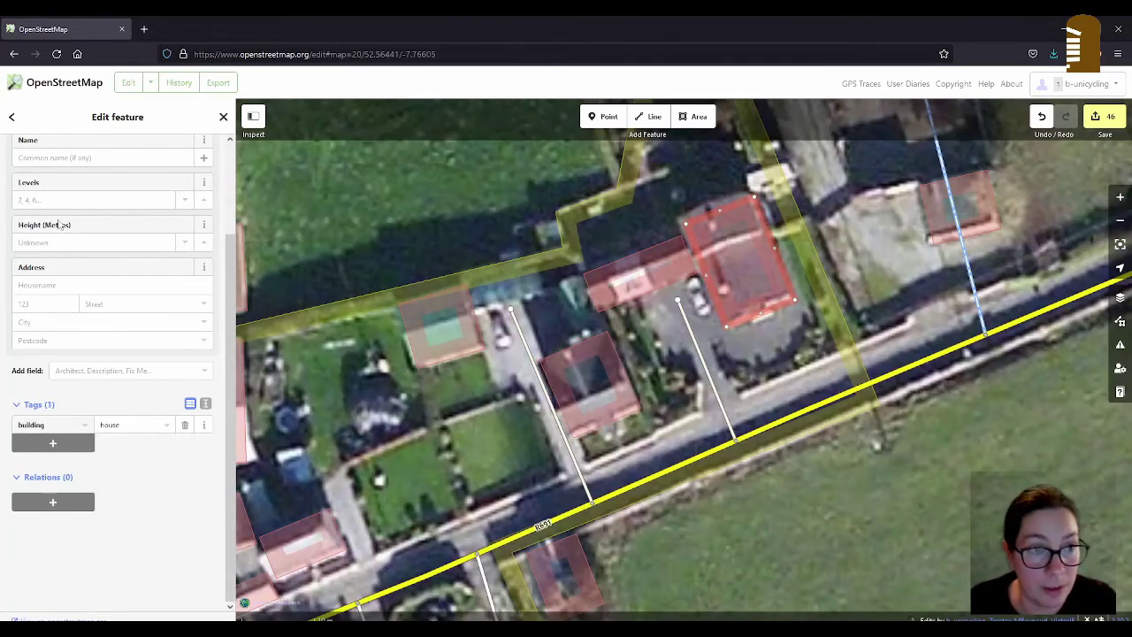
scroll(59, 225, up, 3)
click(68, 309)
text(1)
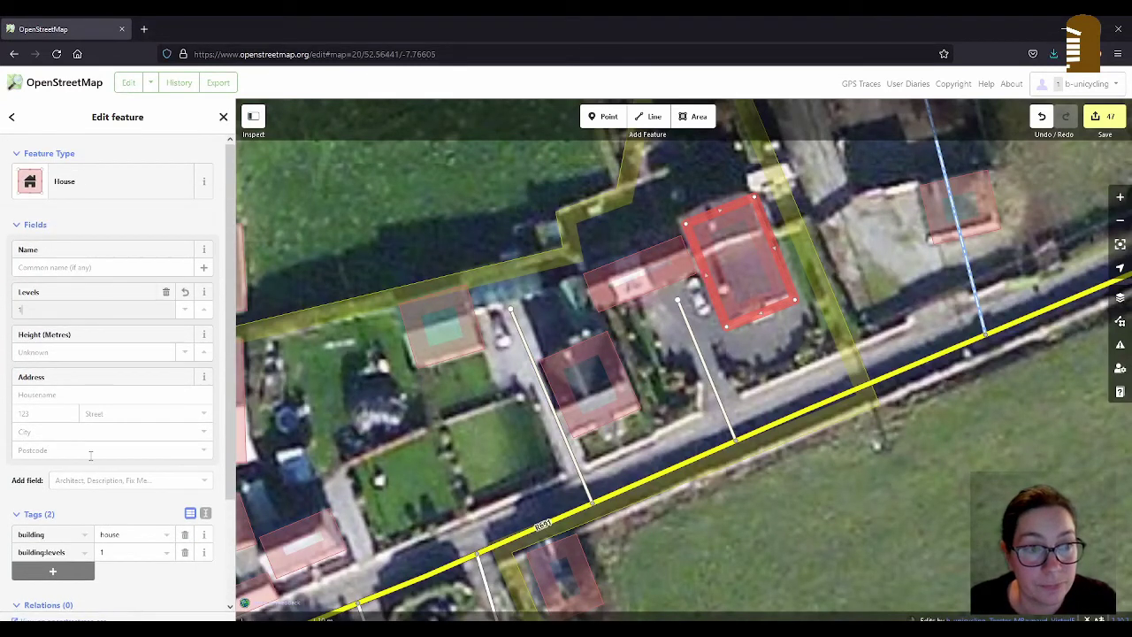
click(52, 573)
text(roof:shape)
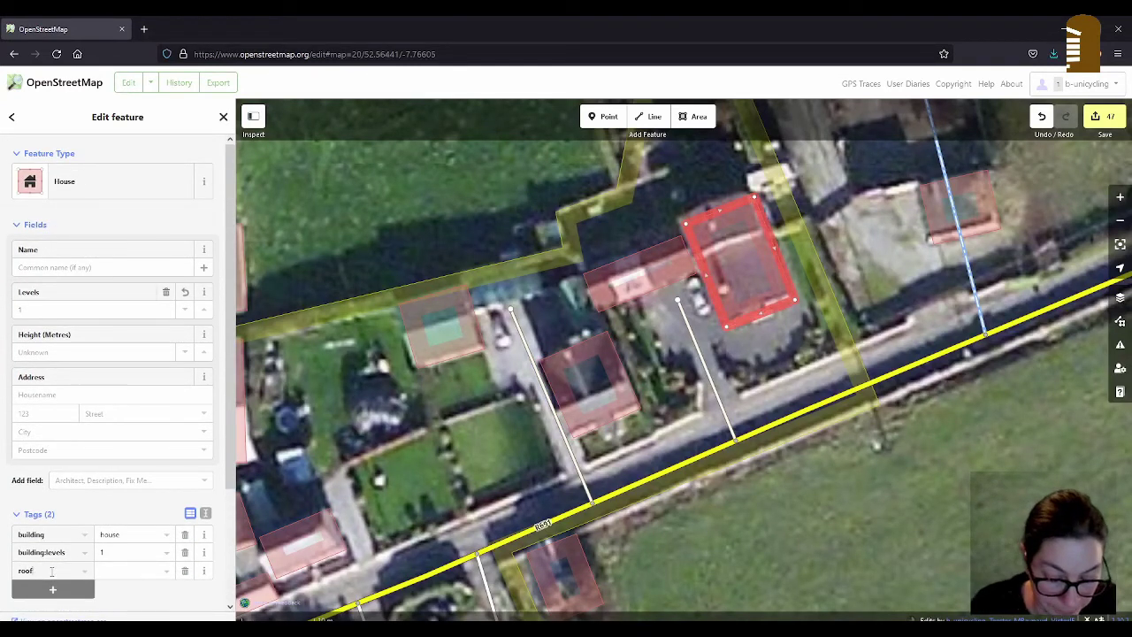
key(Tab)
text(gab)
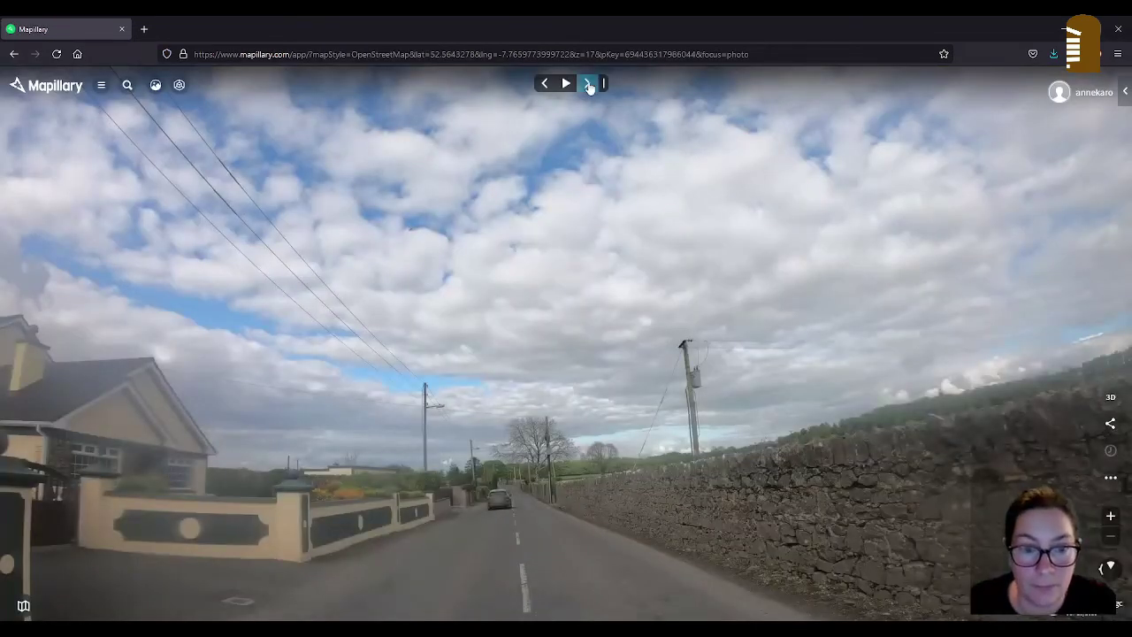
Check the photos farther along the road in Mapillary, switch to OpenStreetMap and add roof:shape=flat to the small building crossed by the blue stream line
click(587, 84)
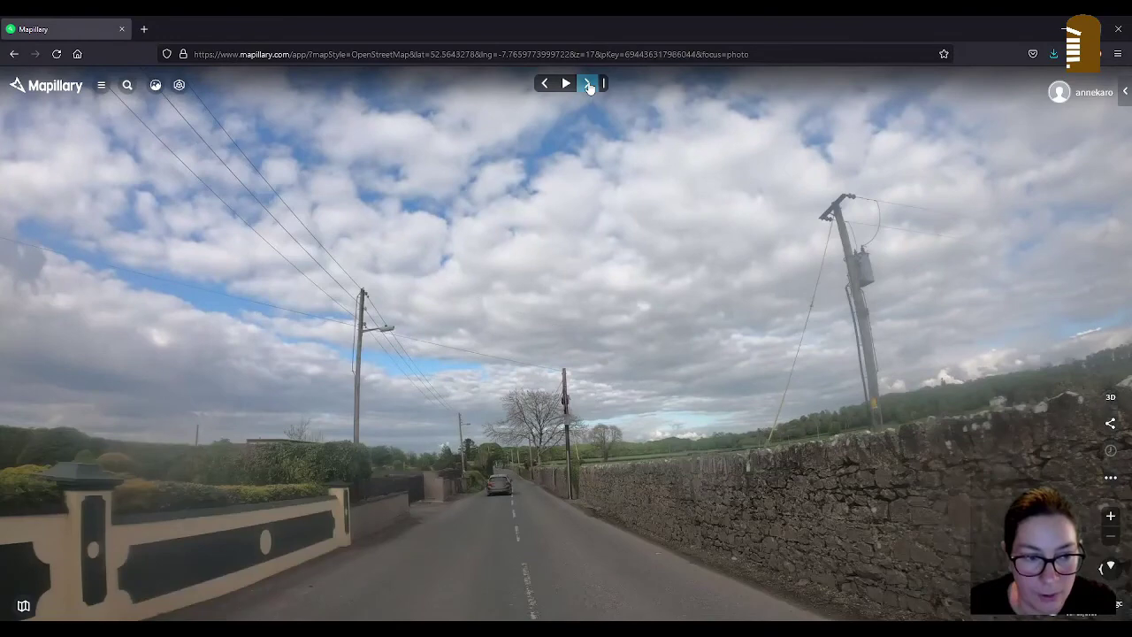
click(588, 83)
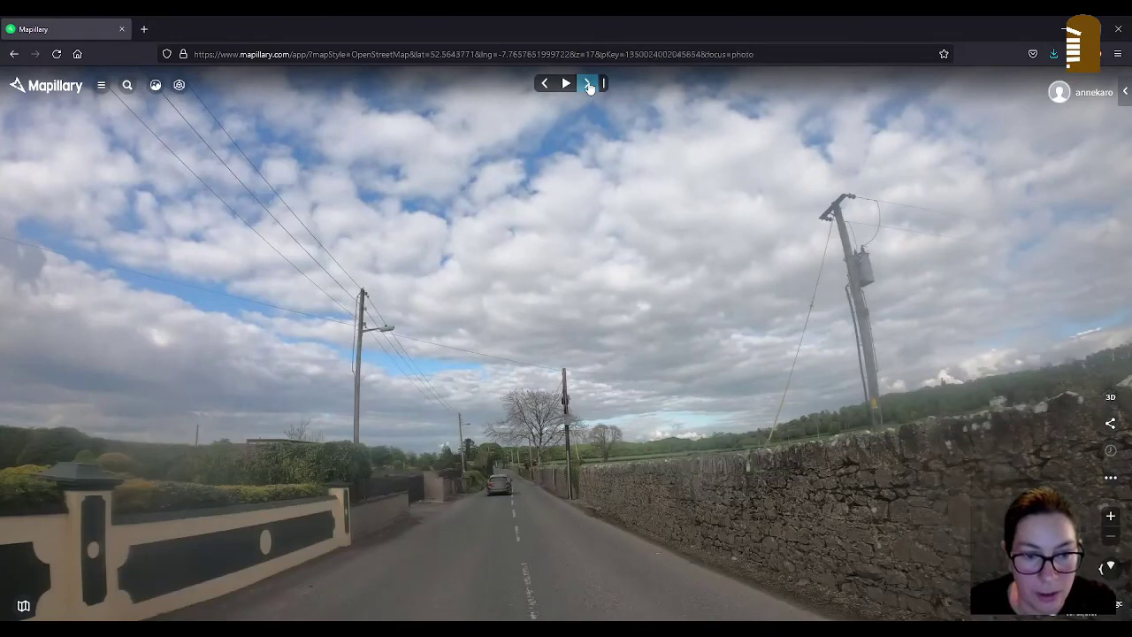
click(587, 83)
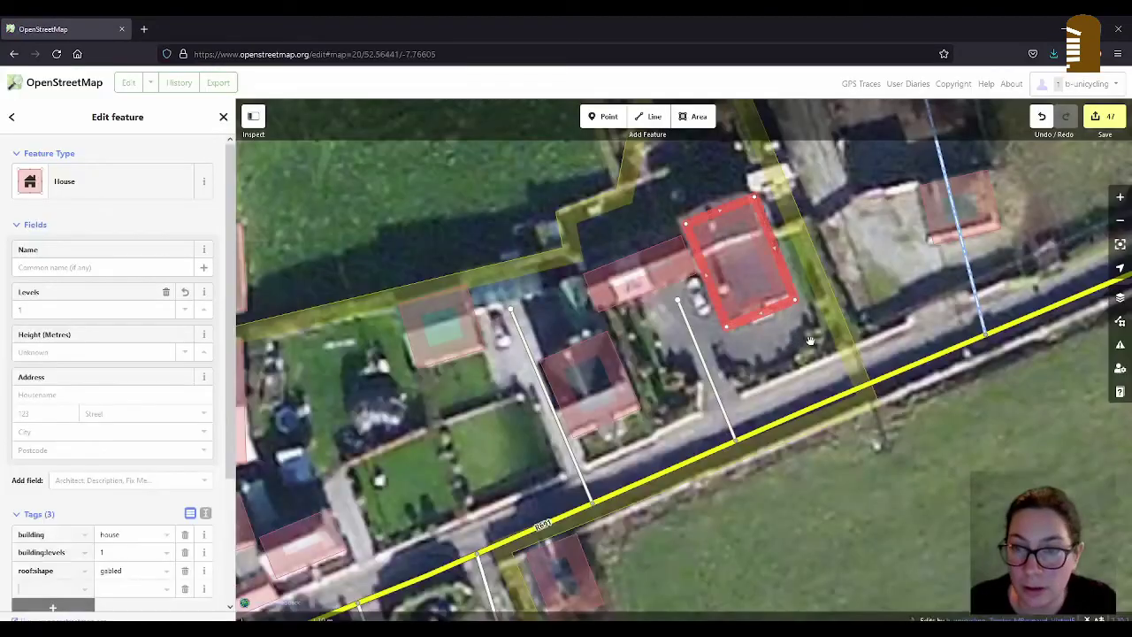
scroll(143, 427, down, 3)
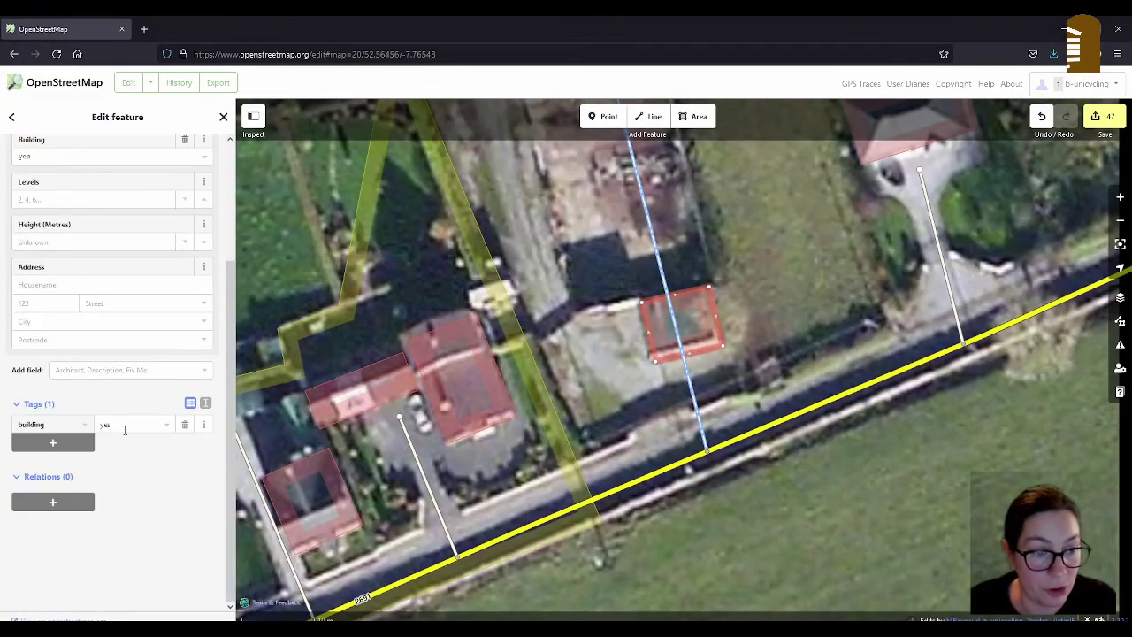
click(74, 441)
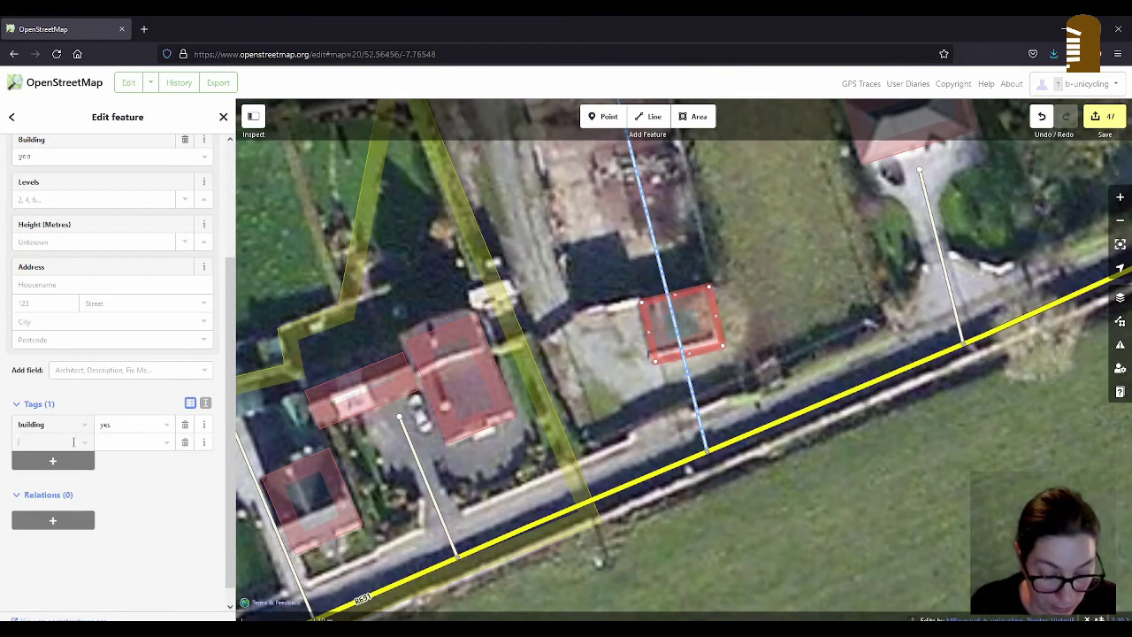
text(soof:shape)
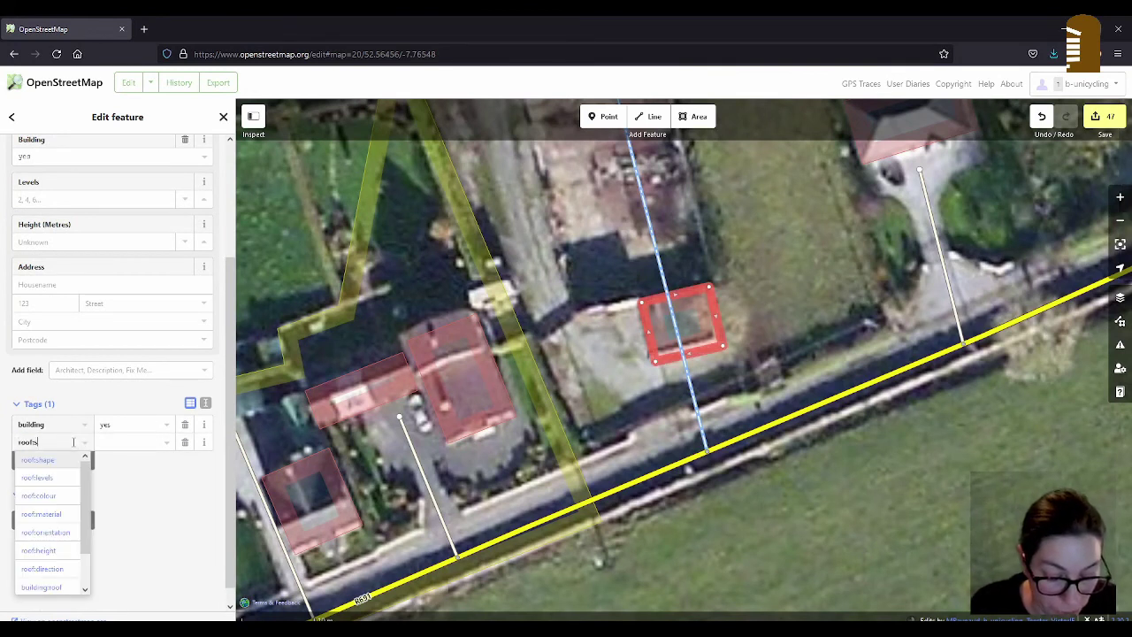
key(Tab)
text(f)
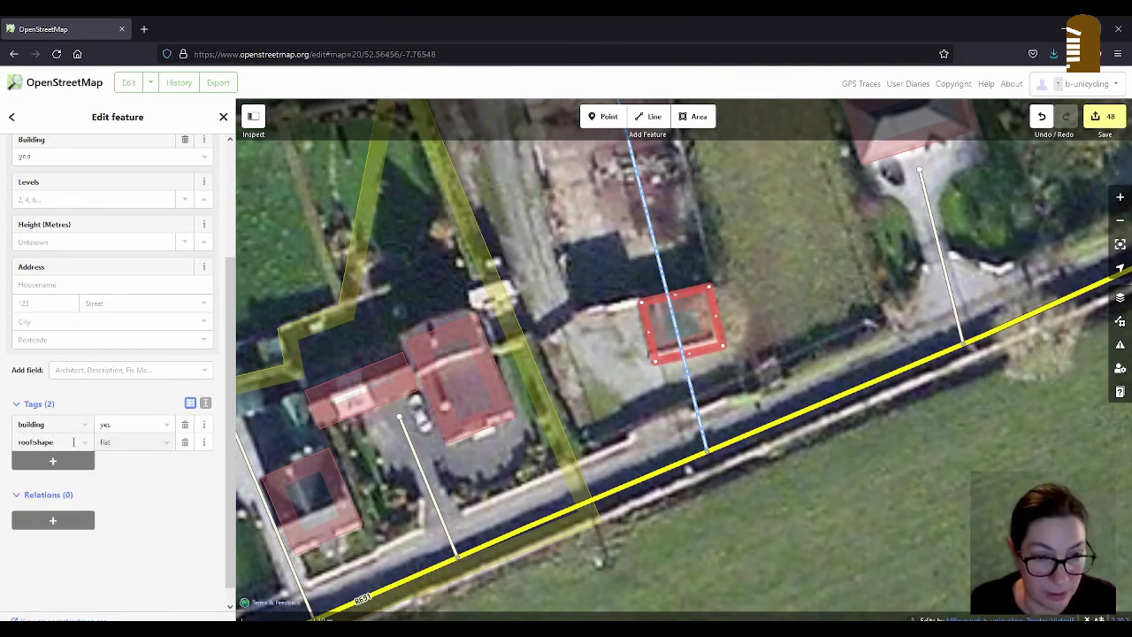
click(616, 372)
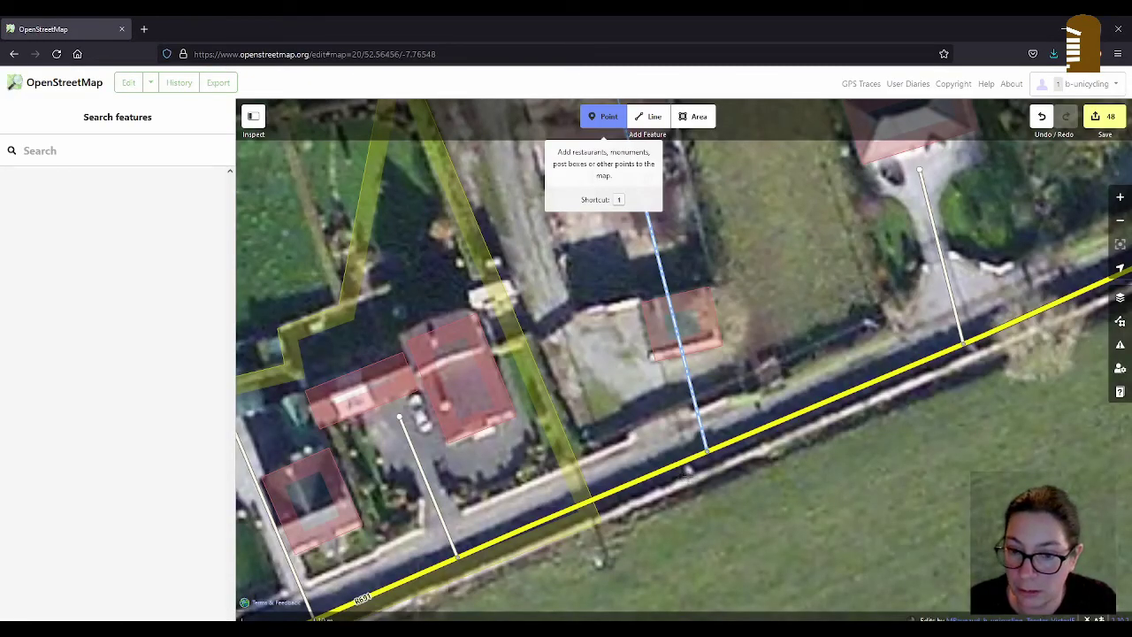
Add a power pole at the roadside south of the small building and copy it to the roadside by the next driveway east
click(689, 464)
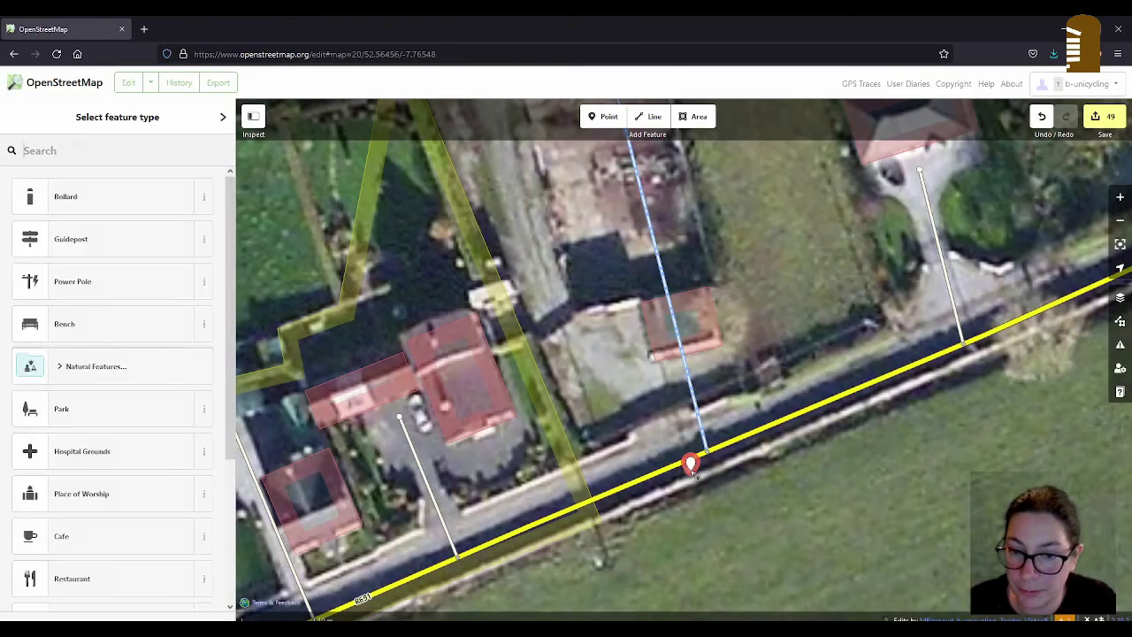
click(83, 280)
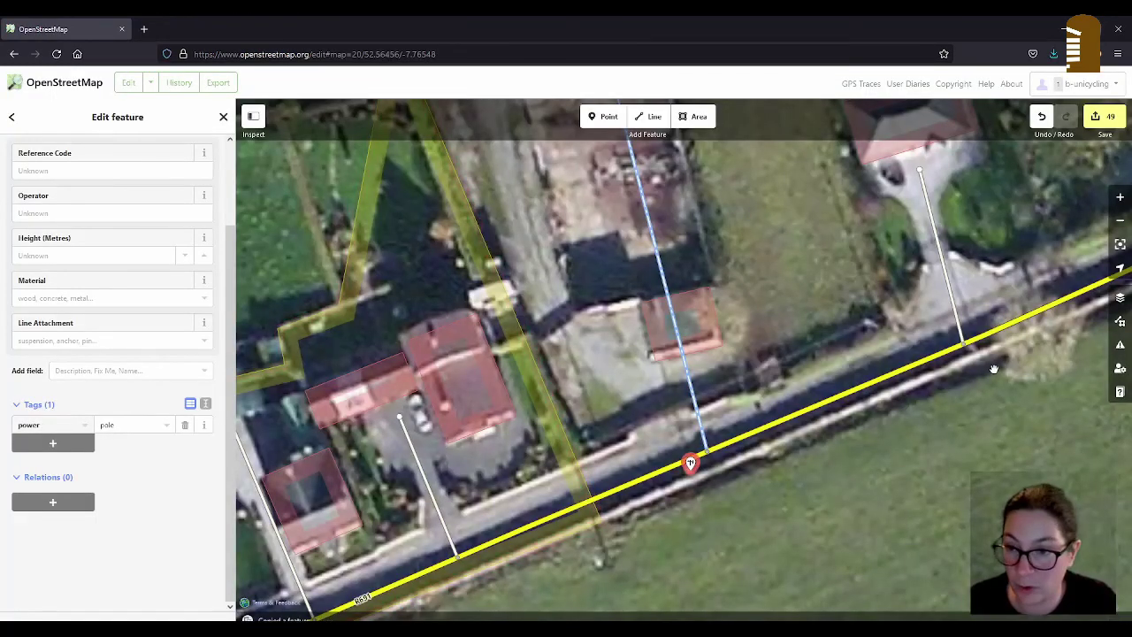
key(Escape)
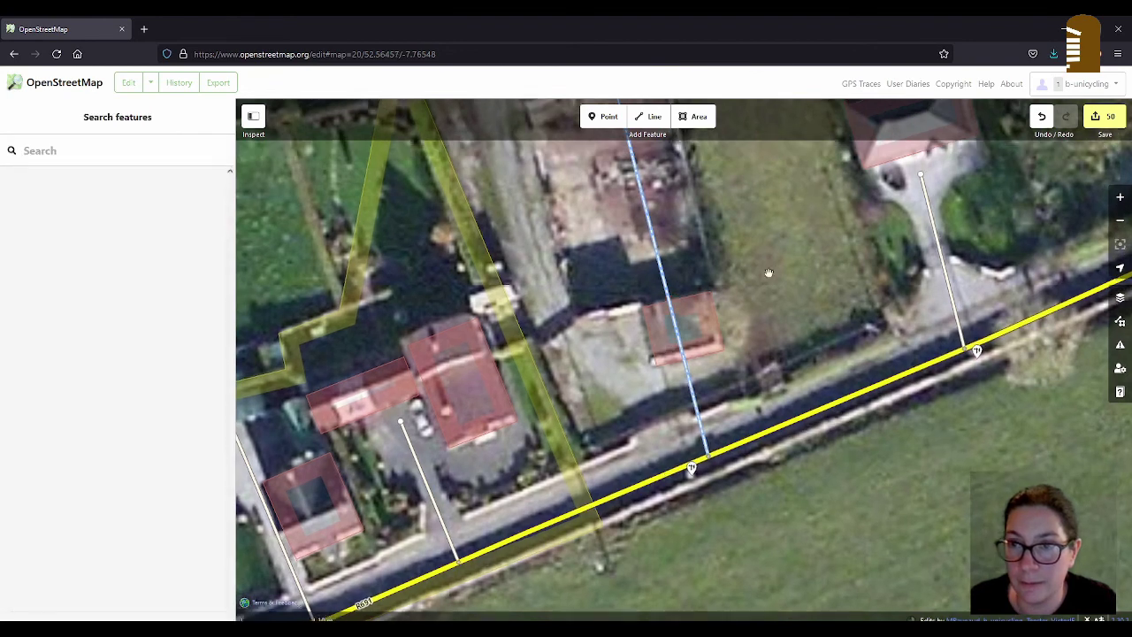
Add roof:shape=hipped to the detached house at the end of the eastern driveway and set it to 1 level
drag(902, 153, 823, 272)
click(823, 272)
click(69, 462)
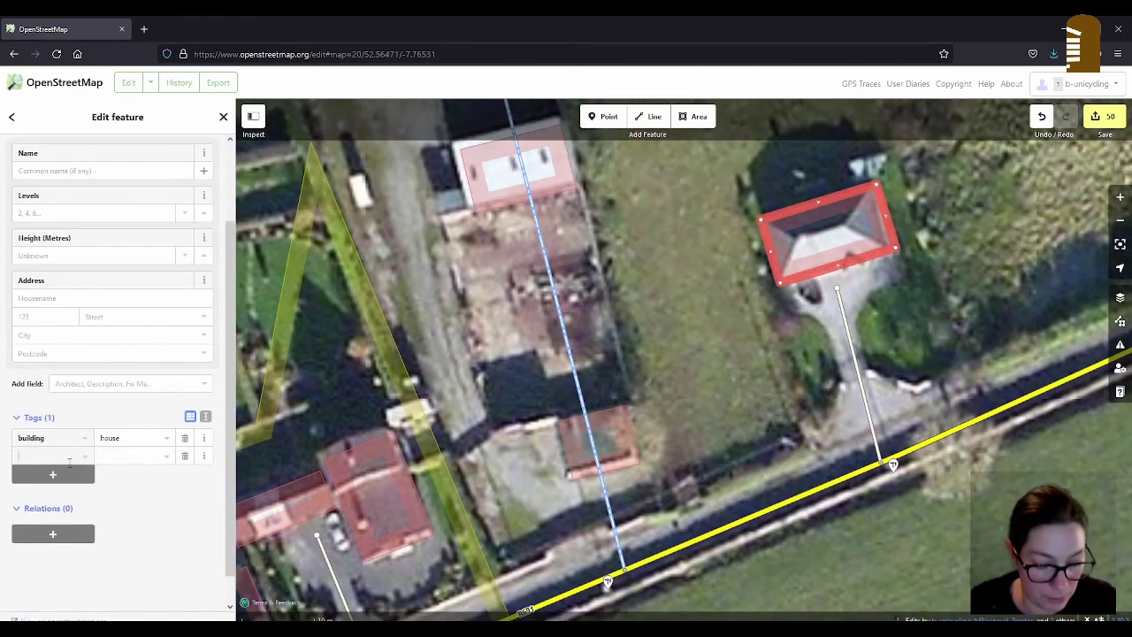
text(roof:shape)
key(Tab)
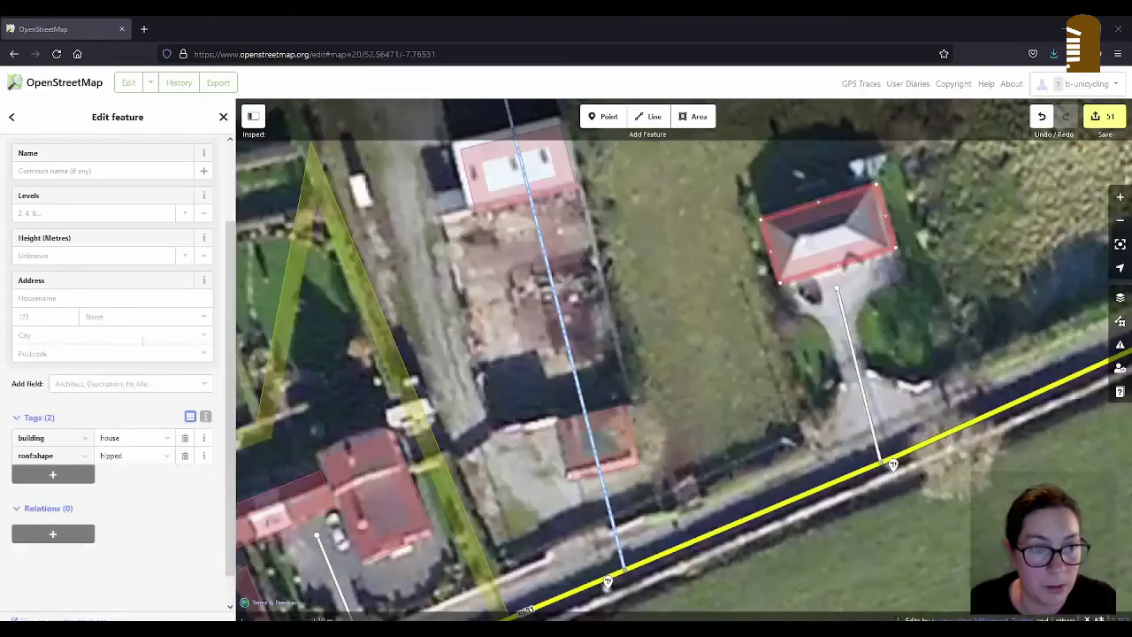
text(1)
click(707, 414)
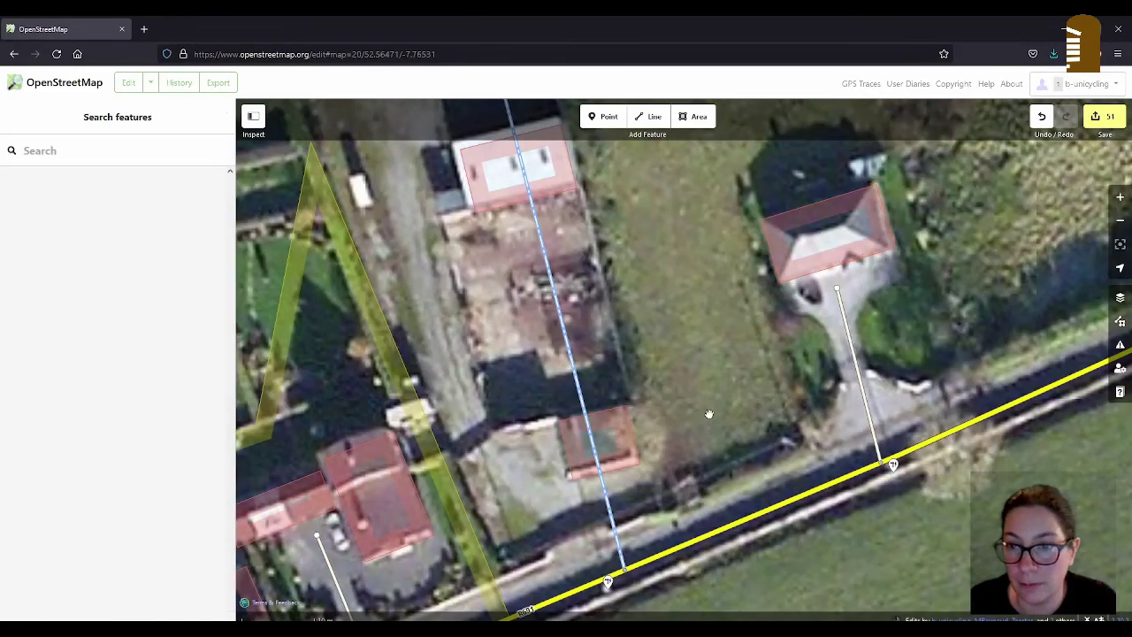
Add a point on the lone tree in the field south-east of the village and tag it natural=tree
scroll(707, 412, down, 5)
scroll(710, 320, down, 1)
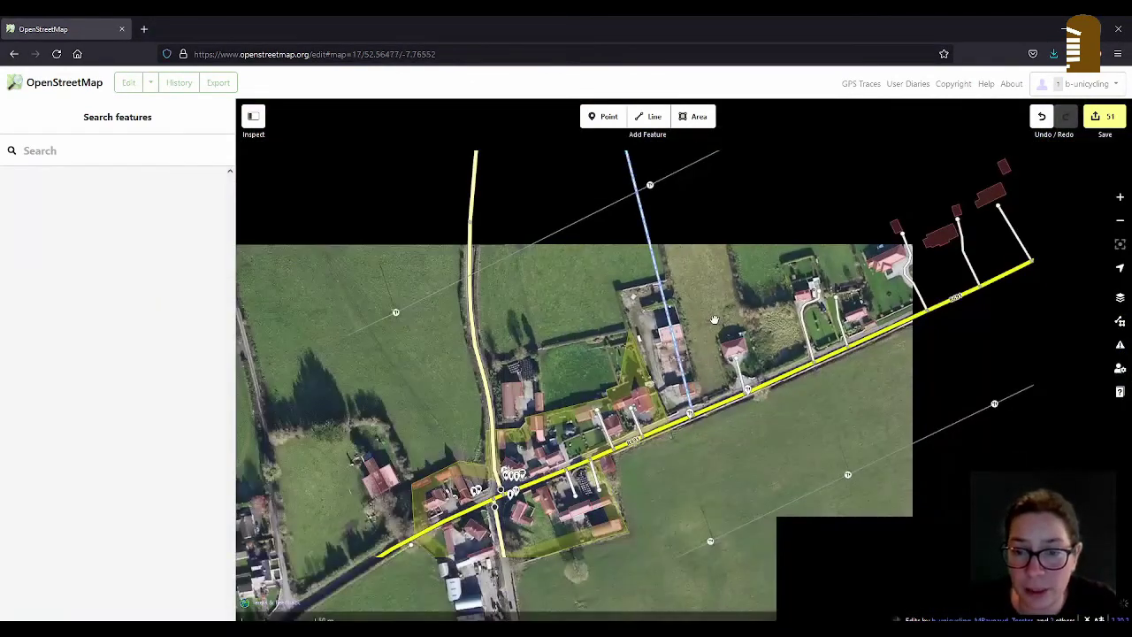
drag(734, 579, 765, 430)
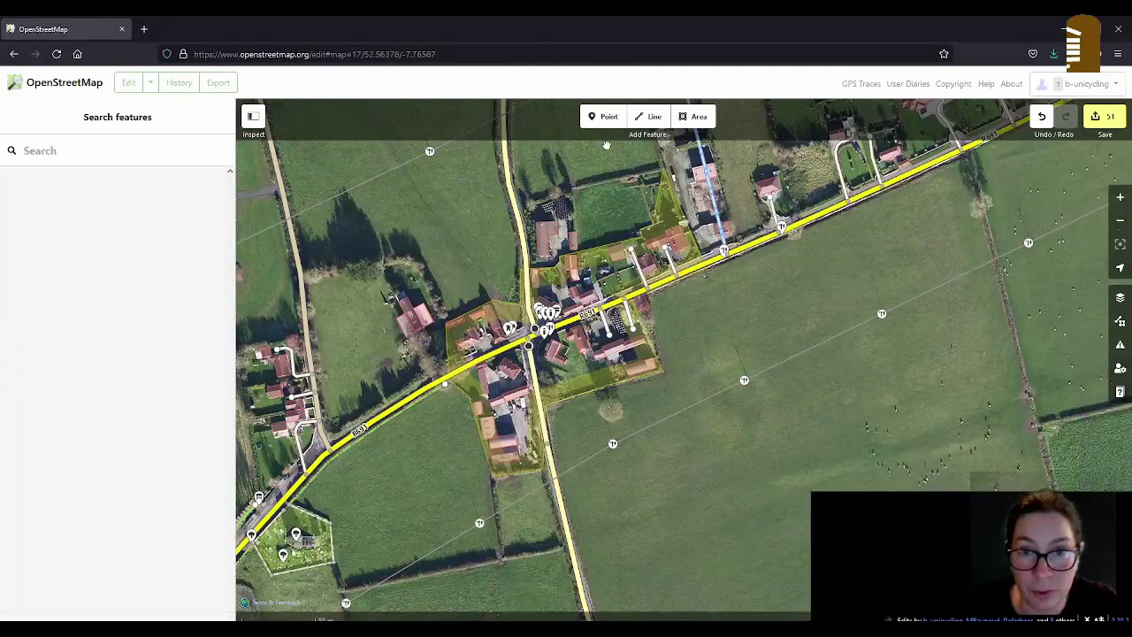
key(1)
click(610, 398)
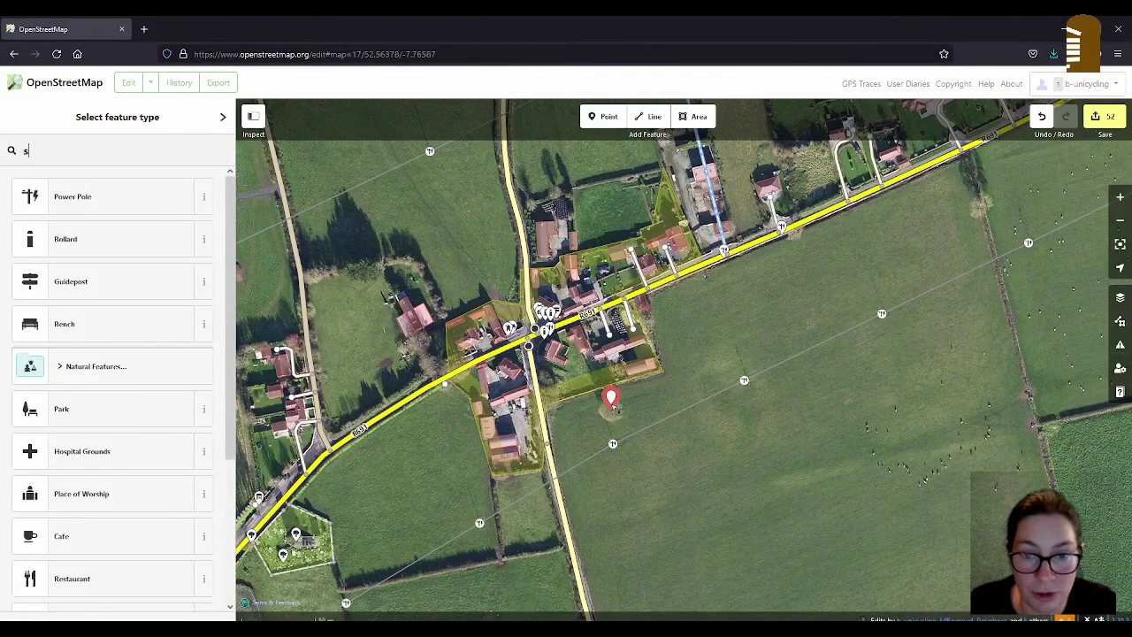
text(s)
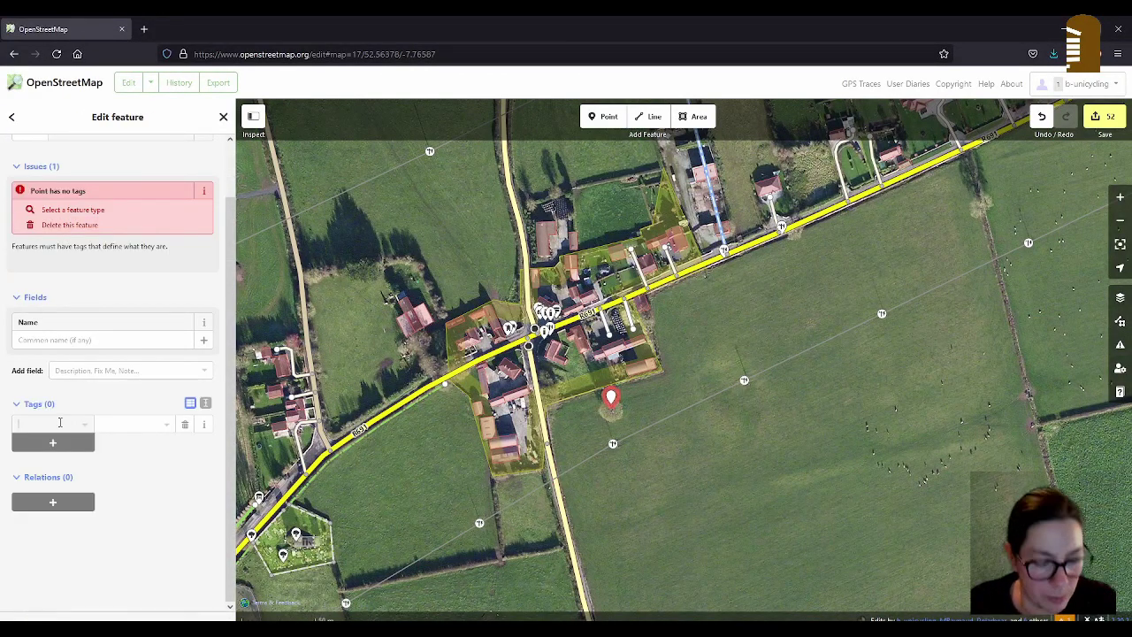
click(59, 423)
text(natural)
key(Tab)
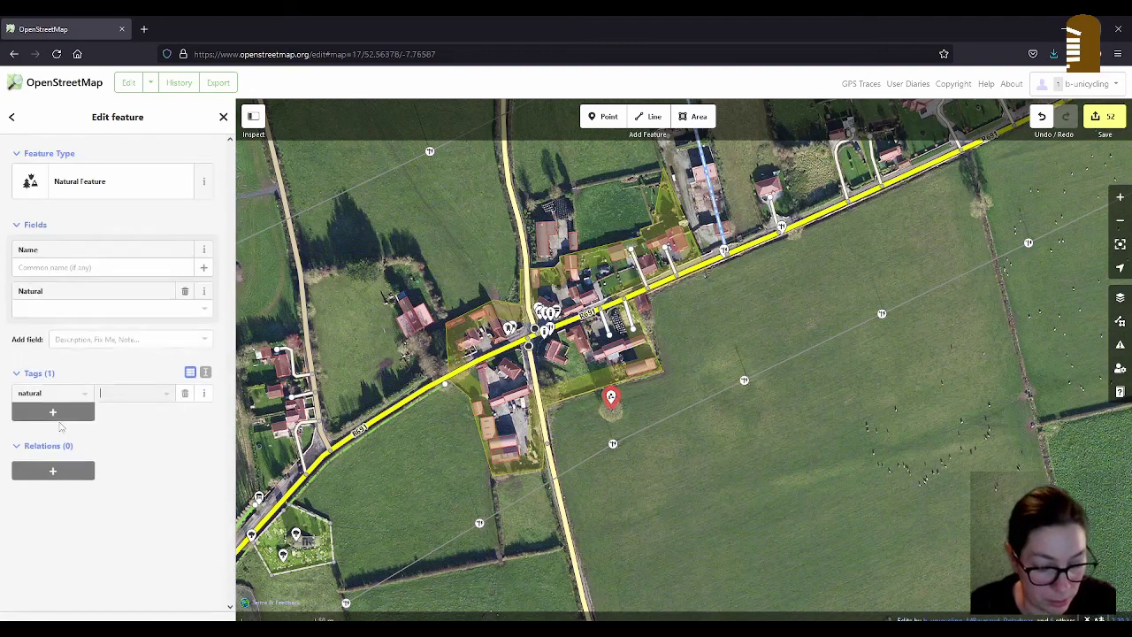
text(tee)
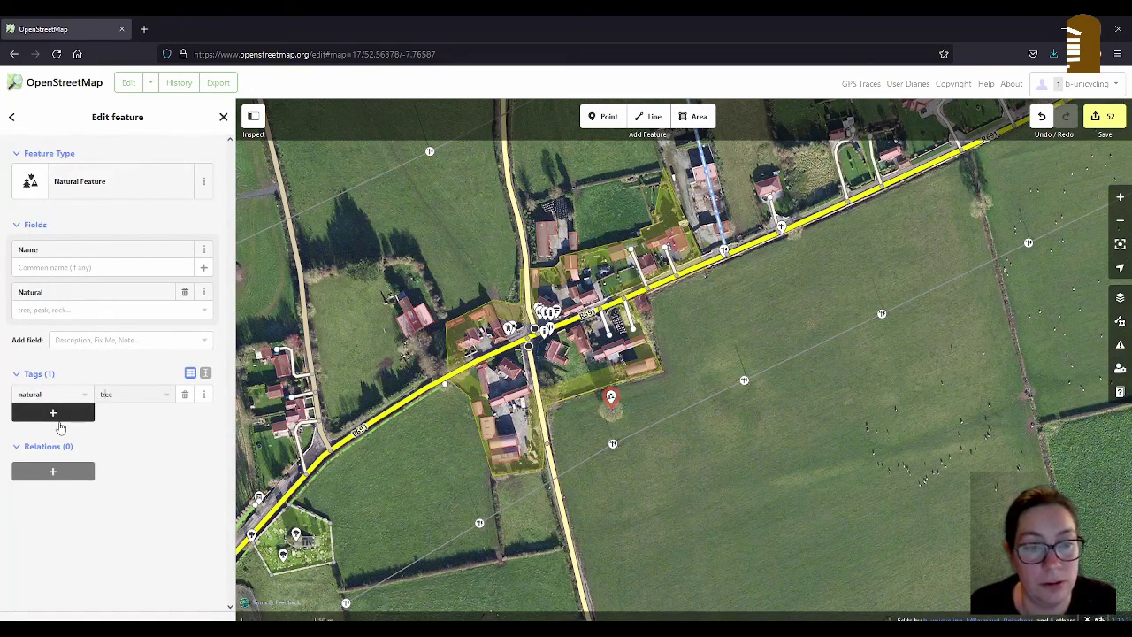
click(679, 461)
drag(426, 454, 683, 367)
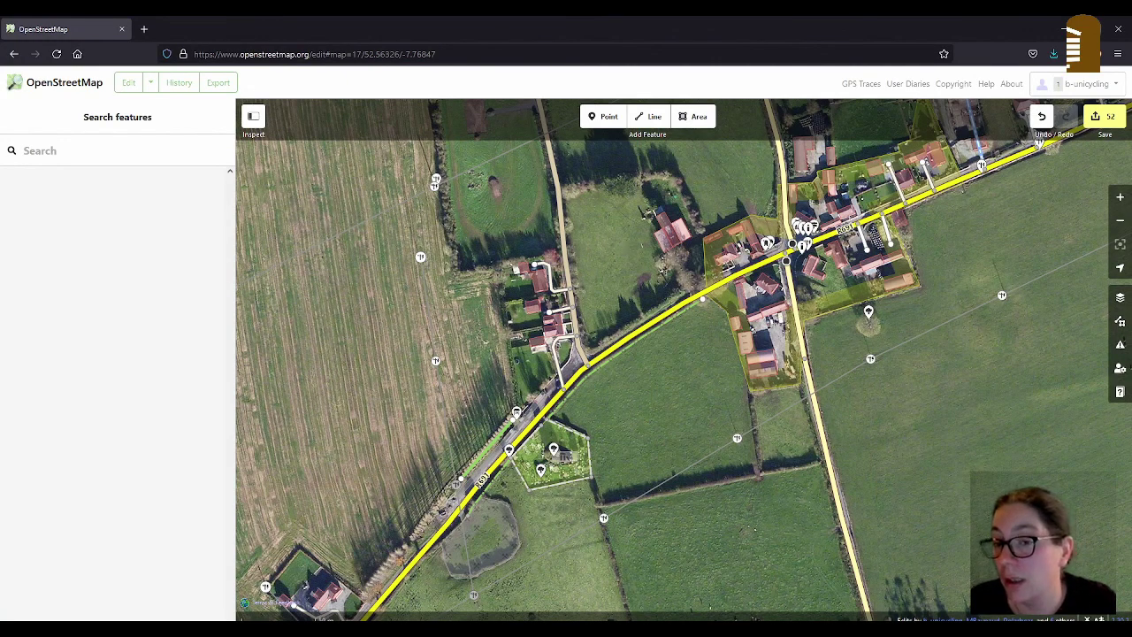
drag(613, 245, 531, 296)
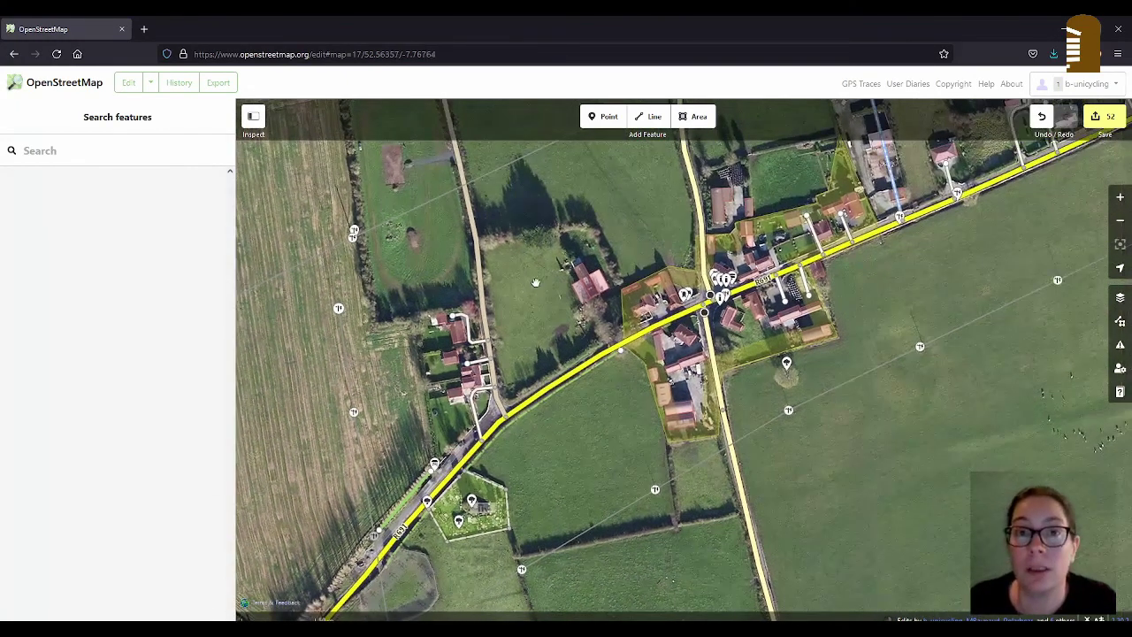